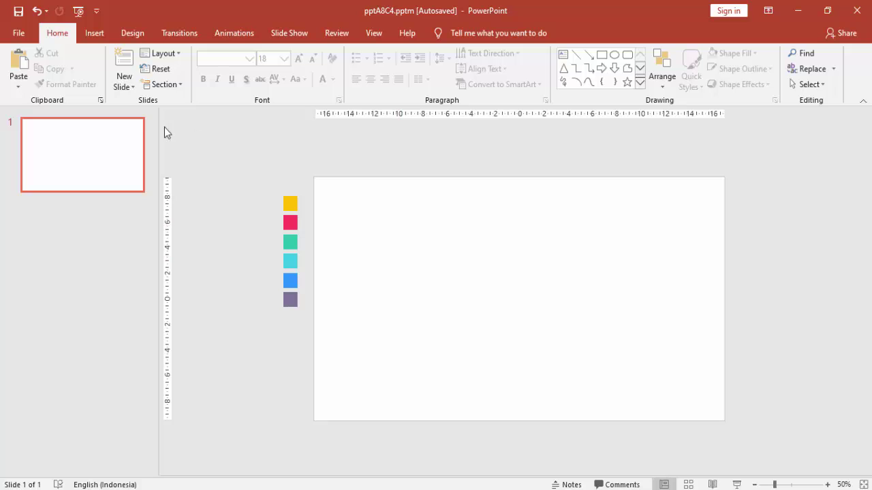
Draw a blue oval circle on the left side of the slide.
click(94, 32)
click(204, 65)
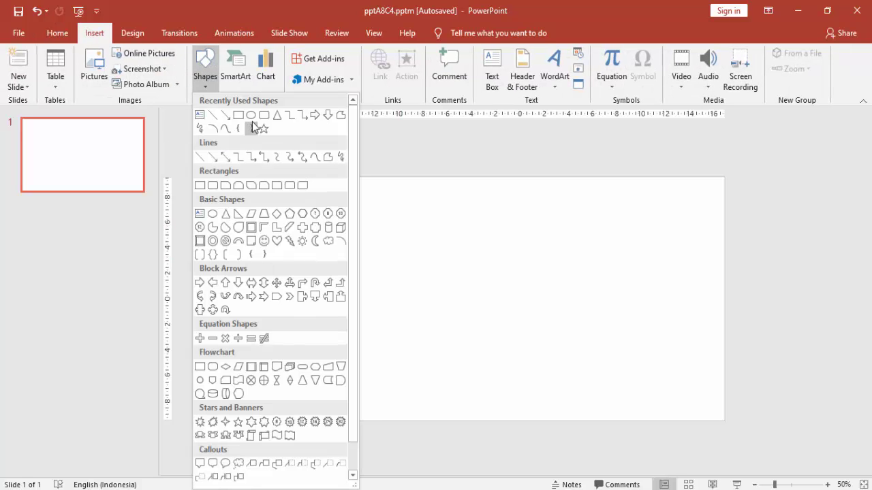
click(252, 128)
drag(378, 229, 417, 287)
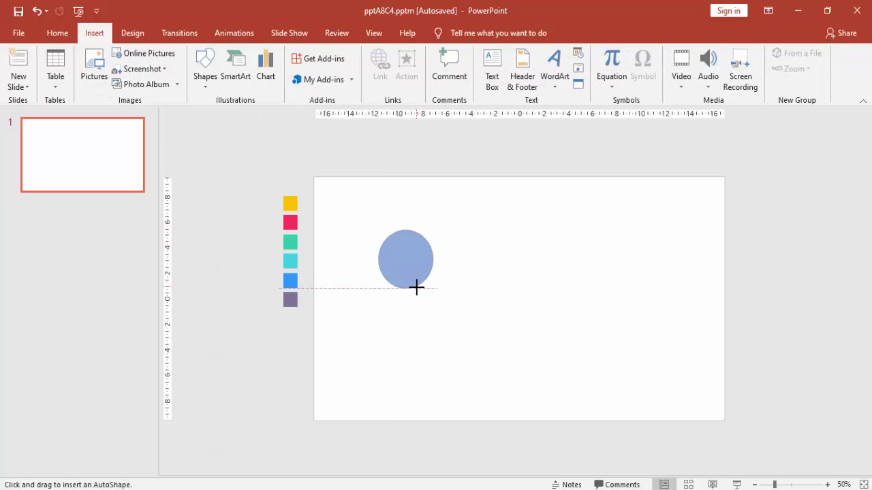
Draw a small rectangle as a square to the right of the circle.
click(94, 32)
click(201, 66)
click(240, 117)
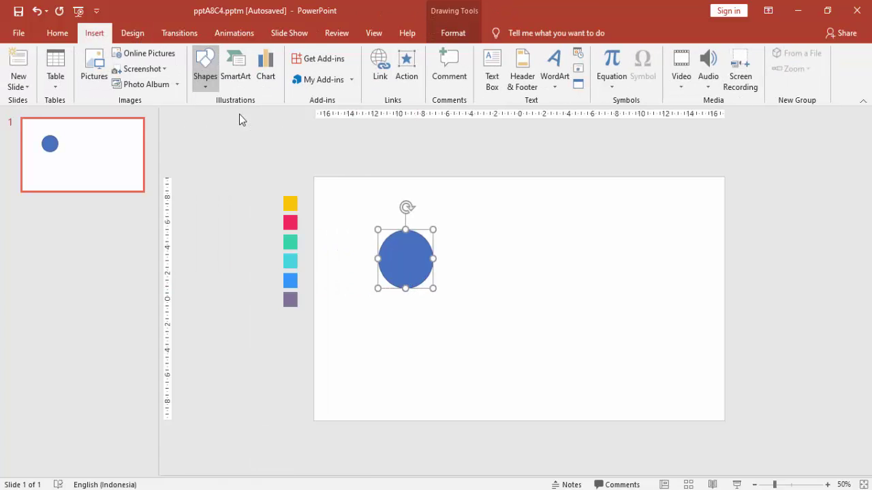
drag(467, 246, 501, 281)
Open the Format Shape pane for the blue circle.
click(407, 259)
click(480, 261)
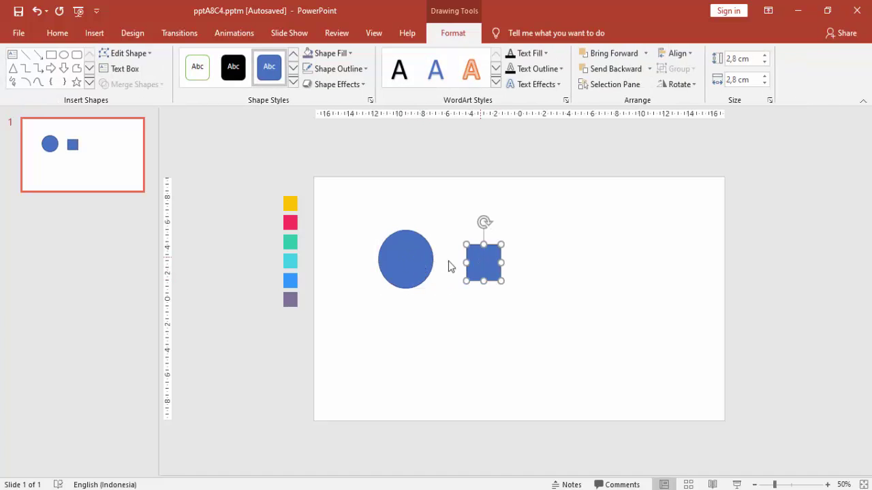
click(397, 260)
right_click(397, 259)
click(429, 465)
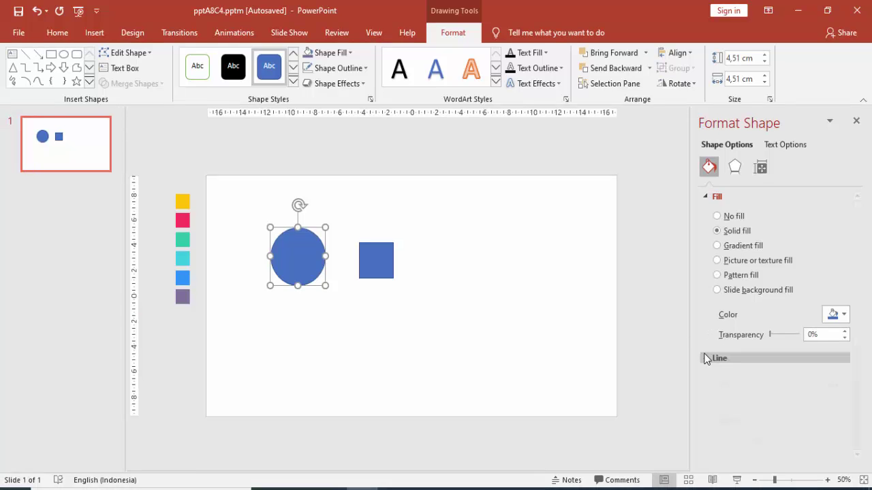
Give the square no line, a yellow fill at 52% transparency, and rotate it 45° into a diamond.
click(708, 360)
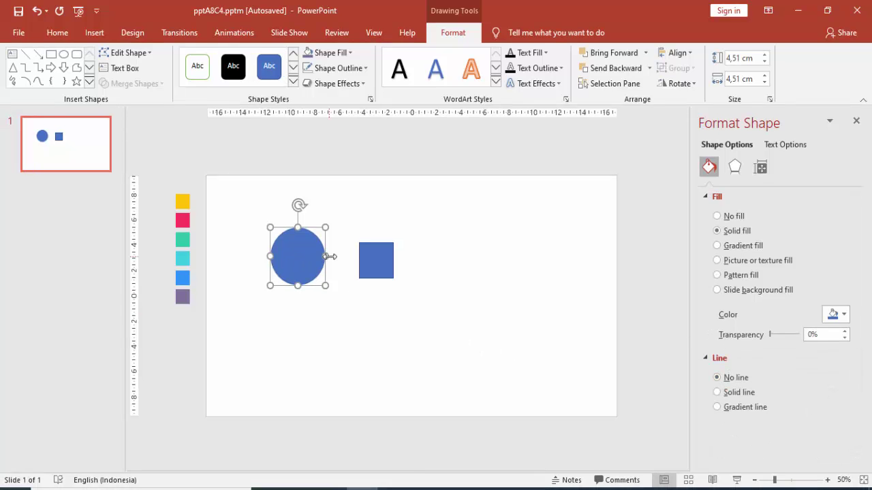
click(370, 251)
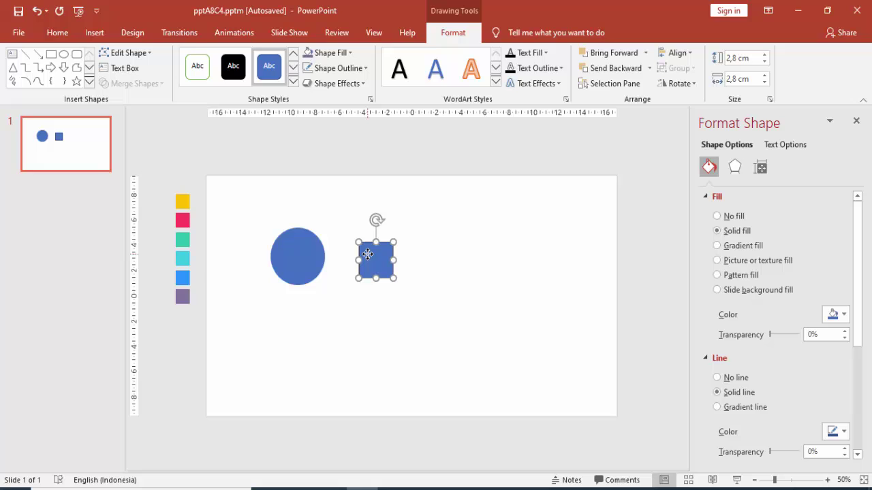
click(721, 377)
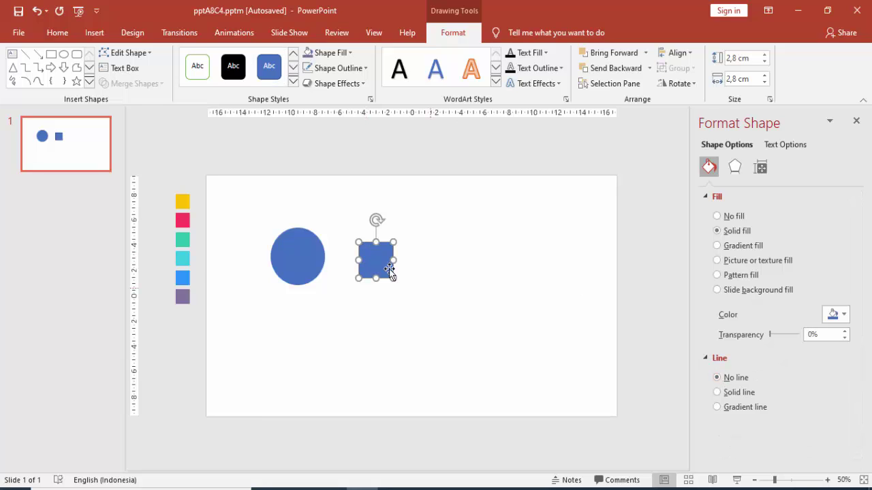
click(835, 315)
click(783, 418)
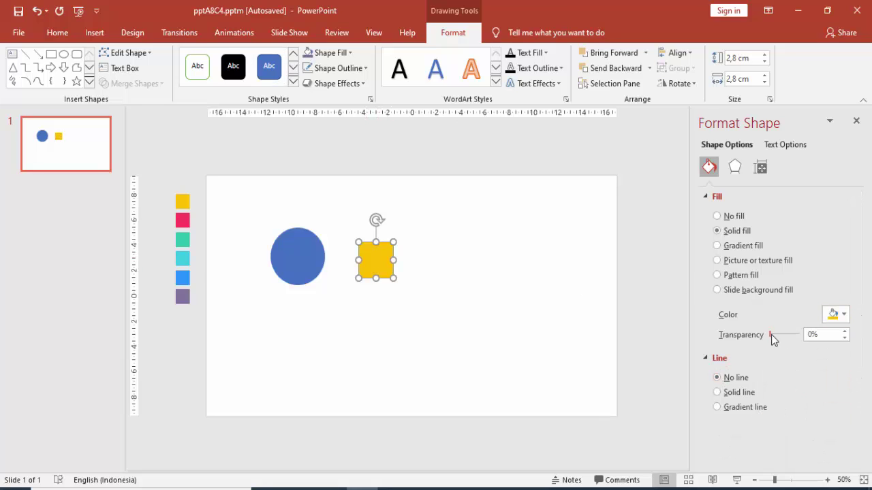
drag(771, 334, 783, 341)
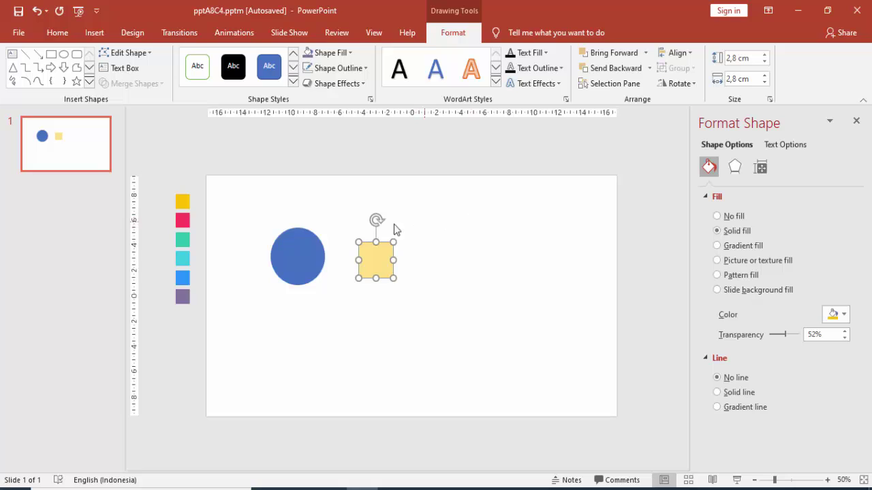
mouse_move(376, 221)
mouse_down()
mouse_move(421, 237)
mouse_move(413, 232)
mouse_up()
Shrink the yellow diamond and centre it on the circle's bottom edge.
click(441, 255)
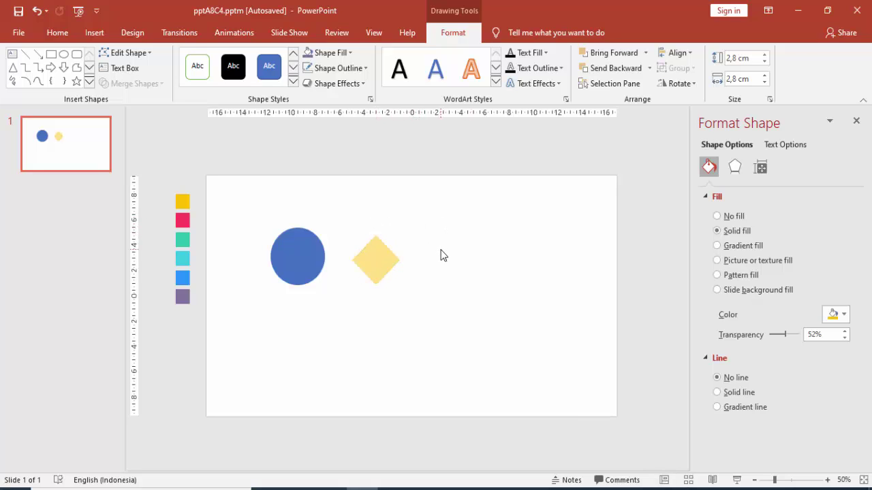
mouse_move(379, 261)
mouse_down()
mouse_move(303, 289)
mouse_move(303, 273)
mouse_up()
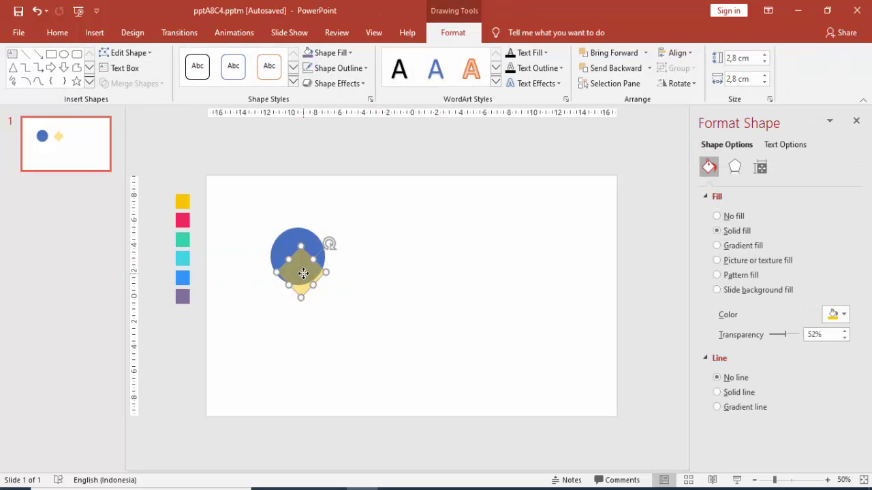
scroll(303, 273, up, 4)
scroll(306, 277, up, 3)
scroll(389, 282, up, 3)
scroll(473, 266, down, 1)
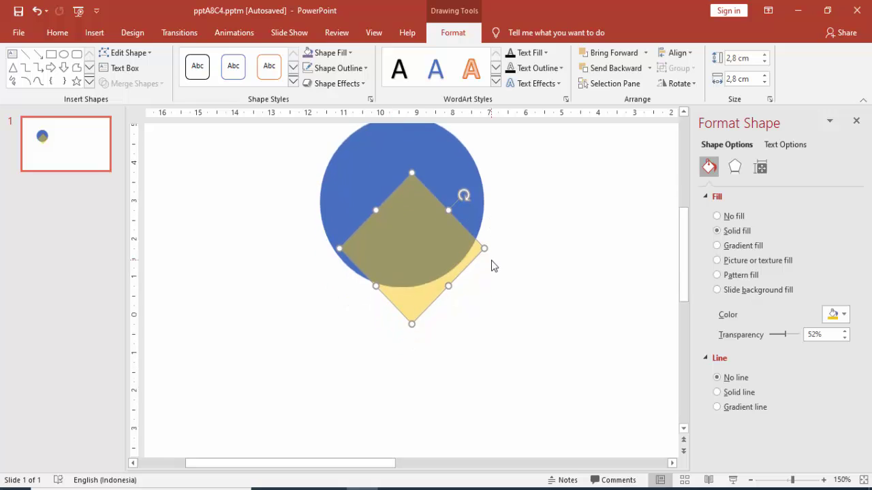
scroll(453, 237, up, 1)
drag(432, 257, 421, 264)
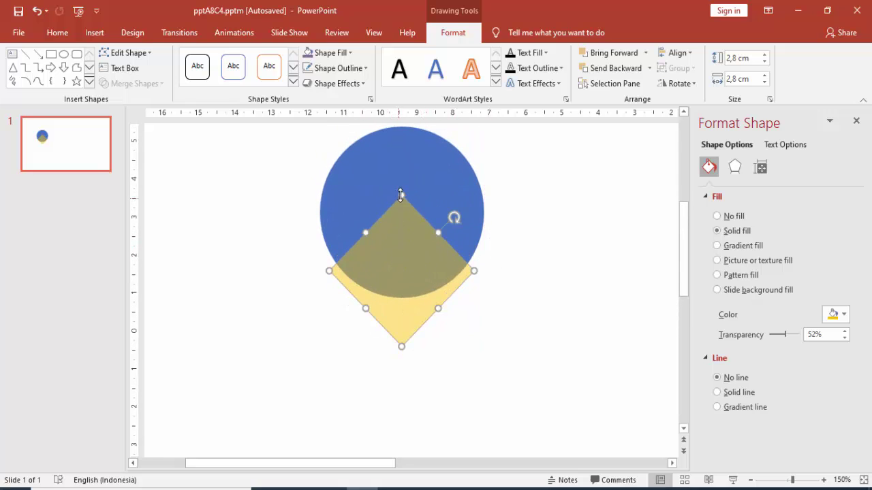
drag(400, 196, 399, 214)
drag(413, 278, 406, 264)
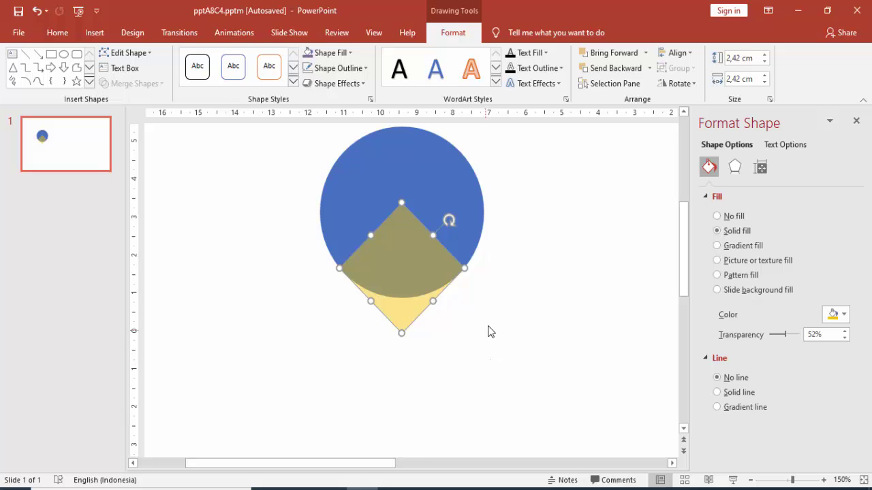
Union the circle and diamond with Merge Shapes and set transparency to 0%.
shift+click(436, 190)
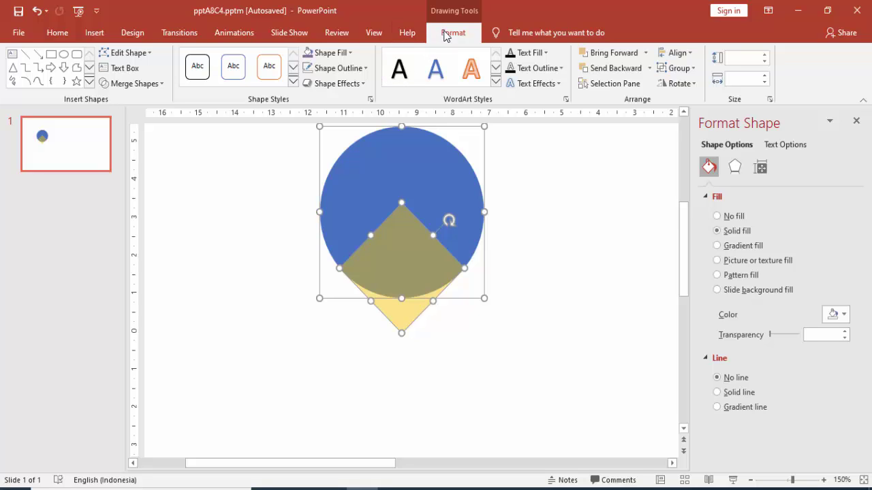
click(153, 85)
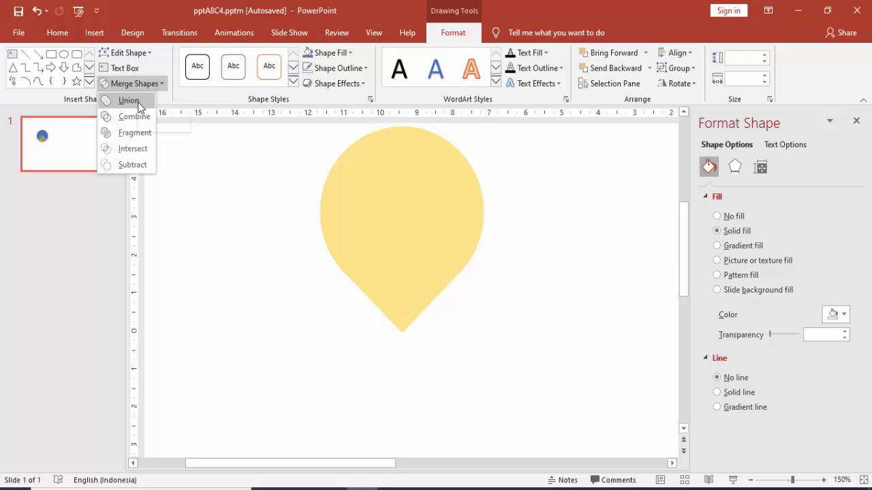
click(129, 100)
drag(778, 335, 731, 343)
click(551, 295)
Nudge the yellow map pin slightly left and down.
scroll(535, 287, down, 5)
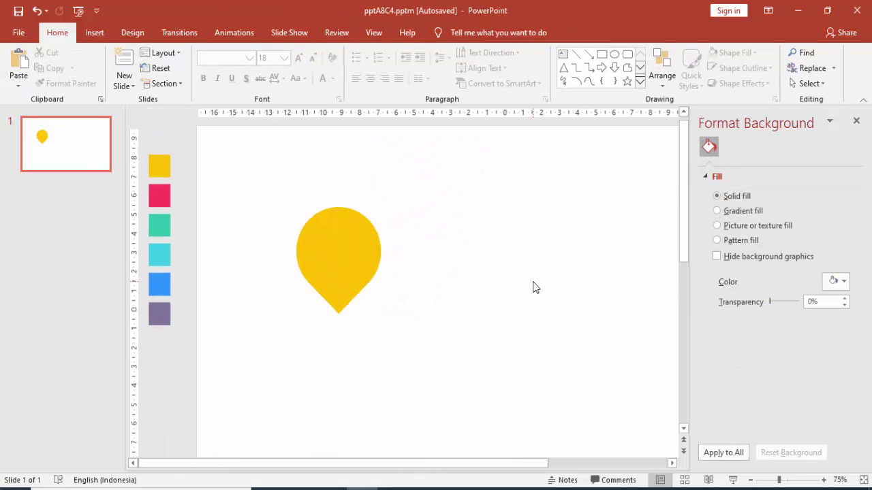
click(346, 262)
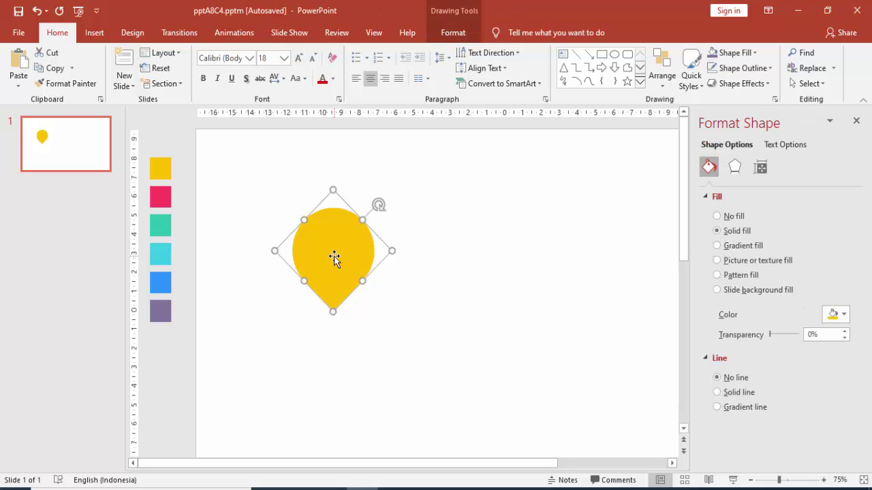
drag(334, 258, 328, 273)
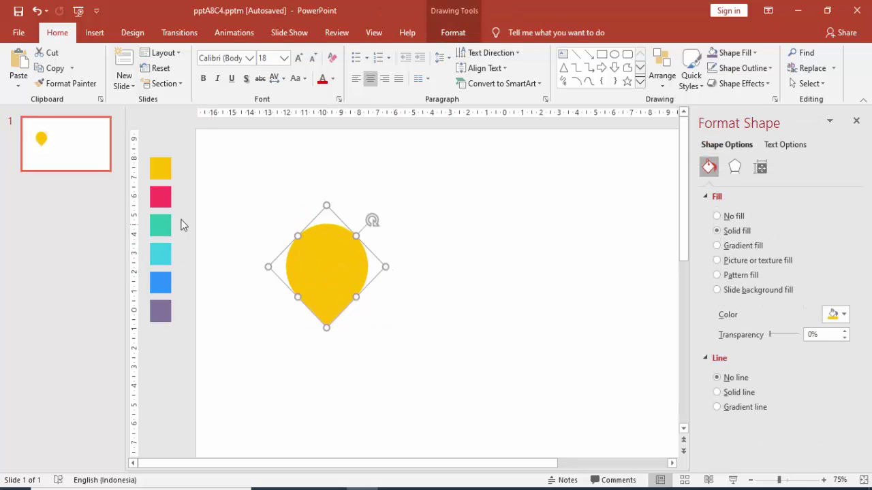
click(164, 199)
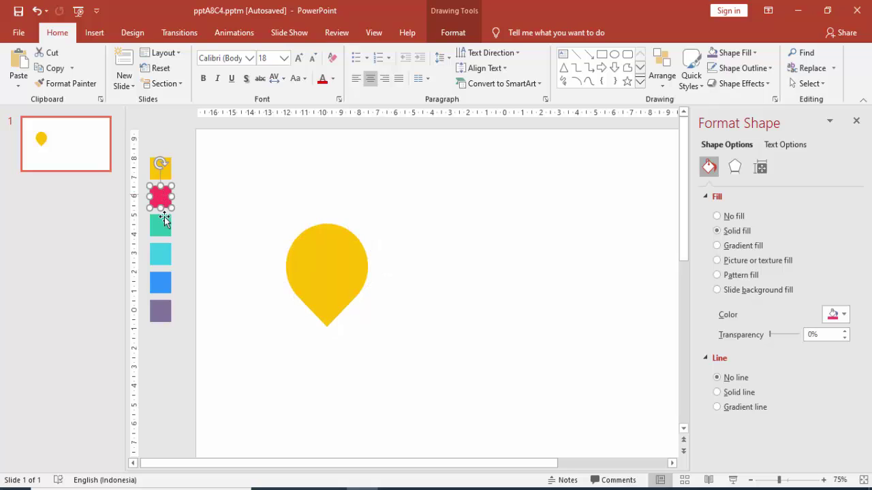
click(294, 262)
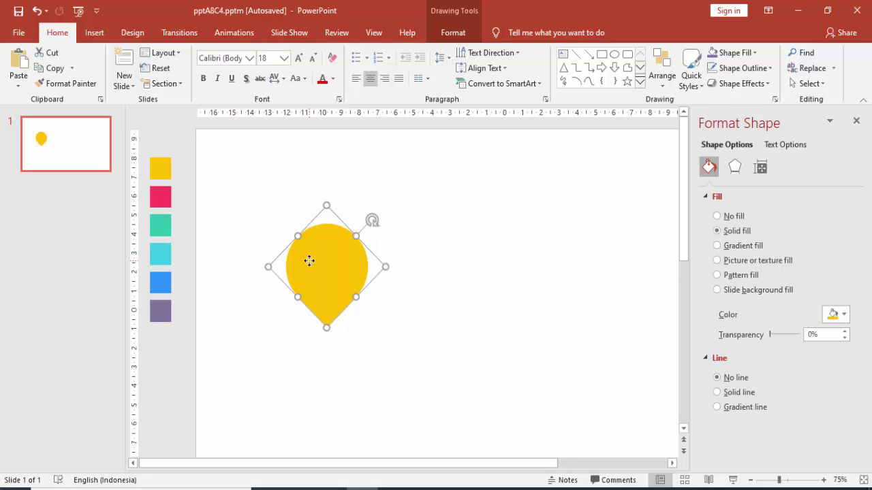
ctrl+scroll(425, 266, down, 1)
click(424, 265)
click(292, 254)
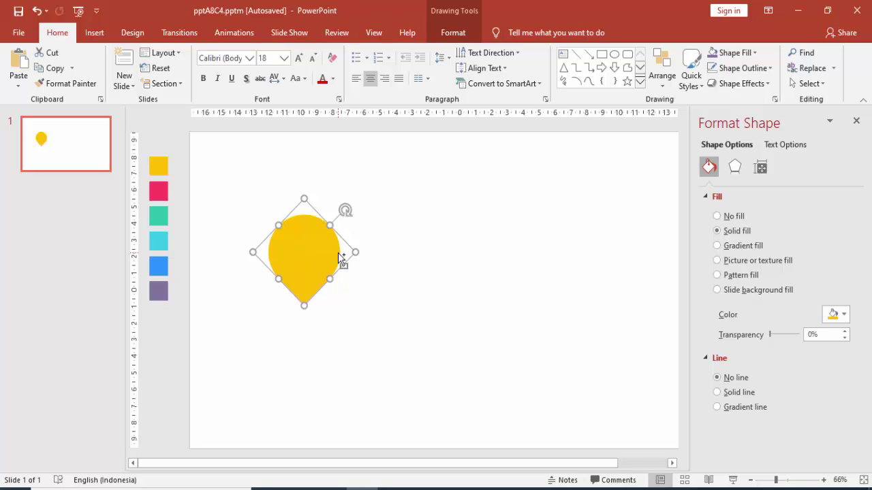
Copy the map pin to its right, then delete the copy.
ctrl+drag(337, 253, 403, 252)
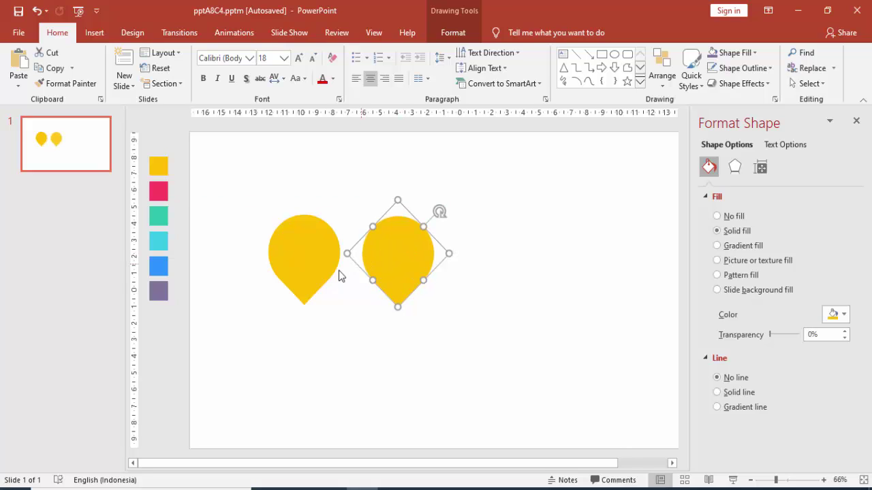
click(305, 199)
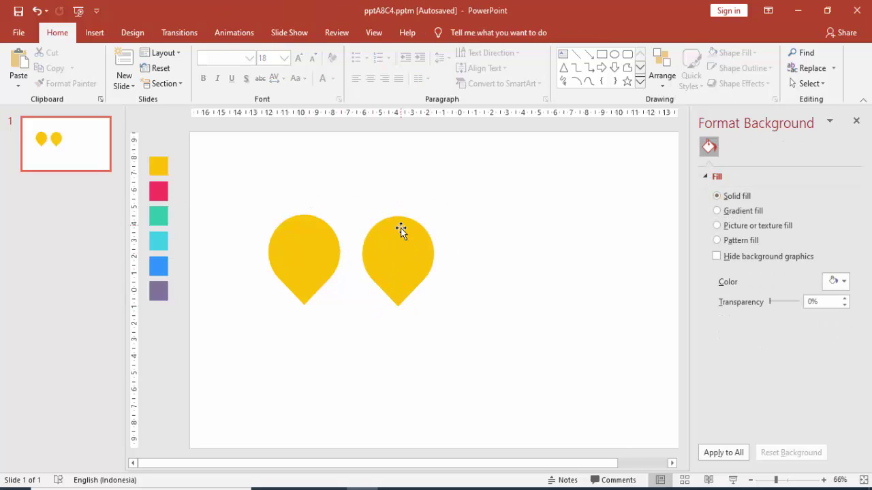
click(389, 230)
key(Delete)
click(317, 257)
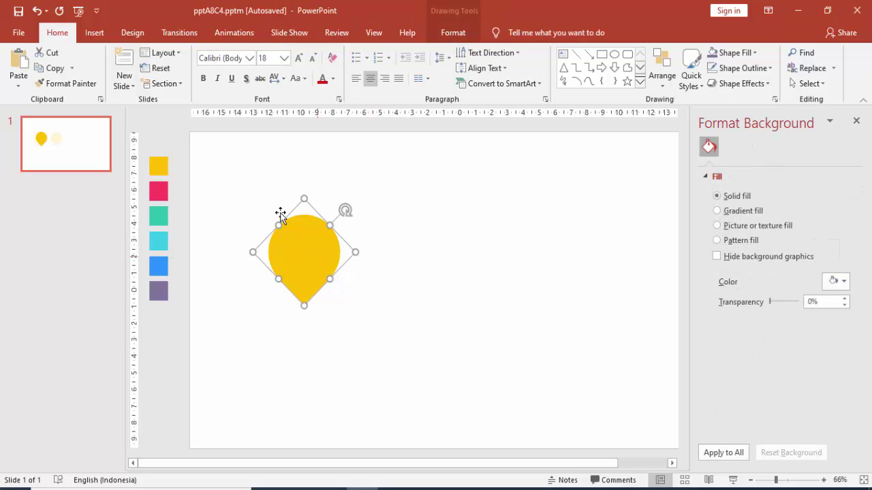
click(94, 32)
Draw a white, outline-free circle centred on the map pin's head.
click(206, 72)
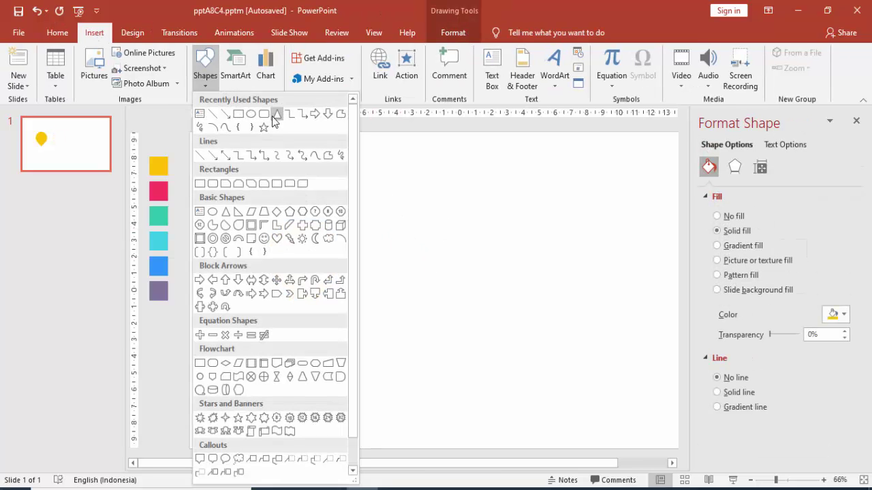
click(253, 114)
drag(290, 226, 348, 292)
drag(331, 257, 322, 253)
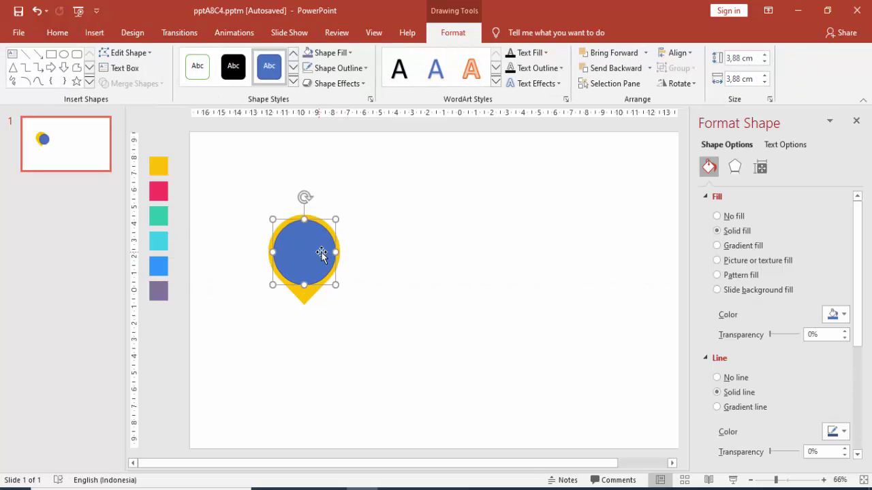
click(739, 378)
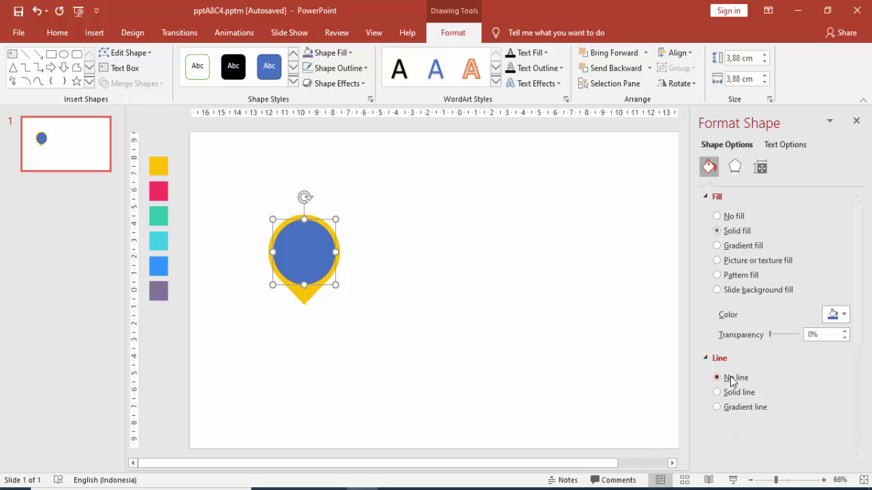
click(837, 314)
click(765, 345)
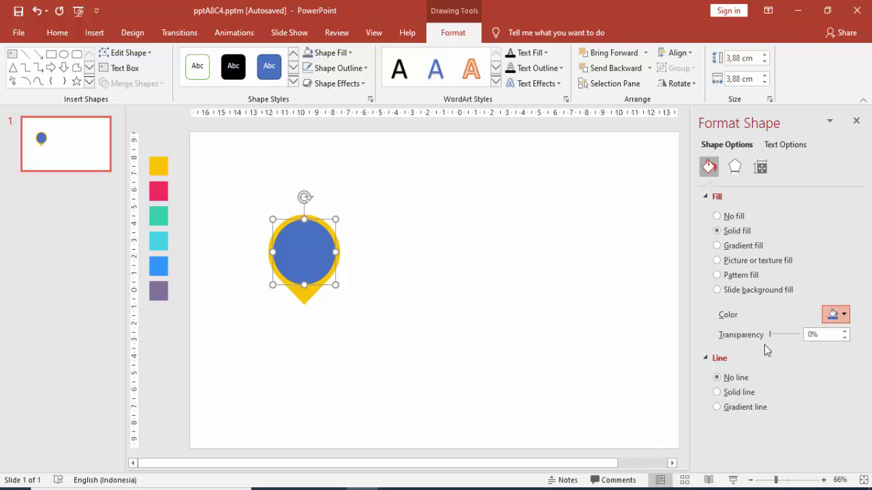
Apply the first Outer shadow preset to the white inner circle.
click(733, 170)
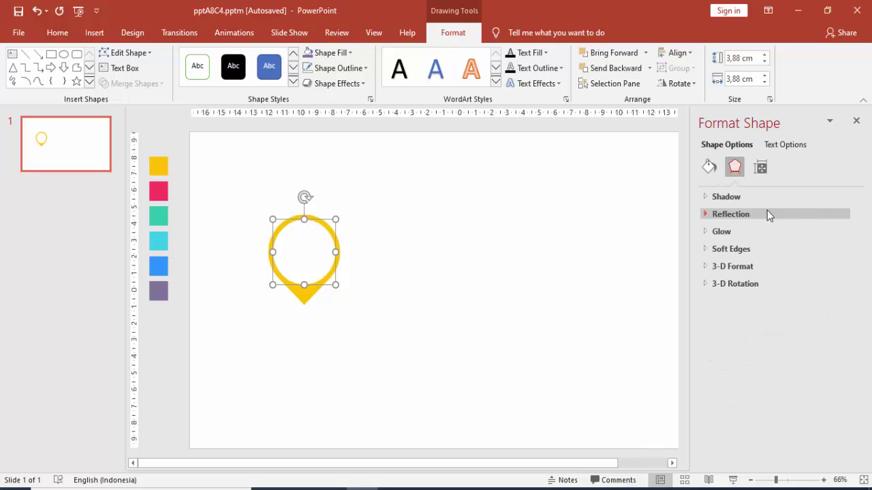
click(750, 195)
click(837, 215)
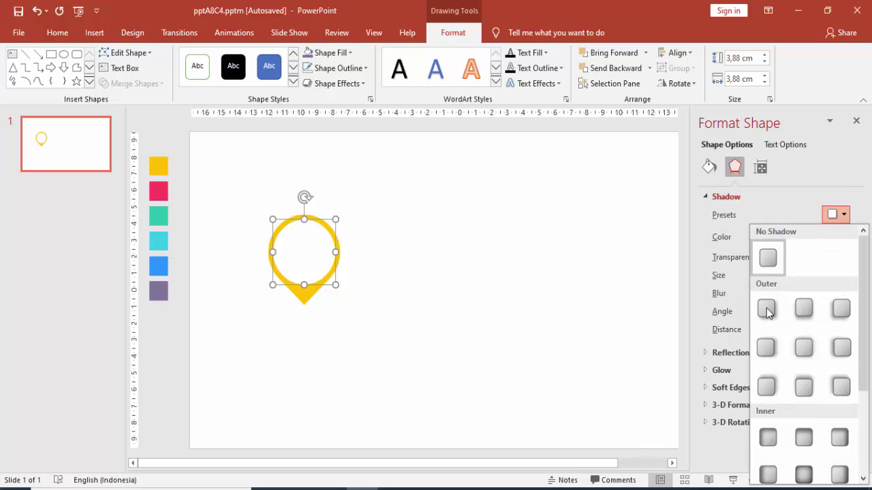
click(770, 312)
click(528, 263)
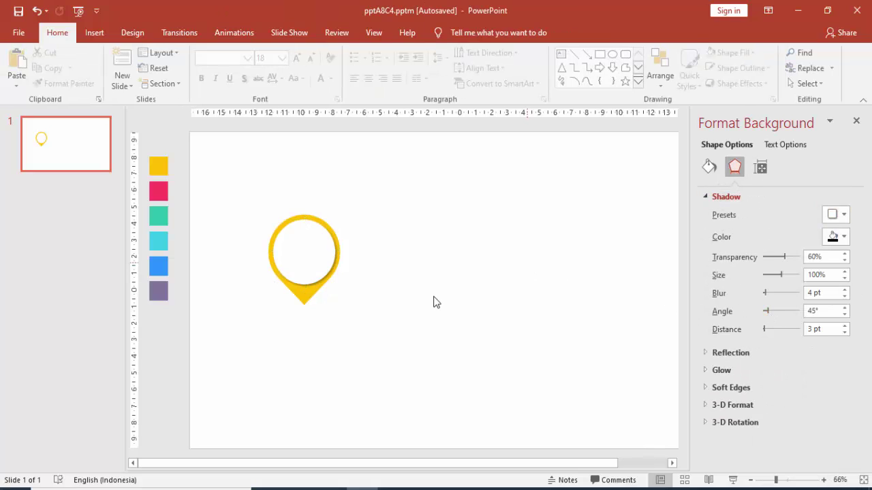
click(329, 231)
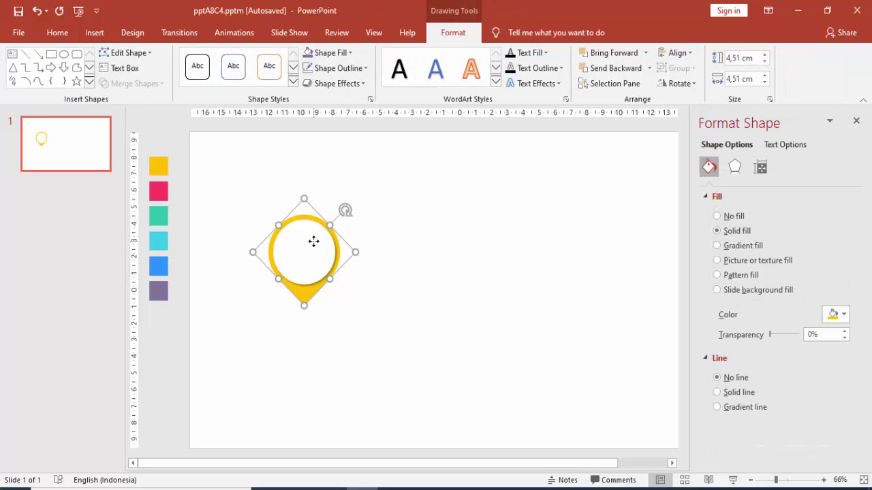
Duplicate the whole pin with Ctrl+D until six pins sit in a row.
shift+click(312, 242)
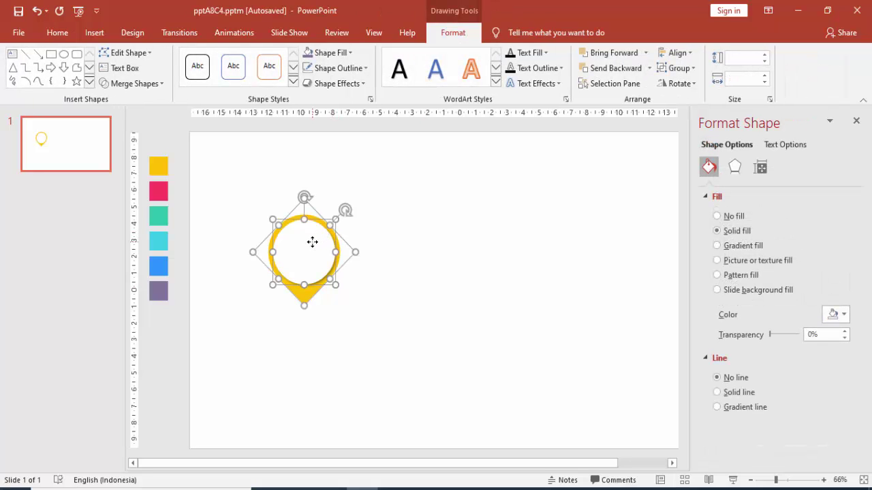
drag(312, 242, 400, 245)
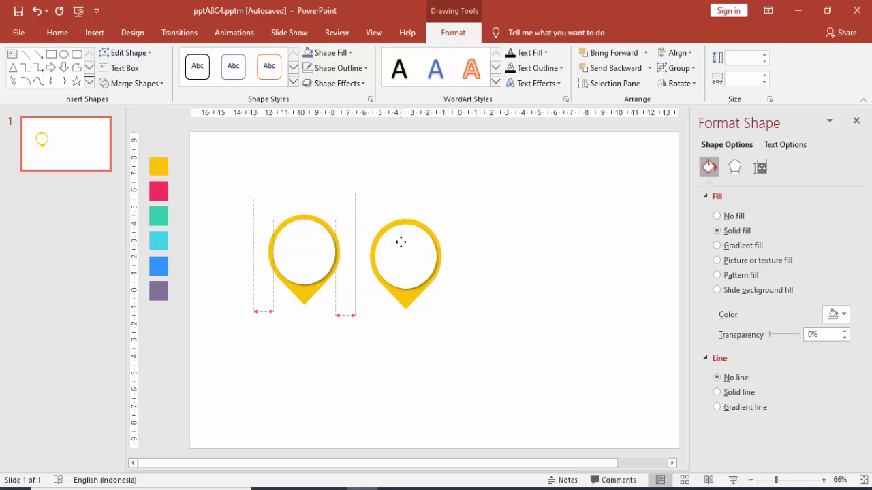
drag(401, 242, 393, 244)
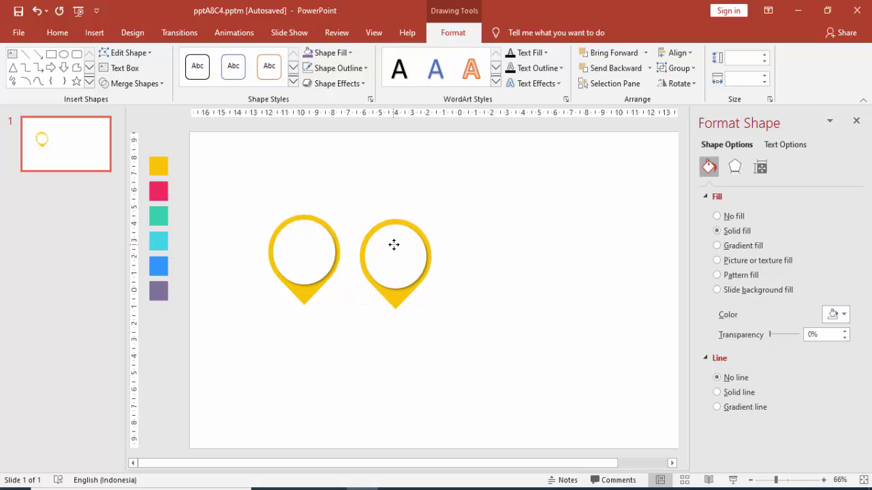
click(394, 244)
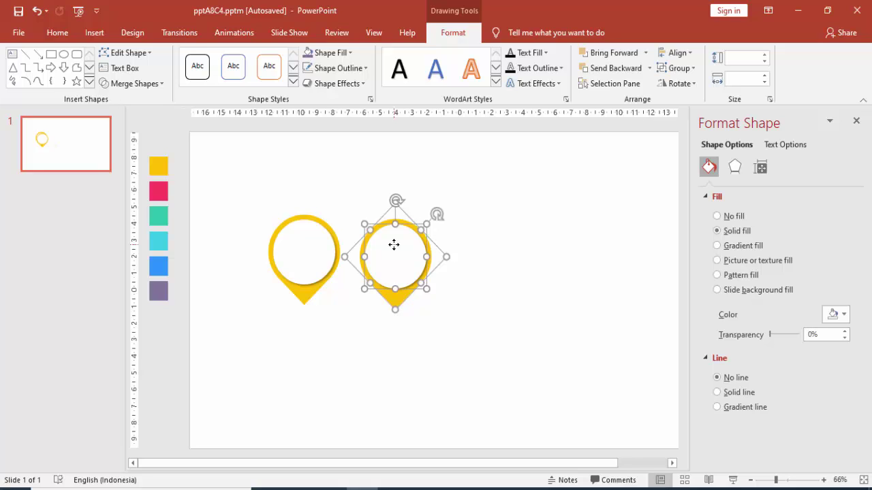
key(ctrl+d)
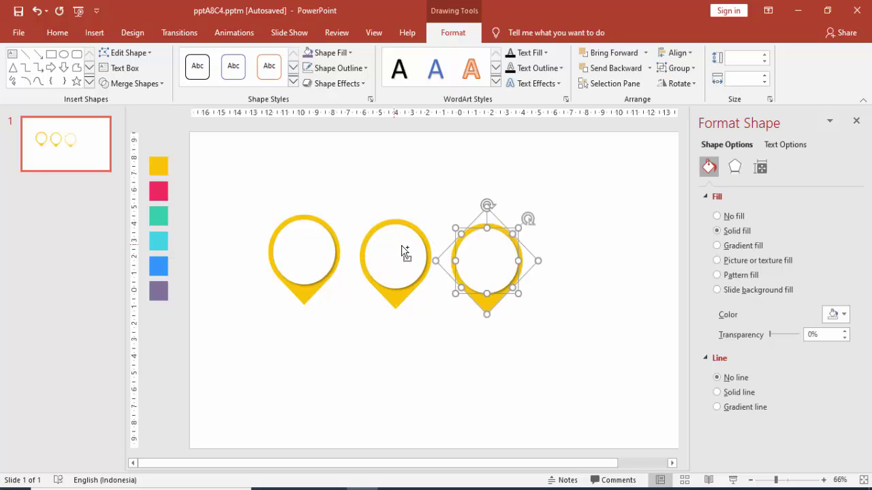
key(ctrl+d)
key(ctrl+d)
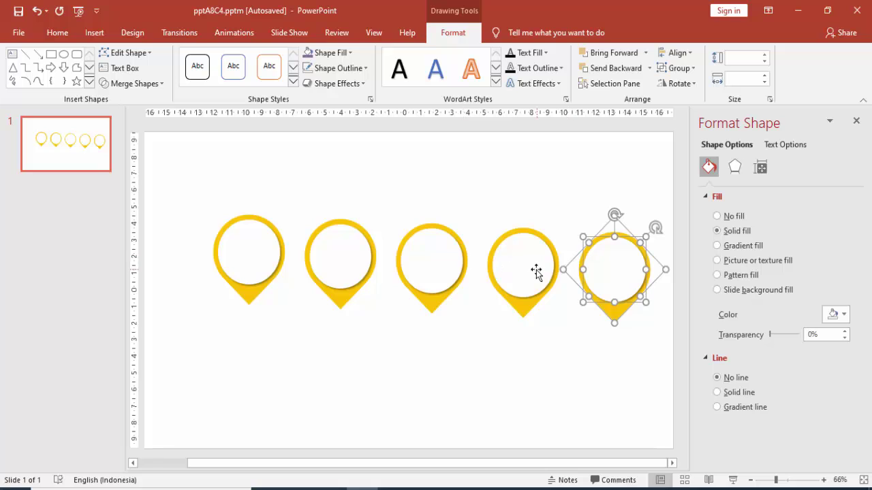
ctrl+scroll(536, 276, down, 2)
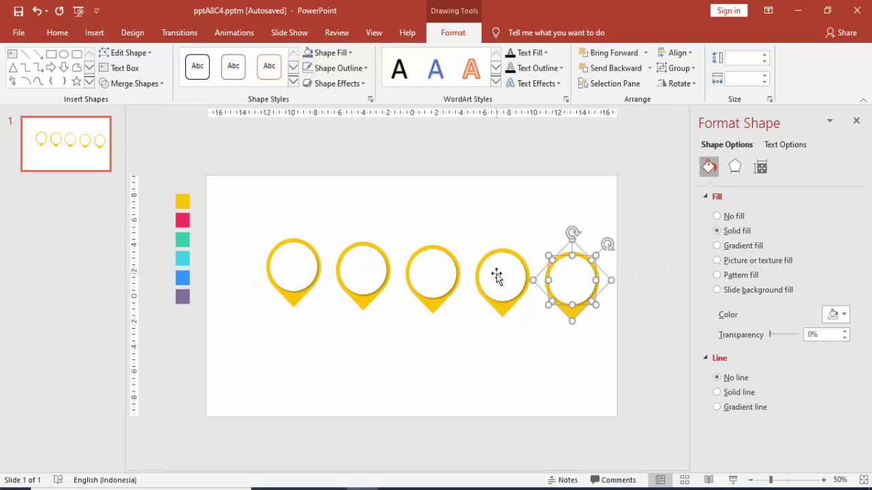
key(ctrl+d)
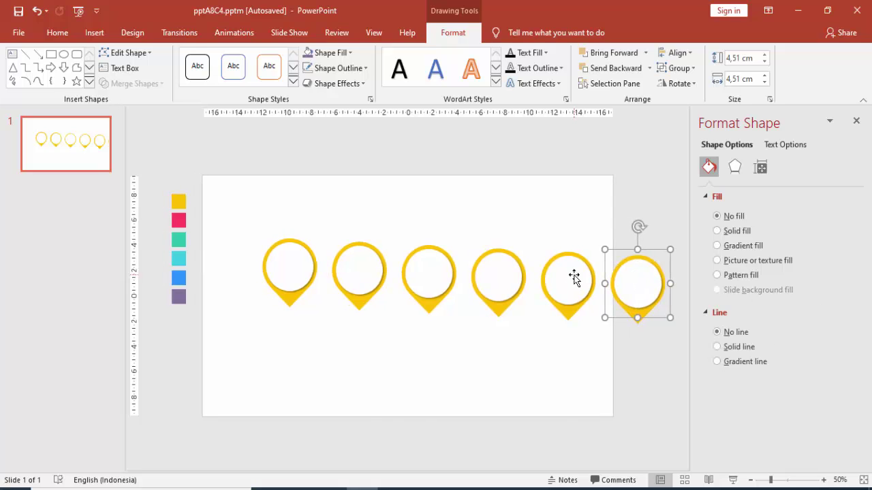
Group each pin's white circle with its yellow shape using Ctrl+G.
click(571, 282)
click(572, 313)
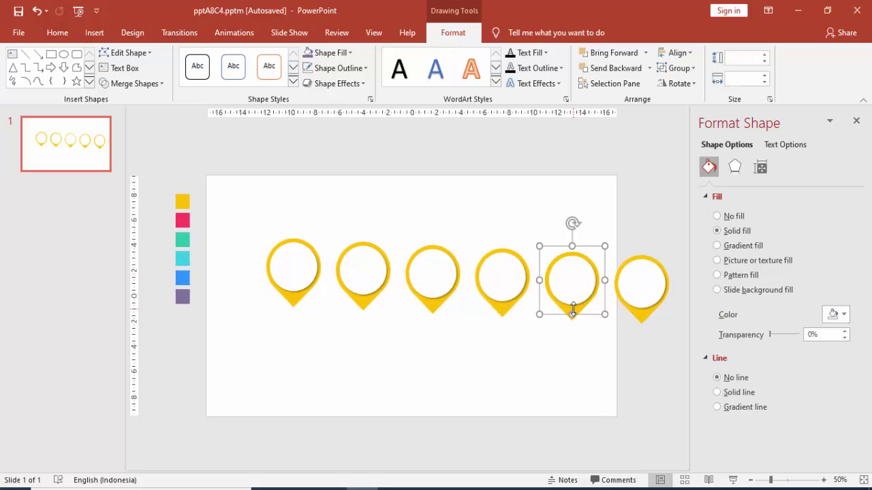
click(509, 278)
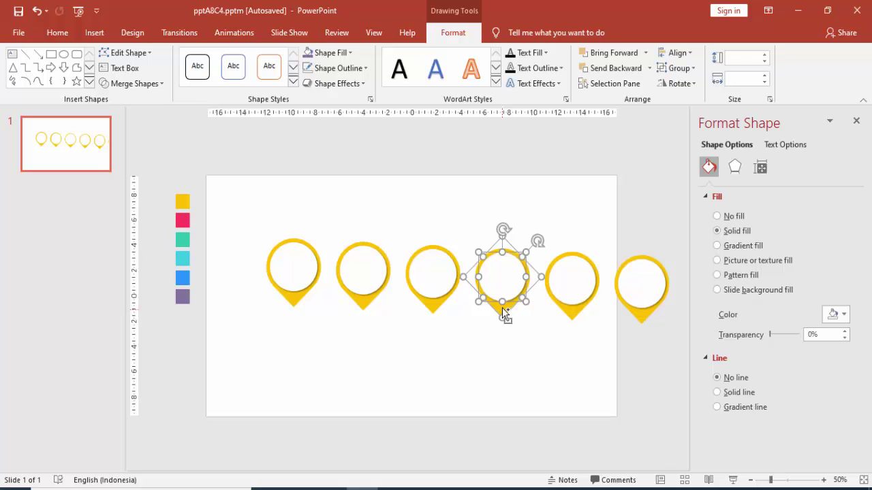
click(501, 315)
click(429, 282)
shift+click(433, 311)
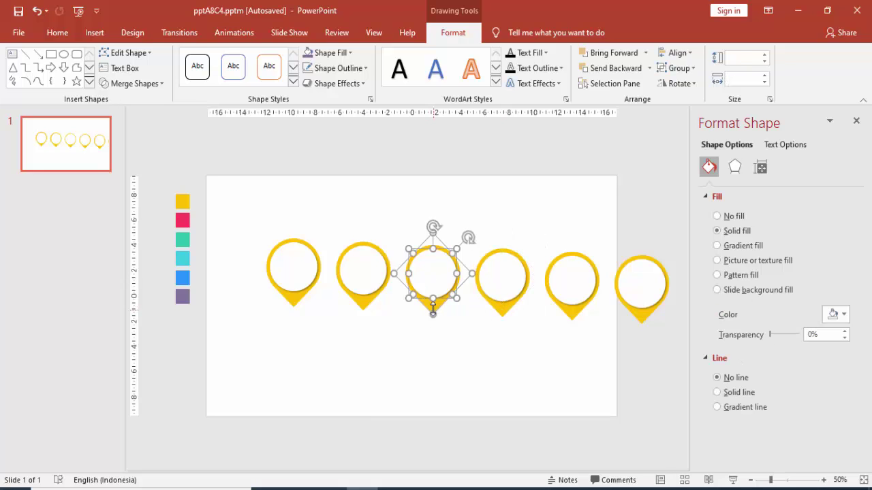
click(433, 299)
click(366, 304)
shift+click(366, 306)
click(364, 300)
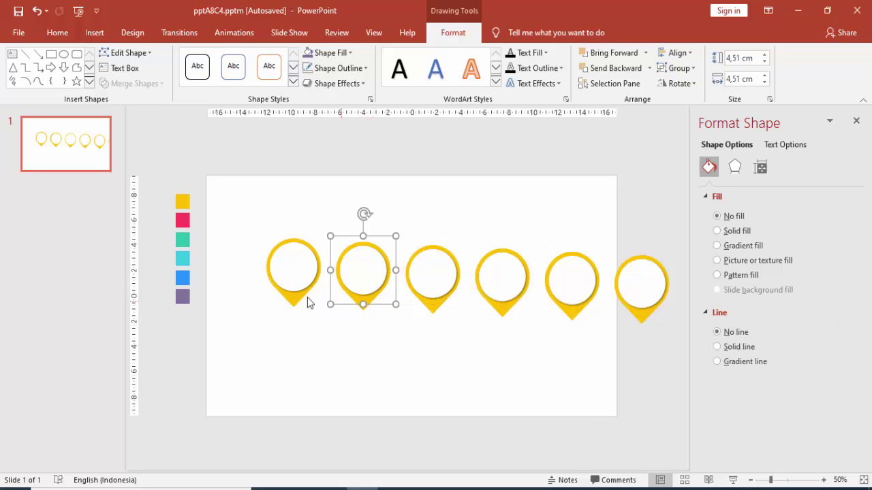
click(294, 298)
shift+click(294, 303)
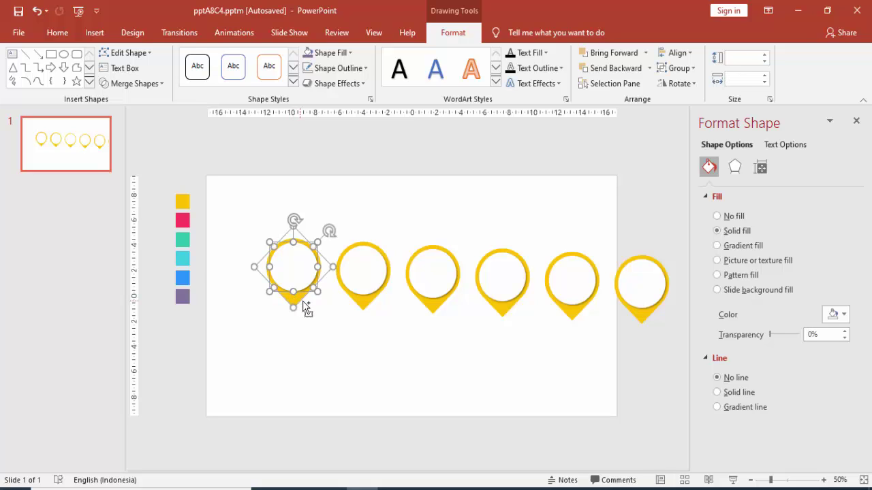
key(ctrl+g)
Select all six pins and apply Align Top.
shift+click(363, 276)
shift+click(439, 272)
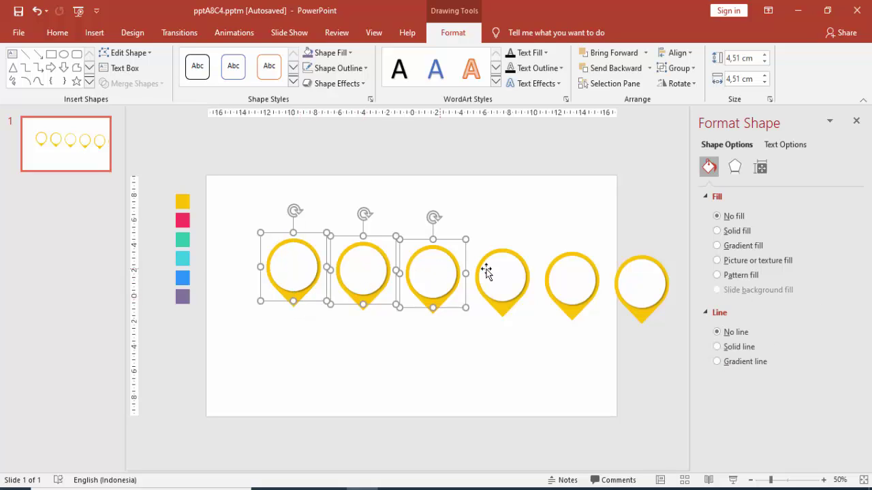
shift+click(487, 273)
shift+click(578, 283)
shift+click(637, 291)
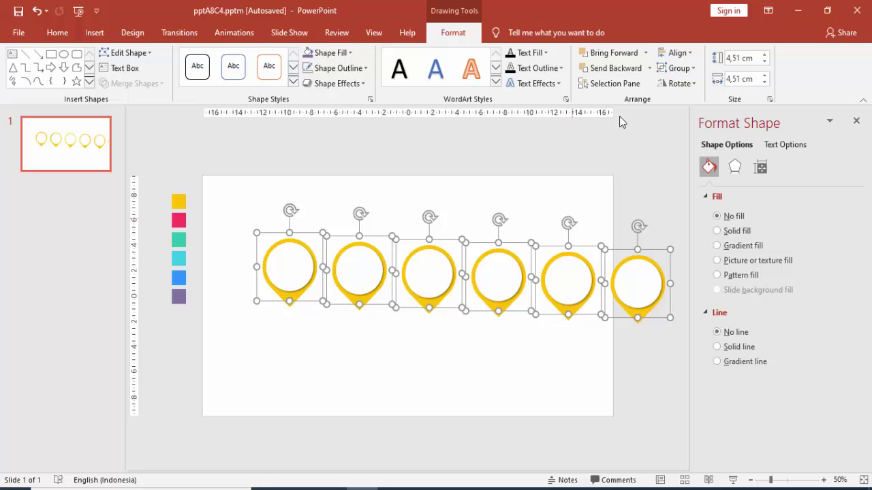
click(676, 53)
click(688, 120)
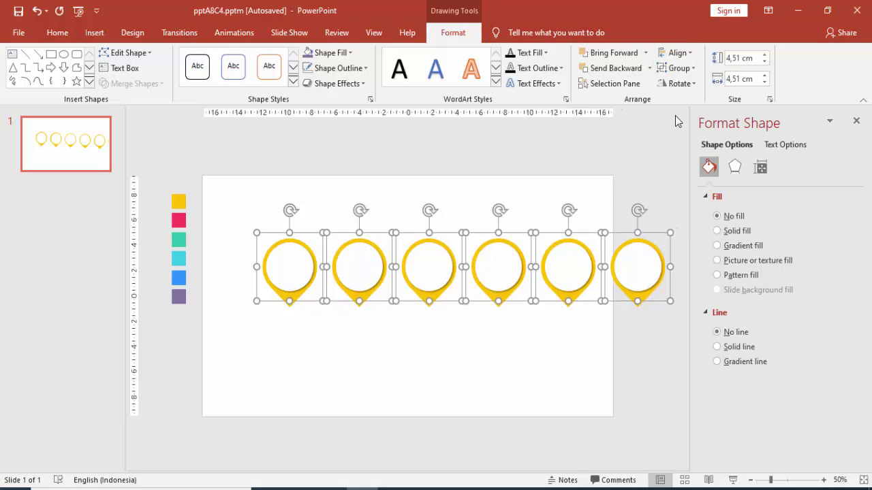
Position the pin row across the width of the slide.
drag(629, 271, 583, 273)
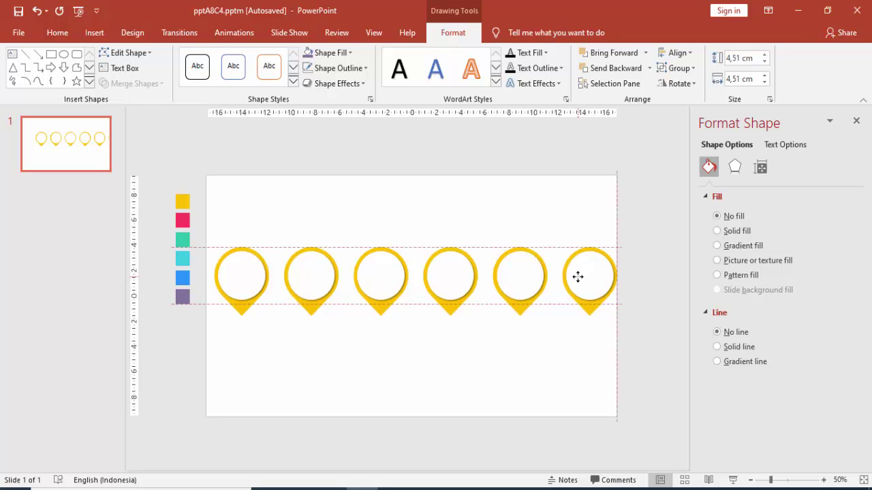
drag(577, 276, 565, 281)
key(ctrl+Left)
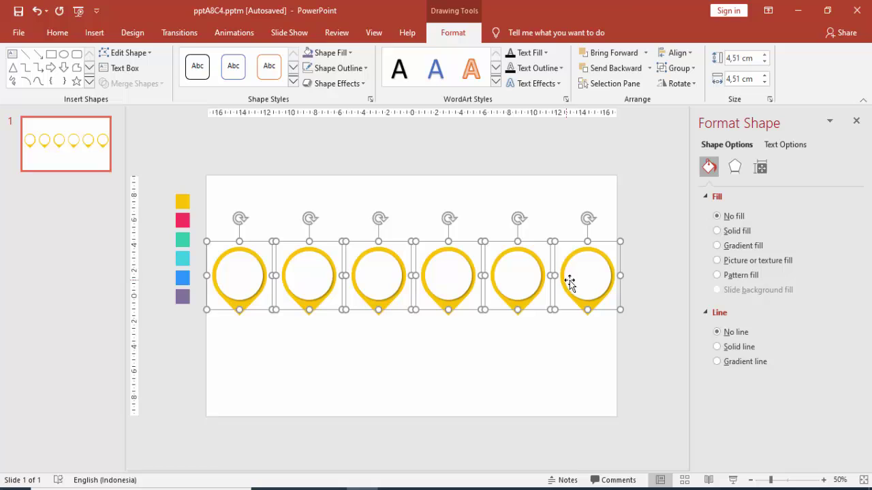
drag(576, 264, 580, 266)
click(650, 247)
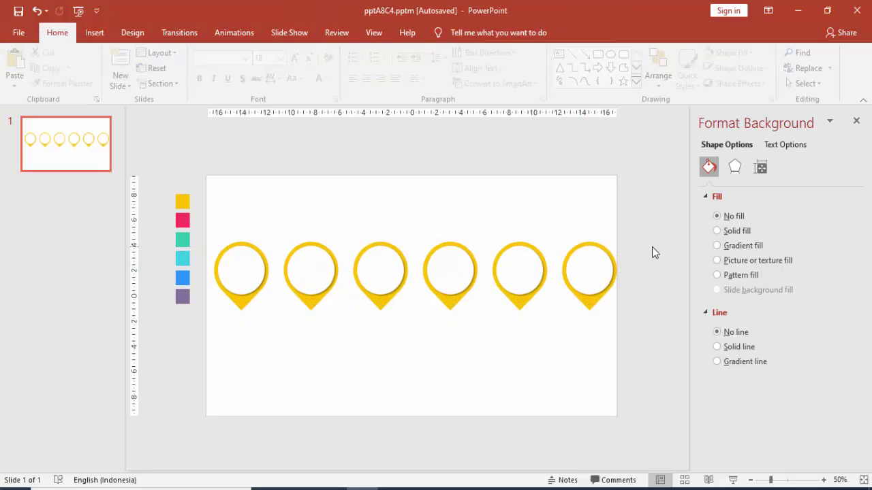
Ungroup the second pin and fill its outer shape pink.
click(317, 302)
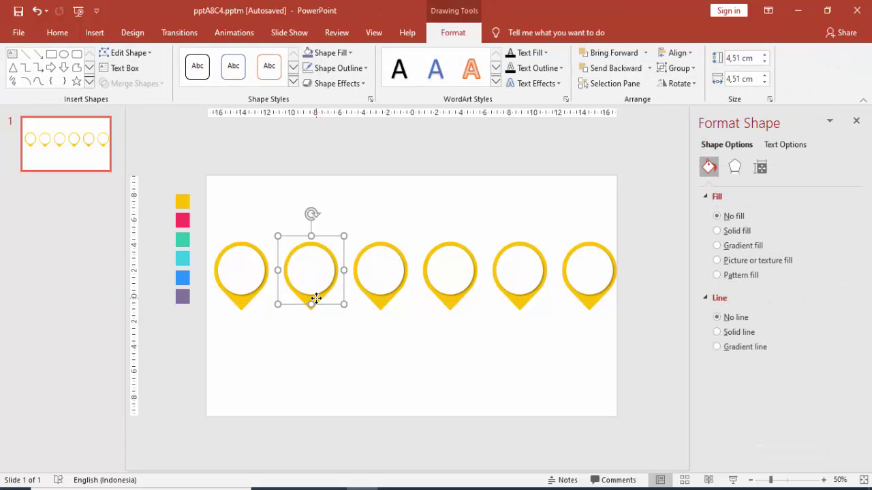
click(320, 302)
click(363, 354)
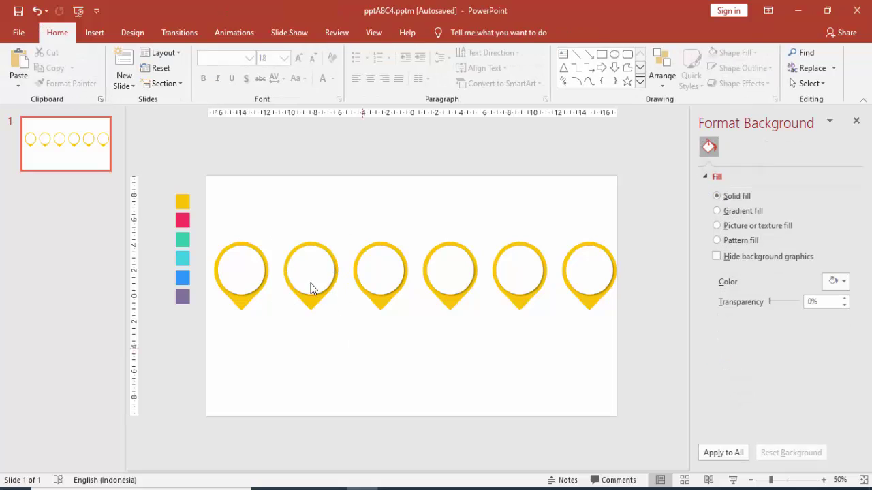
right_click(311, 288)
mouse_move(375, 148)
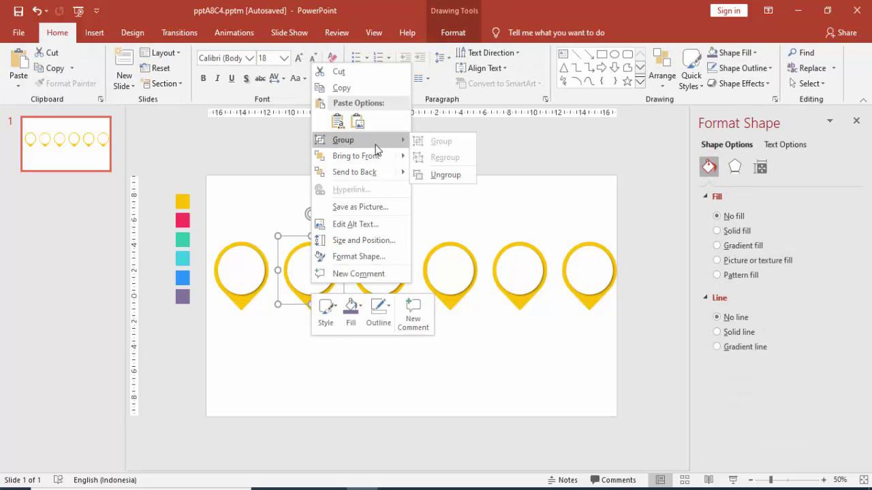
click(436, 174)
click(340, 305)
click(316, 302)
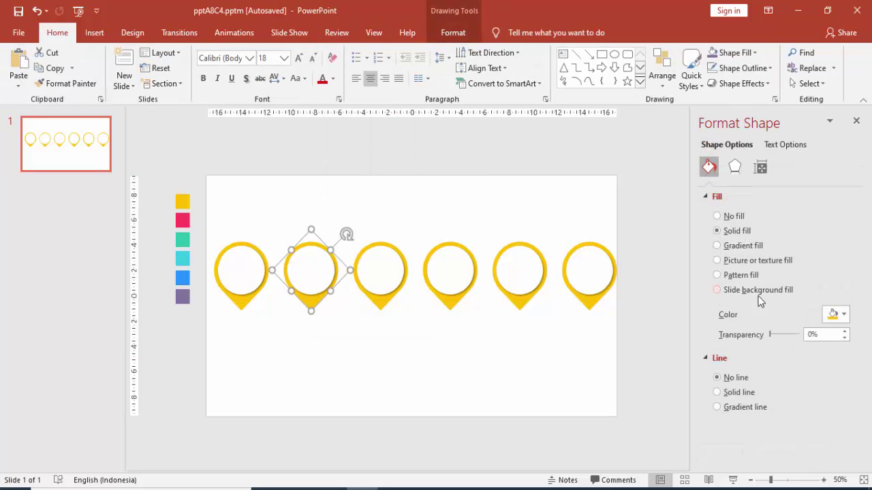
click(835, 314)
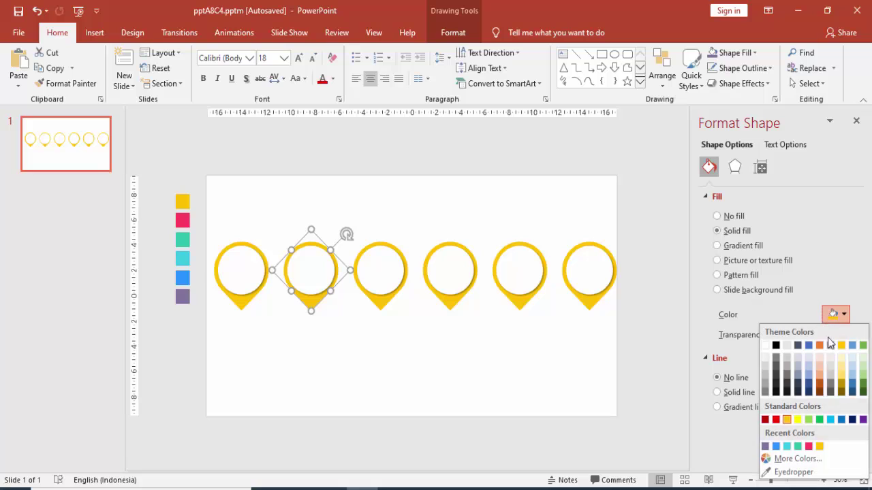
click(809, 446)
click(383, 306)
Ungroup the third pin and fill its outer shape teal.
right_click(384, 307)
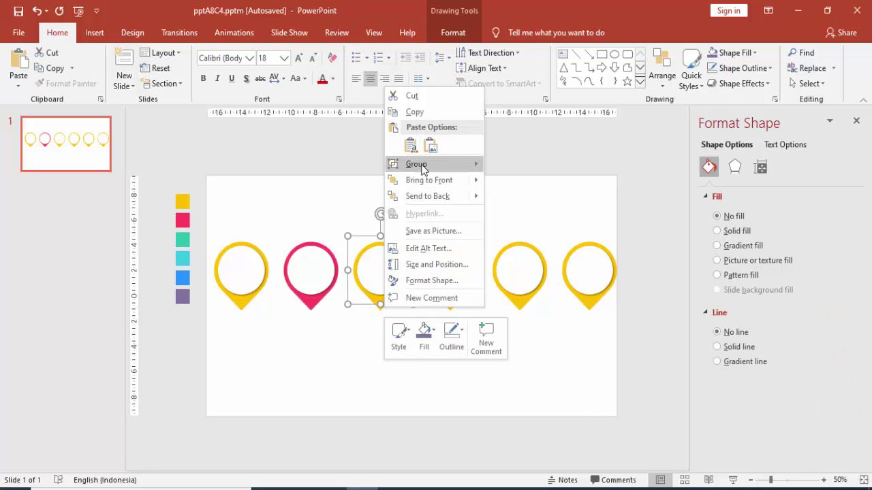
mouse_move(436, 164)
click(521, 197)
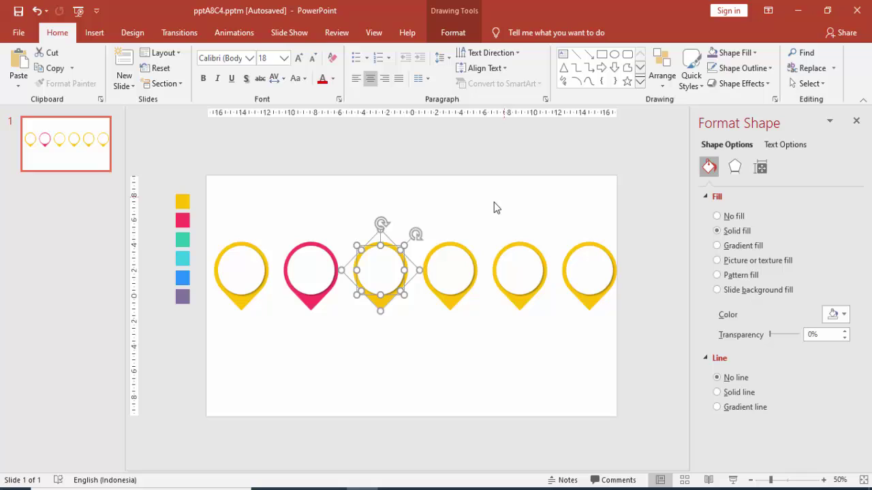
click(516, 357)
click(381, 307)
click(835, 314)
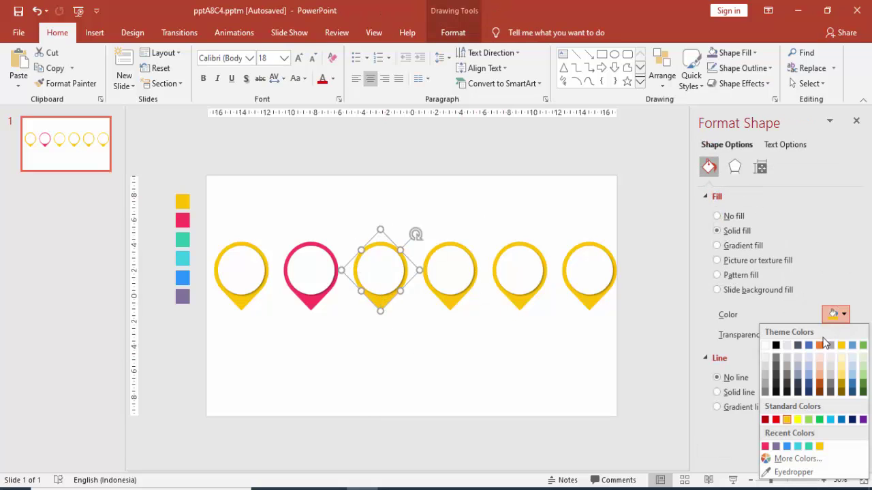
click(808, 446)
Ungroup the fourth pin and fill its outer shape cyan.
click(448, 300)
right_click(453, 298)
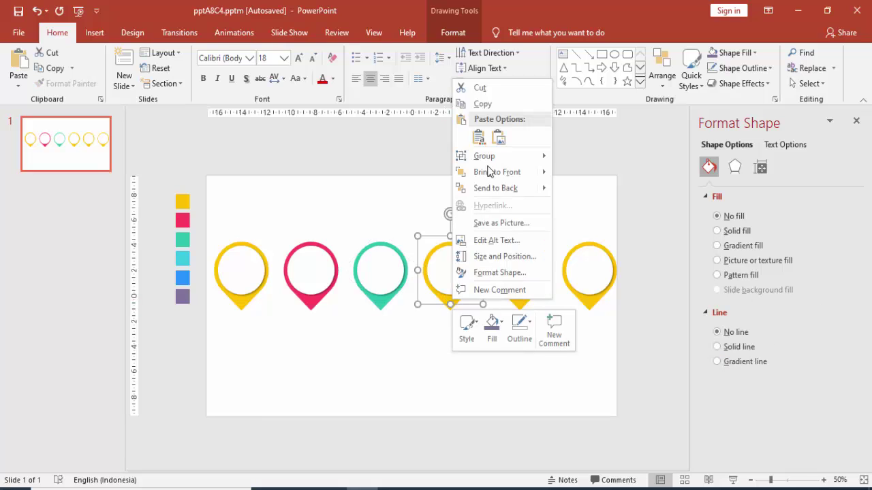
mouse_move(489, 156)
click(586, 191)
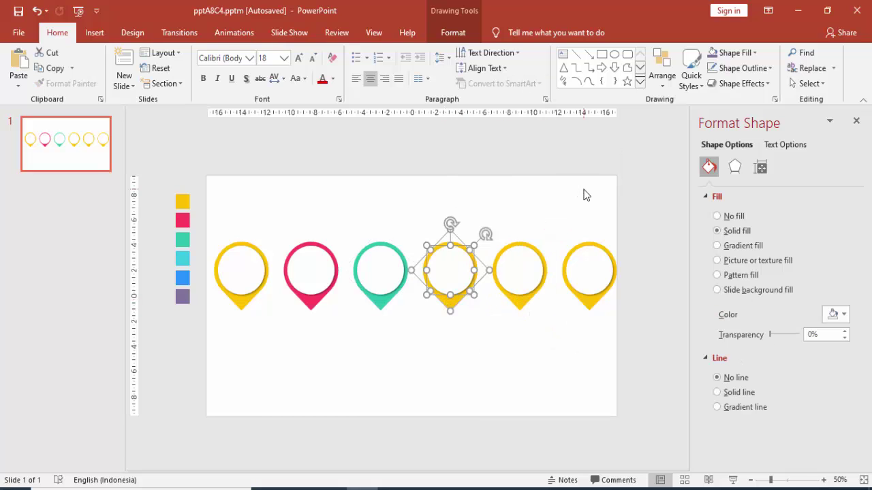
click(636, 387)
click(458, 305)
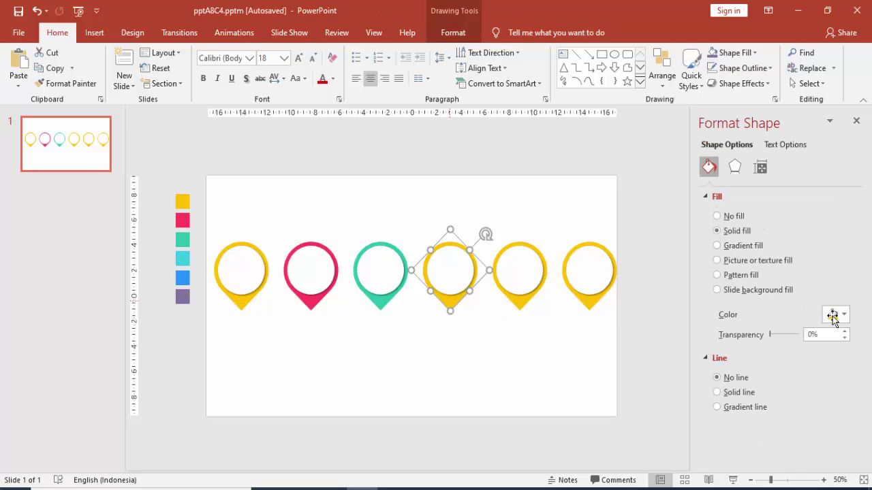
click(833, 315)
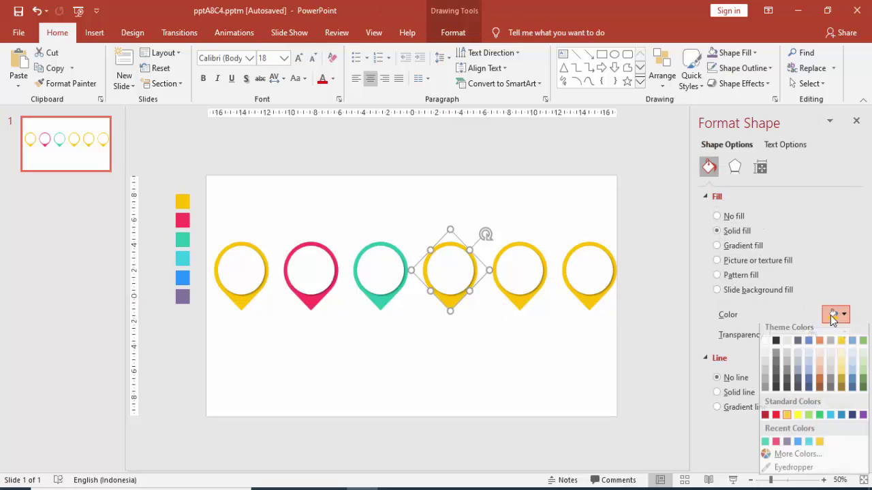
click(807, 448)
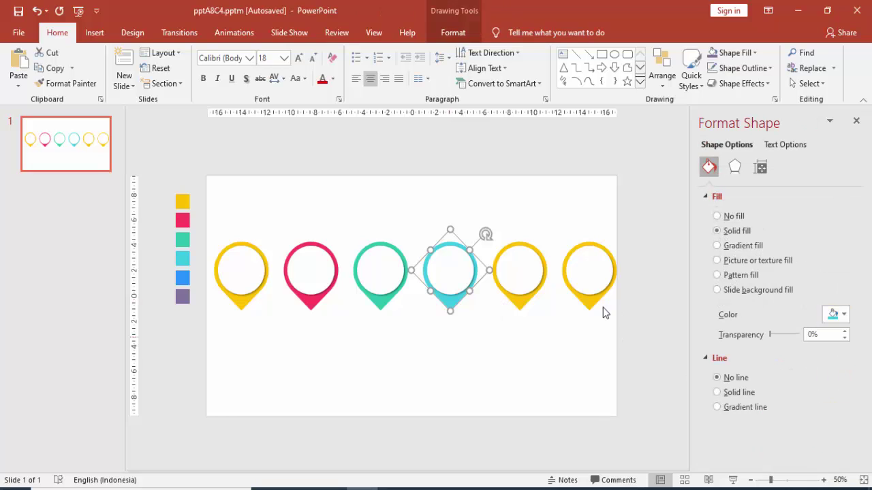
Ungroup the fifth pin and fill its outer shape blue.
click(530, 291)
right_click(531, 291)
mouse_move(578, 147)
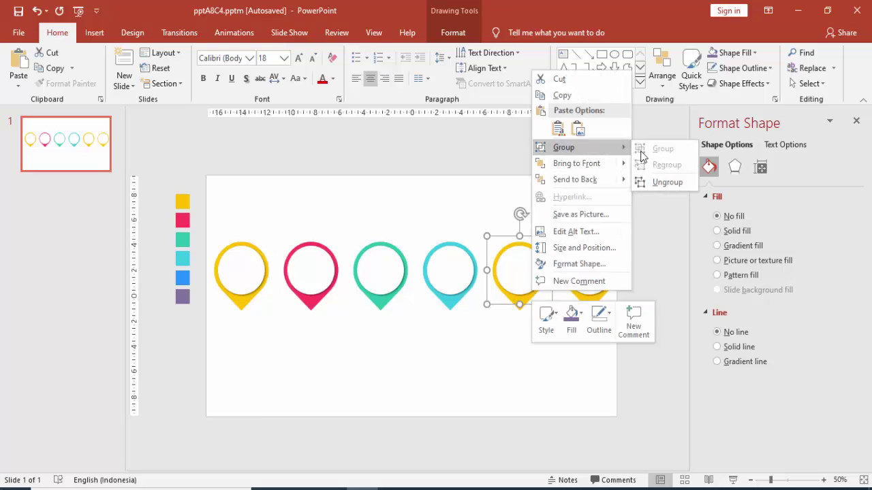
click(664, 182)
click(626, 198)
click(518, 306)
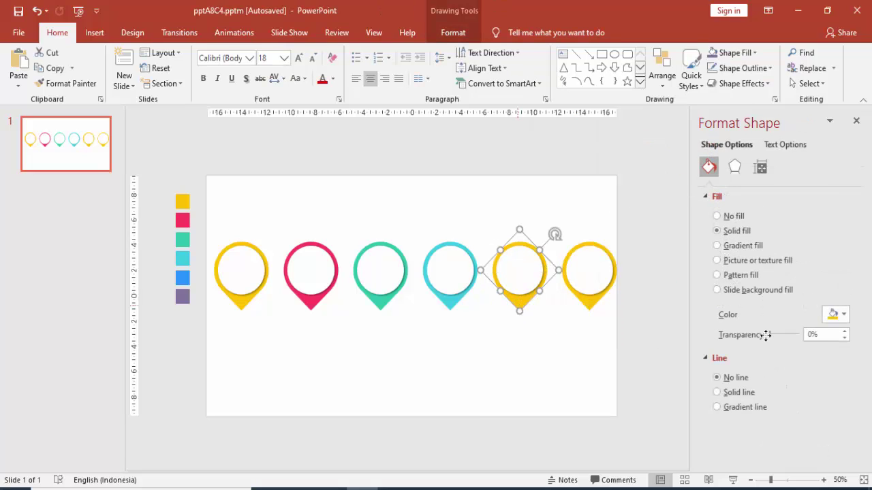
click(832, 315)
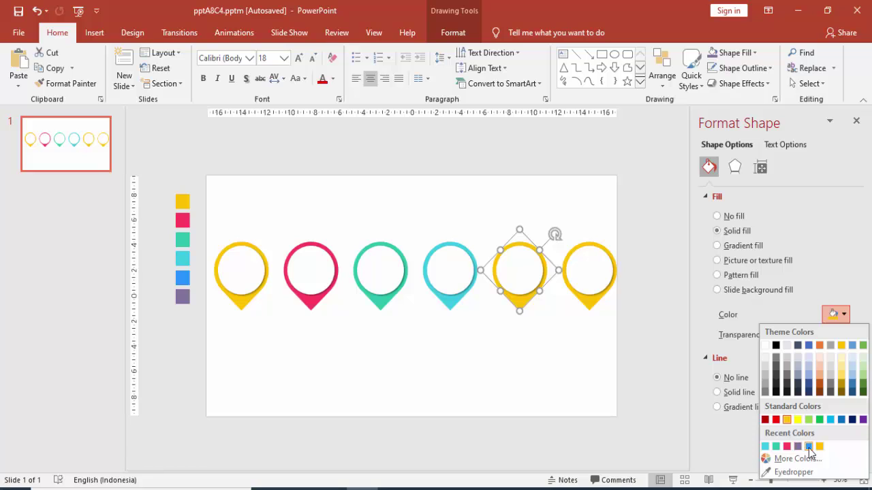
click(810, 447)
Ungroup the sixth pin and fill its outer shape purple.
click(584, 286)
right_click(583, 287)
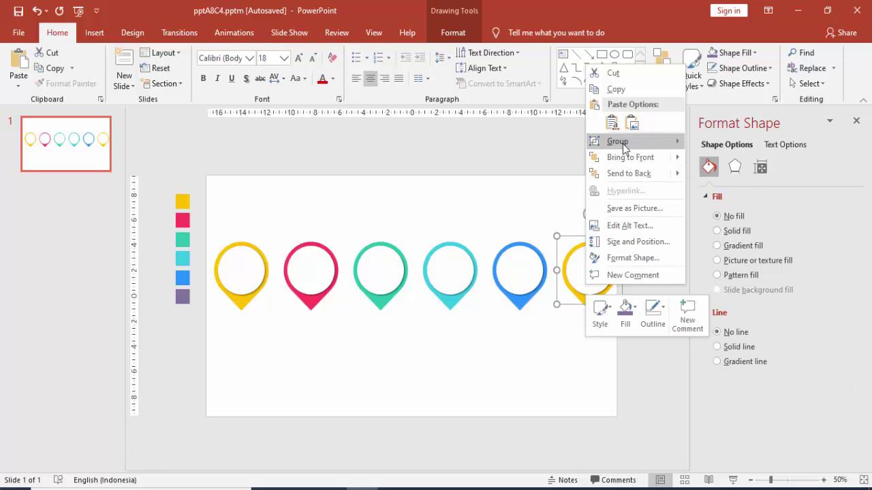
mouse_move(624, 146)
click(721, 176)
click(636, 238)
click(587, 309)
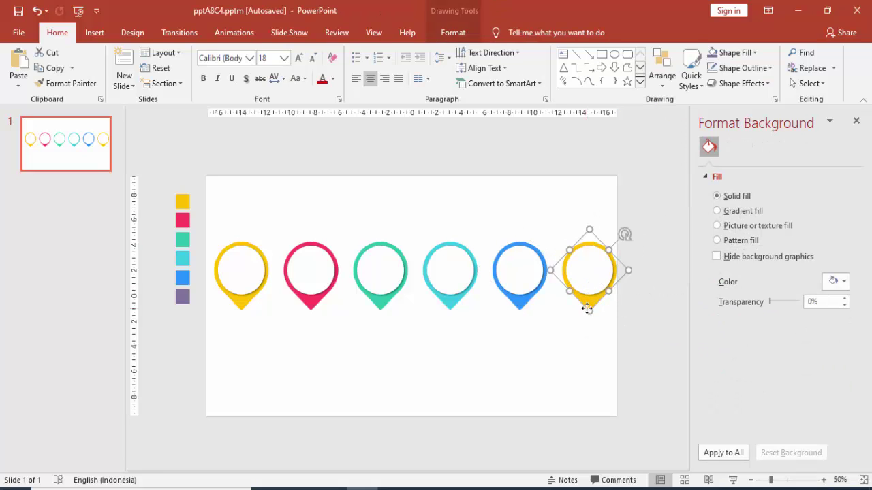
click(833, 314)
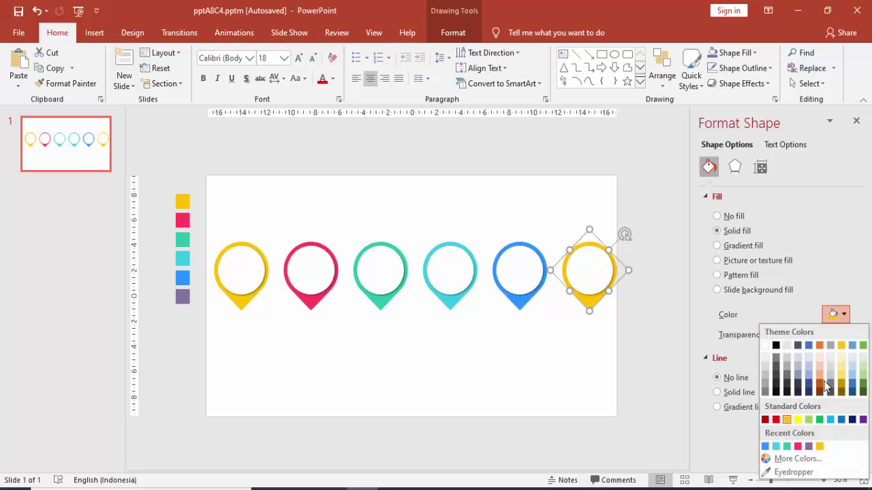
click(809, 446)
click(645, 301)
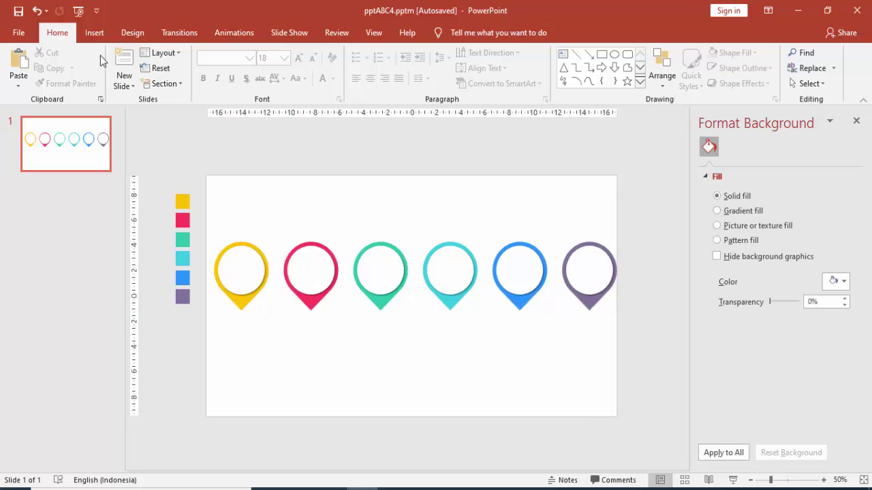
Draw a small oval circle just below the yellow map pin.
click(98, 33)
click(204, 68)
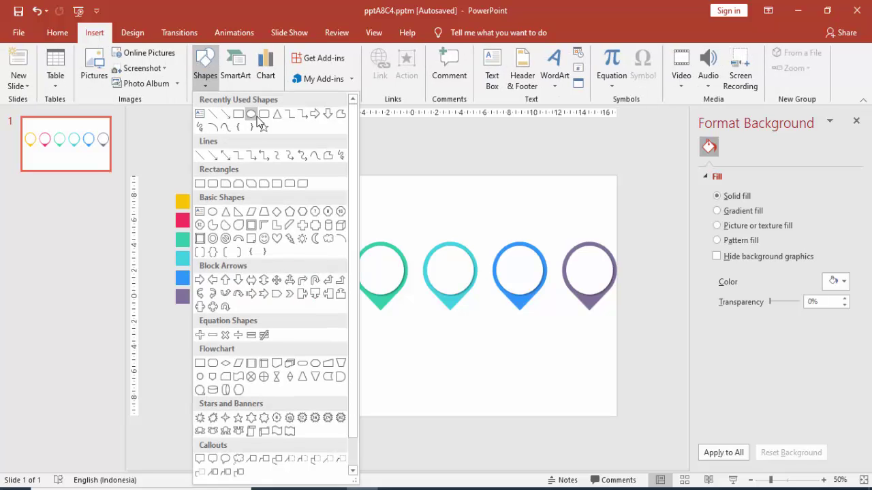
click(250, 113)
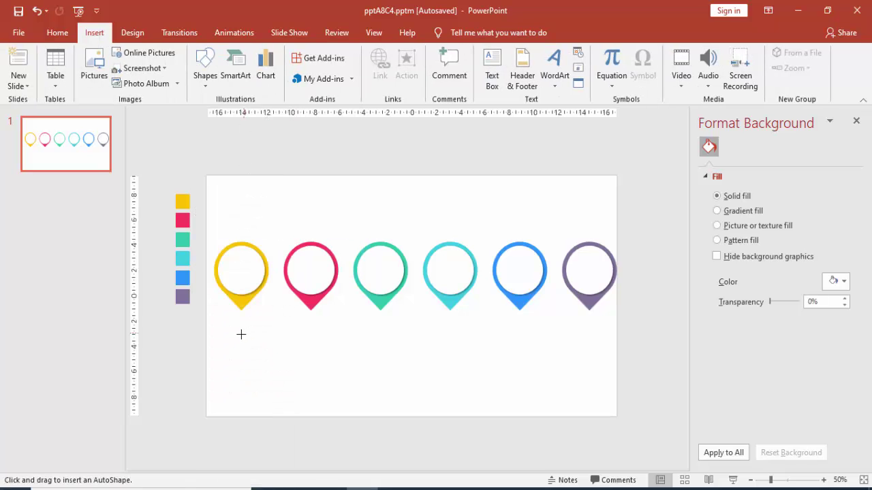
mouse_move(235, 317)
mouse_down()
mouse_move(245, 334)
mouse_move(238, 325)
mouse_up()
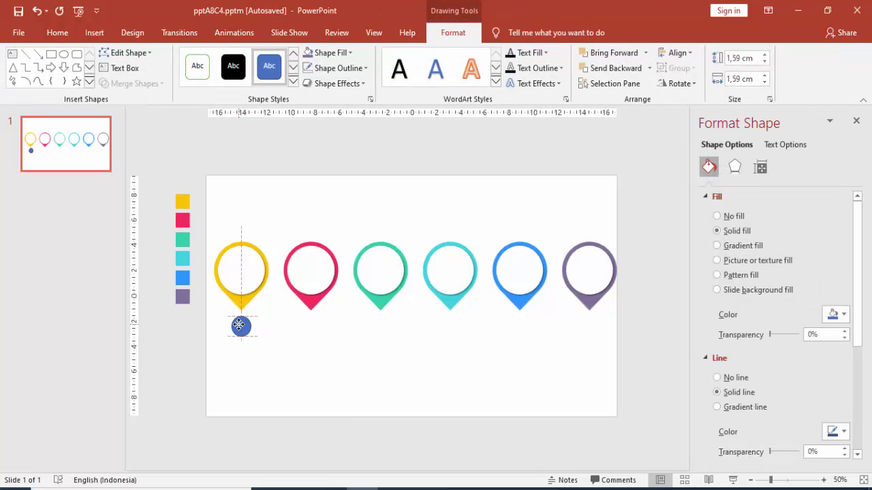
drag(238, 325, 241, 325)
Make the dot yellow with no outline, nudge it into place, and copy it under the next pins.
click(834, 314)
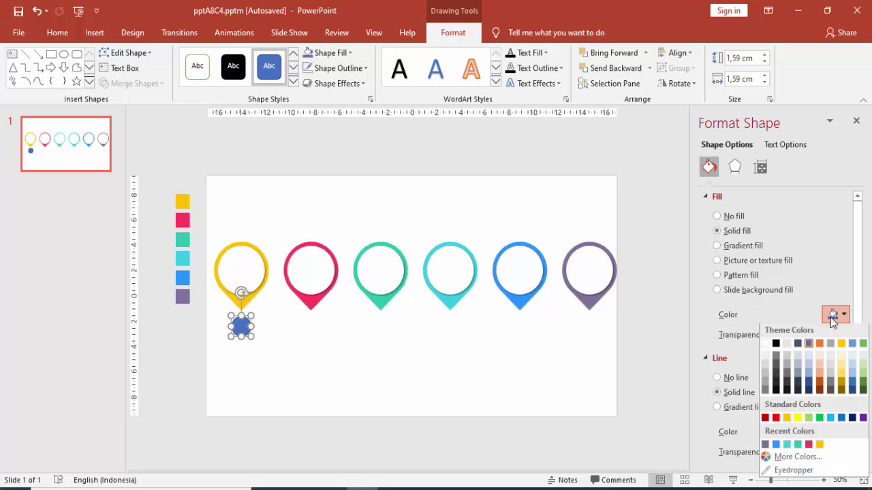
click(819, 447)
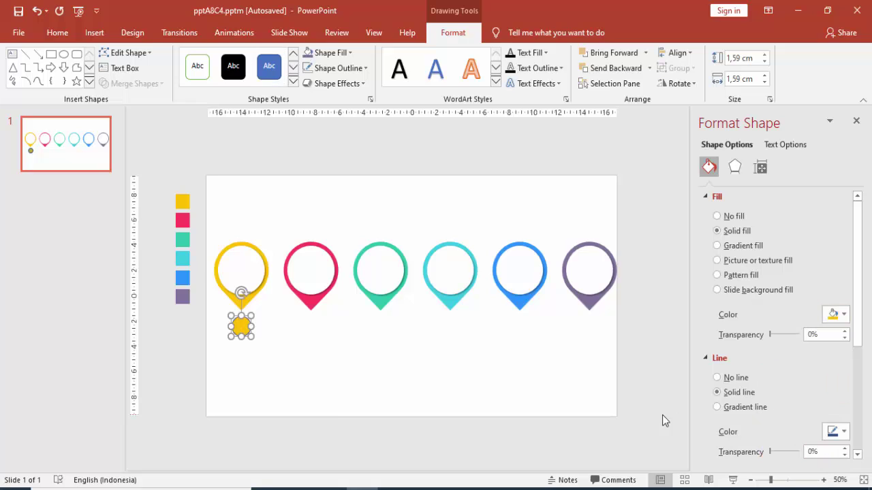
click(741, 383)
key(Right)
key(Down)
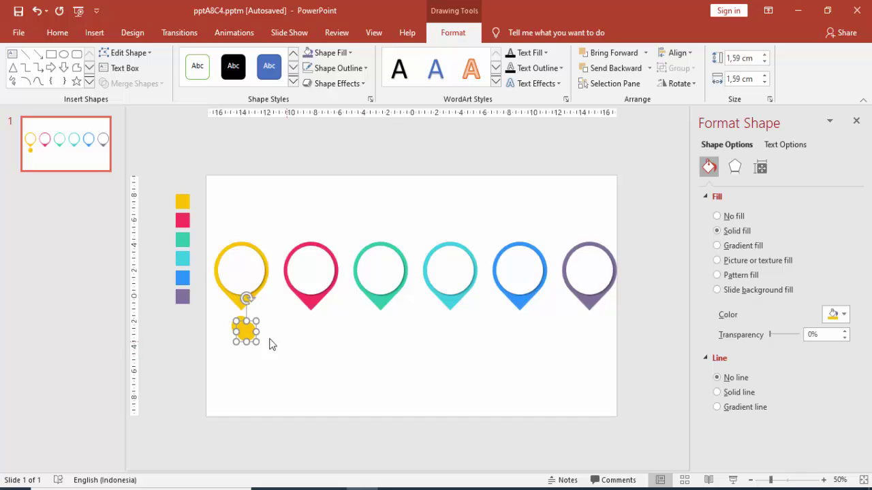
drag(241, 331, 309, 327)
key(ctrl+d)
key(ctrl+d)
key(ctrl+d)
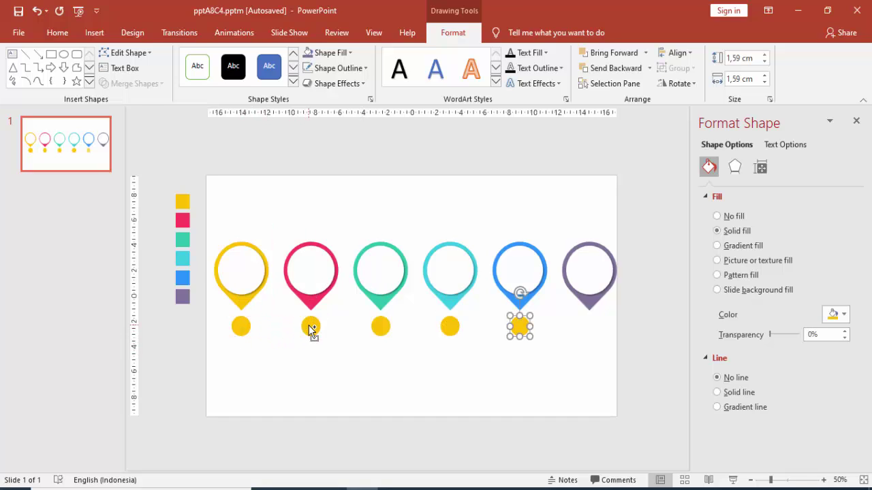
key(ctrl+d)
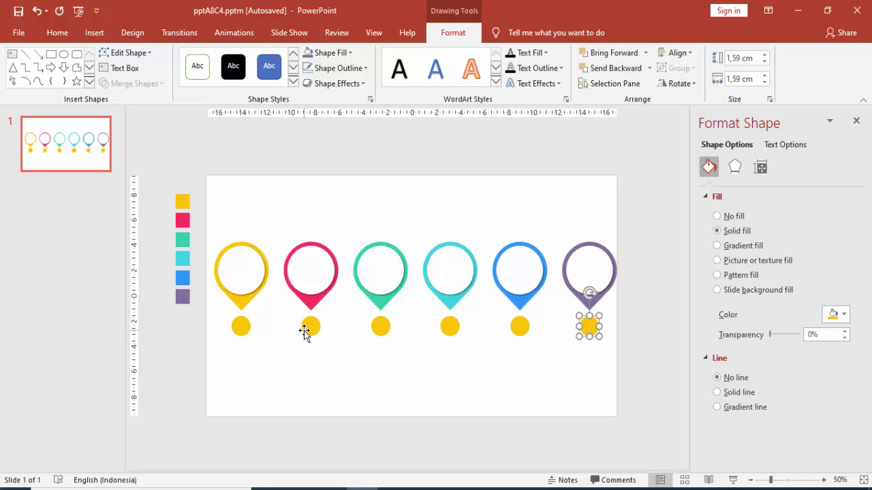
Recolour the dots under the second, third and fourth pins pink, teal and cyan.
click(308, 327)
click(837, 314)
click(821, 446)
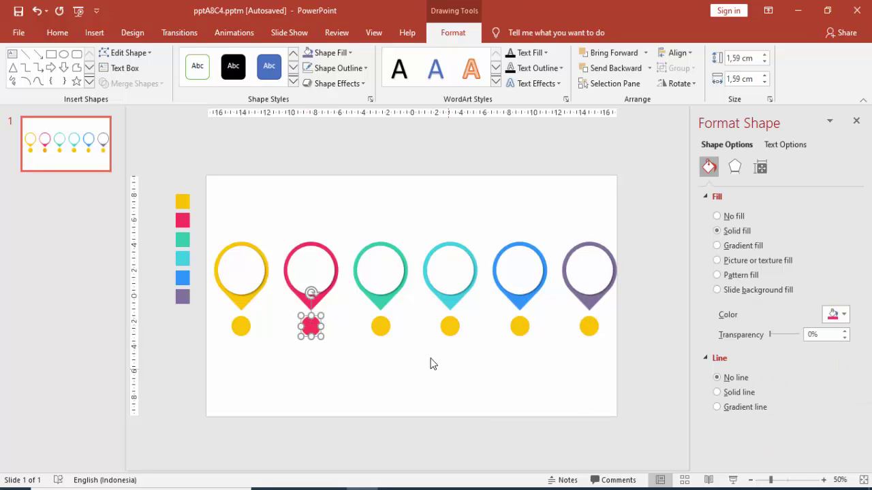
click(380, 327)
click(836, 314)
click(808, 446)
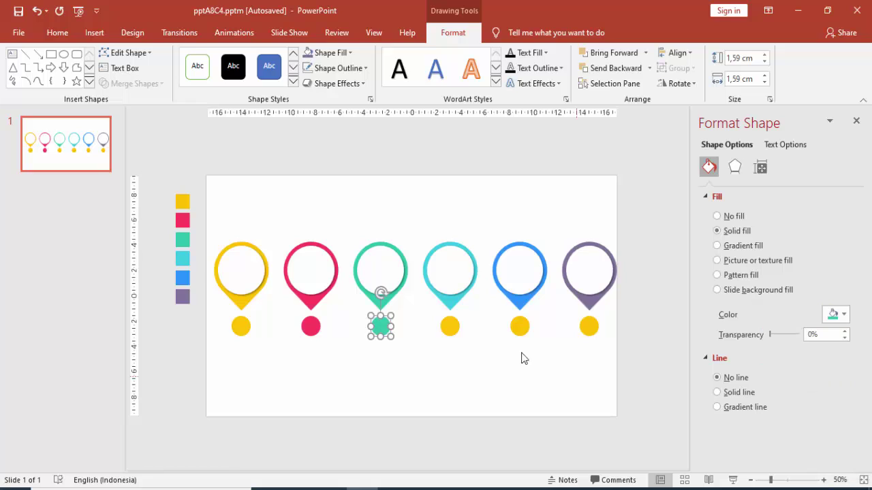
click(449, 326)
click(836, 314)
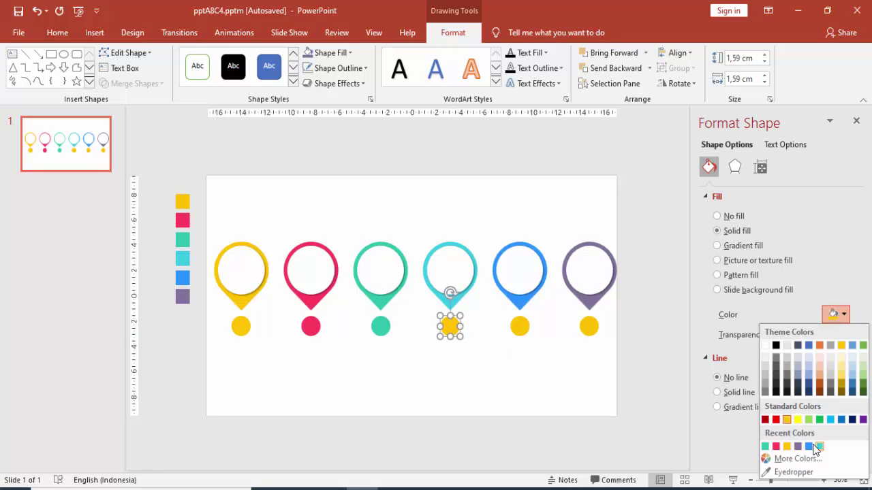
click(819, 447)
Recolour the last two dots blue and purple to match their pins.
click(519, 326)
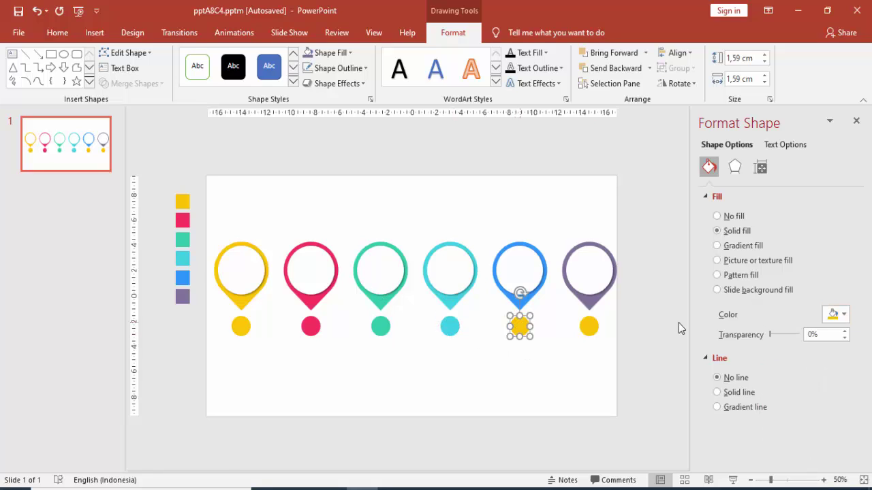
click(832, 314)
click(776, 447)
click(589, 326)
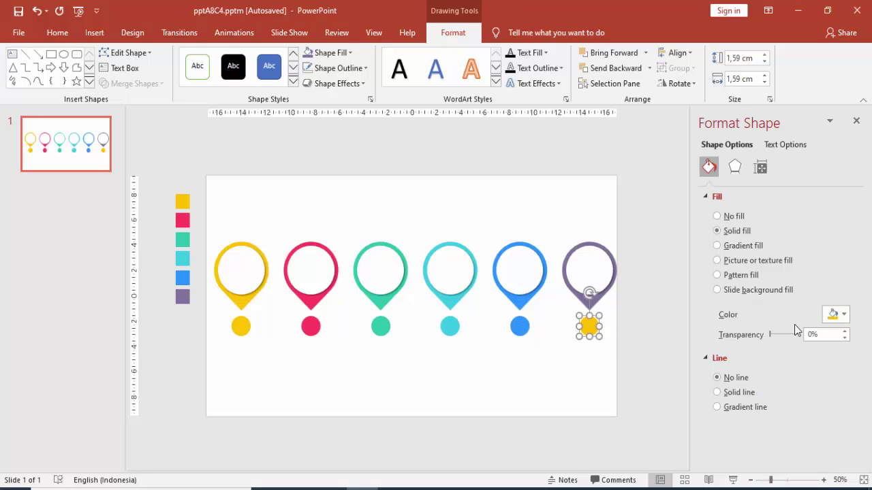
click(836, 314)
click(819, 443)
click(531, 397)
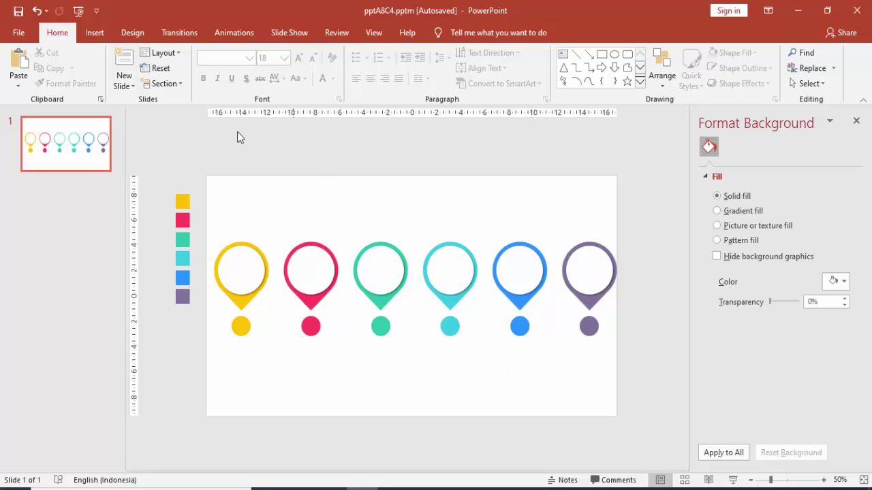
Draw a 2 pt black connector line from the yellow dot to the pink dot.
click(94, 33)
click(201, 68)
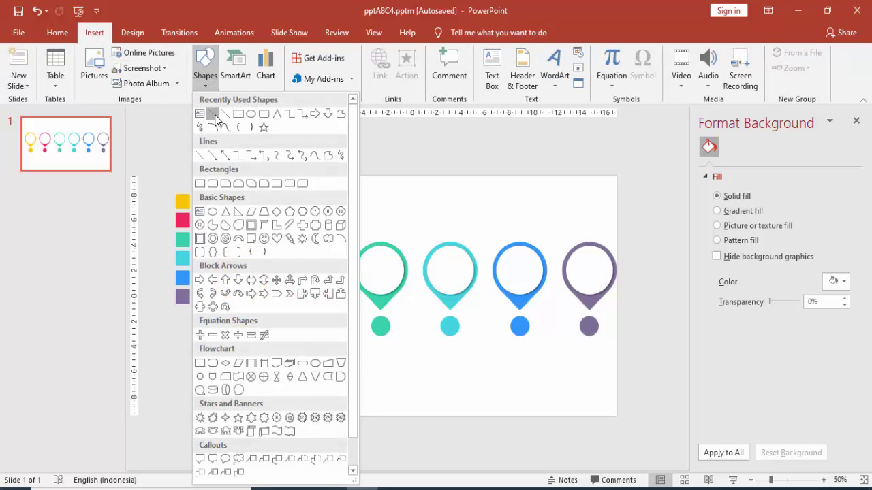
click(216, 119)
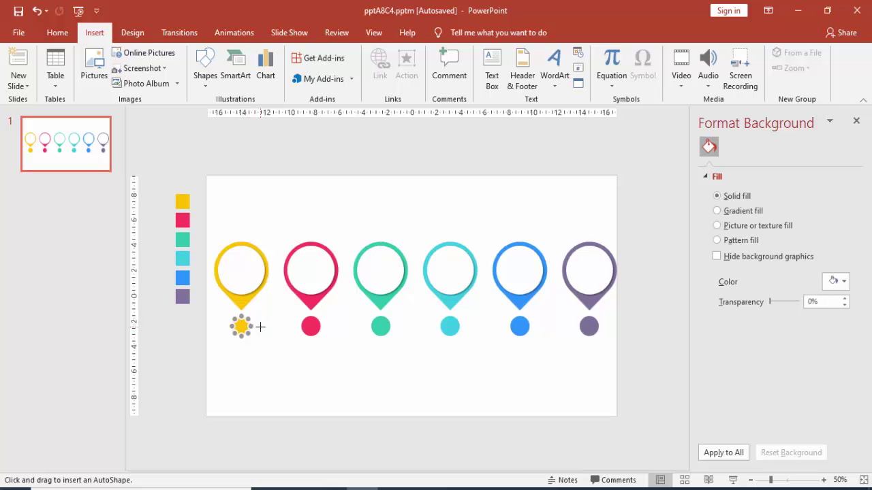
drag(251, 326, 301, 326)
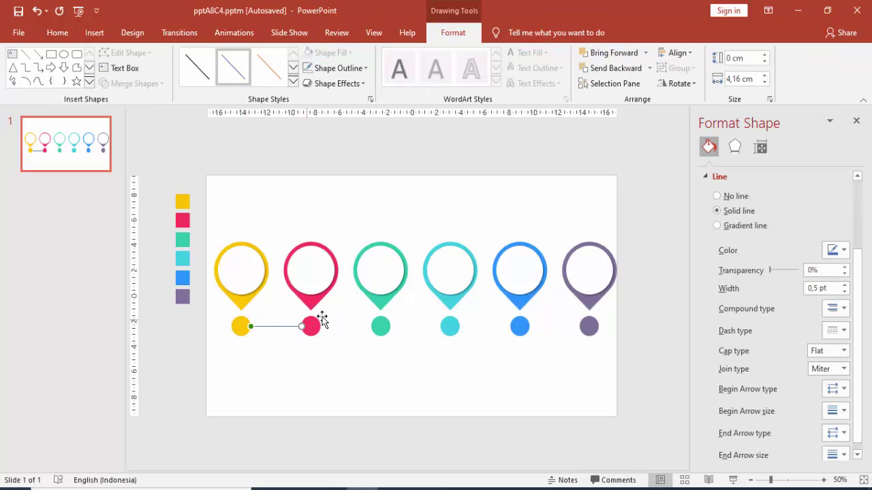
click(824, 288)
text(2)
key(Tab)
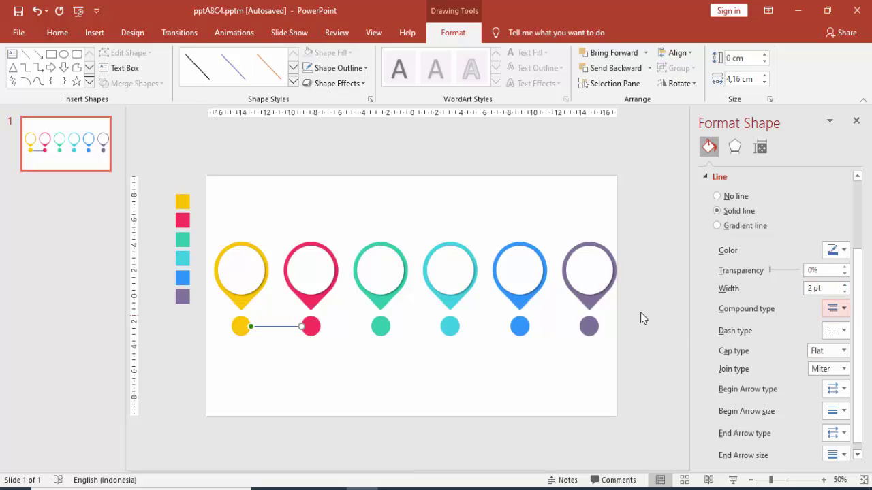
click(834, 252)
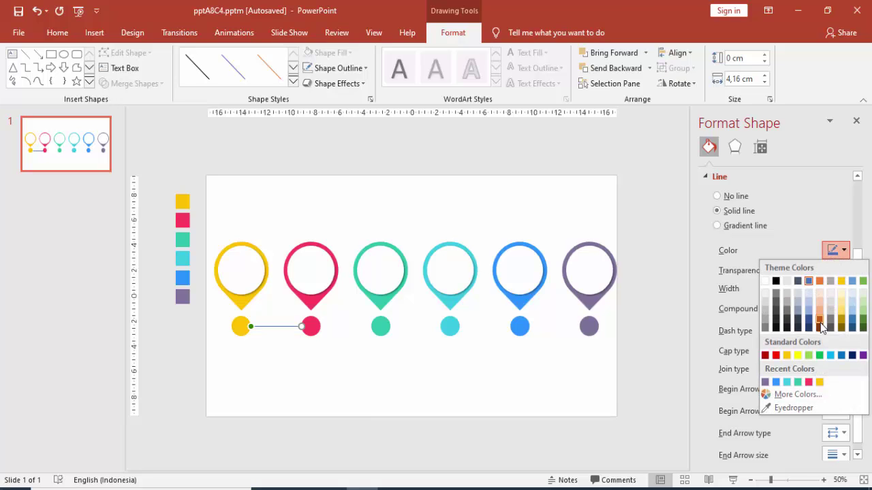
click(778, 323)
Duplicate the black connector to link the remaining dots in sequence.
click(350, 343)
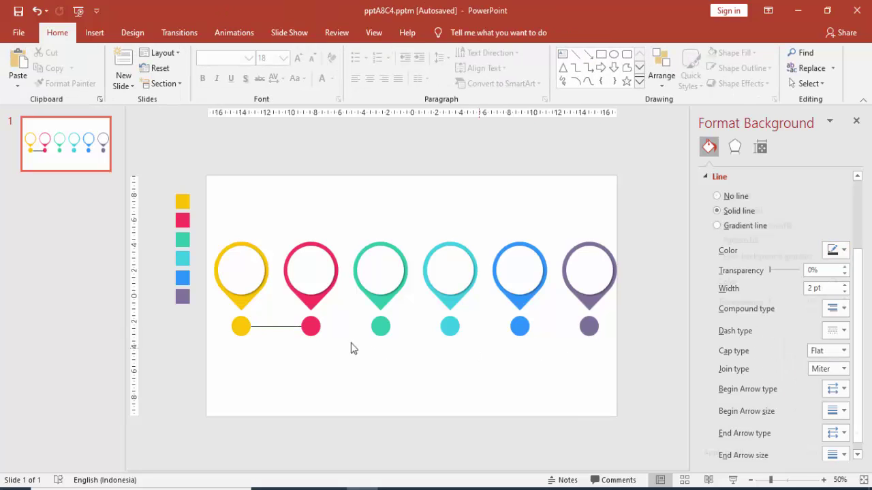
click(286, 327)
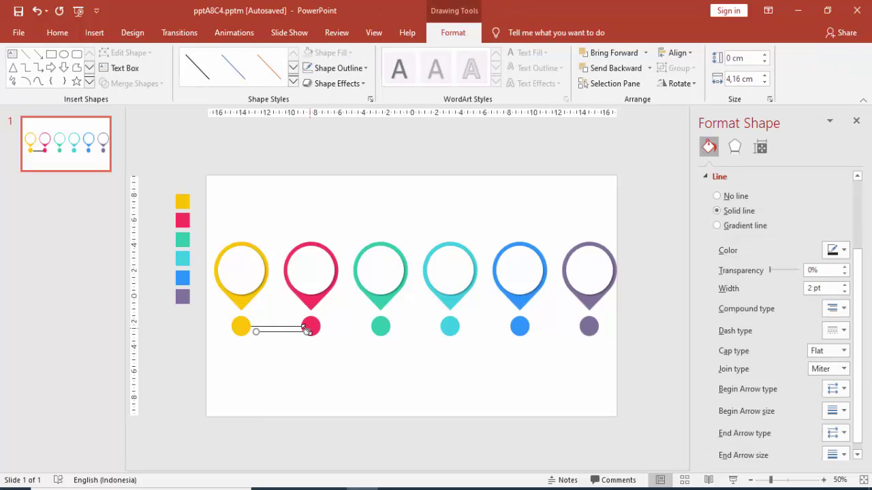
drag(286, 327, 357, 328)
key(ctrl+d)
key(ctrl+d)
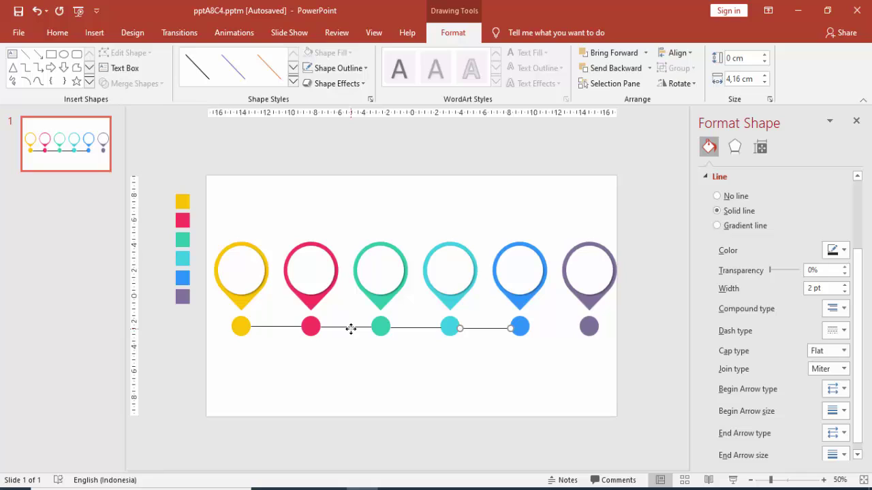
key(ctrl+d)
click(359, 382)
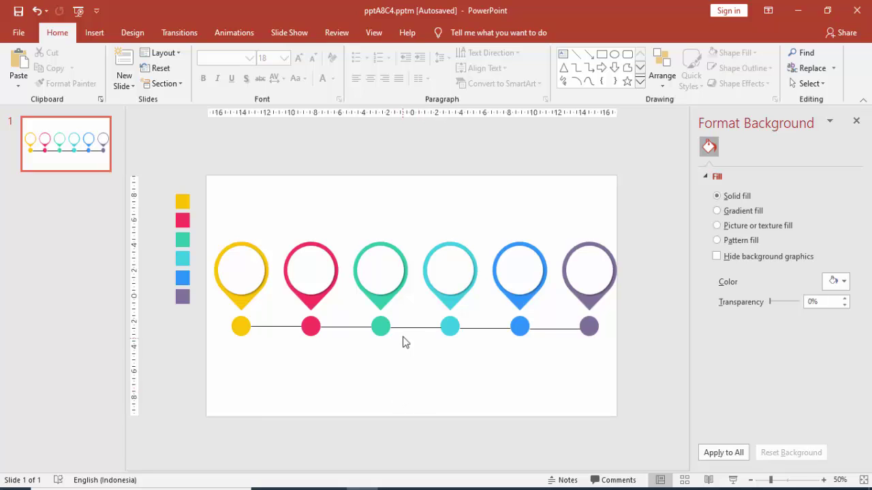
Draw a straight line hanging vertically down from the yellow dot.
click(94, 34)
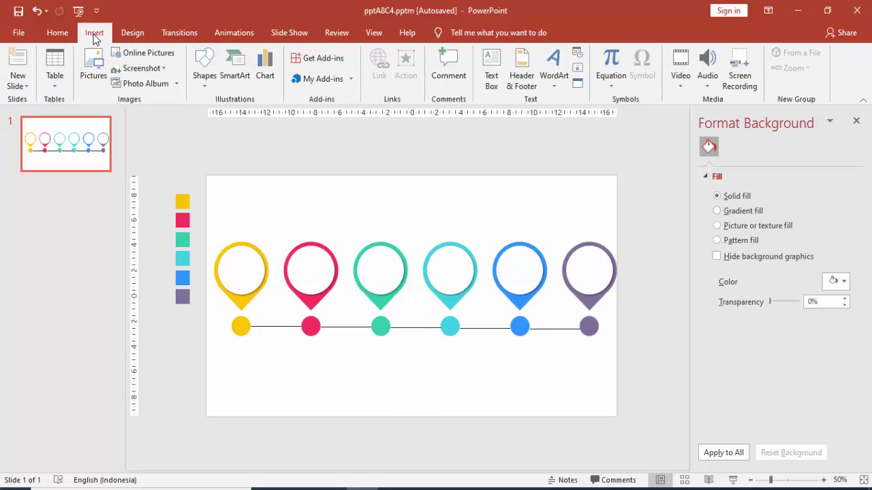
click(208, 75)
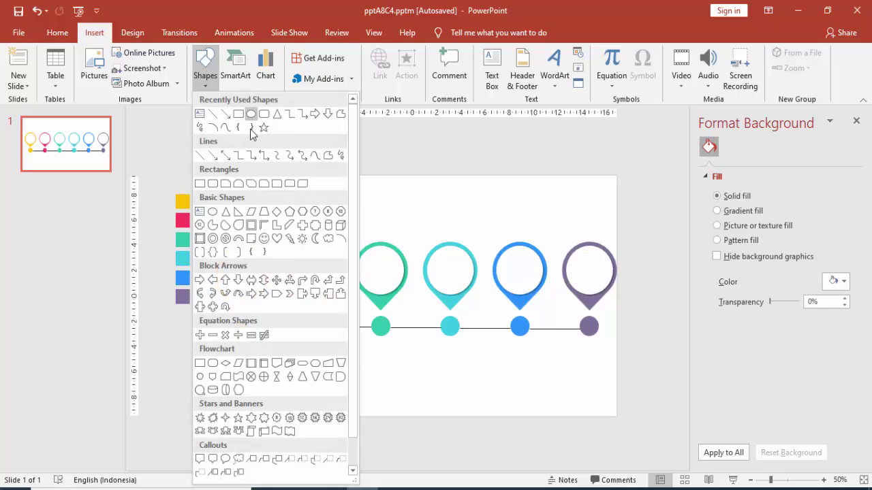
click(229, 116)
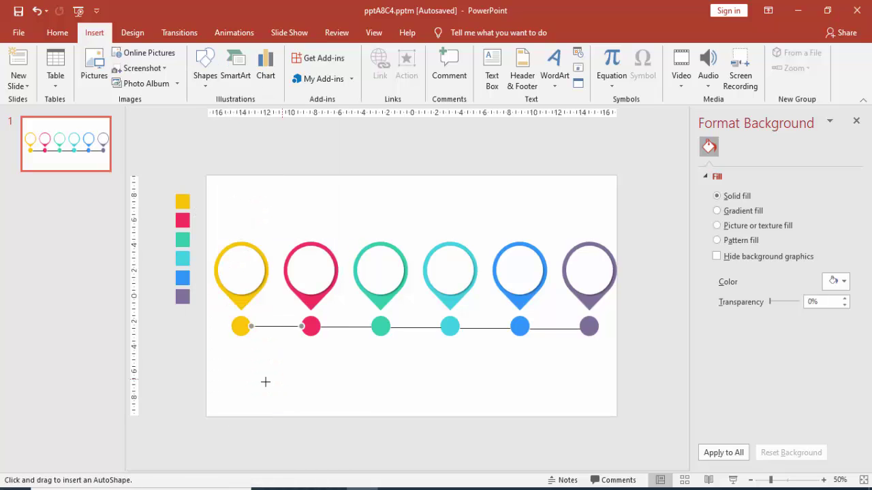
drag(241, 334, 241, 375)
Give the vertical line a 2 pt width and black colour.
click(829, 287)
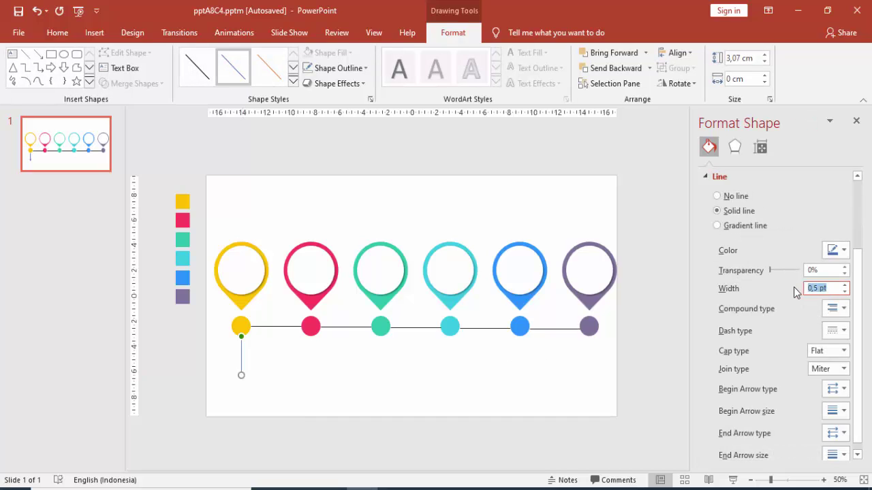
text(2)
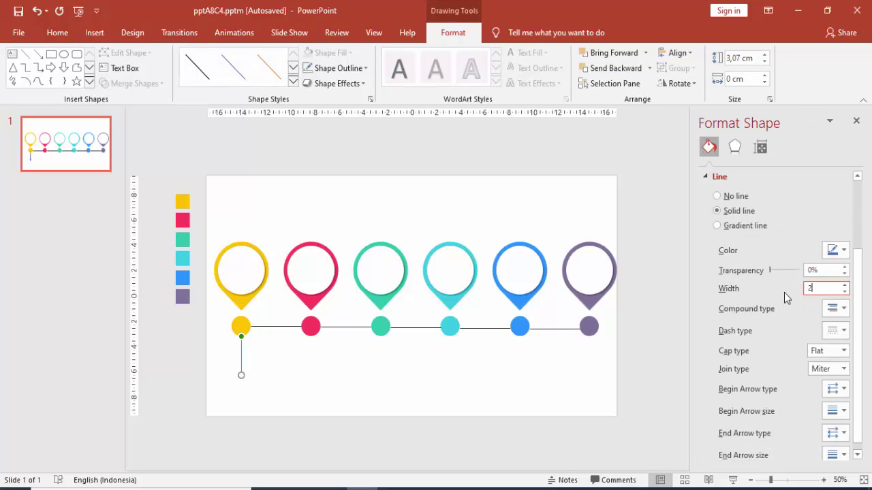
key(Return)
click(836, 250)
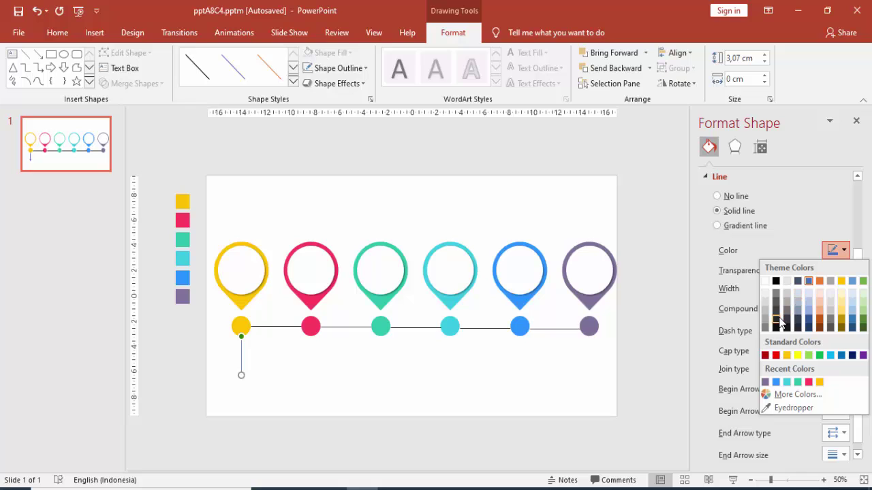
click(776, 315)
click(367, 378)
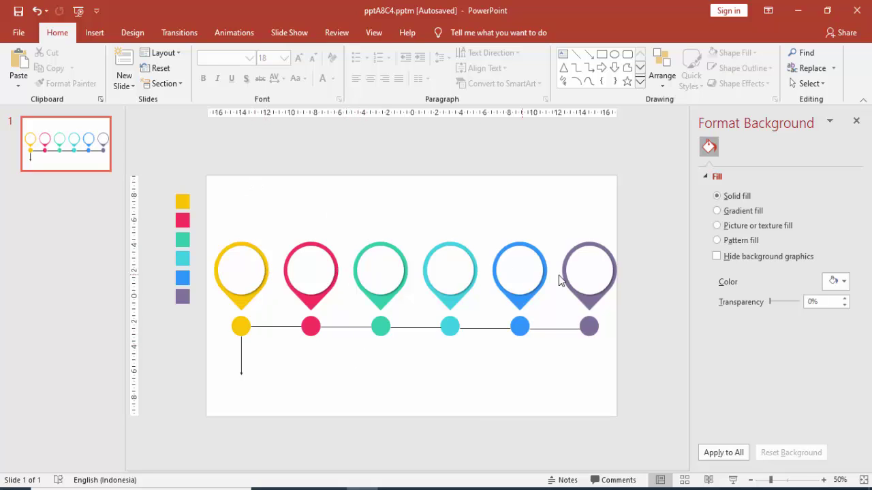
click(244, 276)
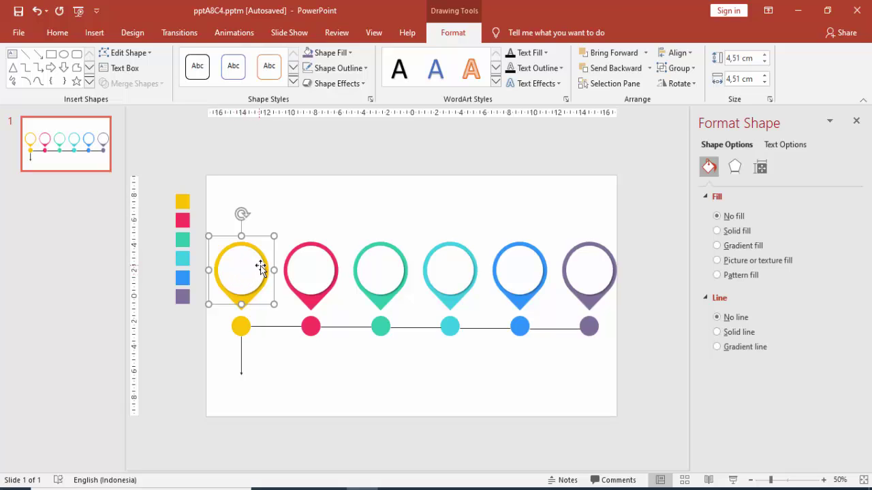
Insert the bike icon from the ICON > TRANSPORT folder onto the slide.
click(300, 275)
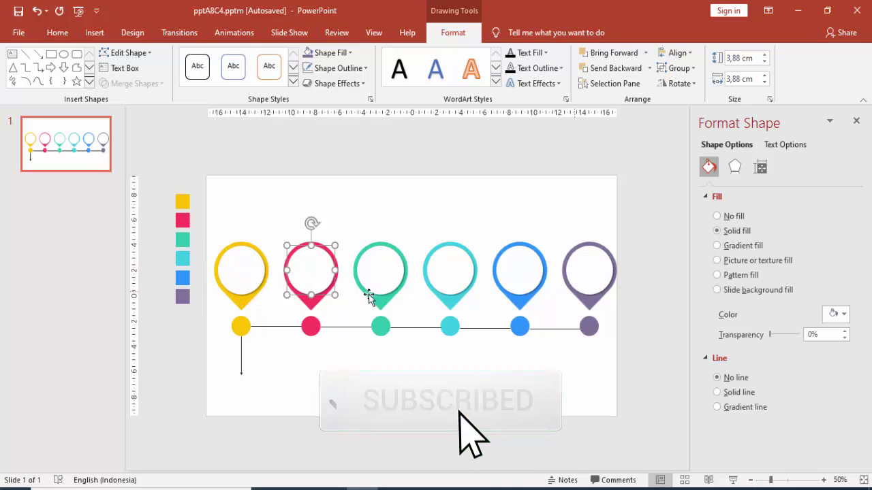
click(466, 209)
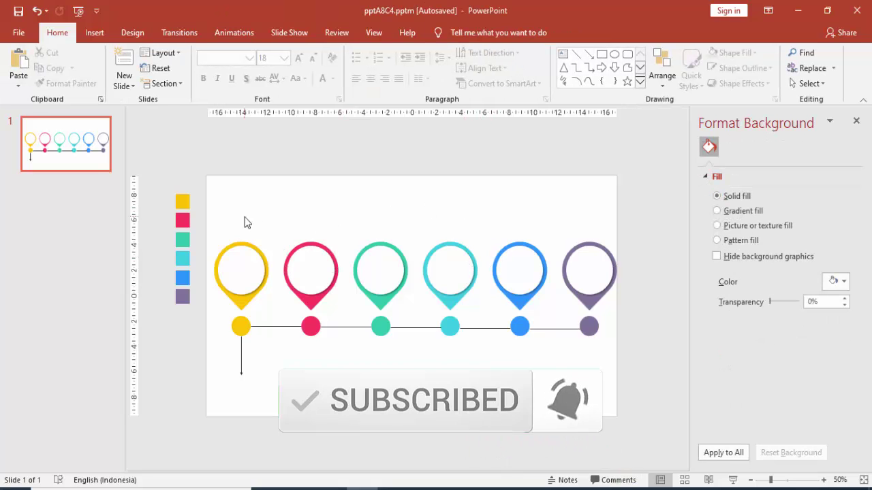
click(94, 32)
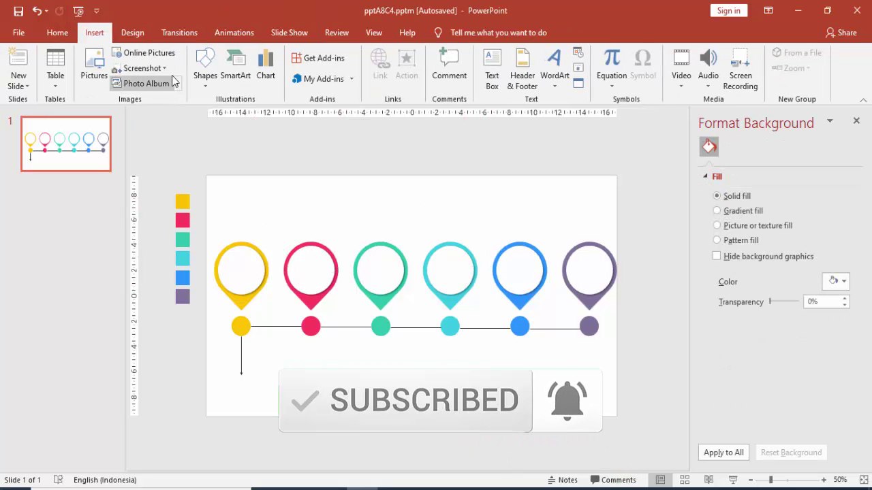
click(94, 68)
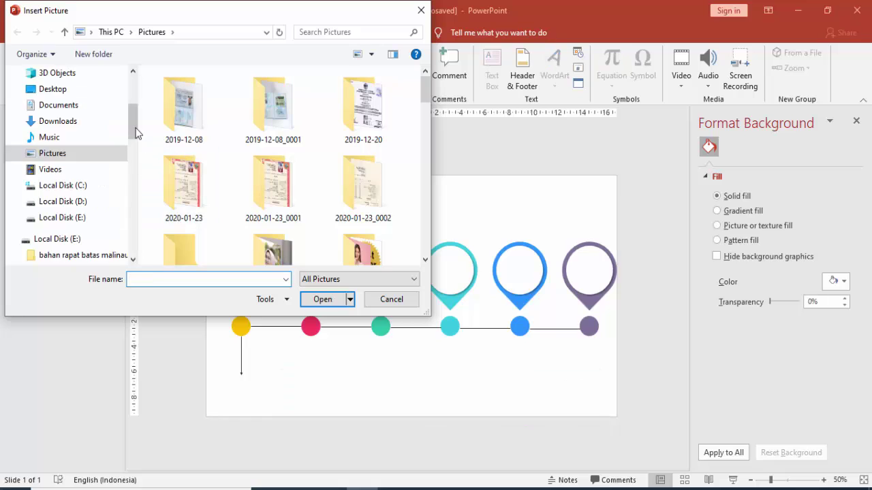
scroll(112, 197, down, 6)
click(105, 189)
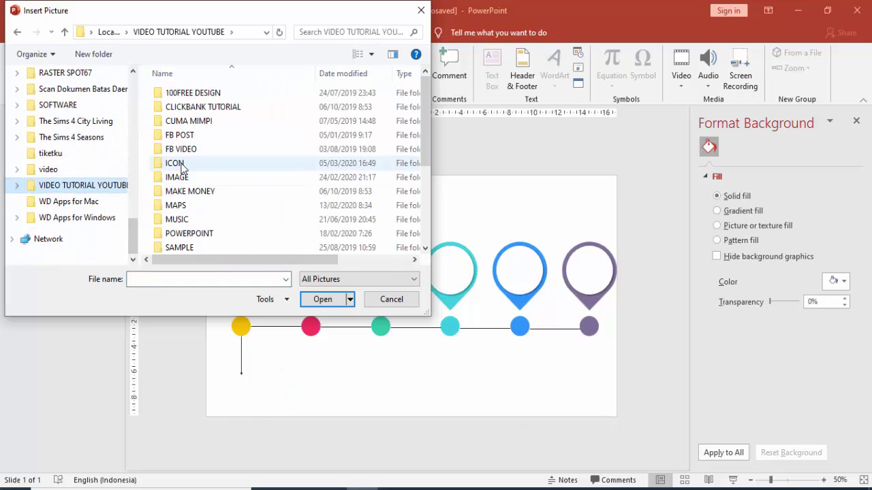
key(Return)
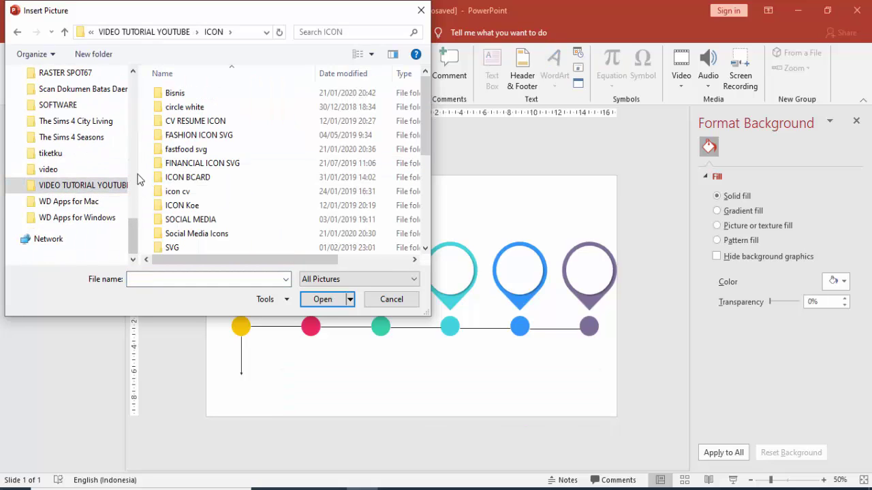
drag(140, 177, 75, 167)
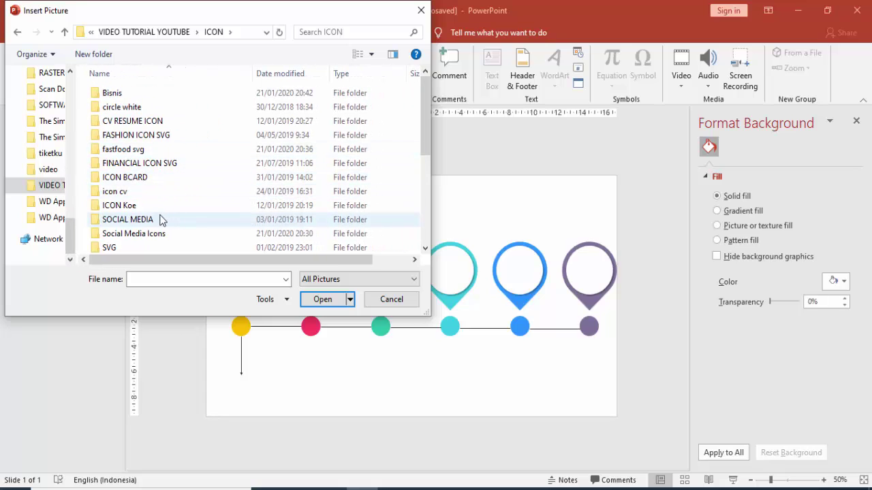
scroll(146, 204, down, 2)
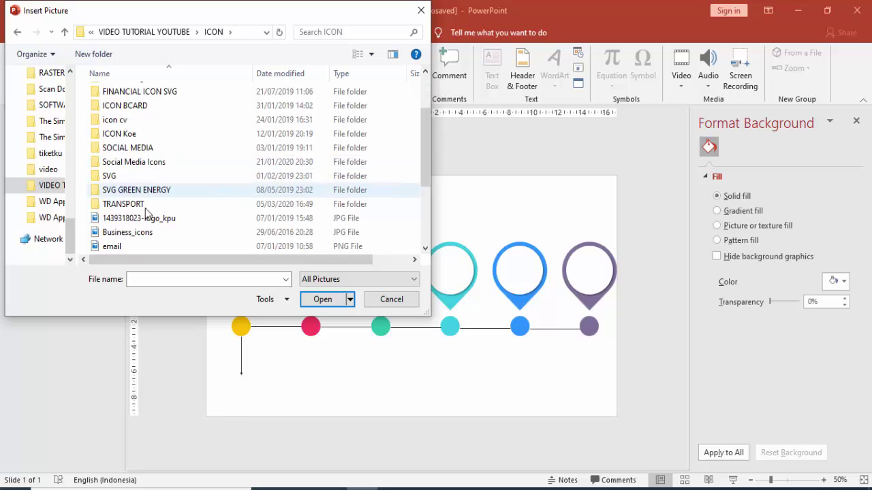
double_click(129, 206)
click(113, 94)
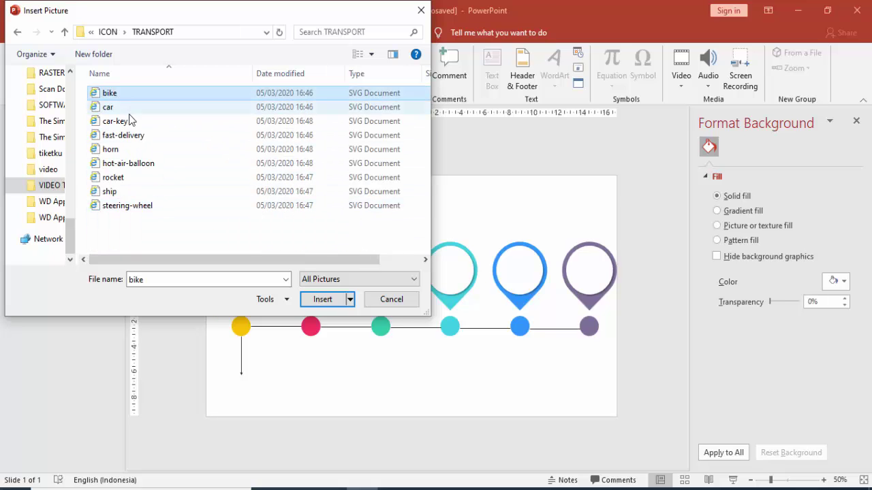
click(319, 300)
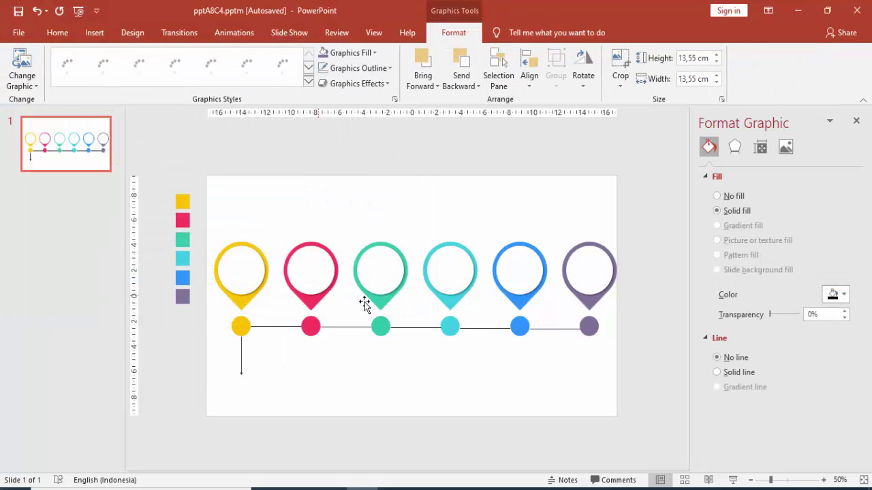
Colour the bike yellow, shrink it, and centre it inside the yellow pin.
click(828, 299)
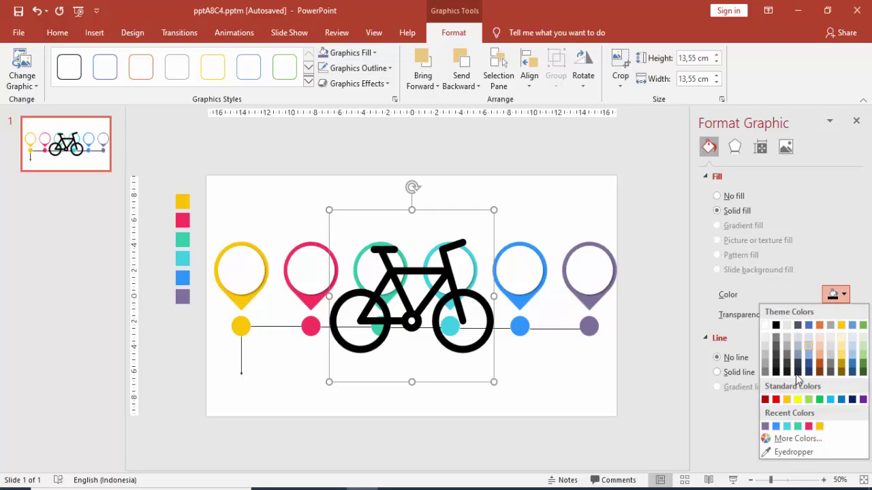
click(819, 427)
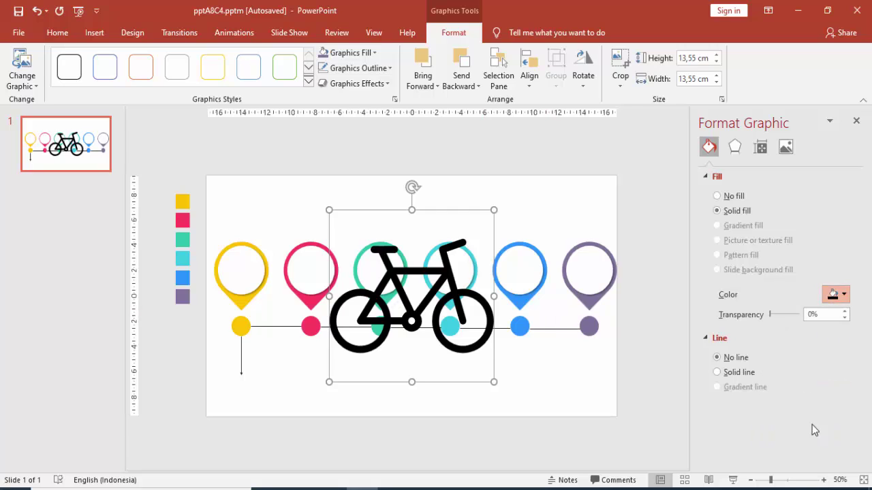
drag(494, 209, 382, 330)
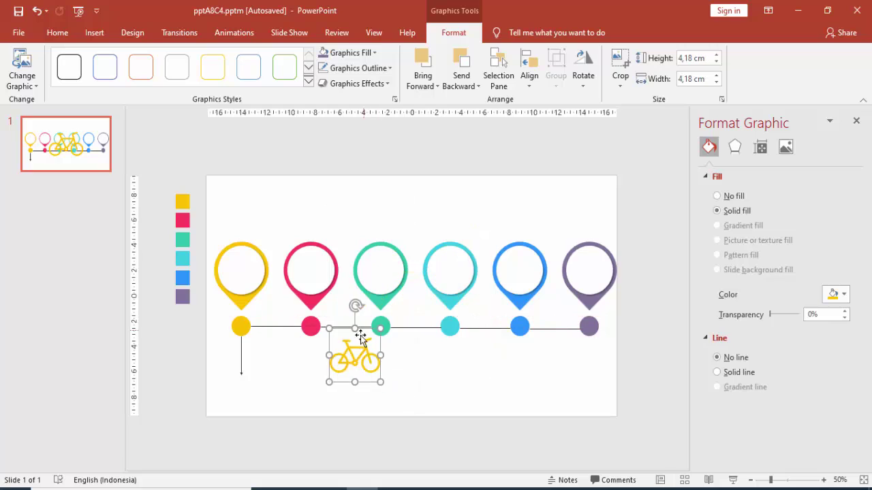
drag(361, 358, 239, 277)
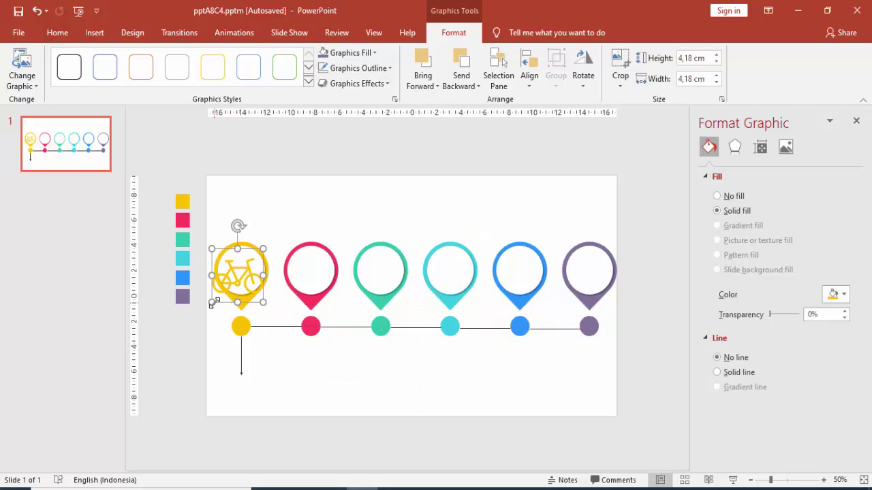
drag(212, 304, 223, 290)
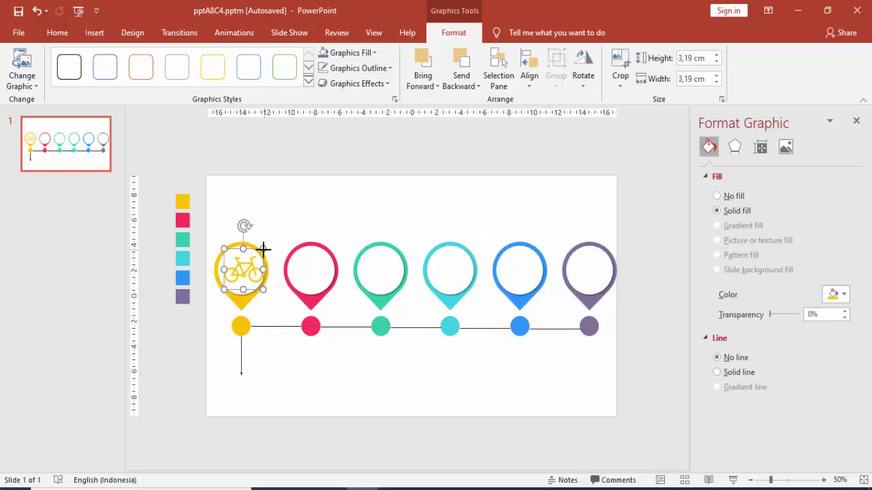
mouse_move(263, 250)
mouse_down()
mouse_move(253, 253)
mouse_move(261, 269)
mouse_up()
click(290, 226)
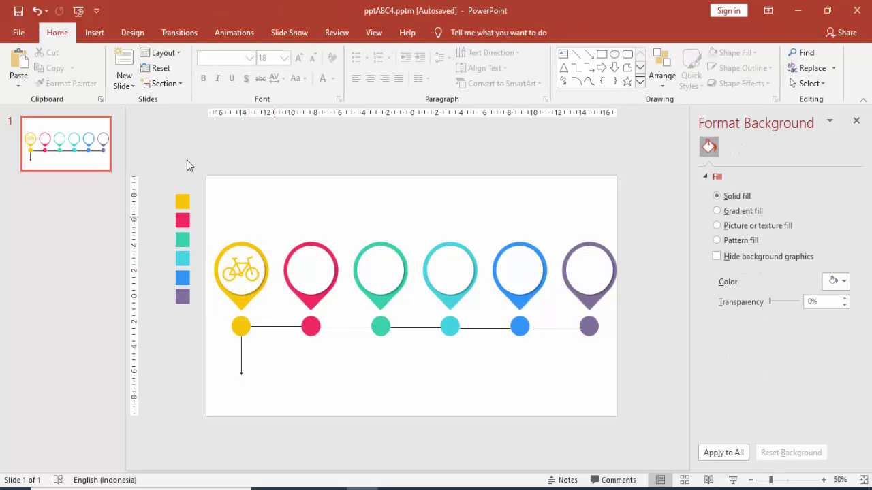
Insert the car icon, colour it pink, and shrink it into the pink pin.
click(94, 32)
click(103, 75)
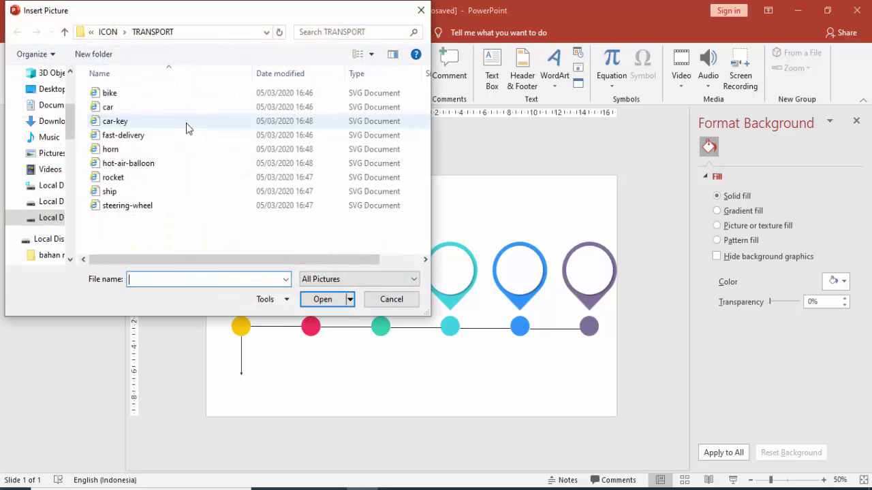
double_click(117, 111)
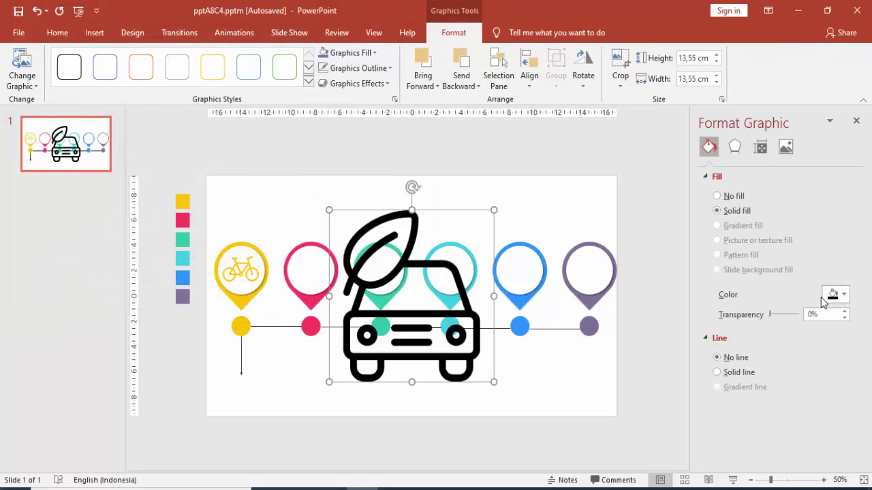
click(836, 294)
click(819, 427)
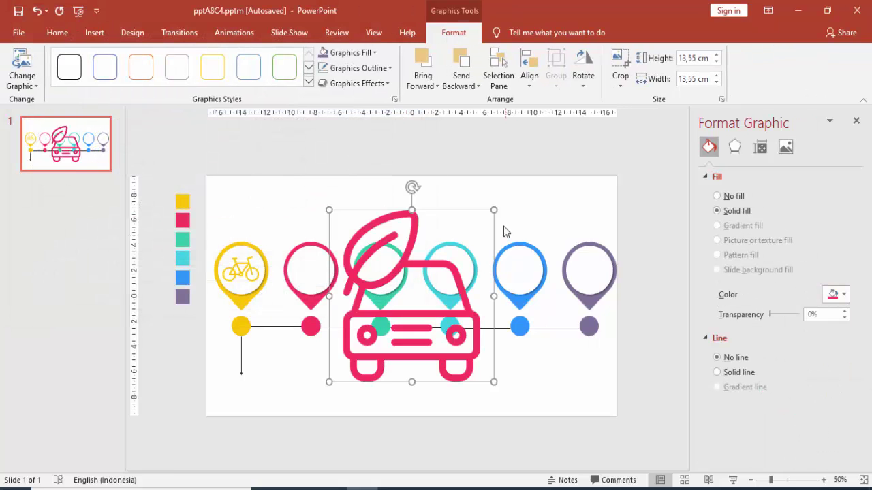
mouse_move(493, 210)
mouse_down()
mouse_move(371, 341)
mouse_move(292, 252)
mouse_move(310, 273)
mouse_up()
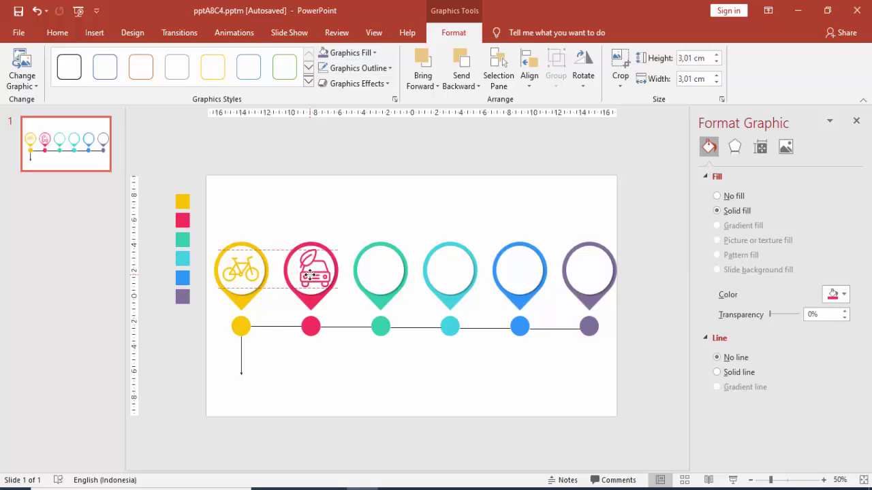
click(245, 183)
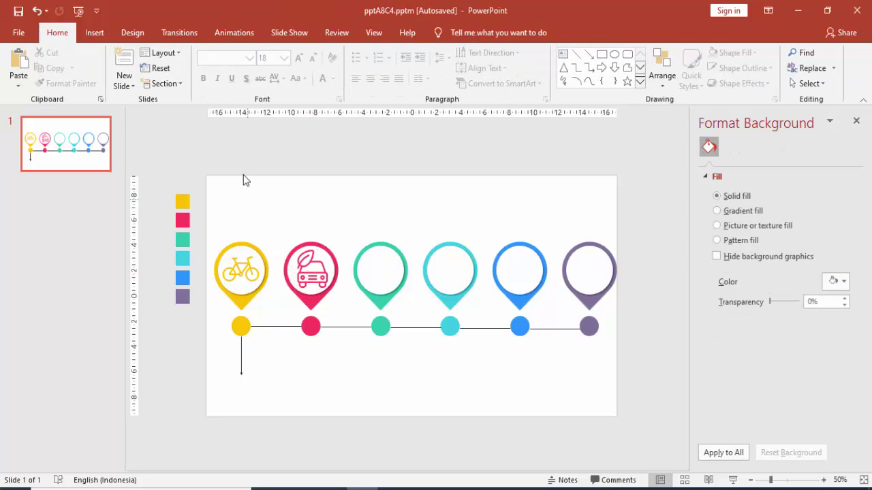
Insert the car-key icon, colour it teal, and shrink it to about 2.43 cm inside the teal pin.
click(91, 34)
click(91, 68)
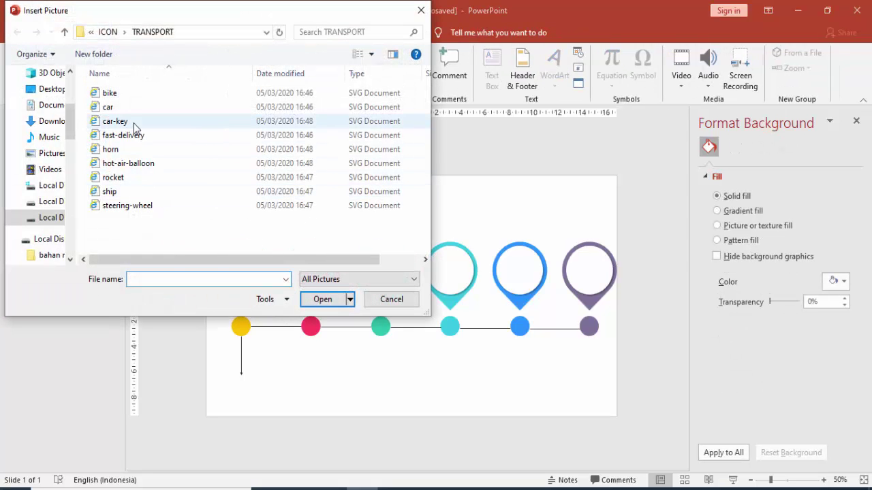
double_click(134, 124)
click(838, 294)
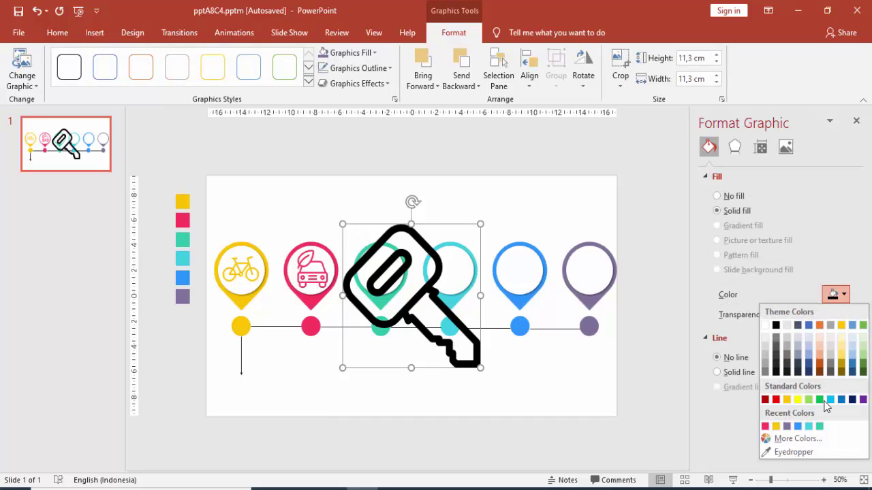
click(820, 427)
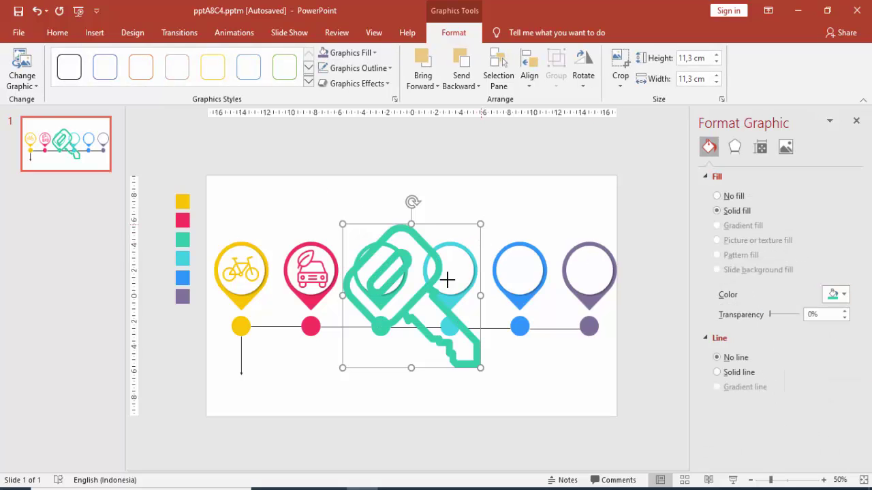
drag(447, 279, 362, 352)
mouse_move(379, 295)
mouse_down()
mouse_move(383, 267)
mouse_move(395, 288)
mouse_move(383, 275)
mouse_up()
click(420, 228)
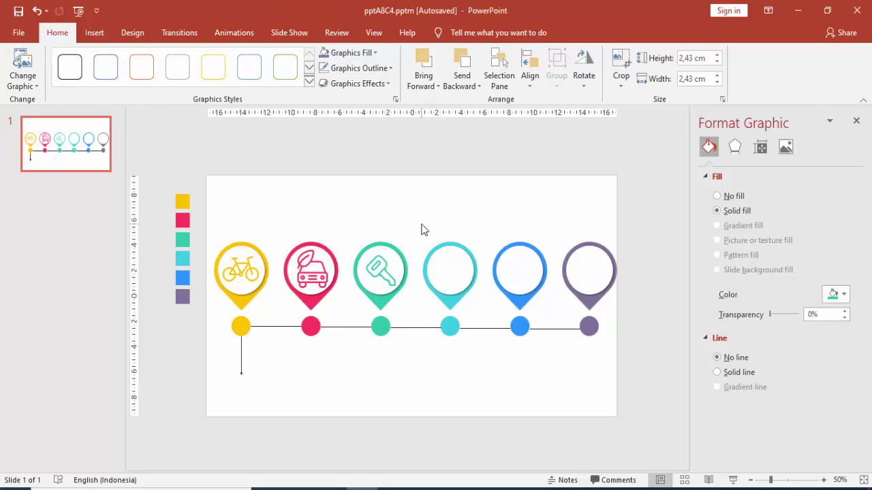
click(94, 32)
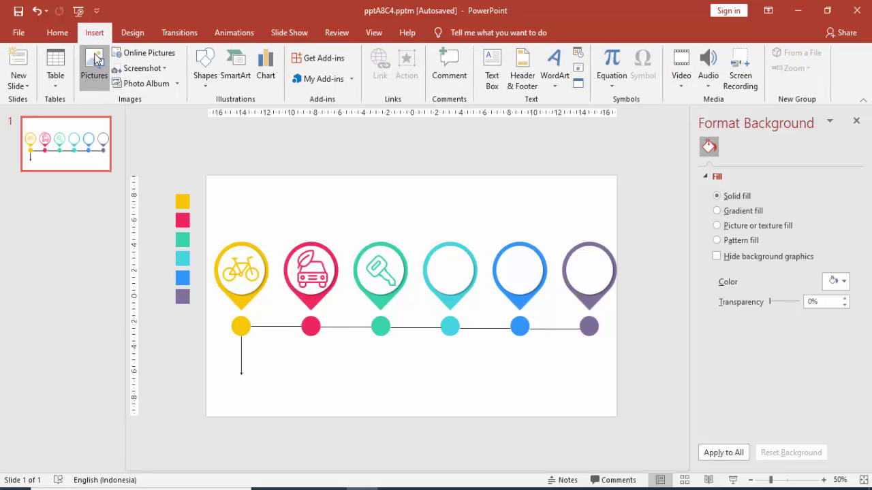
Insert the fast-delivery icon, colour it cyan, and fit it at about 3.16 cm in the cyan pin.
click(94, 67)
double_click(129, 136)
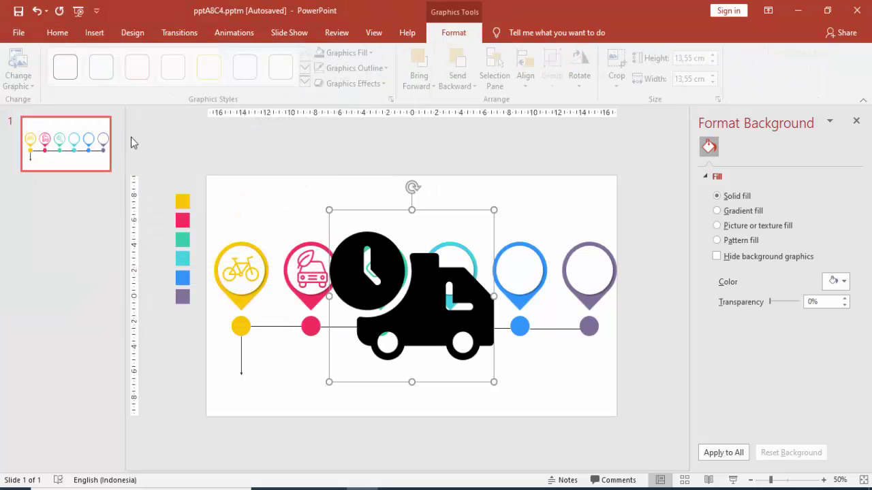
click(833, 295)
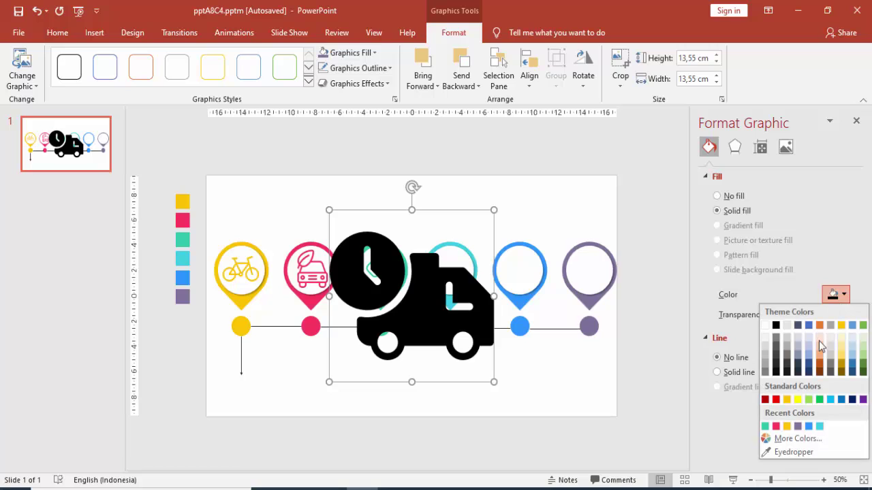
click(819, 427)
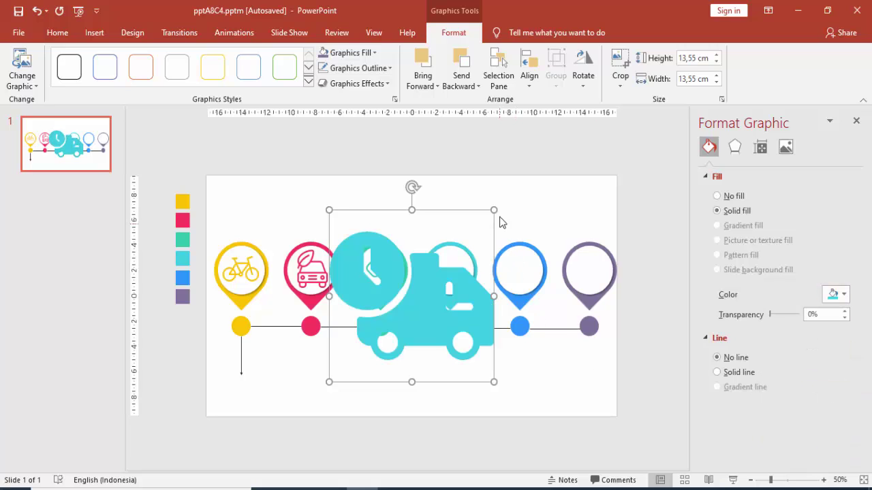
mouse_move(493, 209)
mouse_down()
mouse_move(382, 329)
mouse_move(458, 278)
mouse_move(467, 288)
mouse_move(460, 274)
mouse_up()
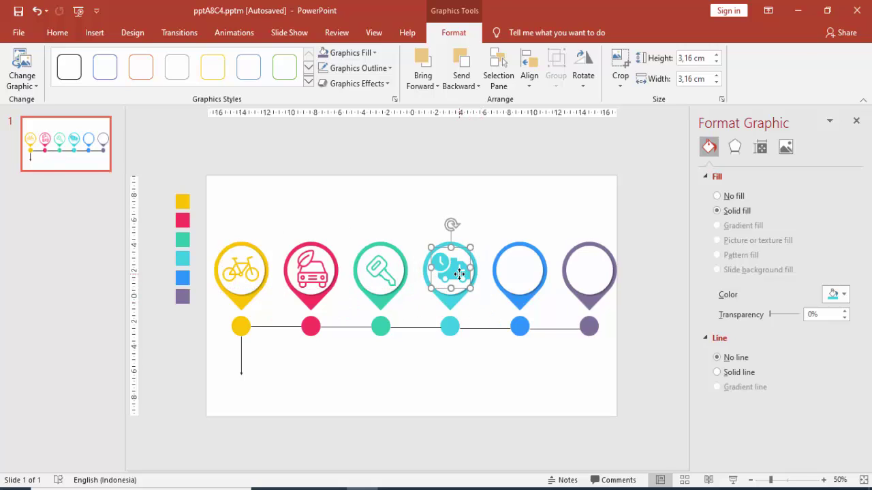
click(492, 217)
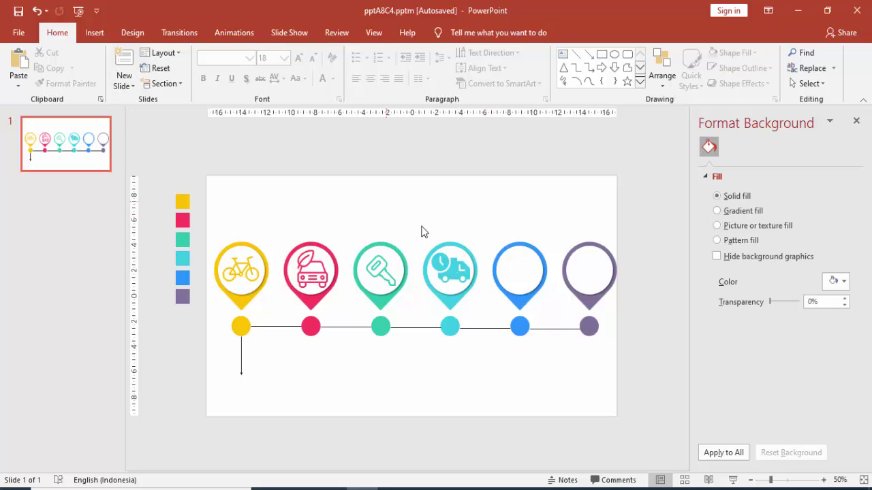
Add the horn icon in blue, about 2.3 cm, inside the blue pin, then reopen Insert Pictures.
click(94, 32)
click(91, 68)
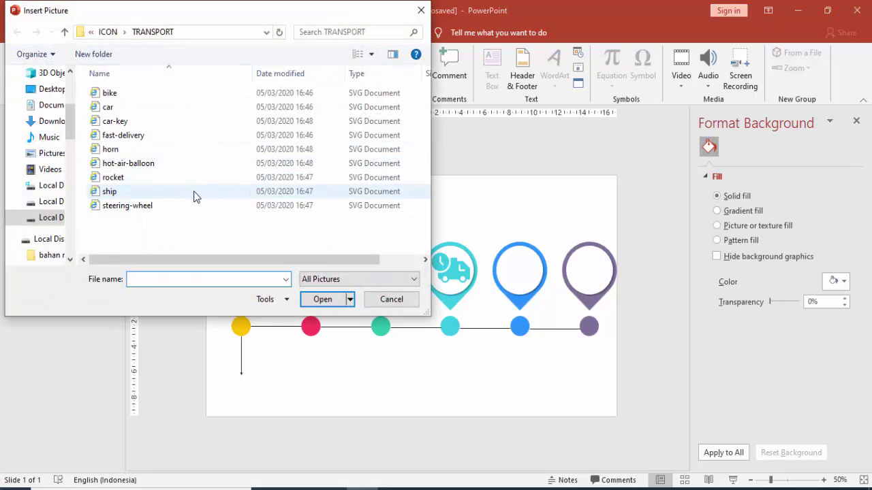
double_click(112, 150)
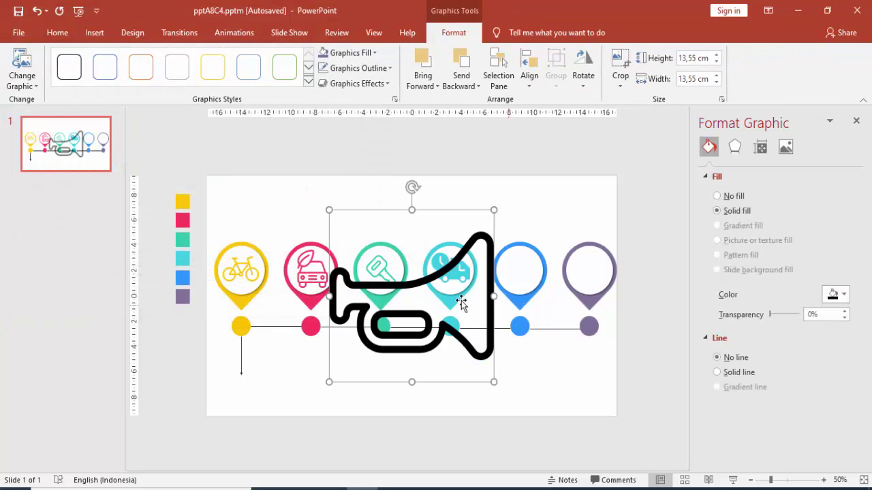
click(837, 294)
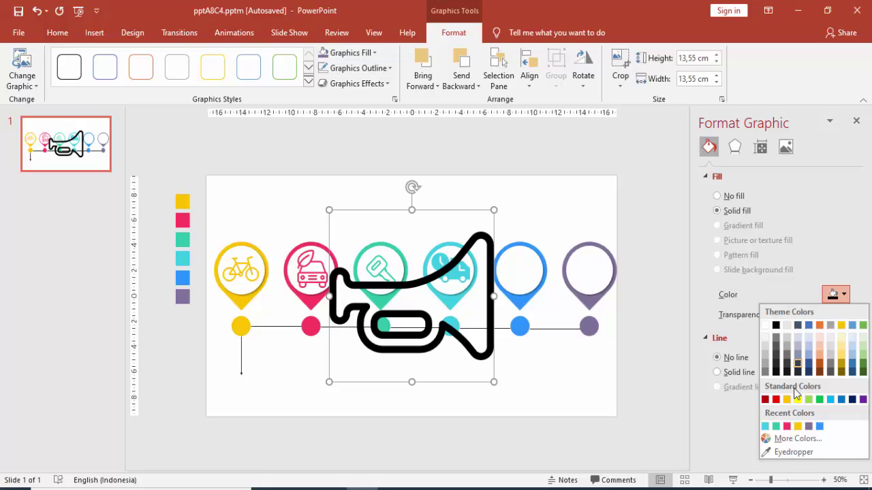
click(819, 427)
drag(495, 210, 439, 269)
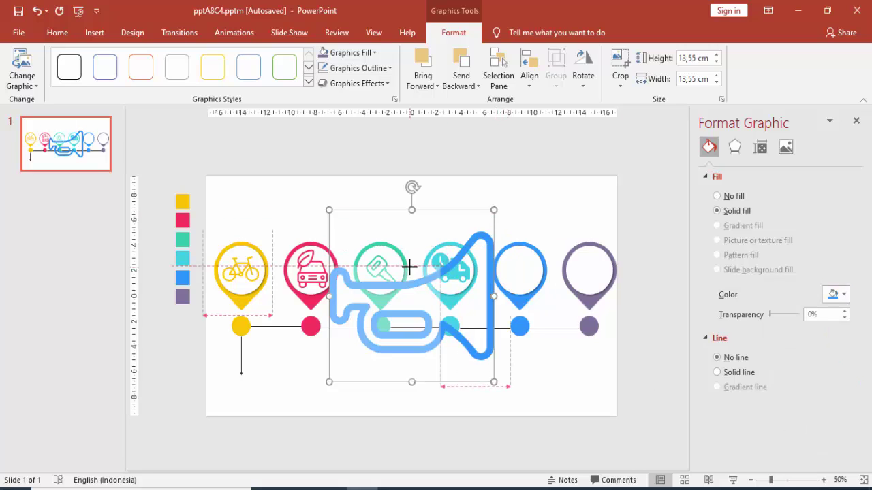
mouse_move(409, 318)
mouse_down()
mouse_move(457, 390)
mouse_move(426, 359)
mouse_move(468, 312)
mouse_move(444, 317)
mouse_move(540, 270)
mouse_move(524, 271)
mouse_up()
click(538, 230)
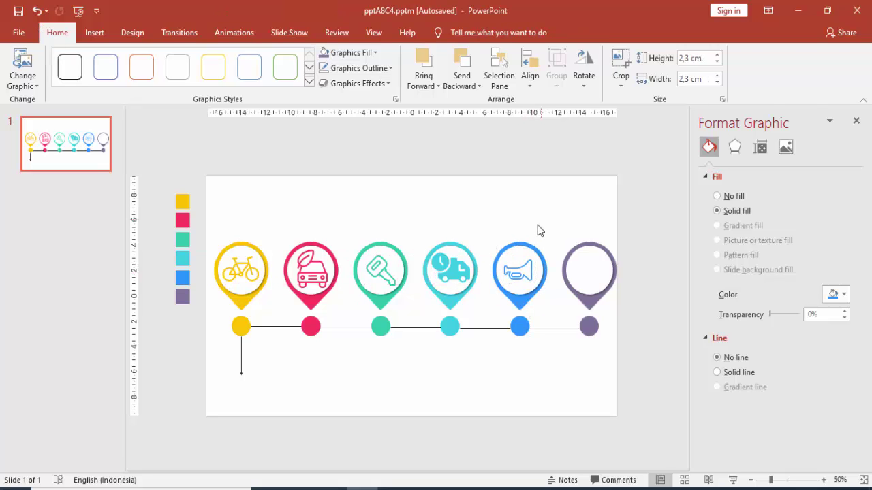
click(90, 34)
click(95, 65)
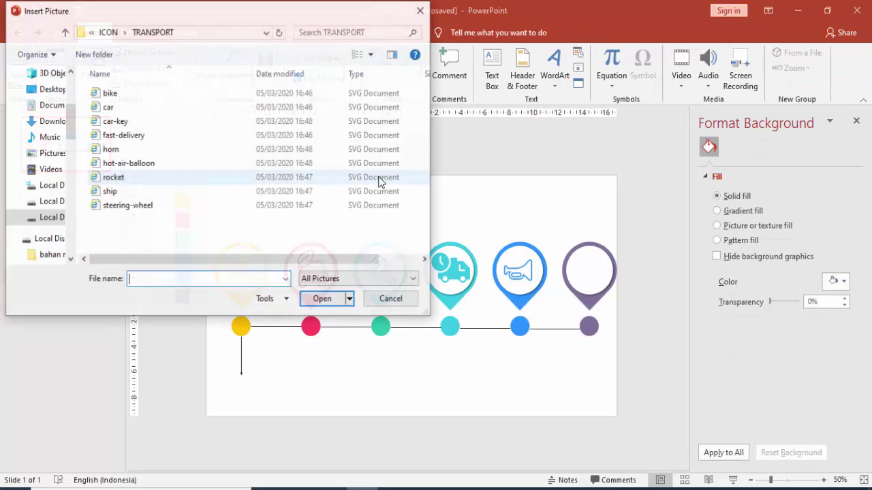
Insert the hot-air-balloon icon, colour it purple, and fit it at about 2.85 cm in the purple pin.
double_click(128, 163)
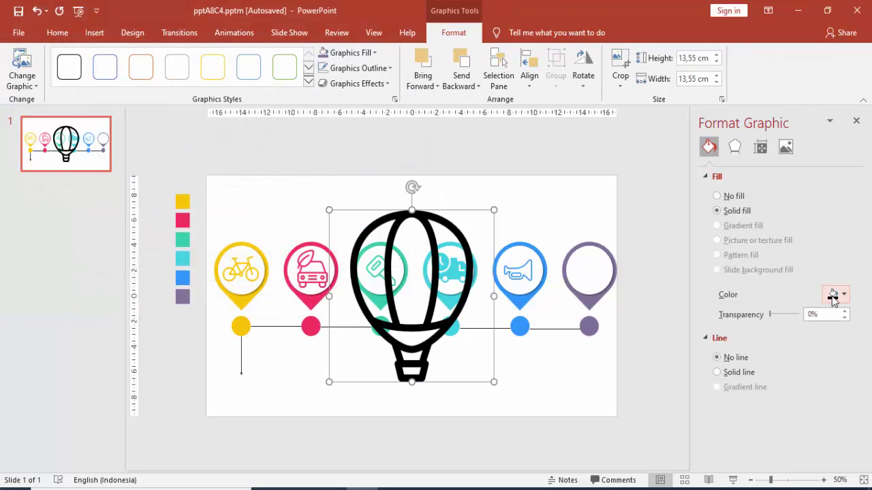
click(833, 297)
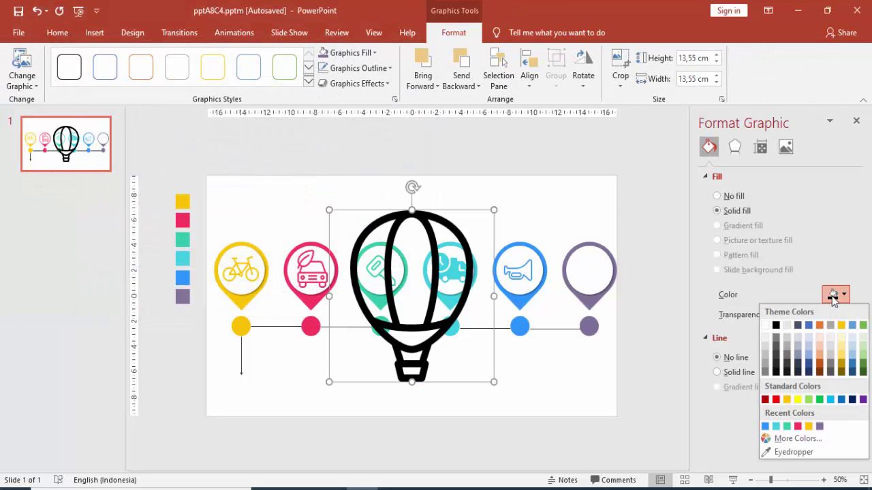
click(820, 427)
mouse_move(494, 210)
mouse_down()
mouse_move(370, 340)
mouse_move(588, 276)
mouse_move(616, 293)
mouse_move(575, 288)
mouse_move(594, 269)
mouse_up()
click(618, 273)
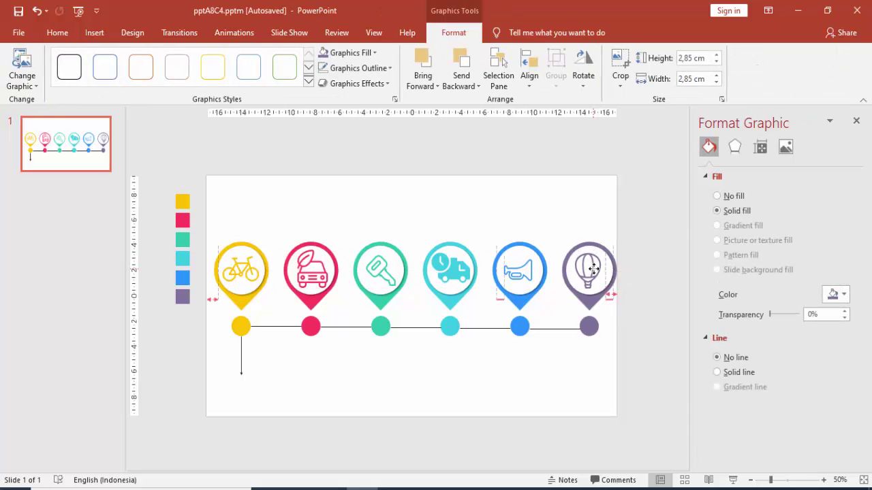
click(648, 234)
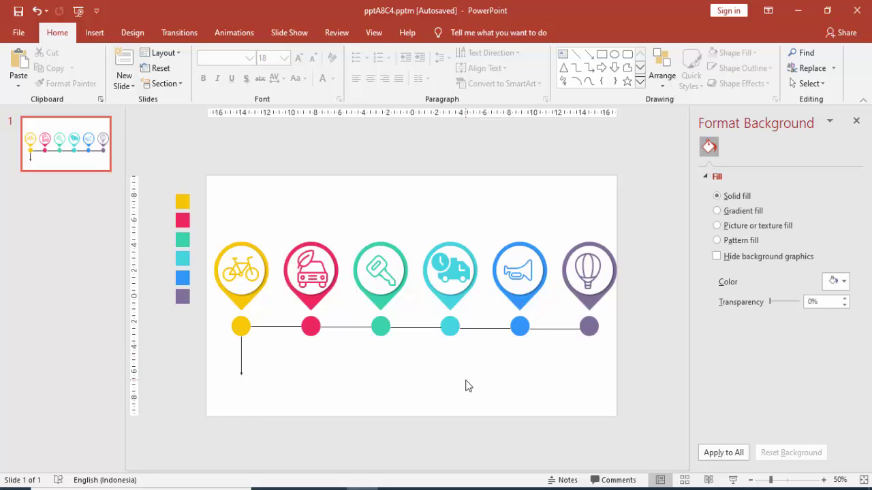
Insert a text box above the pins reading 'CONTOH PRESENTASI KEREN'.
click(95, 33)
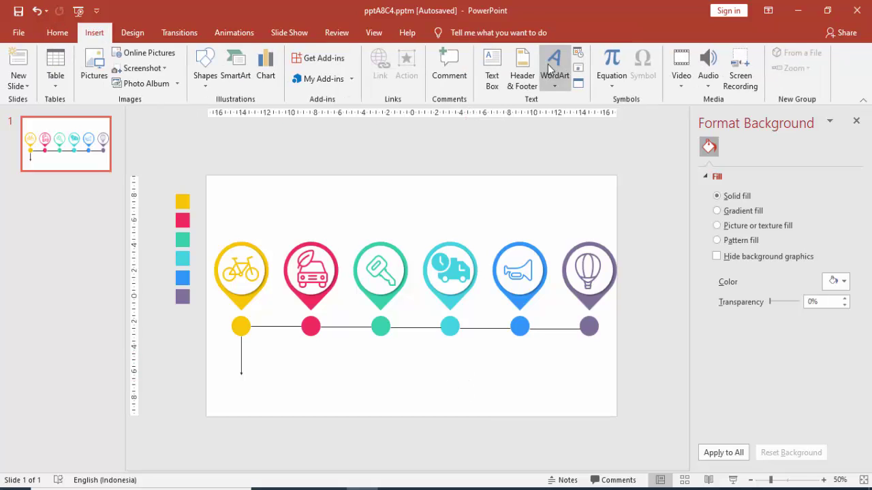
click(491, 68)
click(355, 201)
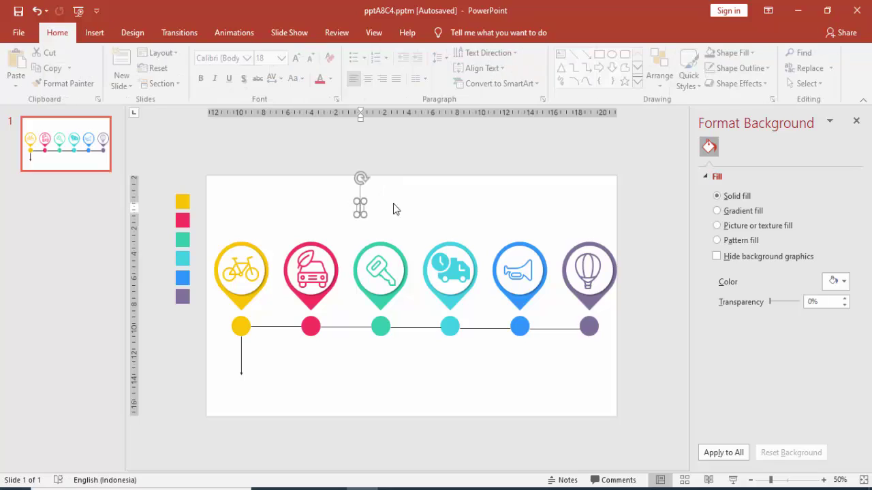
text(CON)
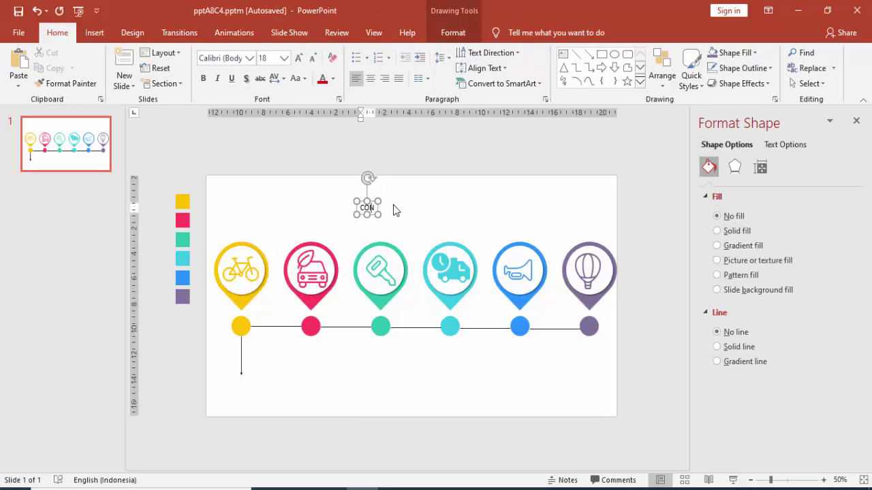
text(TOH PRES)
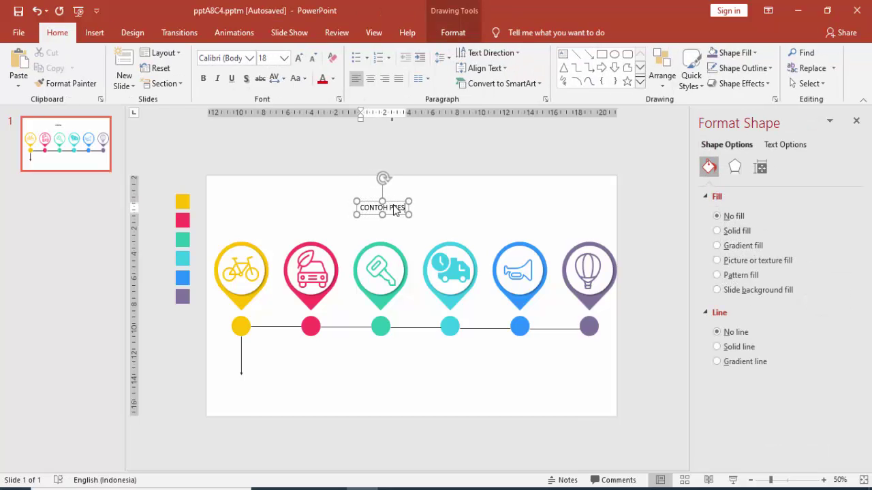
text(ENTASI K)
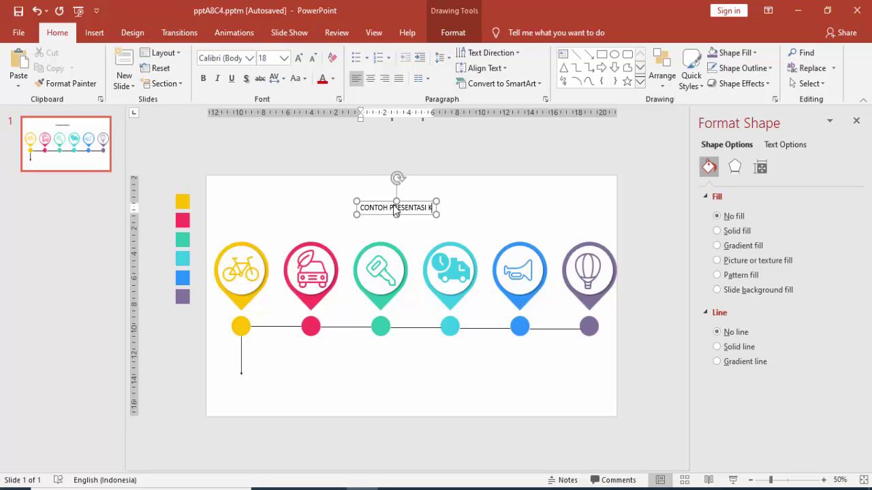
text(EREN)
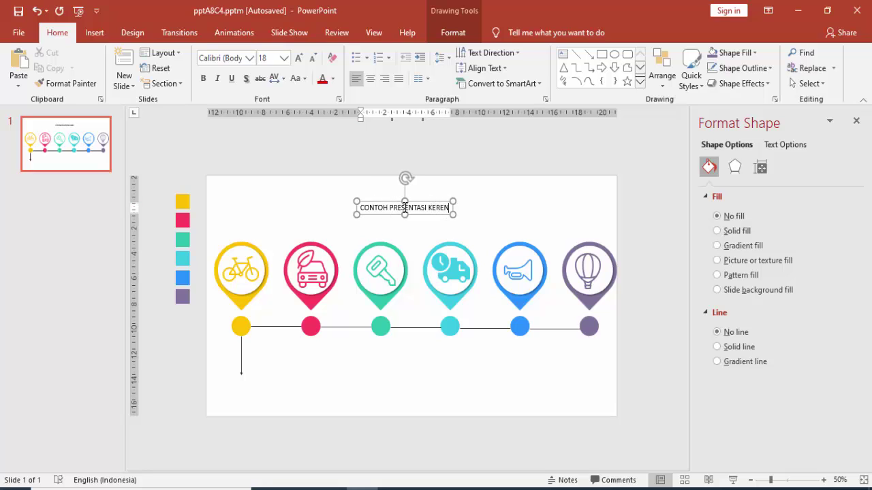
key(Escape)
Set the title to League Spartan 24 pt with centred text, positioned at the slide's top centre.
click(218, 58)
text(League Spart)
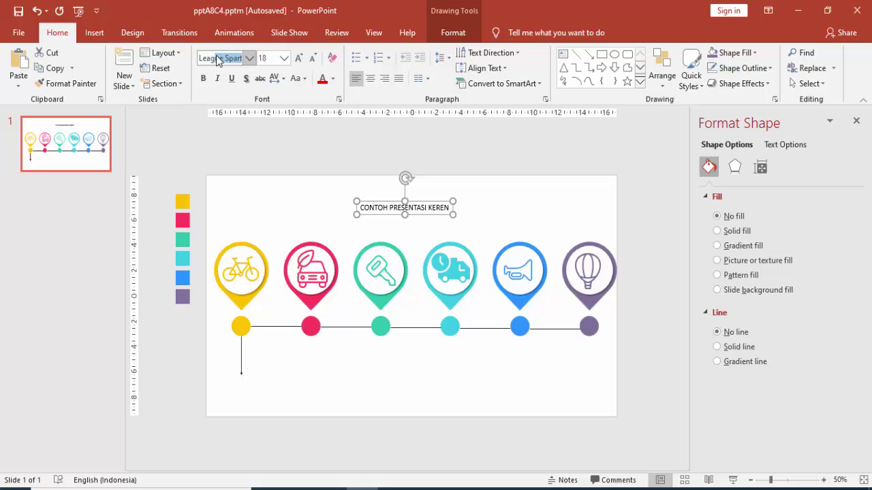
key(Return)
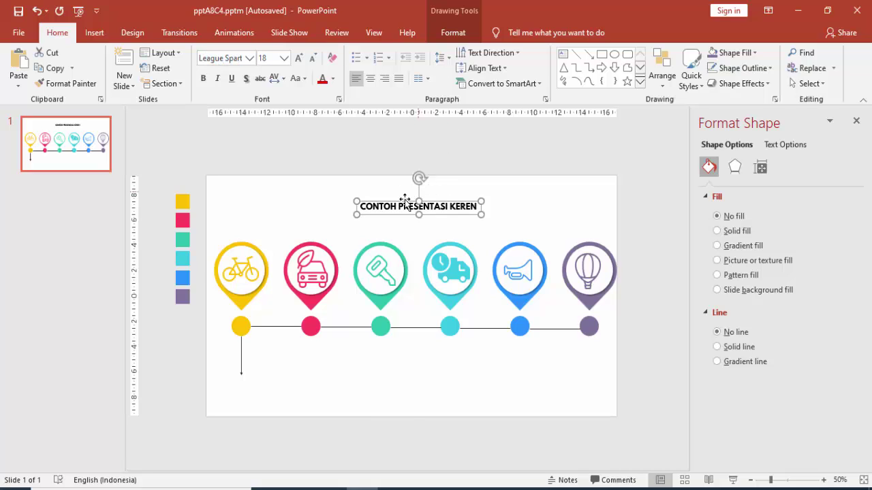
drag(405, 199, 394, 192)
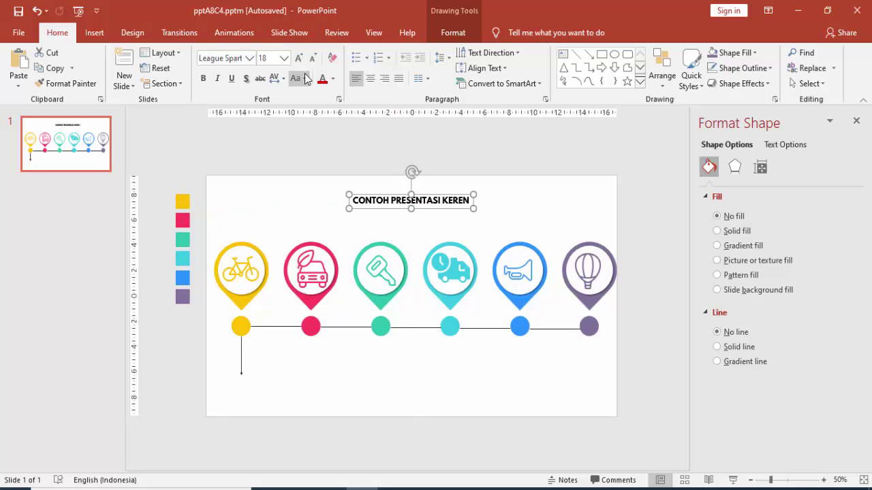
click(284, 58)
click(269, 201)
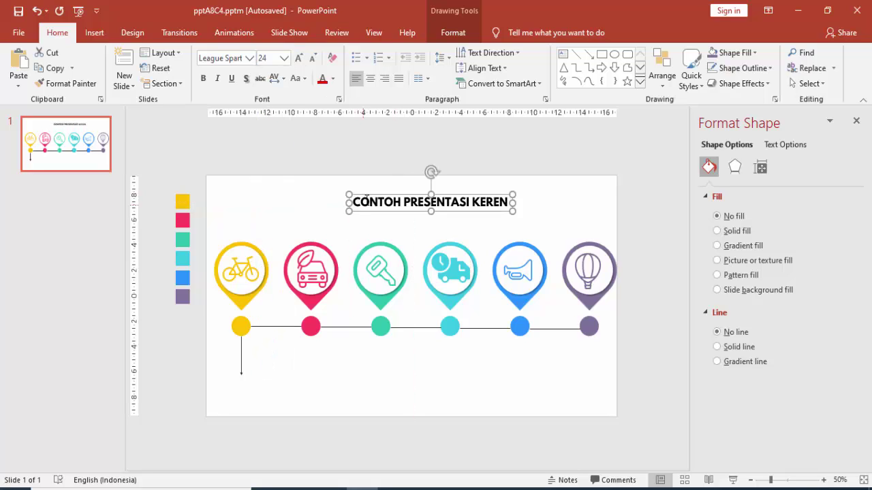
drag(363, 195, 357, 192)
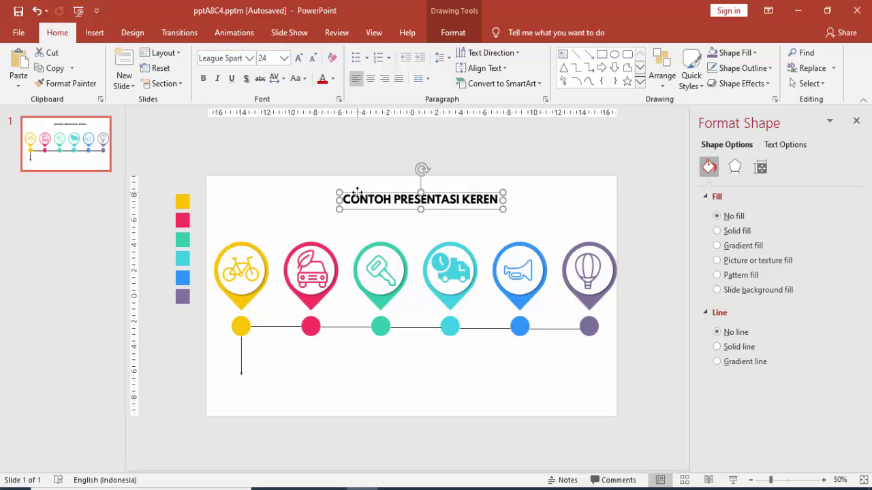
click(370, 79)
mouse_move(439, 193)
mouse_down()
mouse_move(432, 190)
mouse_move(492, 201)
mouse_up()
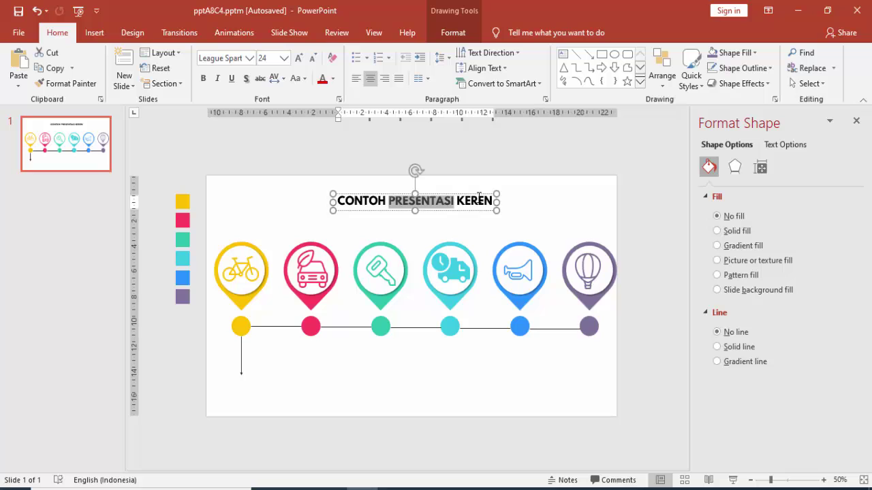
Color 'PRESENTASI KEREN' green and place a duplicate of the title box just below it.
click(332, 78)
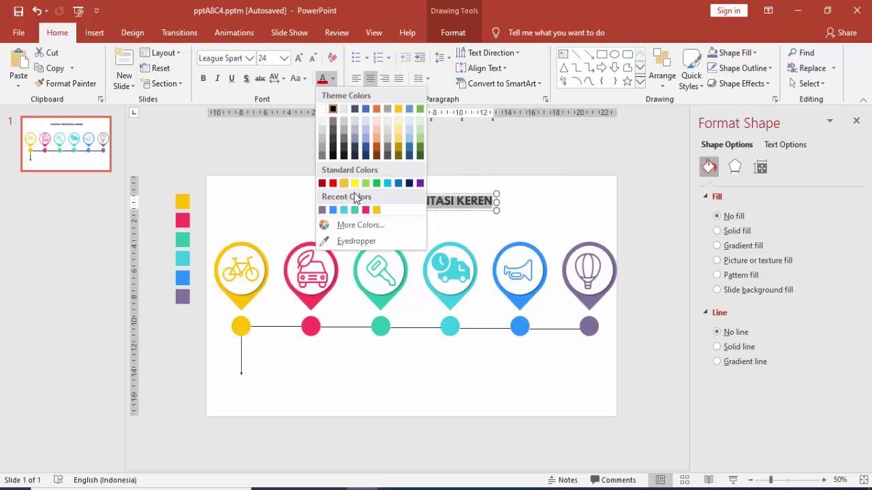
click(354, 211)
click(504, 202)
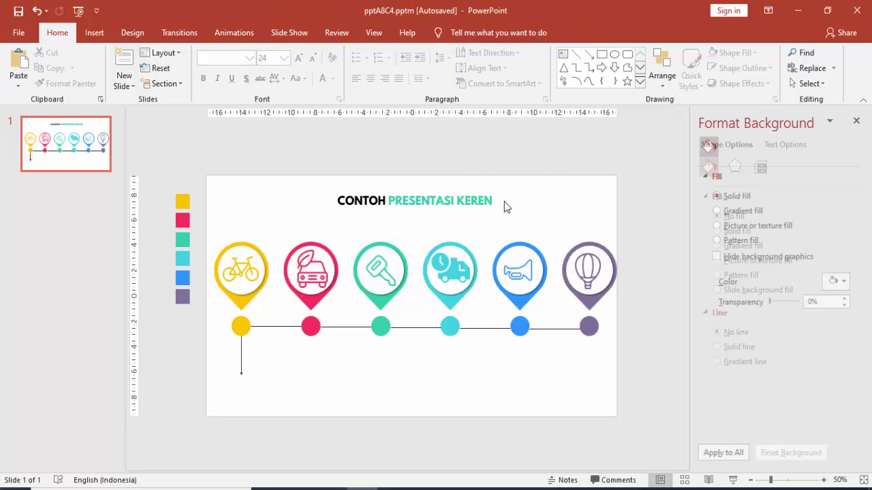
click(355, 197)
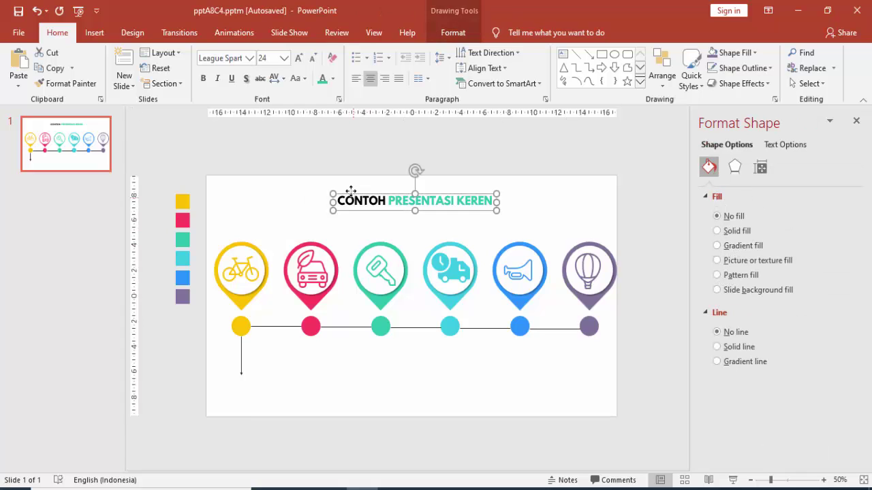
ctrl+drag(351, 191, 376, 207)
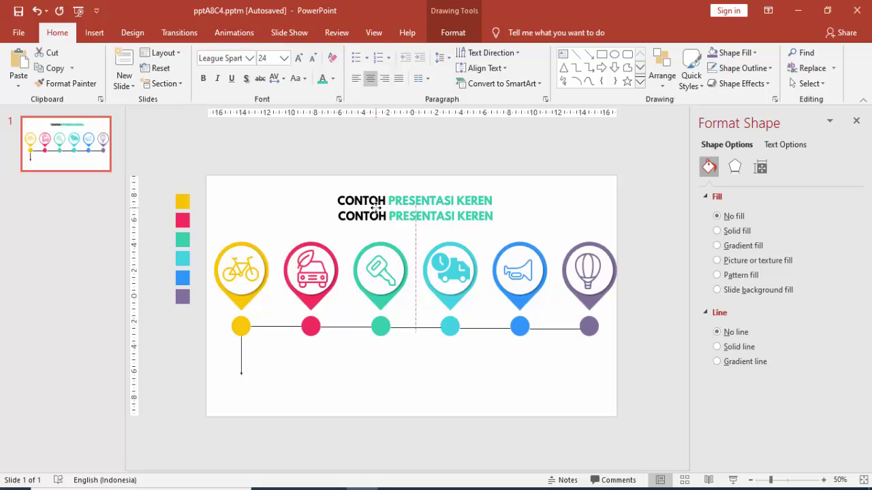
Make the copied title dark grey with Capitalize Each Word case.
click(332, 79)
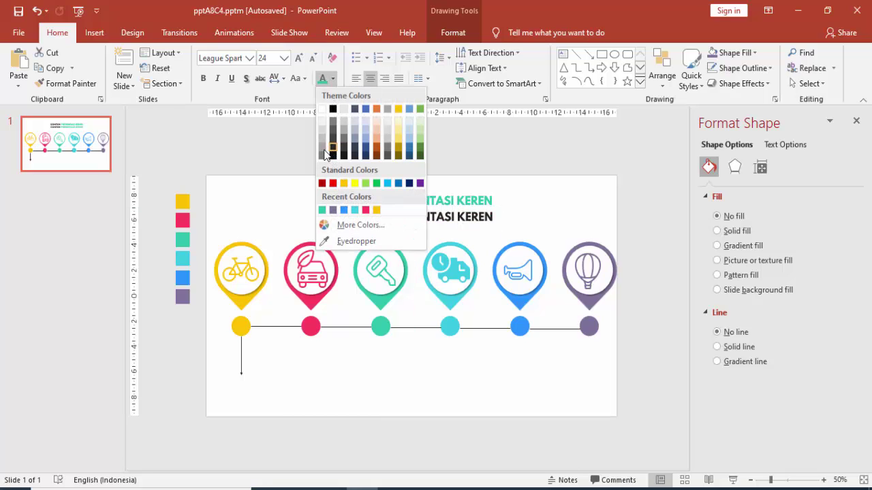
click(333, 138)
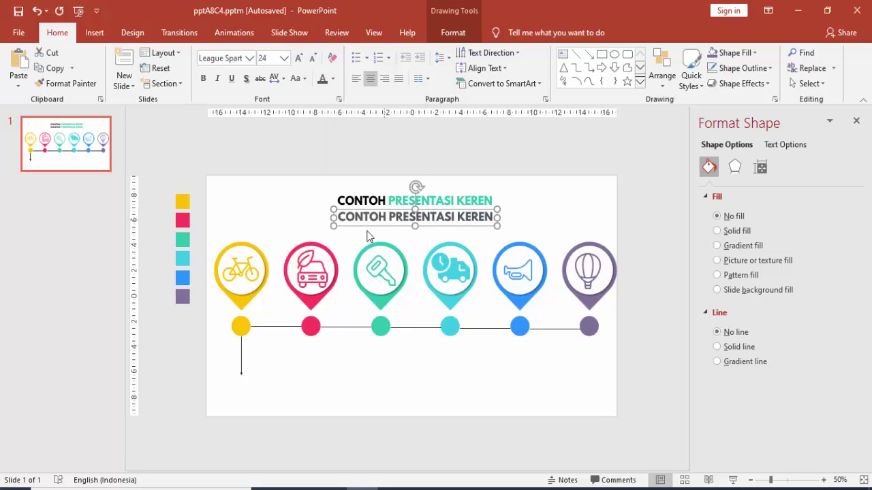
click(303, 79)
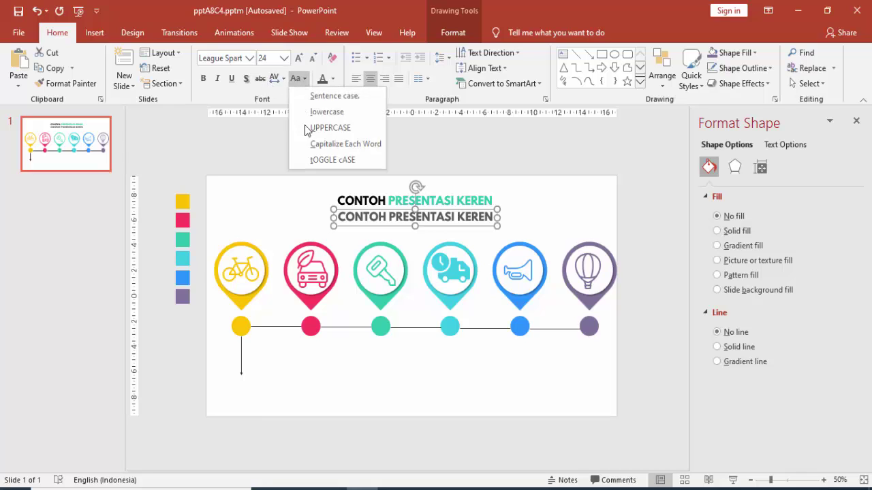
click(321, 142)
Replace the copy's text with 'Gratis Download Template Powerpoint'.
drag(349, 218, 476, 215)
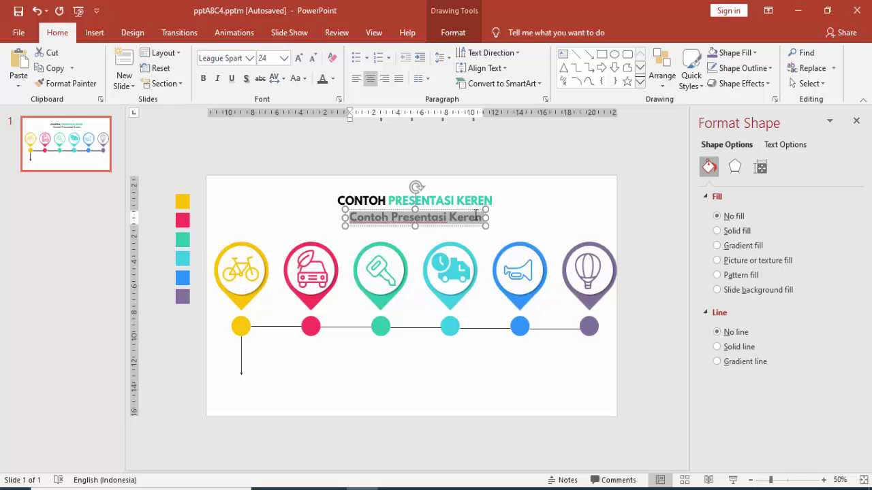
key(BackSpace)
text(Grat)
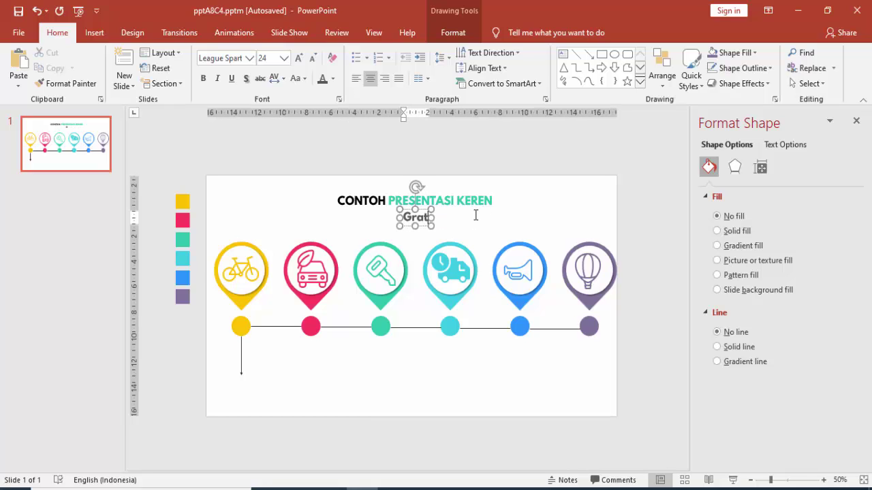
text(is Downlo)
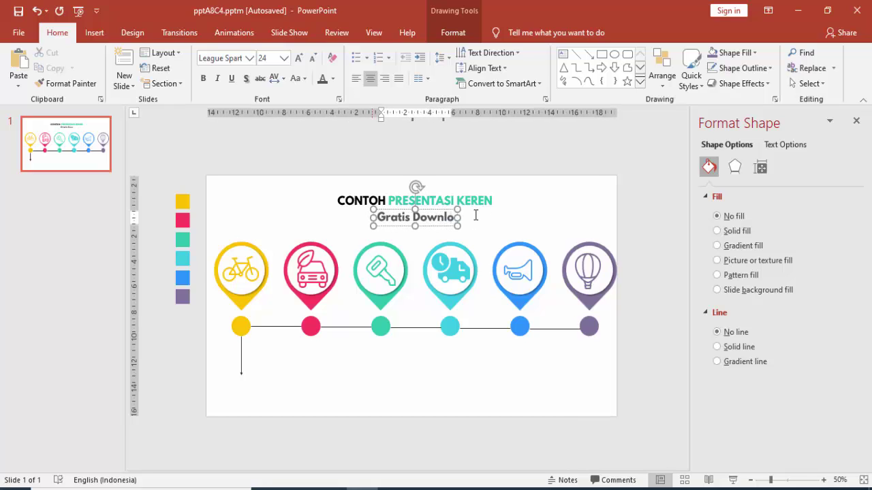
text(ad Templat)
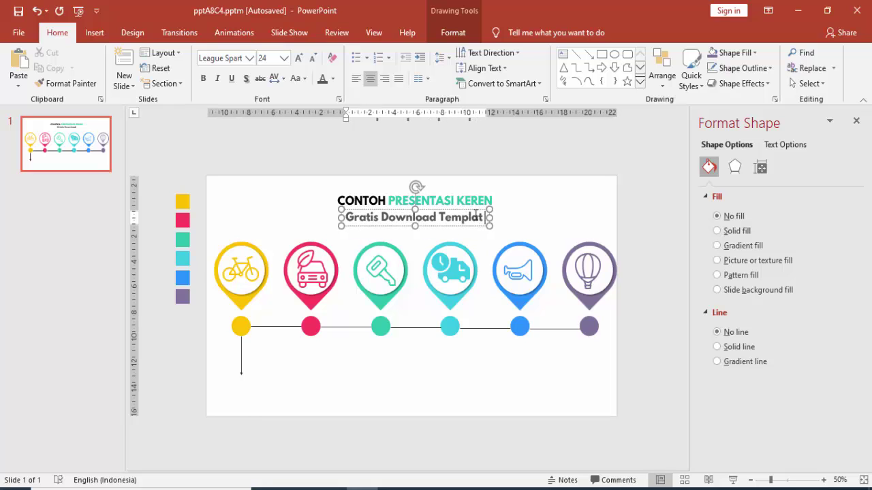
text(e )
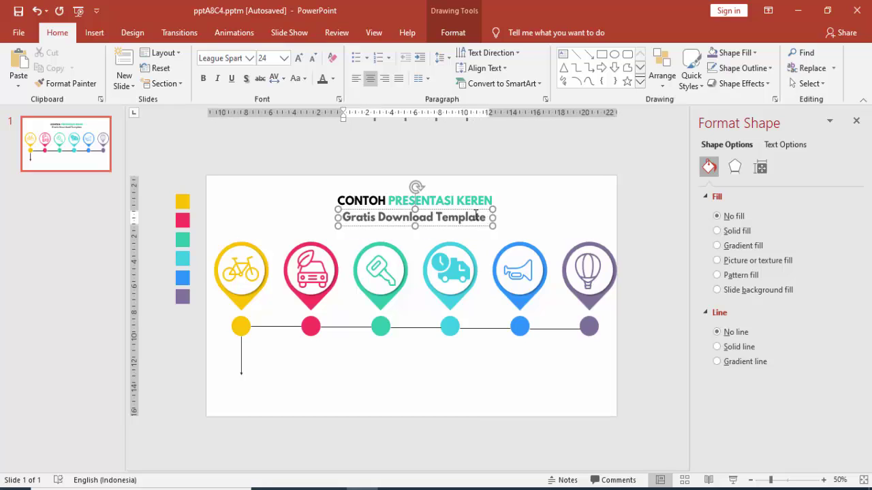
text(Powerpoint)
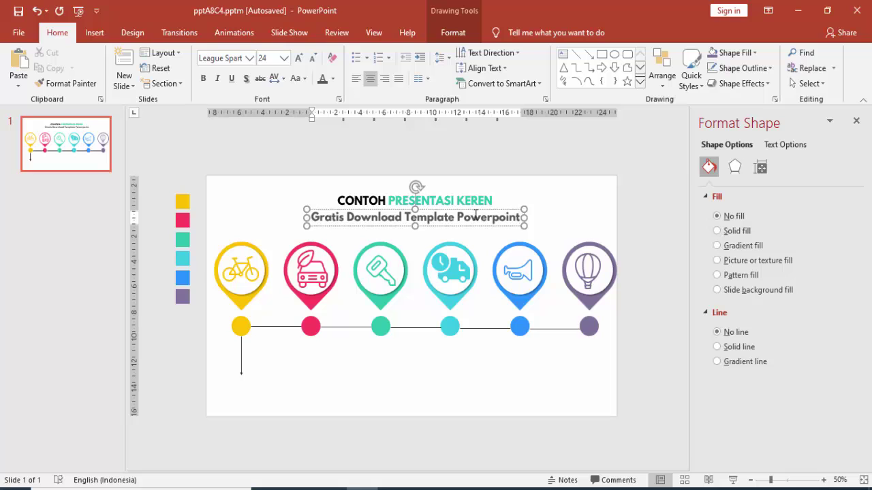
click(545, 211)
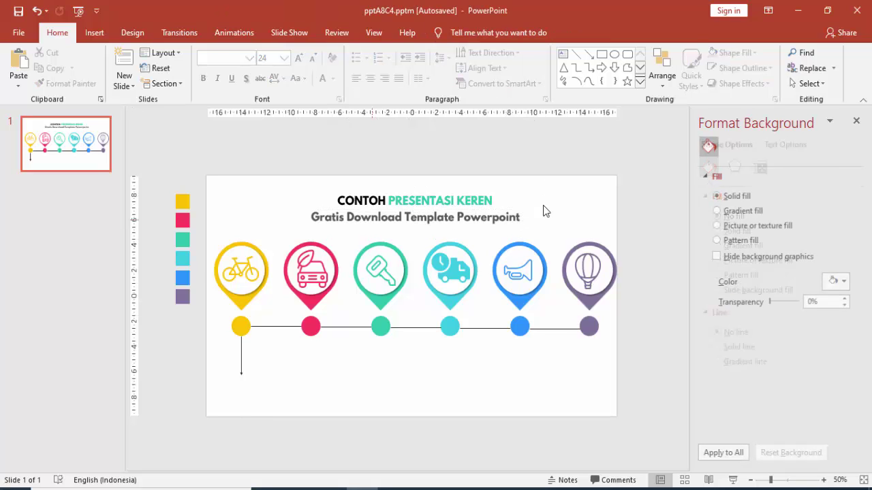
click(504, 216)
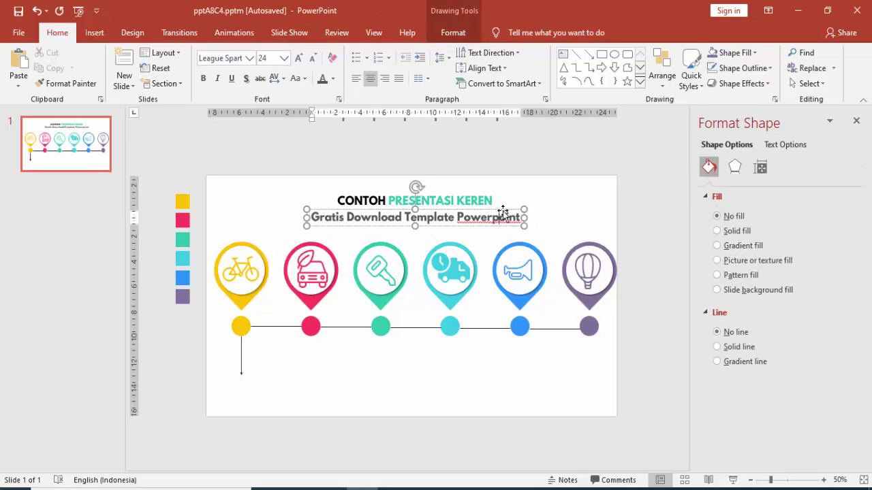
click(554, 200)
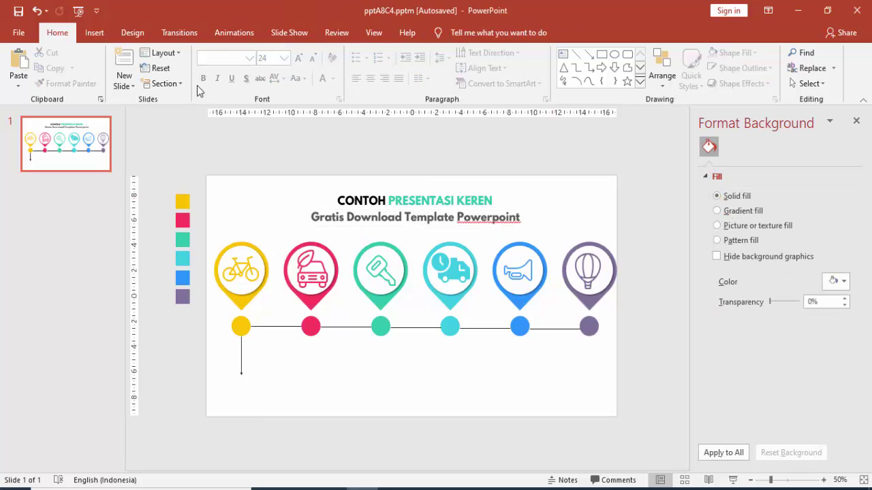
Add a text box below the yellow marker reading 'URAIAN 01'.
click(94, 32)
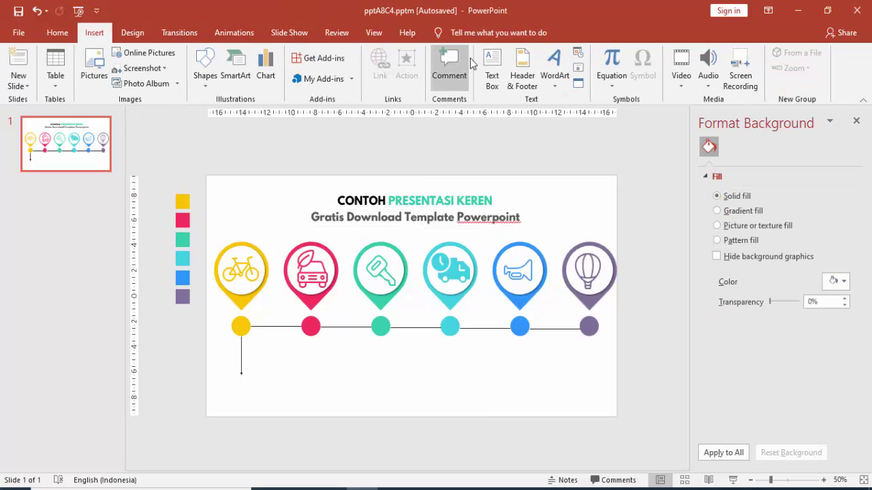
click(492, 75)
click(221, 379)
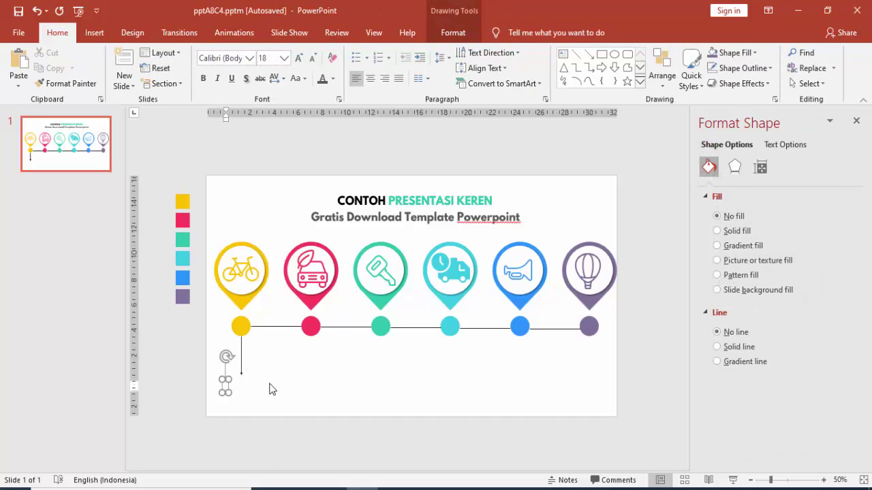
text(0)
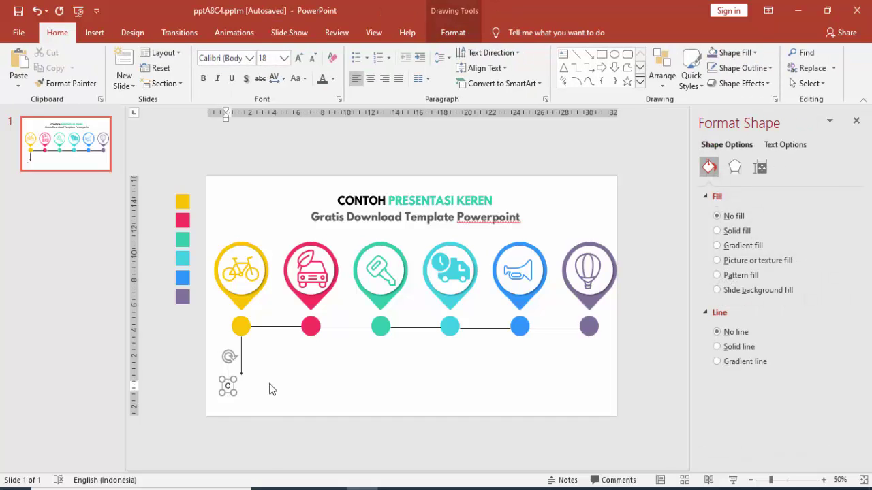
key(BackSpace)
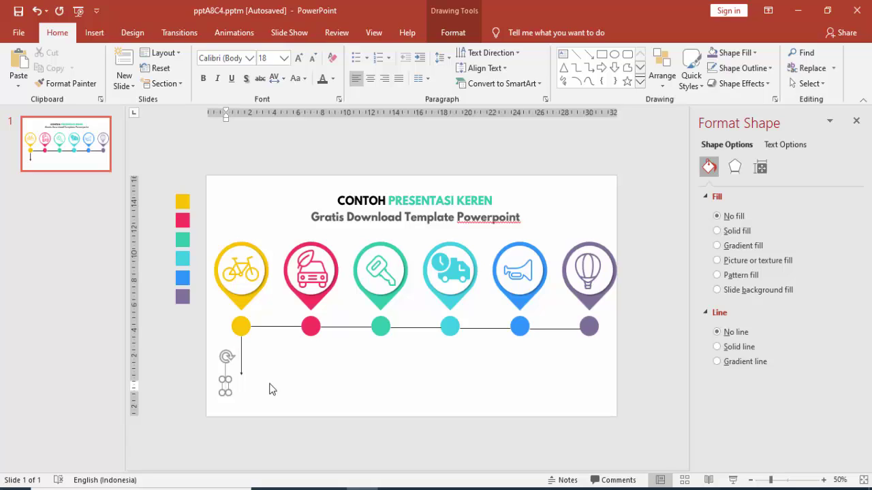
text(URA)
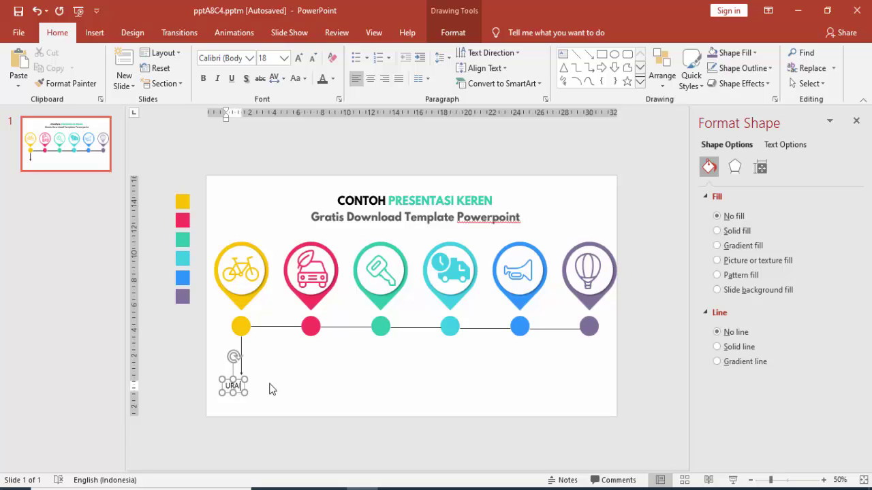
text(IAN 01)
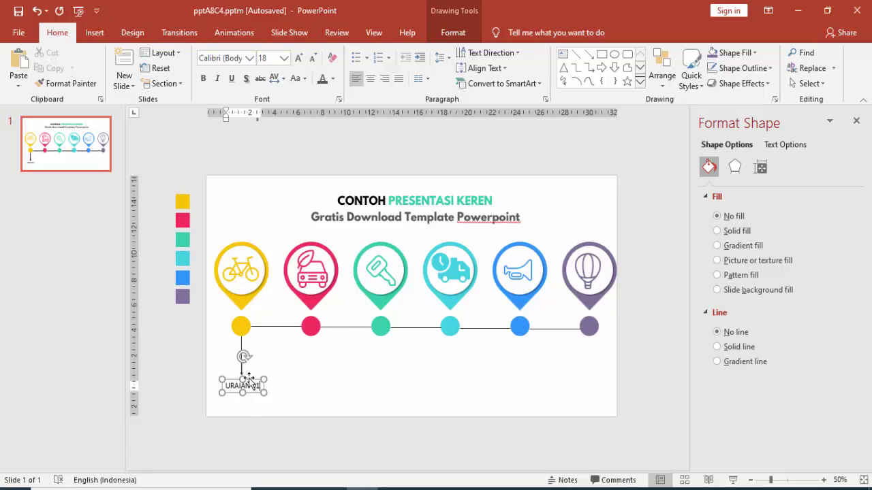
click(249, 379)
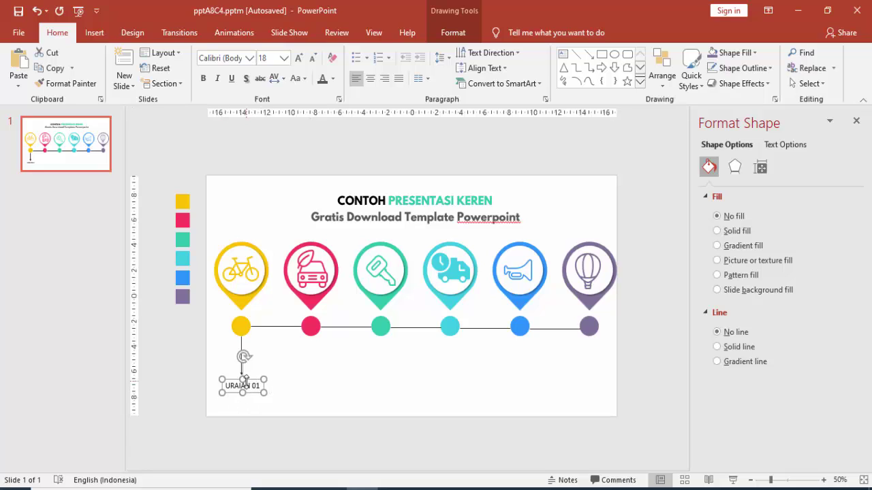
Set the 'URAIAN 01' label to League Spartan in yellow and nudge it into place.
click(249, 60)
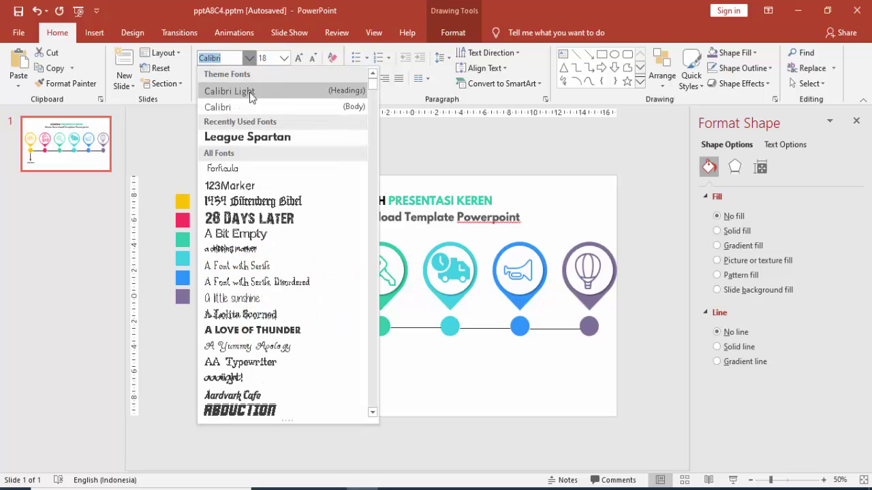
click(248, 137)
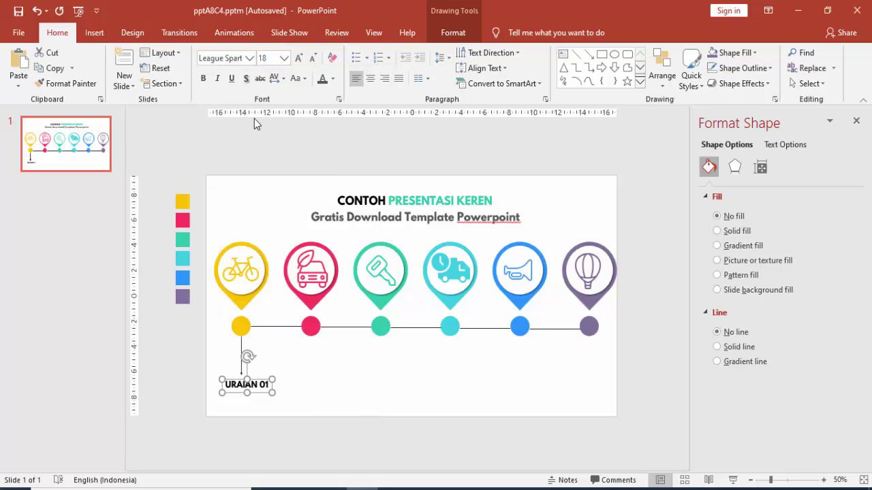
click(333, 80)
click(376, 211)
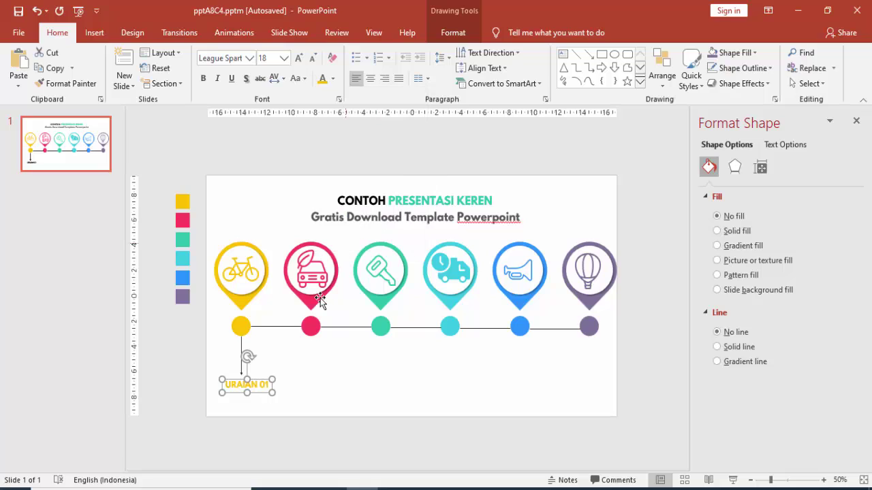
drag(253, 379, 247, 374)
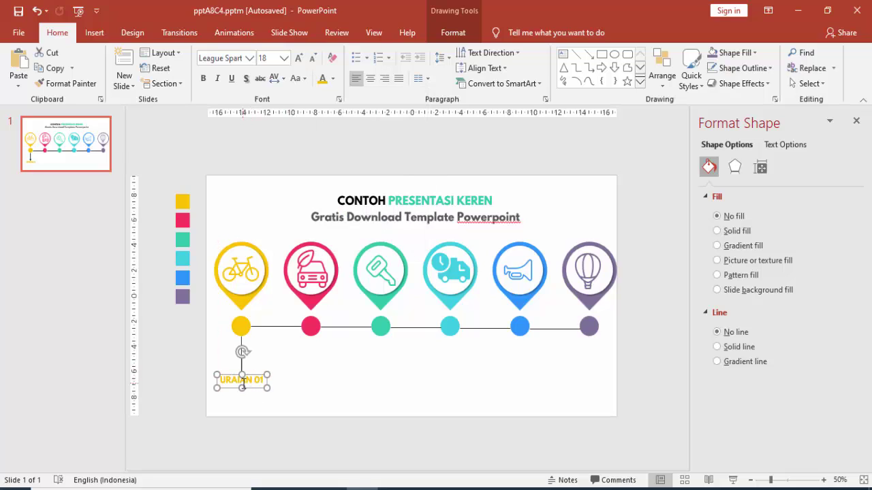
click(292, 384)
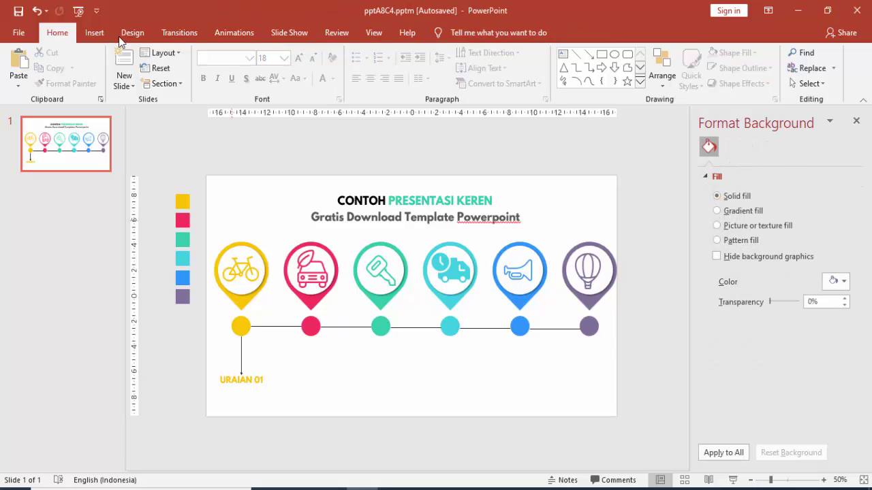
click(94, 32)
Draw a text box, generate =rand() placeholder text, and delete the surplus paragraphs.
click(491, 75)
mouse_move(287, 370)
mouse_down()
mouse_move(392, 377)
mouse_move(390, 398)
mouse_up()
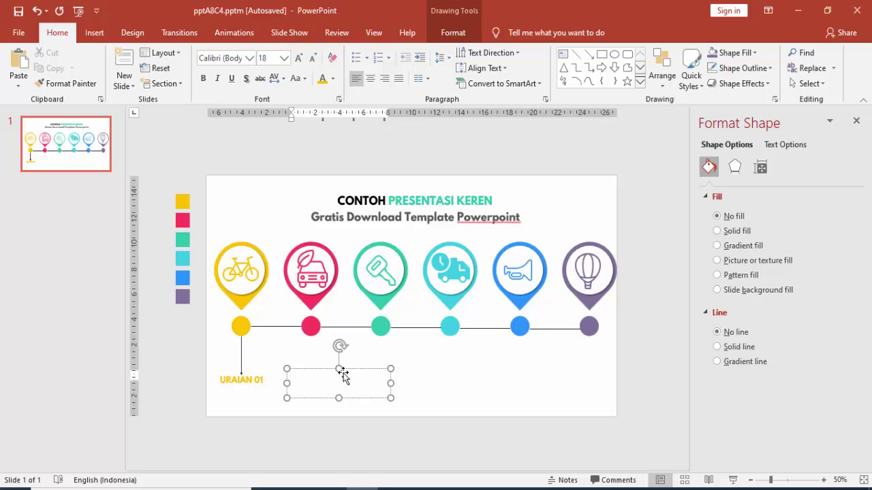
text(=rand())
key(Return)
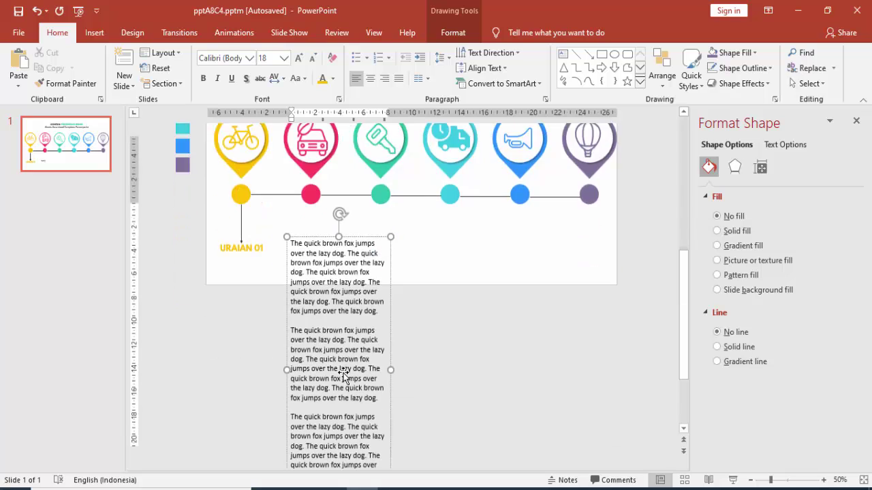
drag(374, 239, 386, 441)
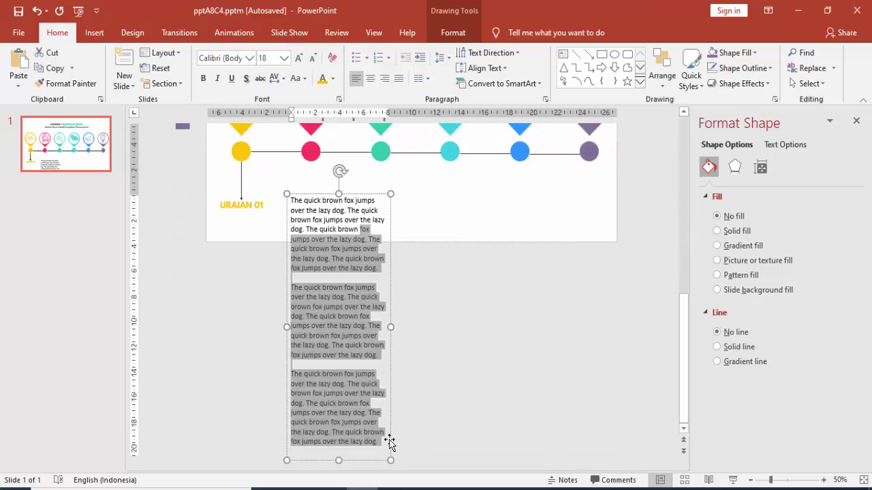
key(Delete)
Make the placeholder paragraph 12 pt, narrower and centred, just below the 'URAIAN 01' label.
click(361, 368)
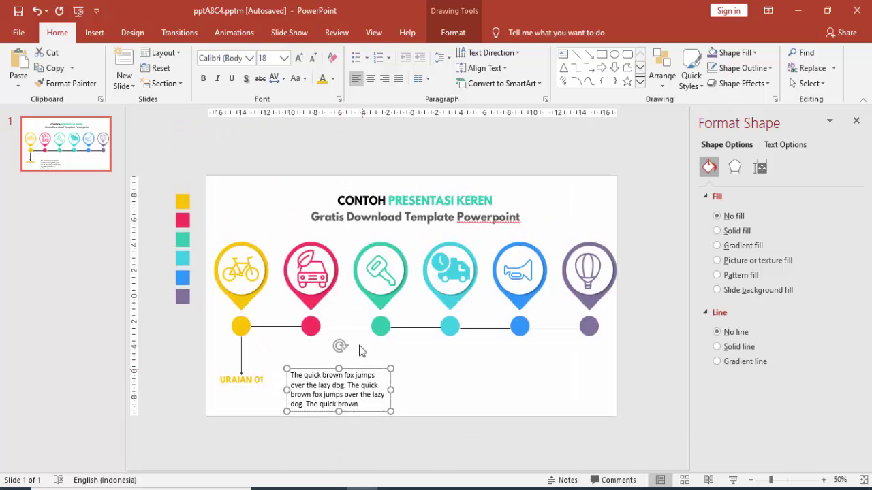
click(284, 58)
click(264, 137)
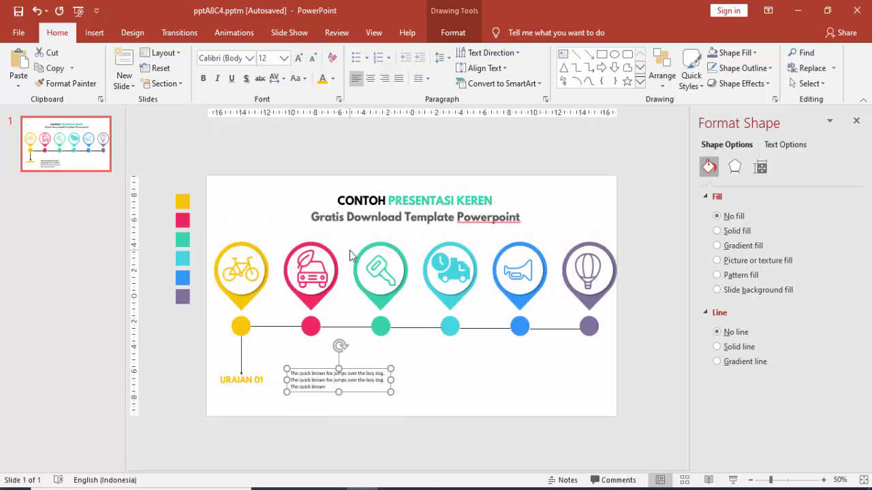
drag(391, 391, 366, 382)
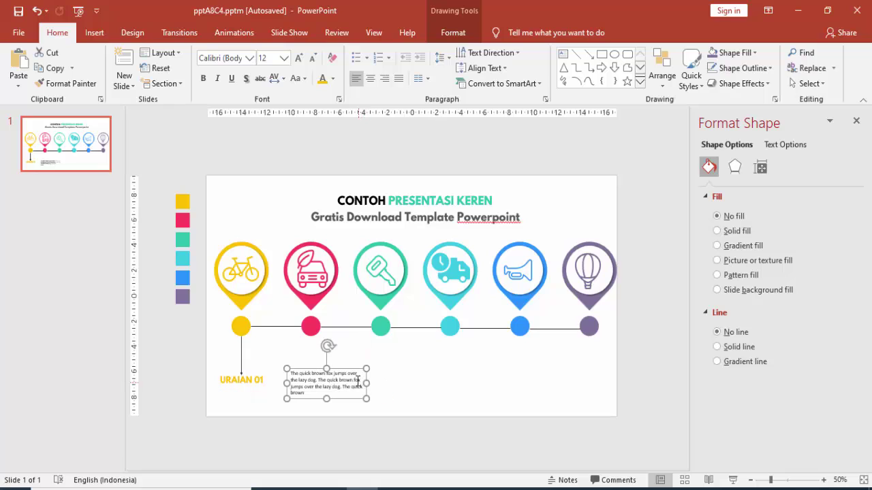
click(371, 79)
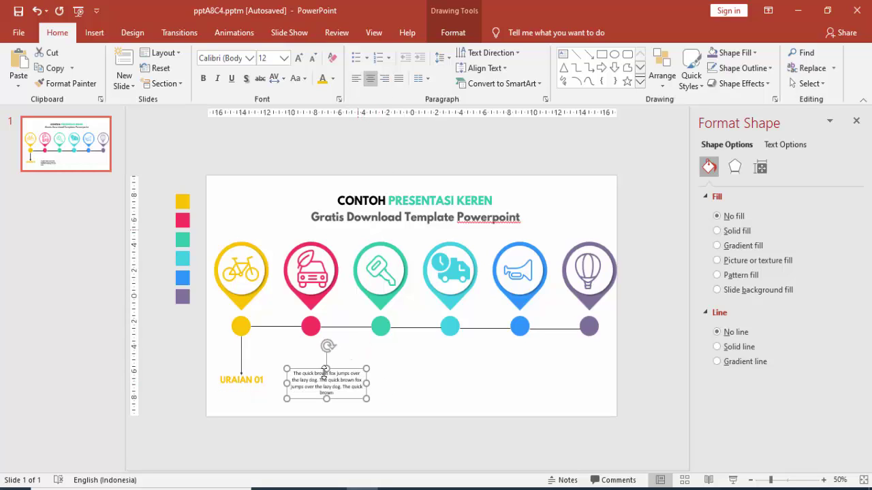
drag(338, 371, 261, 386)
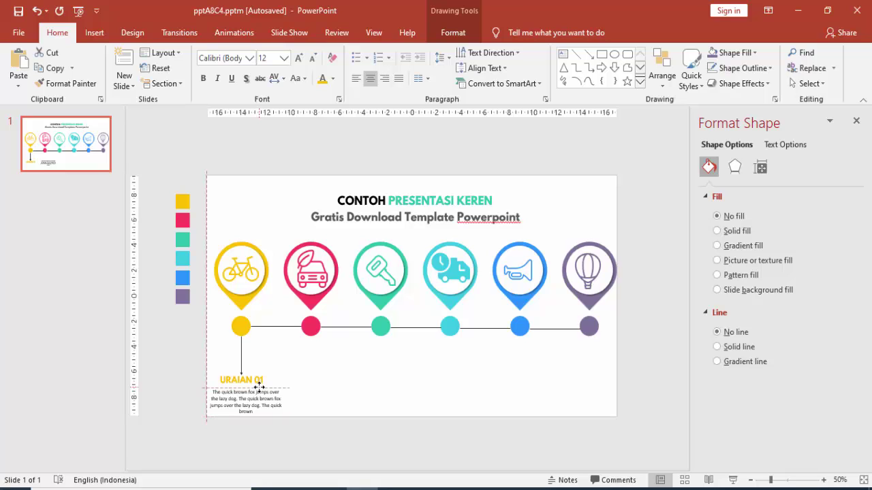
drag(261, 386, 272, 402)
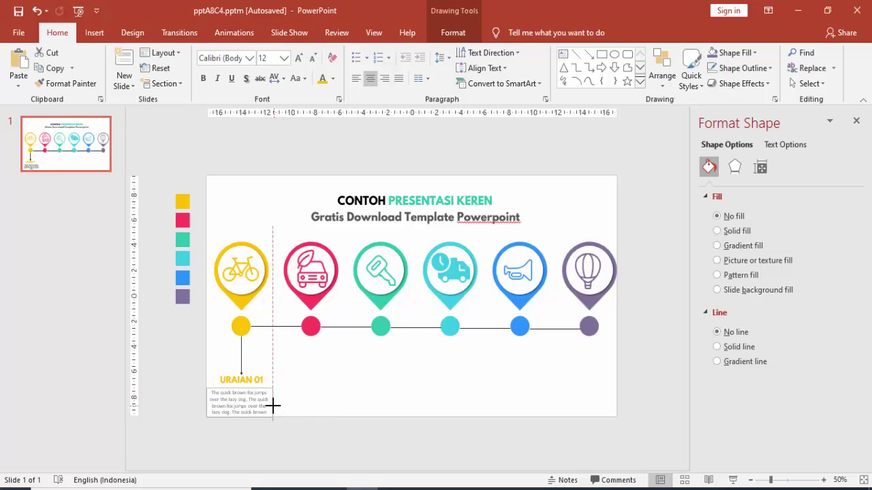
Duplicate the 'URAIAN 01' label and paragraph under the next markers, repeating with Ctrl+D.
scroll(270, 399, up, 3)
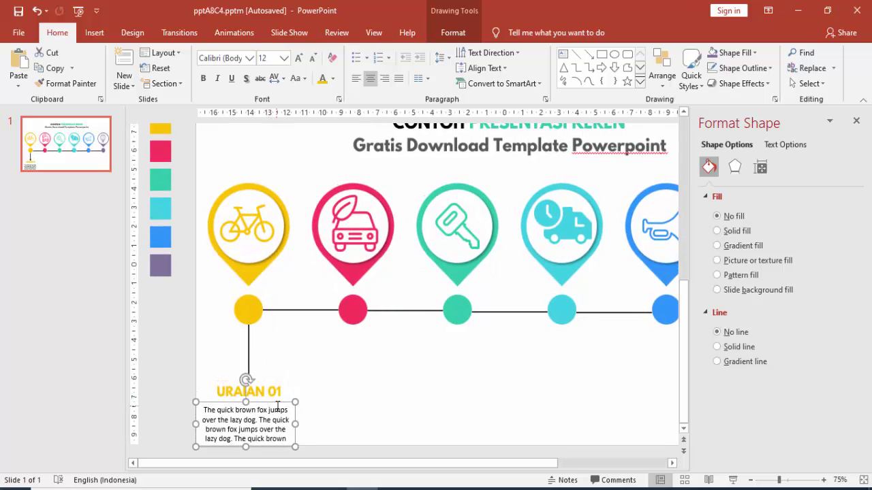
mouse_move(275, 401)
mouse_down()
mouse_move(247, 368)
mouse_move(266, 396)
mouse_up()
click(249, 363)
click(260, 394)
click(265, 406)
shift+click(266, 385)
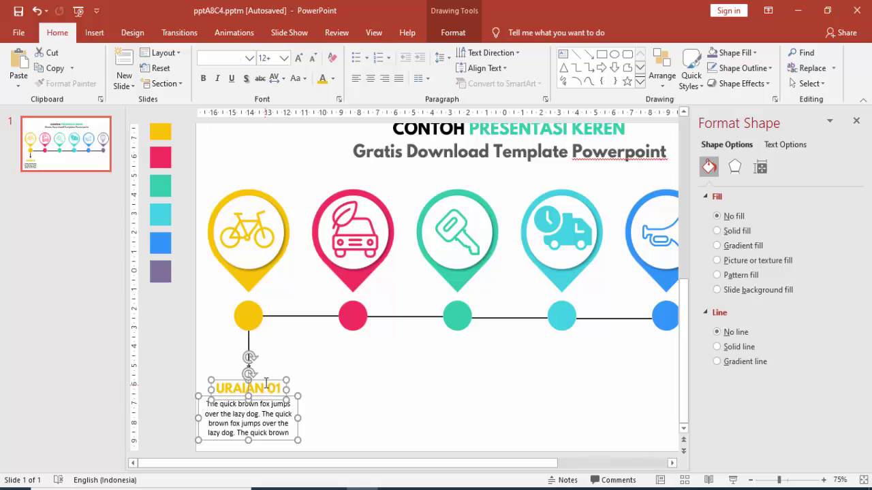
shift+click(266, 385)
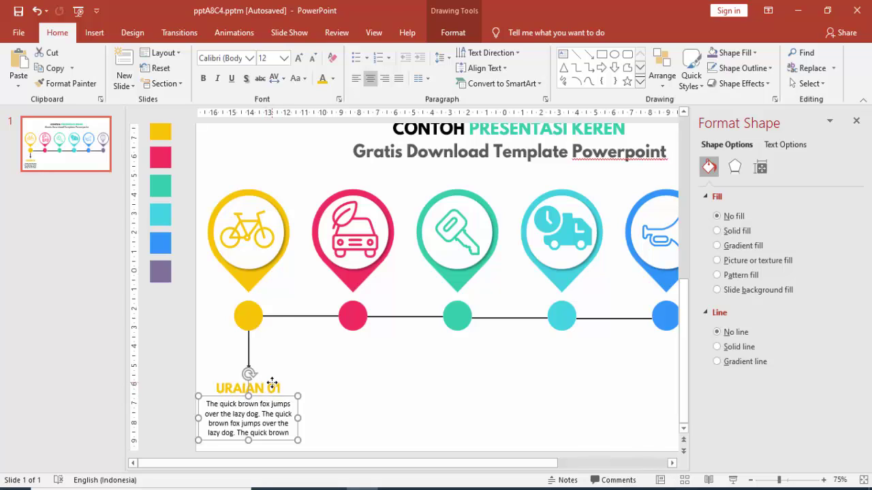
shift+click(272, 384)
mouse_move(285, 399)
mouse_down()
mouse_move(292, 407)
mouse_move(373, 379)
mouse_up()
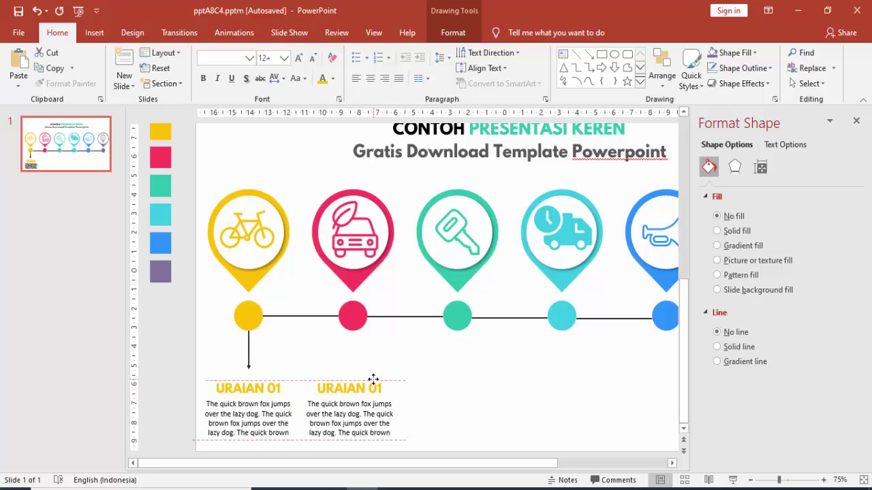
key(ctrl+d)
key(ctrl+d)
key(ctrl+d)
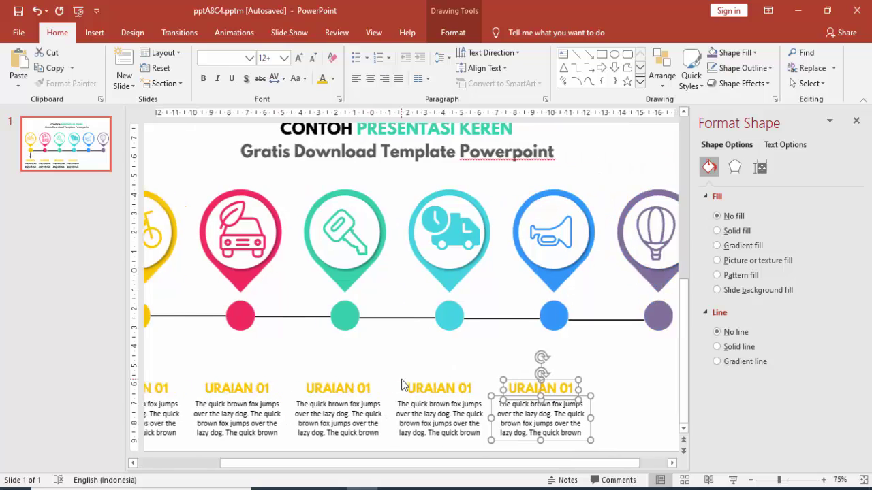
key(ctrl+d)
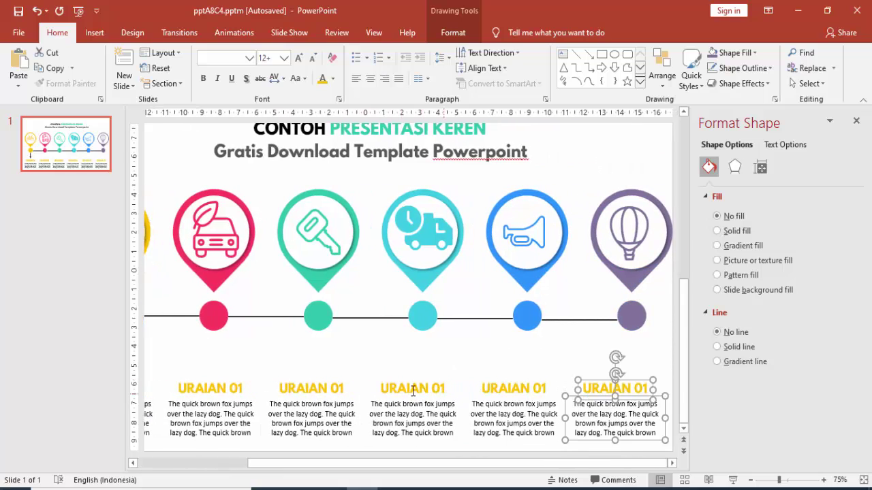
Raise the label-and-paragraph pairs under the second, fourth and sixth pins into a higher row.
click(325, 371)
ctrl+scroll(270, 356, down, 1)
click(276, 398)
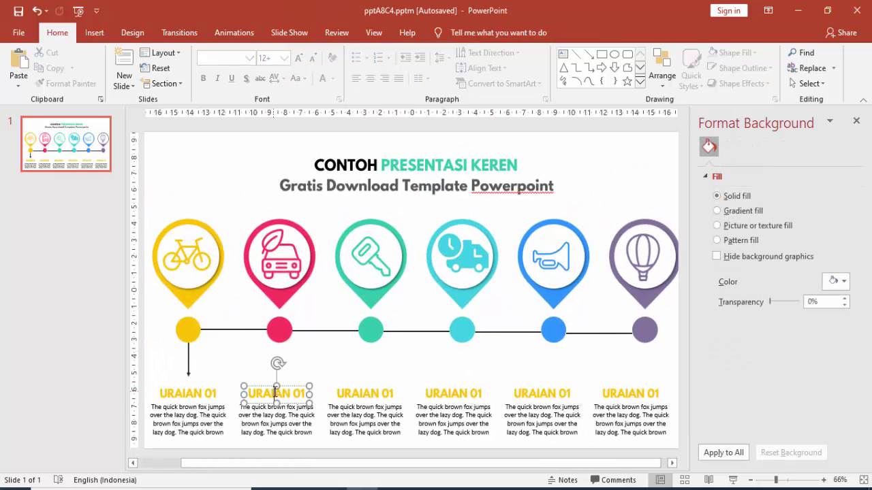
shift+click(276, 406)
drag(290, 385, 290, 368)
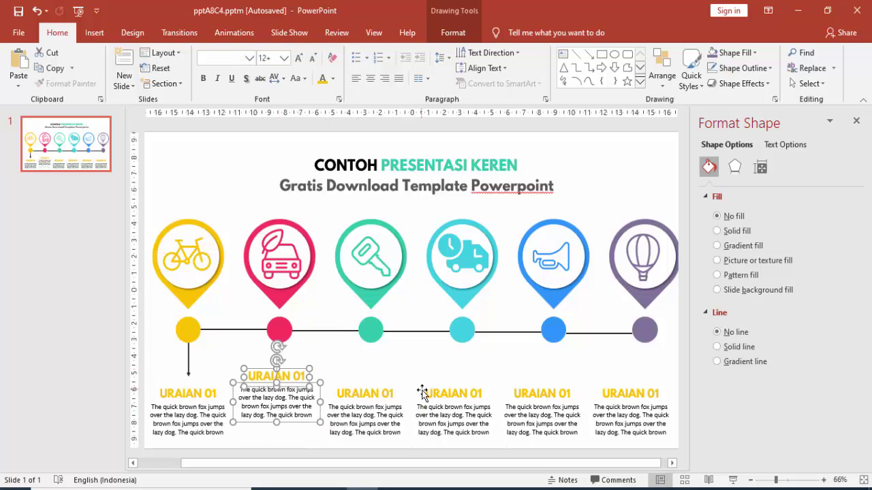
click(453, 393)
shift+click(443, 407)
drag(445, 378, 457, 368)
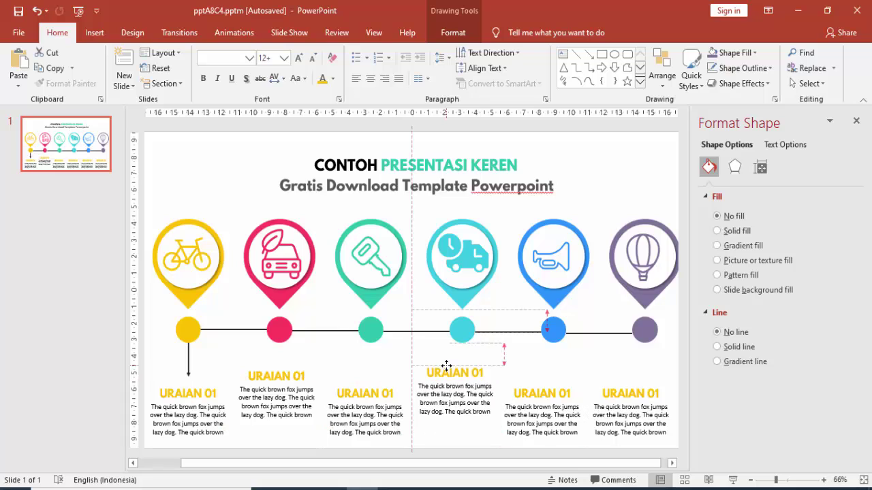
click(621, 394)
shift+click(621, 412)
drag(621, 384, 627, 368)
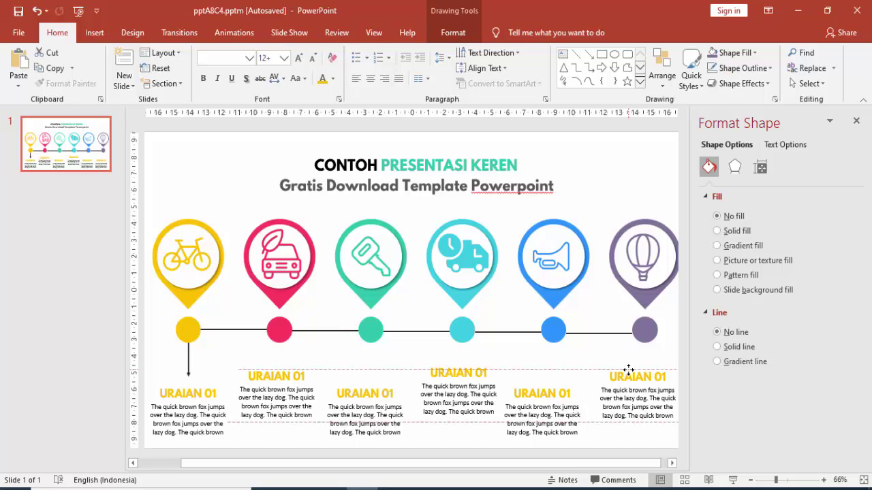
drag(627, 368, 627, 367)
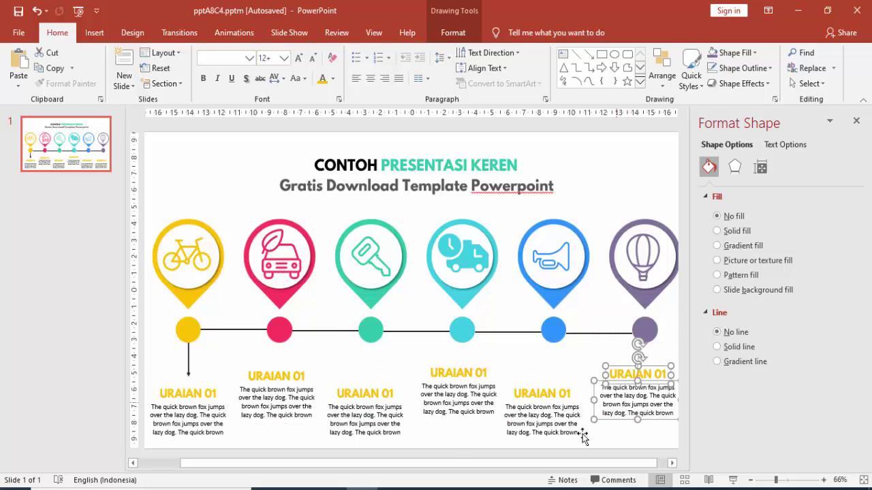
Top-align the titles, then the description texts, of columns 2, 4 and 6.
click(290, 376)
shift+click(438, 364)
shift+click(610, 375)
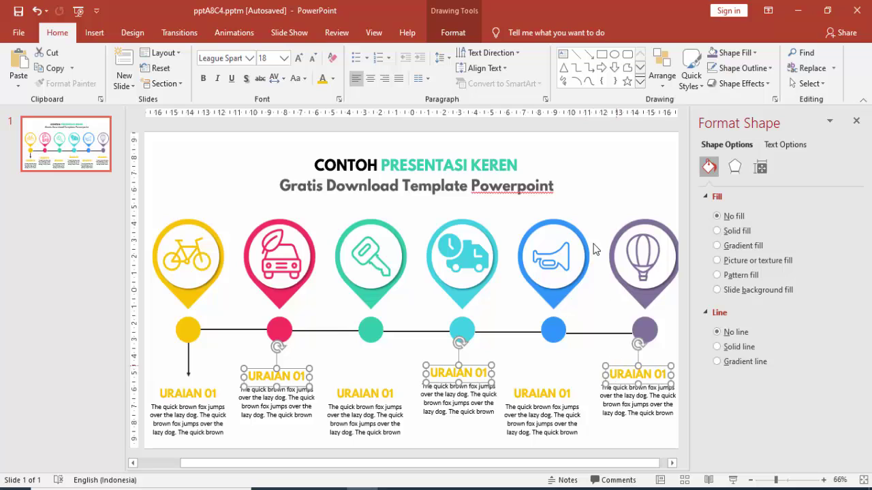
click(453, 32)
click(692, 55)
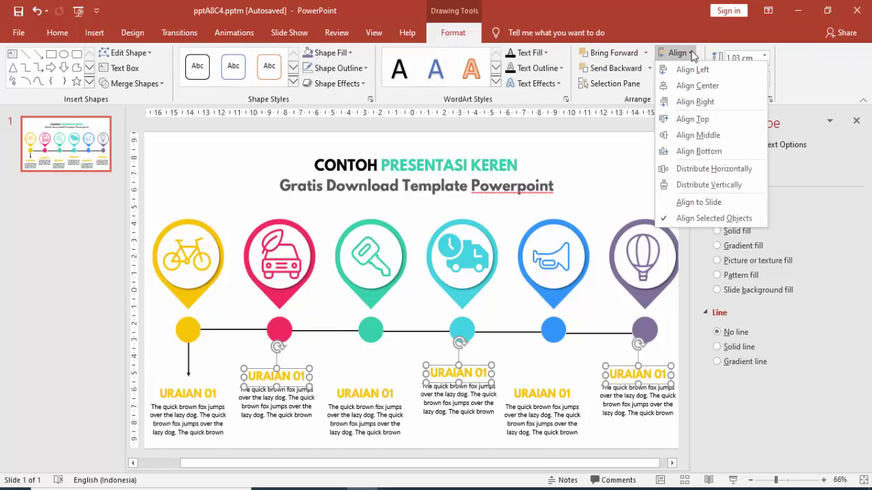
click(692, 120)
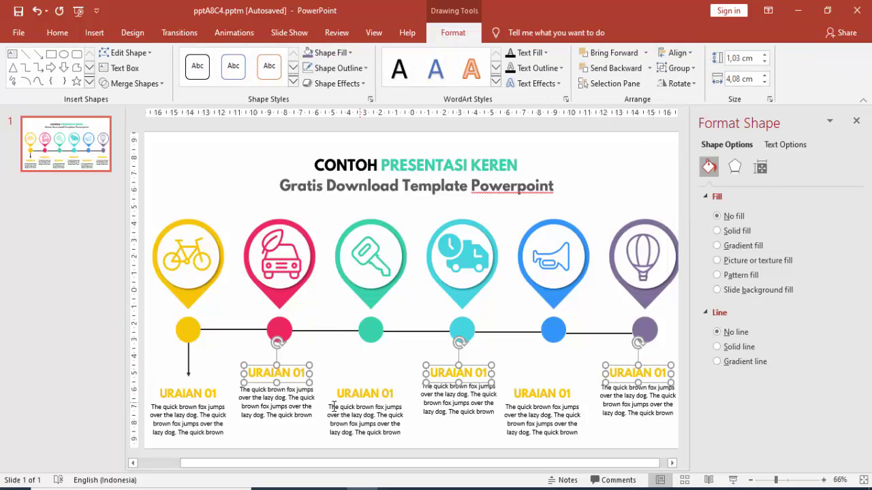
click(285, 400)
shift+click(430, 394)
shift+click(626, 395)
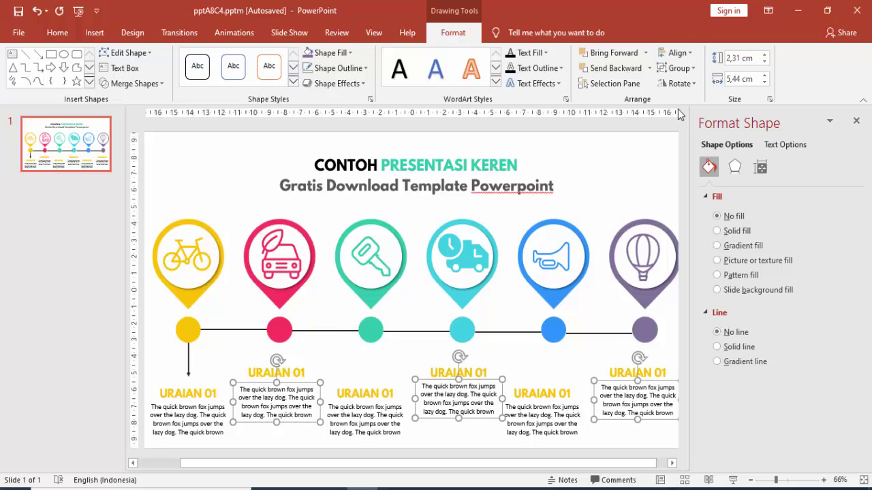
click(677, 52)
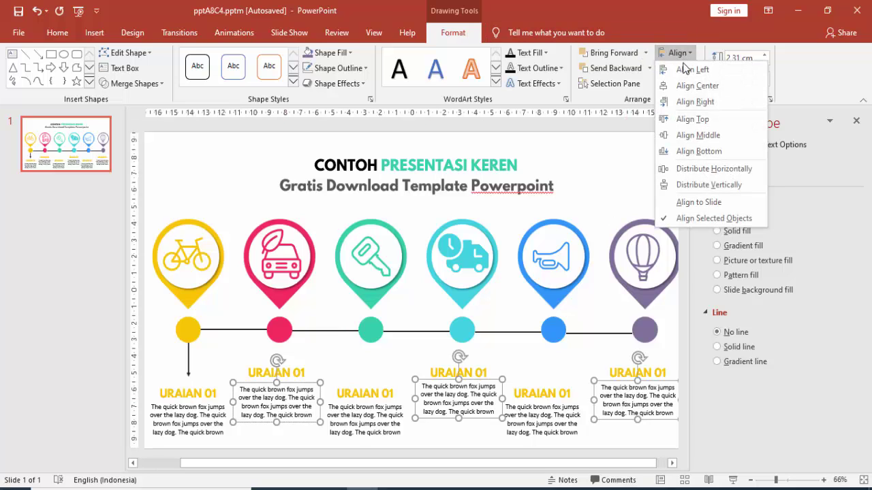
click(691, 117)
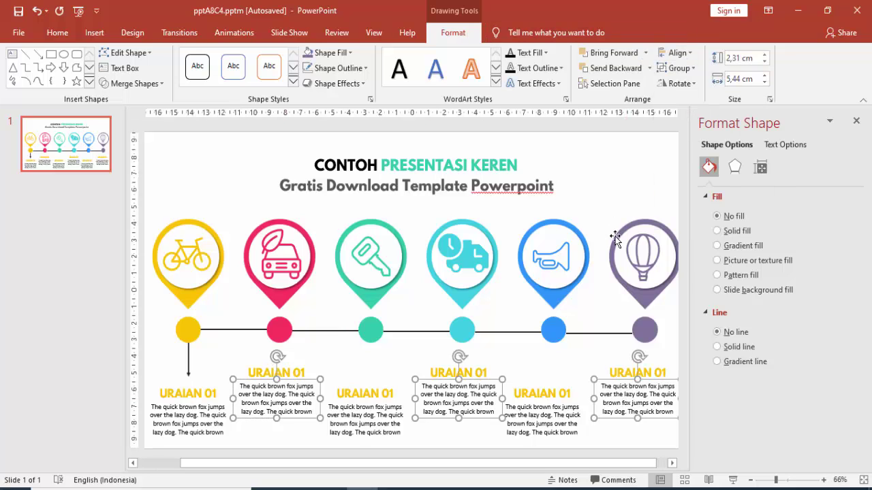
Top-align the titles, then the description texts, of columns 1, 3 and 5.
click(222, 423)
click(205, 394)
shift+click(357, 394)
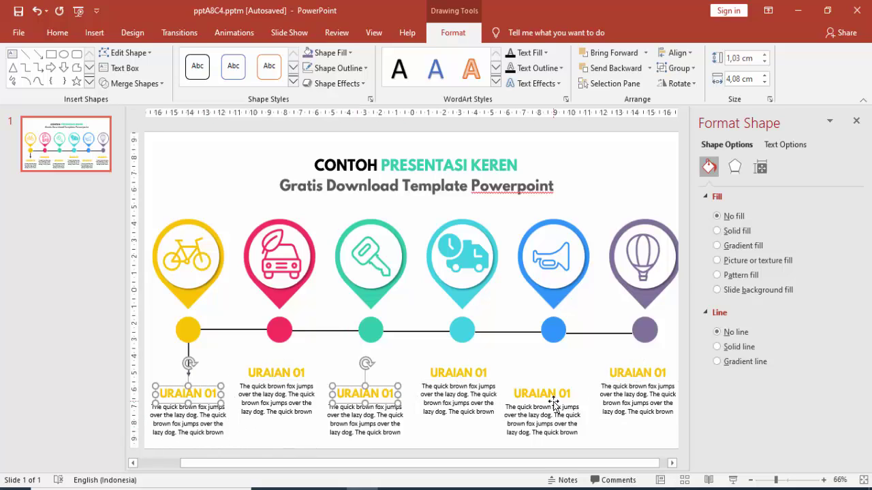
shift+click(552, 395)
click(677, 53)
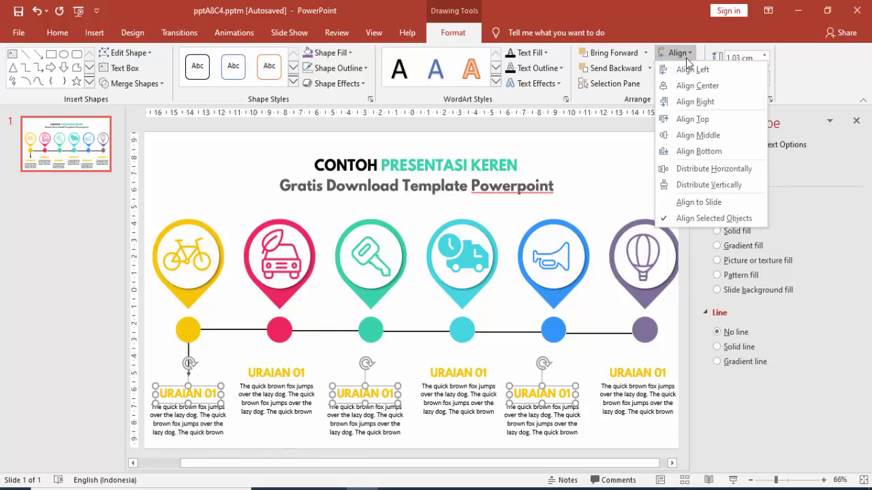
click(691, 120)
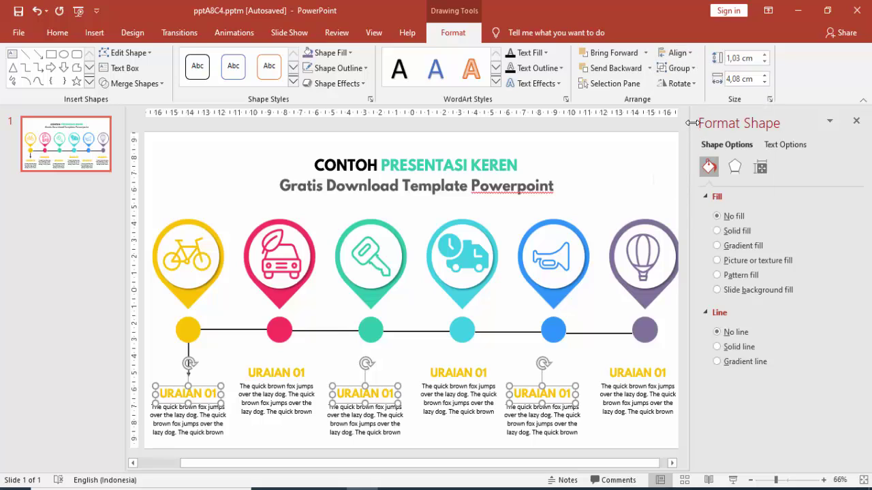
click(198, 415)
shift+click(346, 422)
shift+click(542, 420)
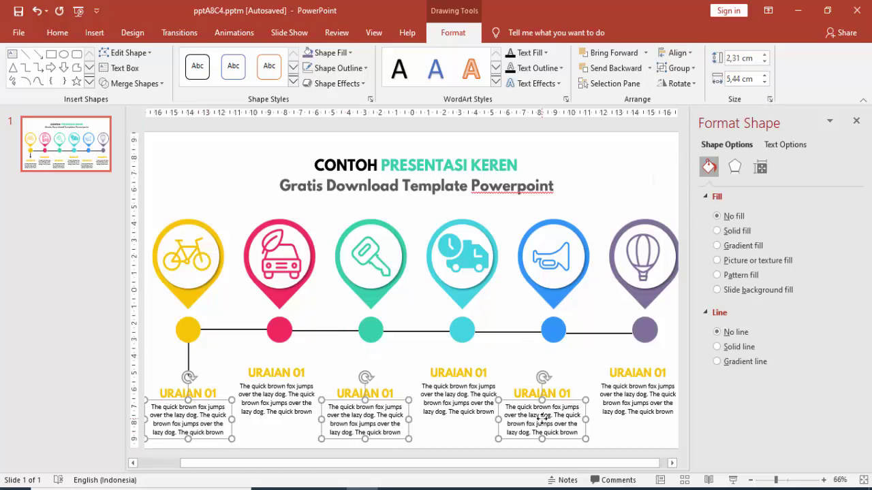
click(680, 53)
click(684, 120)
click(624, 170)
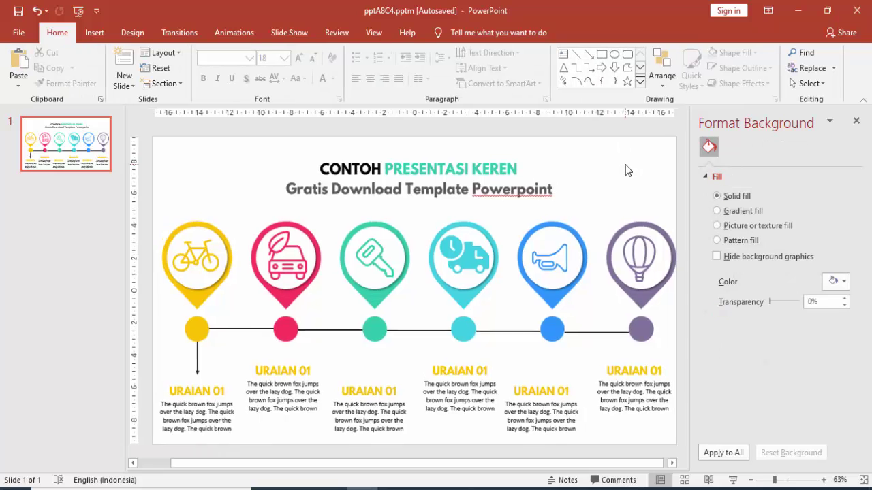
scroll(617, 173, down, 2)
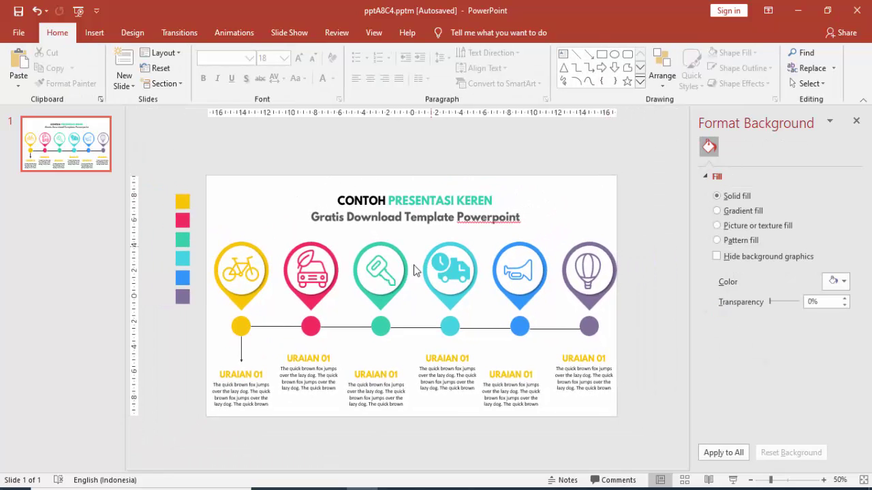
Copy the yellow circle's arrow under the pink and remaining circles with Ctrl+D.
click(242, 351)
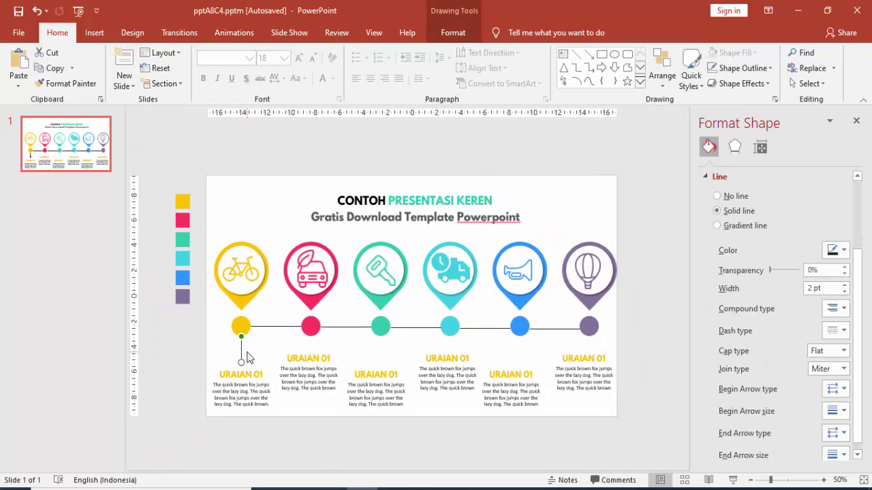
drag(243, 351, 307, 351)
drag(310, 349, 310, 351)
key(ctrl+d)
key(ctrl+d)
key(ctrl+d)
key(ctrl+d)
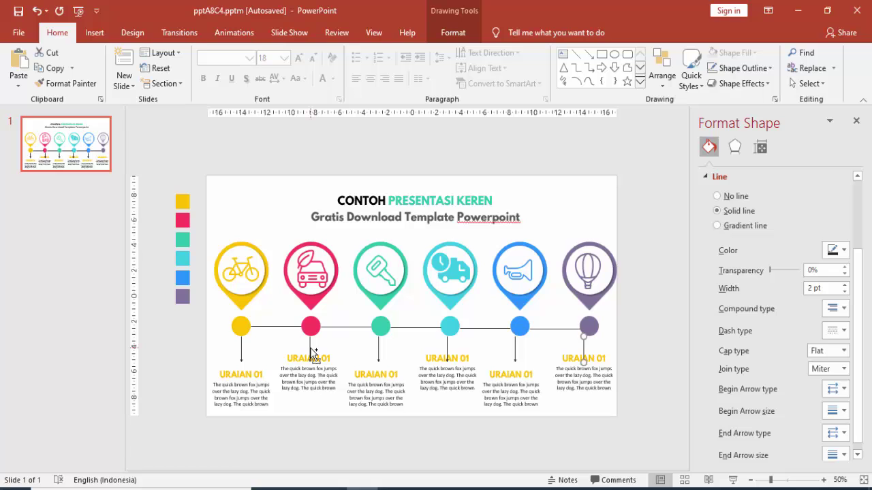
Shorten the pink and cyan arrows to their titles and centre the blue and purple arrows.
ctrl+scroll(313, 355, up, 3)
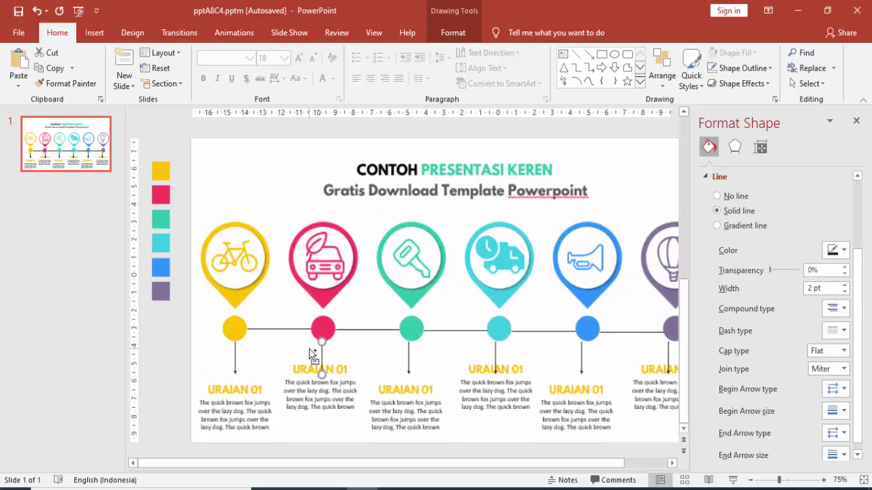
drag(352, 368, 351, 355)
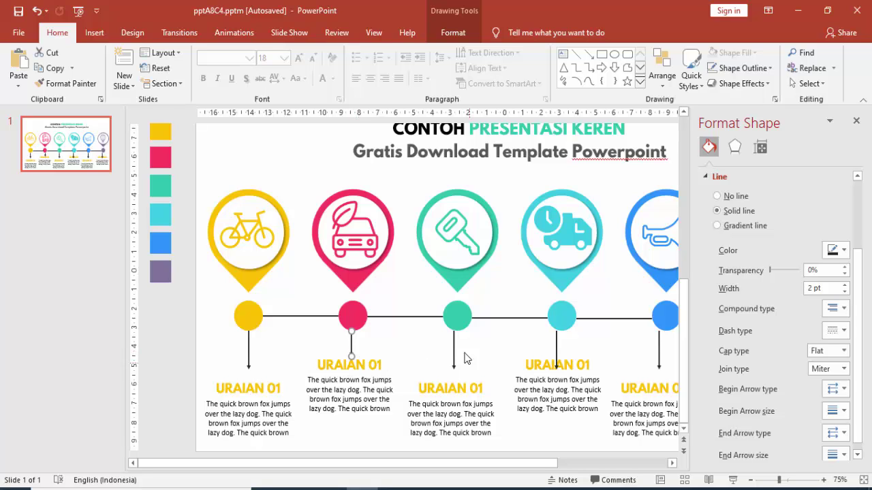
click(416, 346)
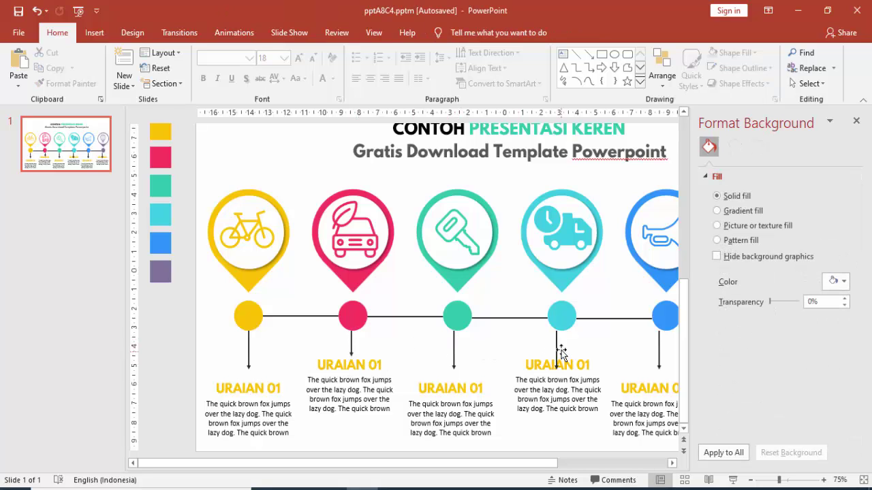
click(556, 351)
double_click(455, 344)
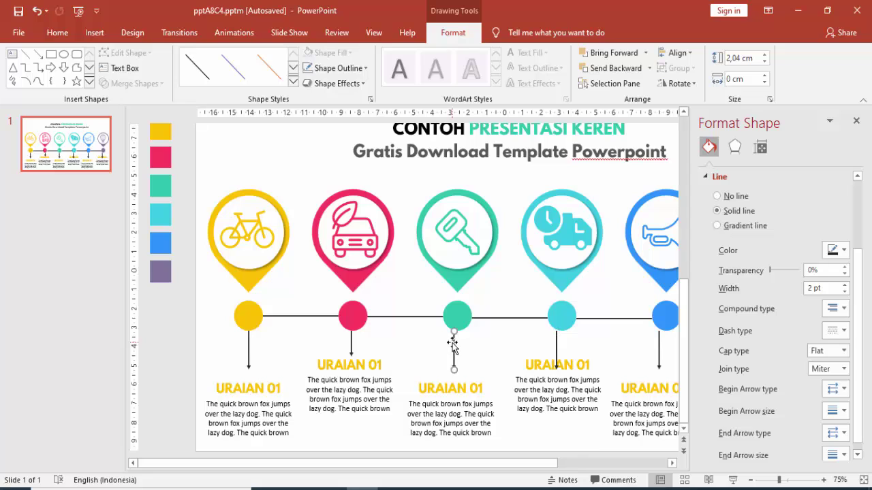
click(556, 340)
drag(559, 368, 561, 357)
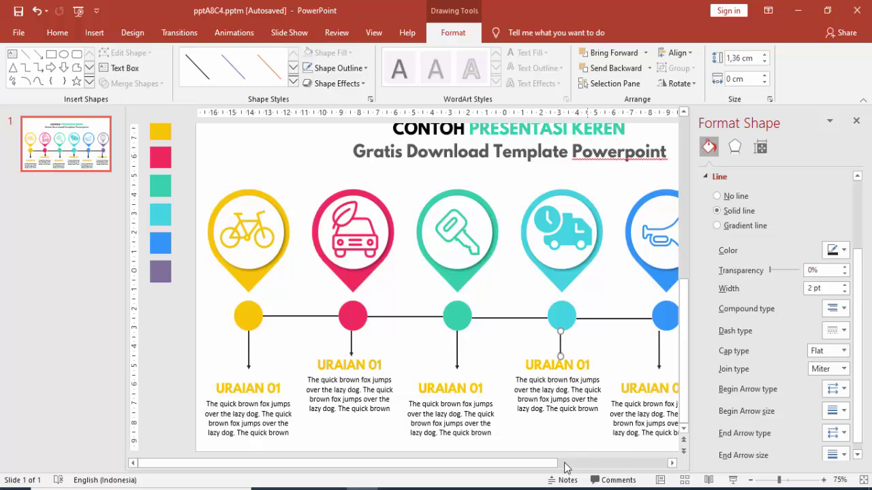
click(671, 463)
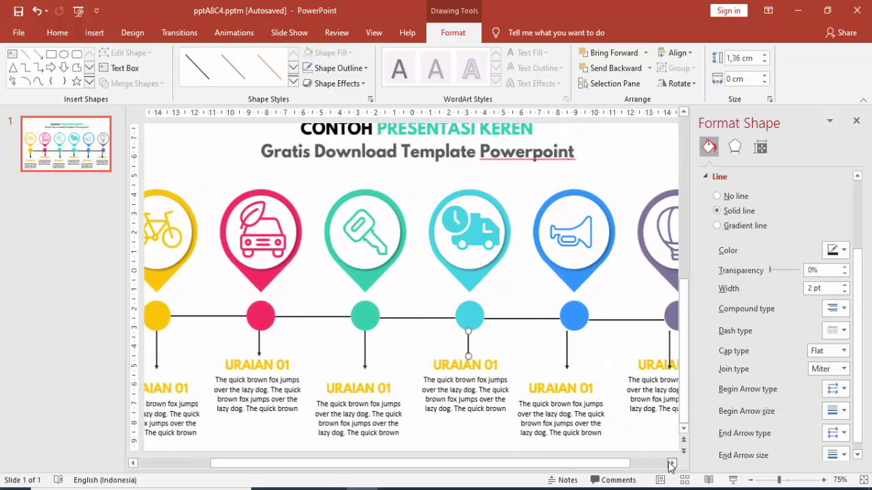
click(672, 463)
click(519, 348)
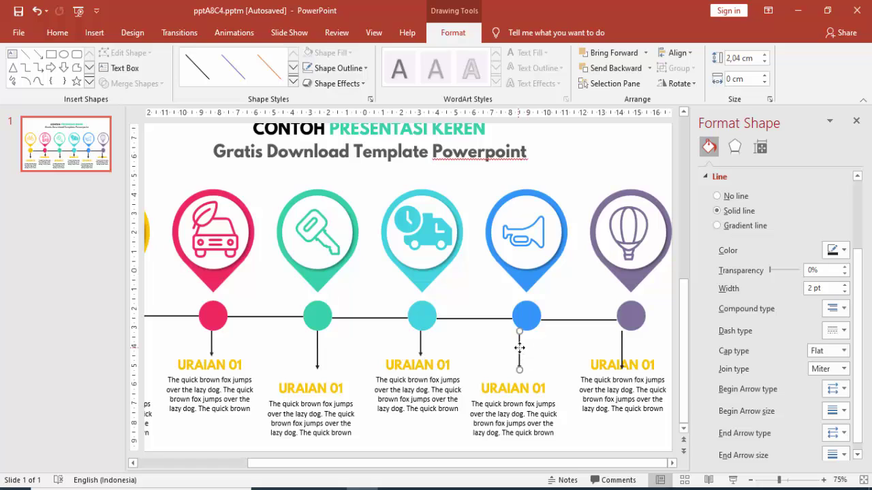
drag(519, 348, 525, 348)
drag(621, 347, 632, 346)
Shift the blue, cyan and green caption blocks sideways until each centres on its drop line.
click(605, 366)
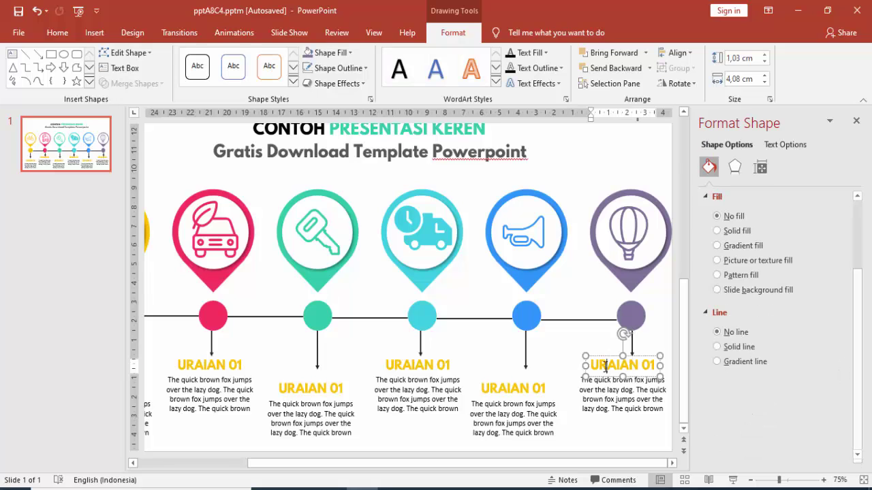
click(520, 389)
drag(532, 379, 544, 377)
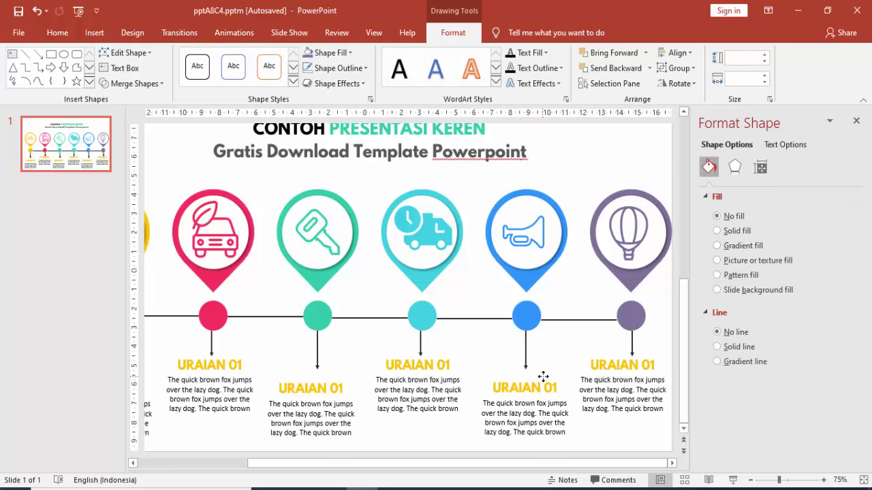
click(544, 376)
click(428, 386)
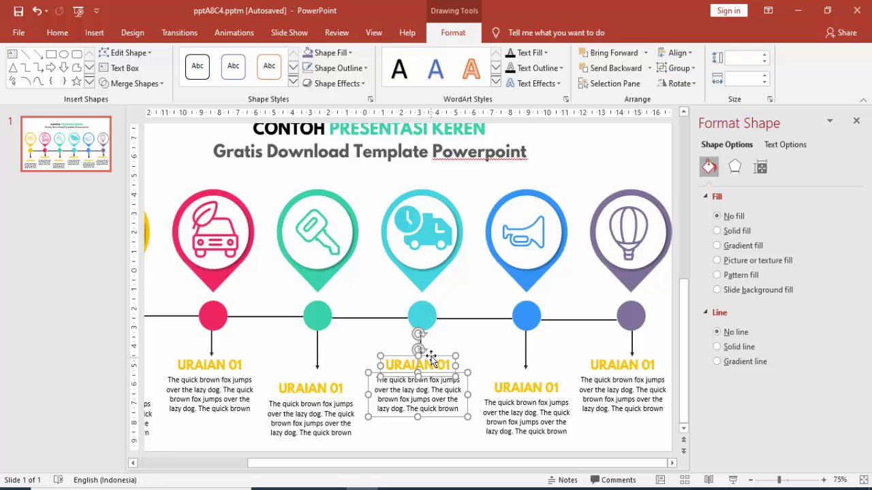
drag(430, 359, 426, 356)
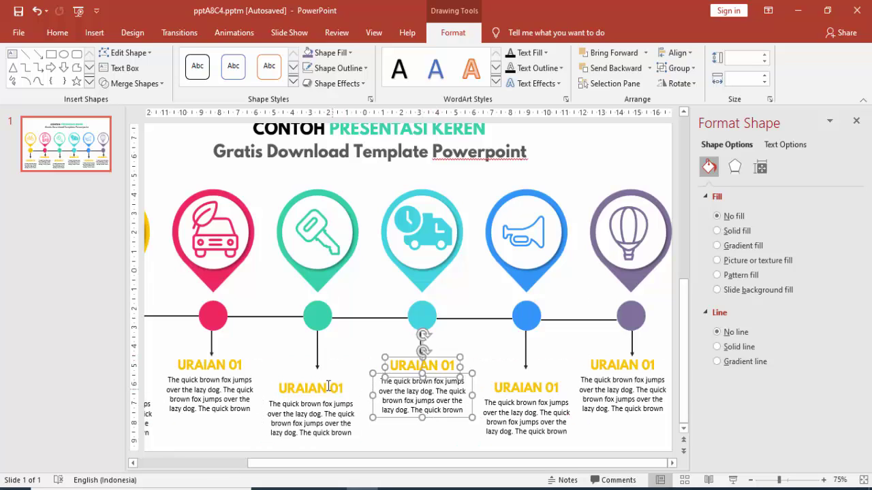
click(319, 381)
drag(321, 379, 329, 379)
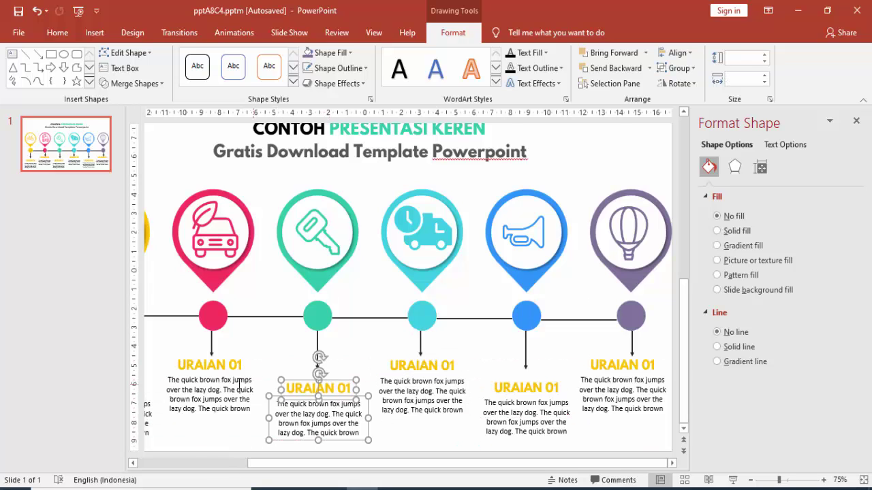
scroll(259, 417, down, 3)
click(418, 428)
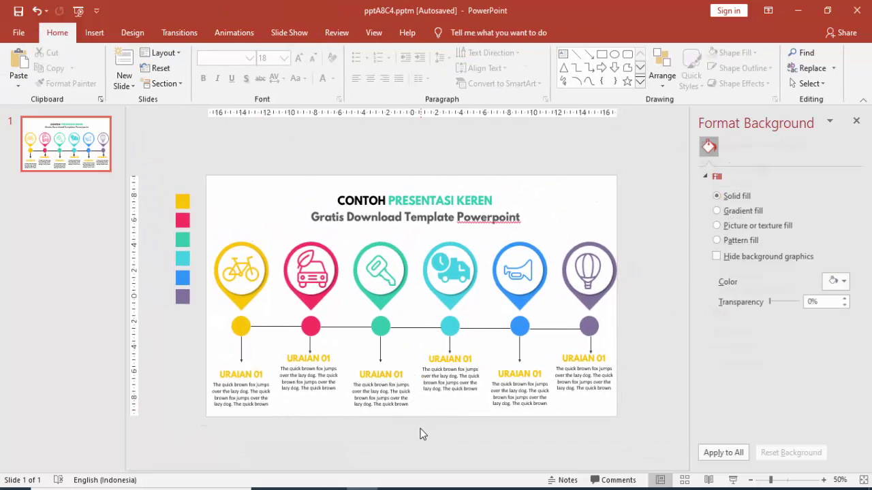
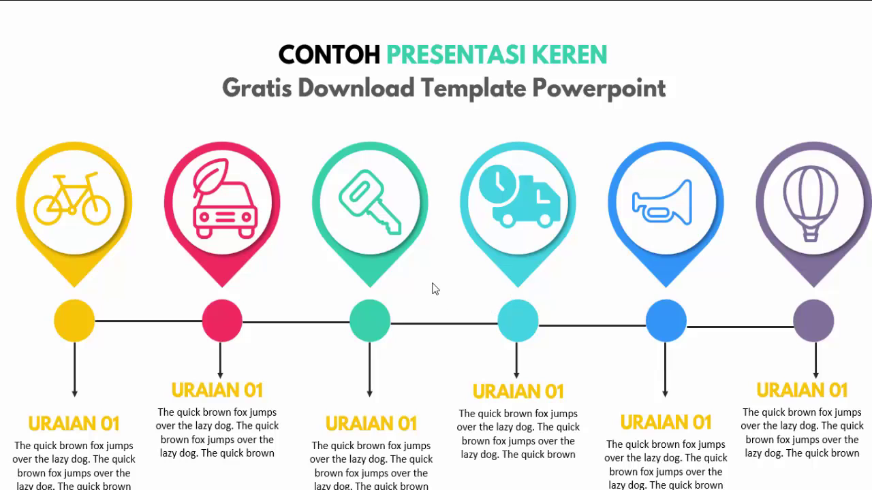
Exit the slide show and return to editing the six-pin timeline slide.
key(Escape)
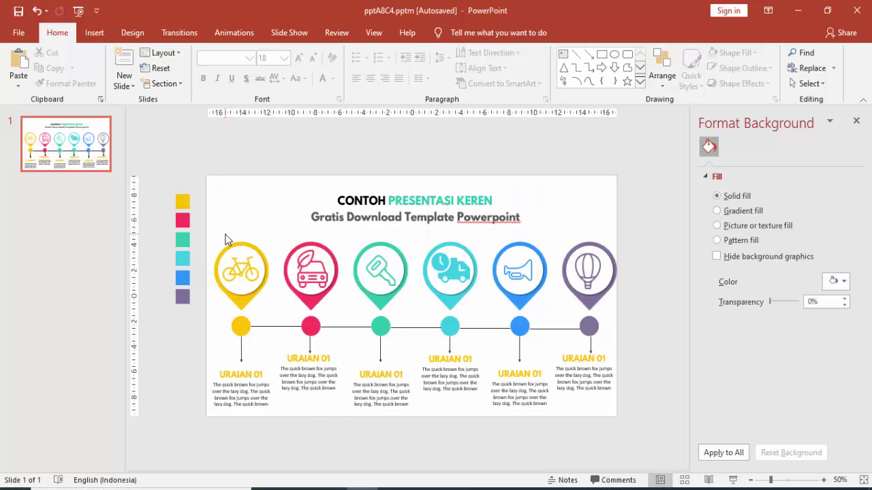
Group the car icon with the red pin and the key icon with the green pin.
drag(213, 243, 277, 319)
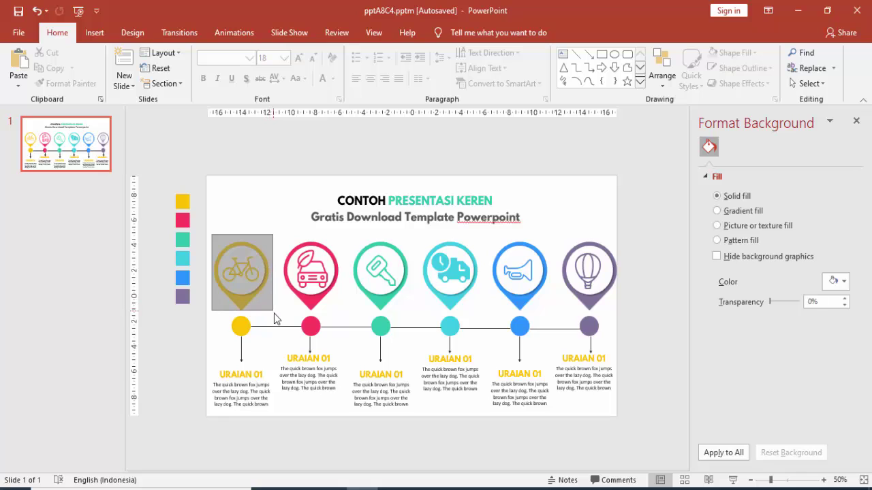
click(279, 253)
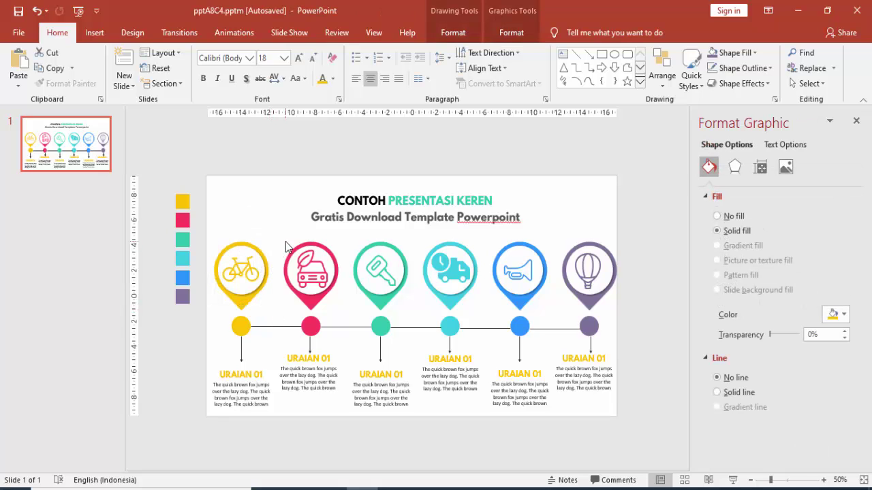
drag(328, 271, 344, 311)
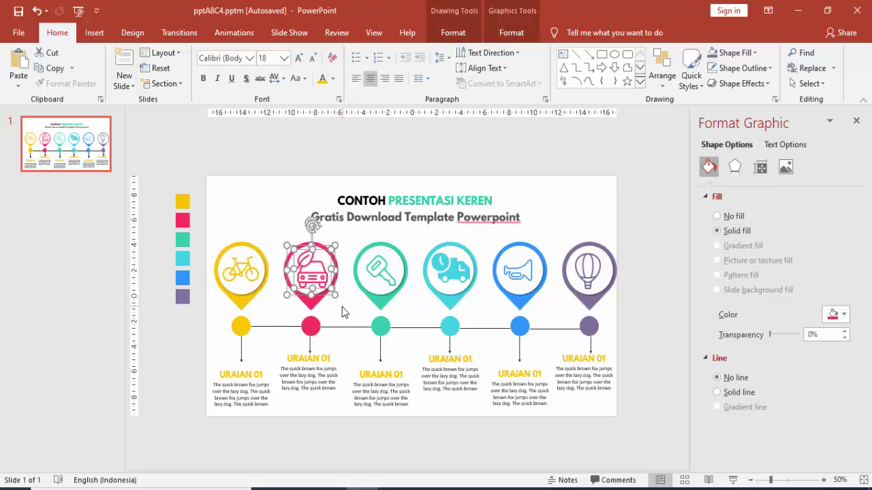
shift+click(315, 308)
key(ctrl+g)
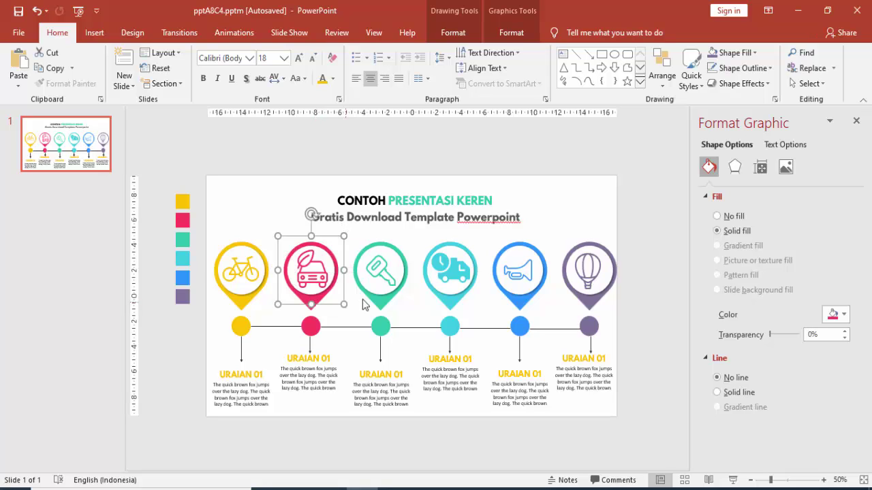
click(351, 233)
click(383, 276)
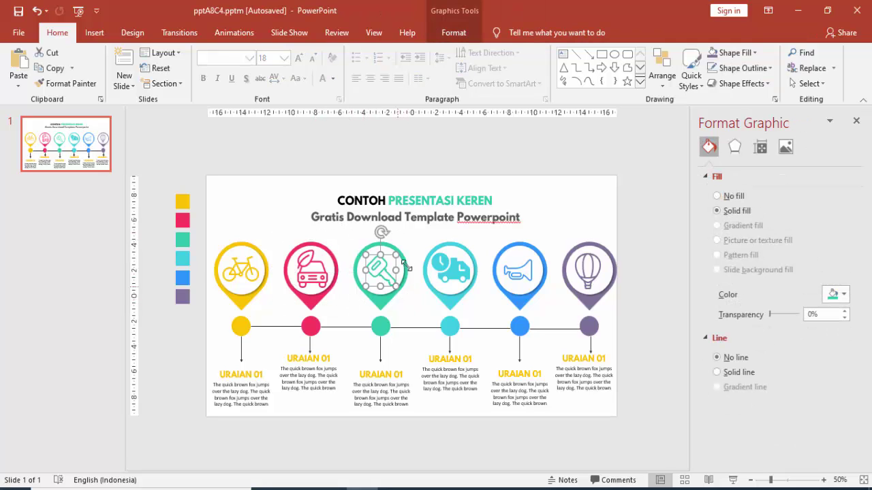
shift+click(381, 303)
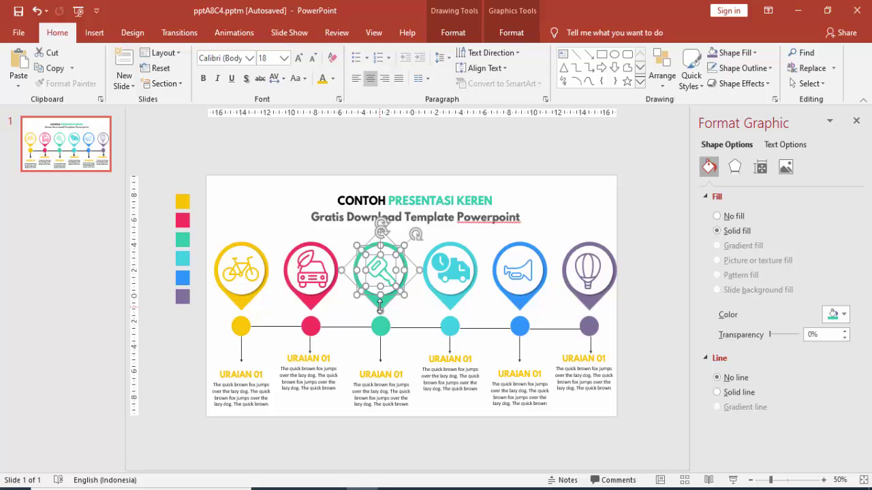
key(ctrl+g)
Select the truck, horn and balloon icons with their pins, undoing an accidental balloon deletion.
click(451, 273)
shift+click(449, 306)
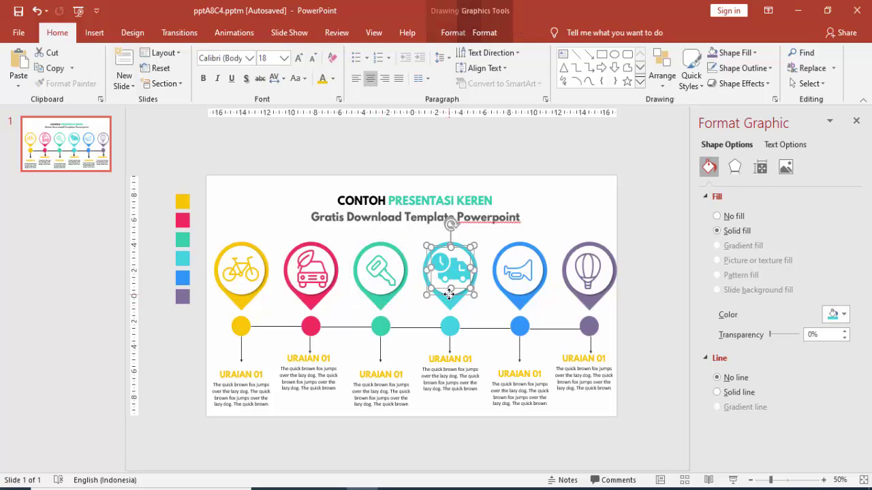
click(519, 273)
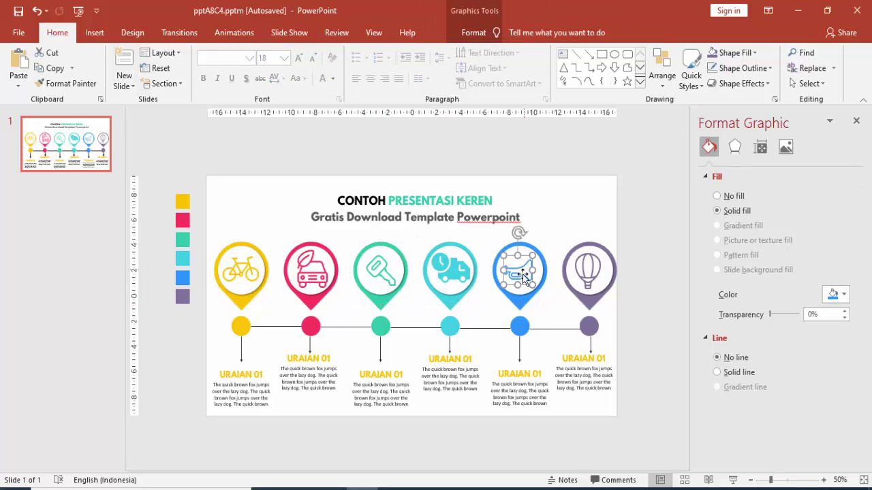
shift+click(518, 304)
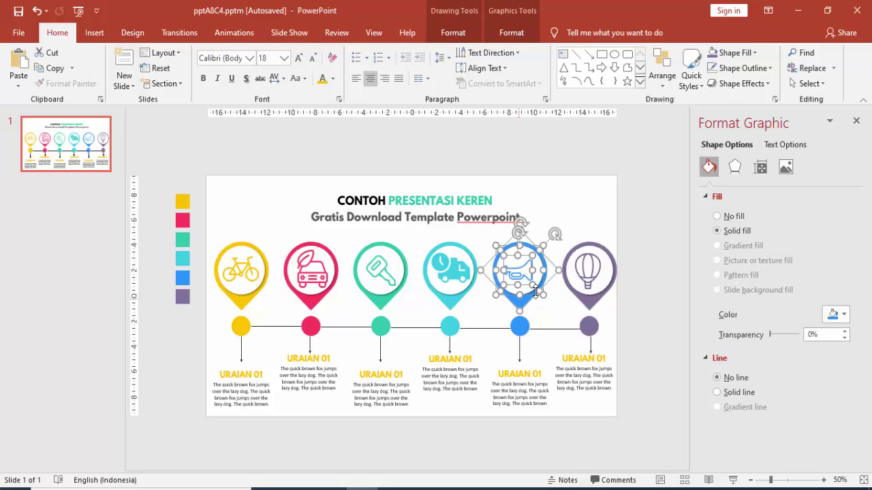
click(582, 297)
shift+click(582, 297)
shift+click(590, 286)
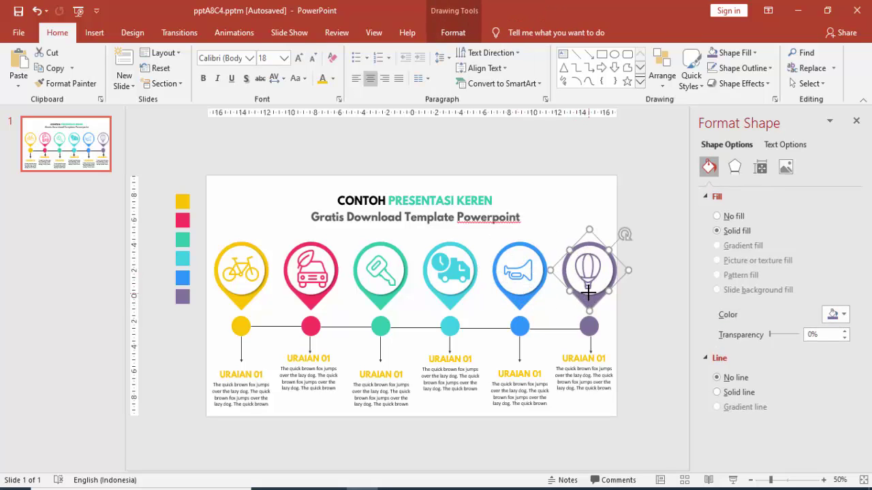
shift+click(591, 274)
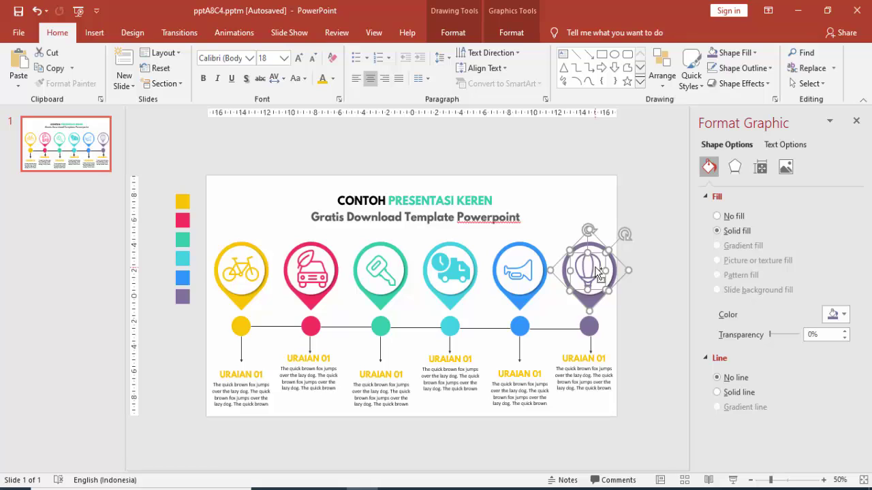
key(Delete)
key(ctrl+z)
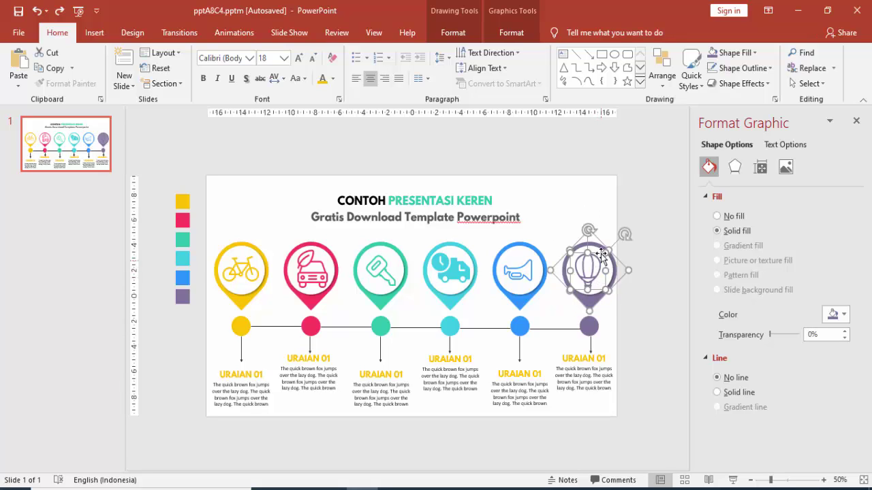
Select the balloon icon with its purple pin together and close the Format Background pane.
click(579, 235)
drag(556, 225, 623, 312)
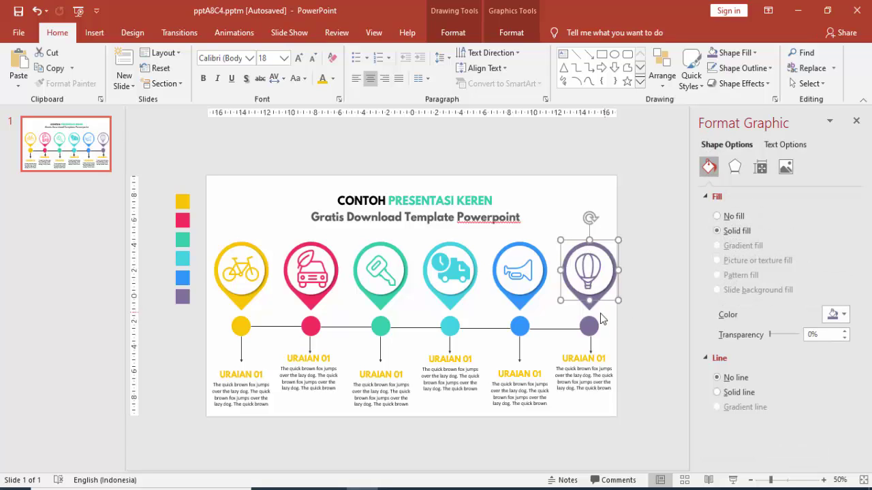
click(601, 311)
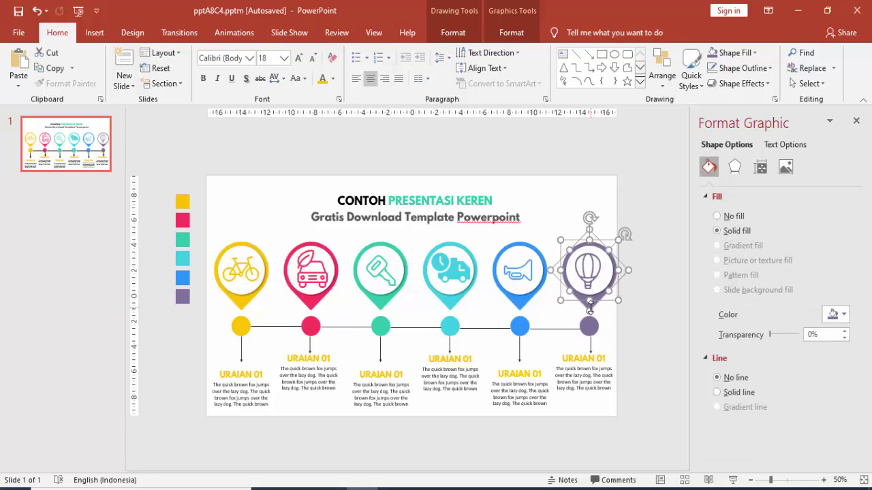
click(628, 256)
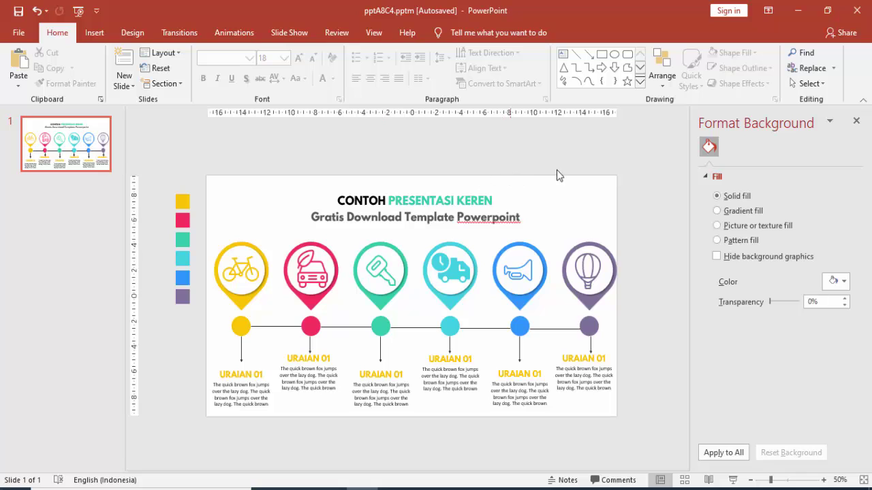
click(856, 121)
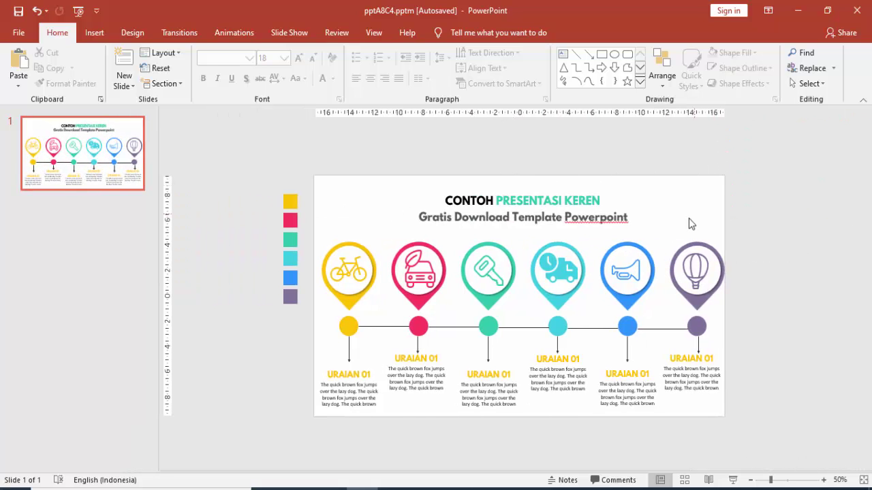
Show the Animation Pane, try a Float In on the title, then remove it.
click(234, 32)
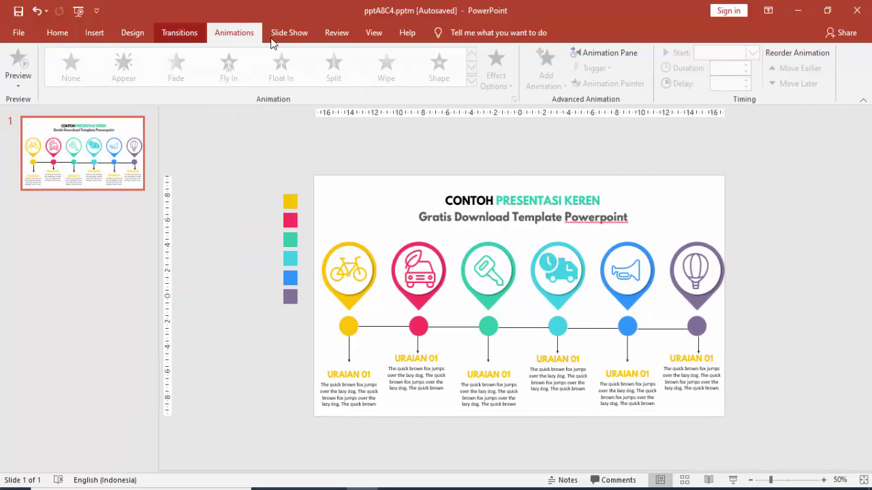
click(600, 52)
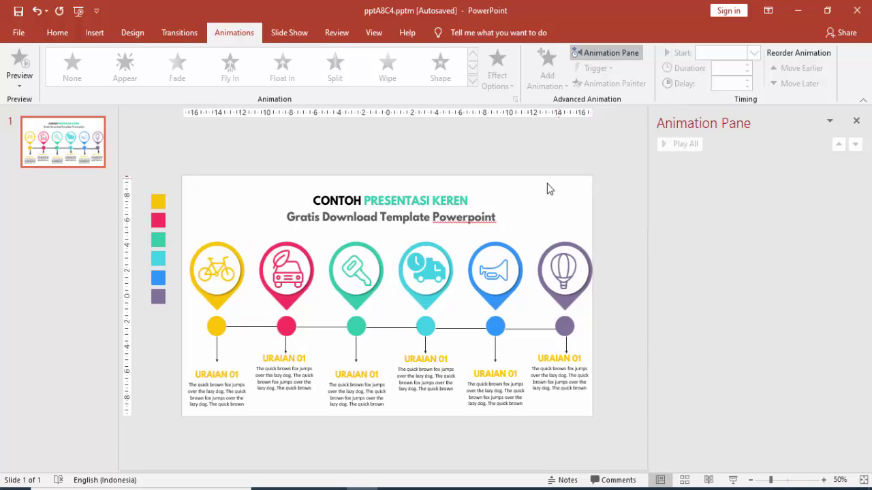
click(460, 200)
click(543, 70)
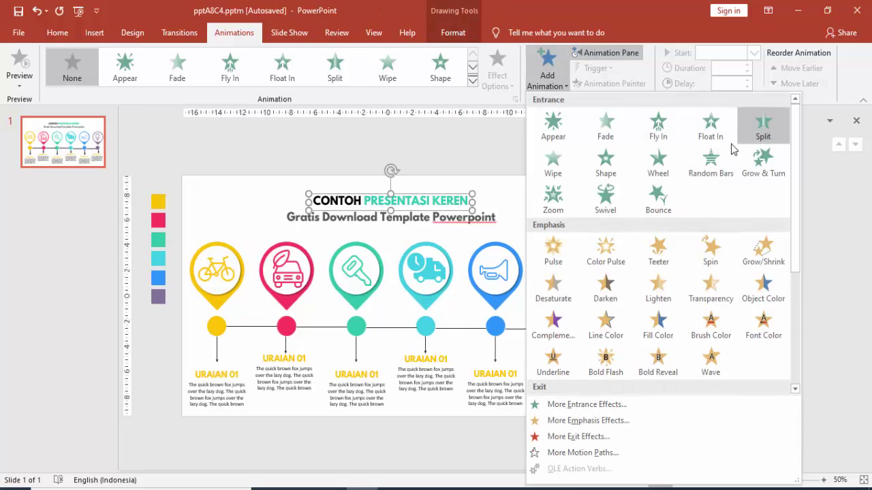
click(709, 131)
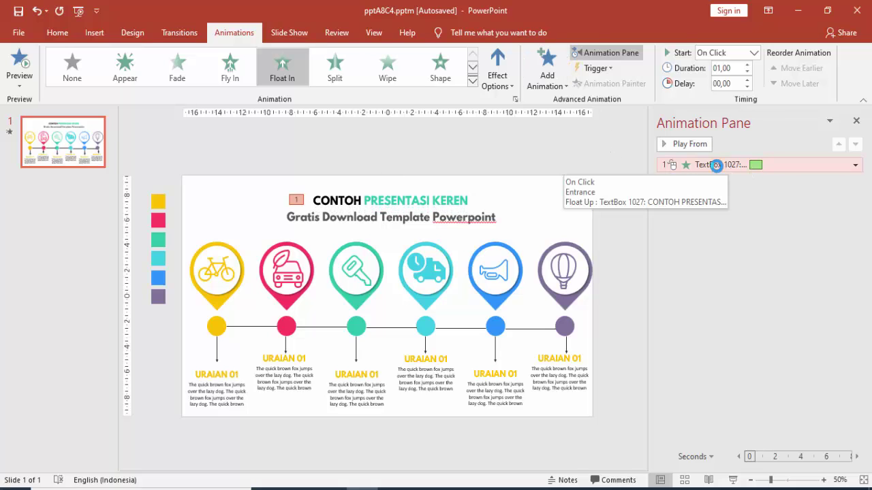
key(Delete)
Give the title a Fly In entrance from the top lasting 0.75 seconds.
click(453, 197)
click(547, 68)
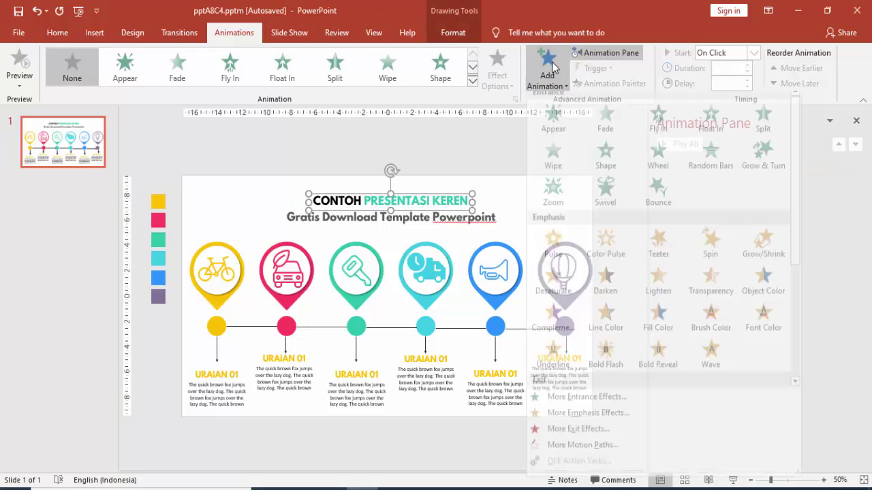
click(658, 126)
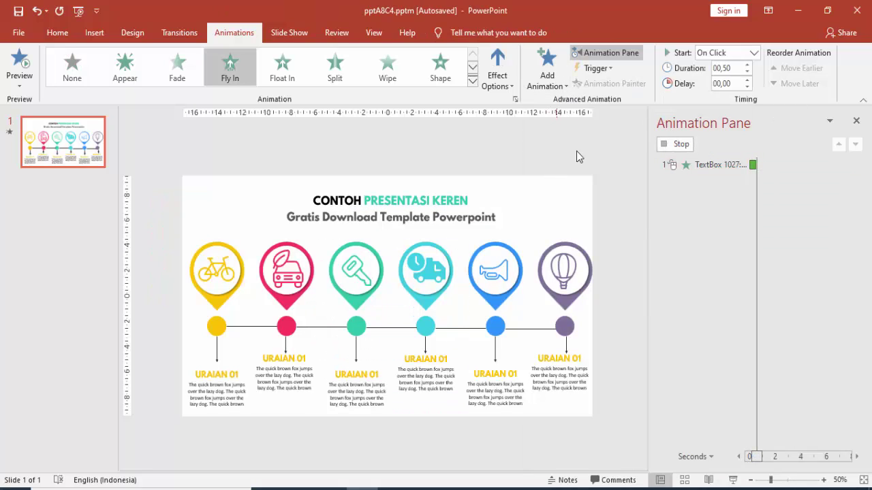
click(497, 72)
click(524, 242)
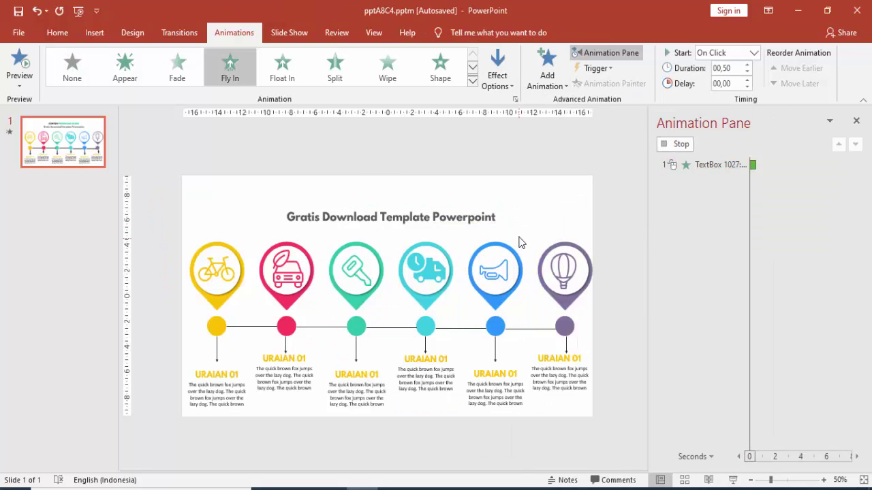
click(747, 66)
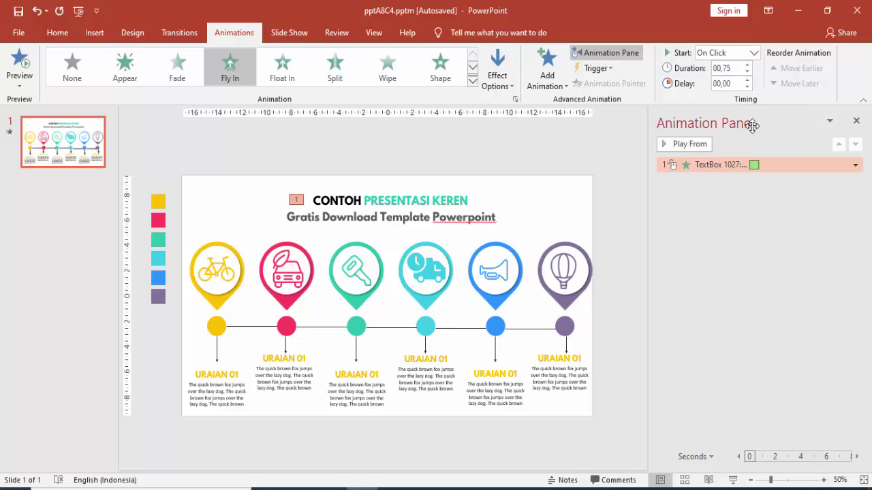
Make the title's Fly In animate by word with 60% delay and a 0.4 s smooth end.
double_click(753, 164)
click(341, 151)
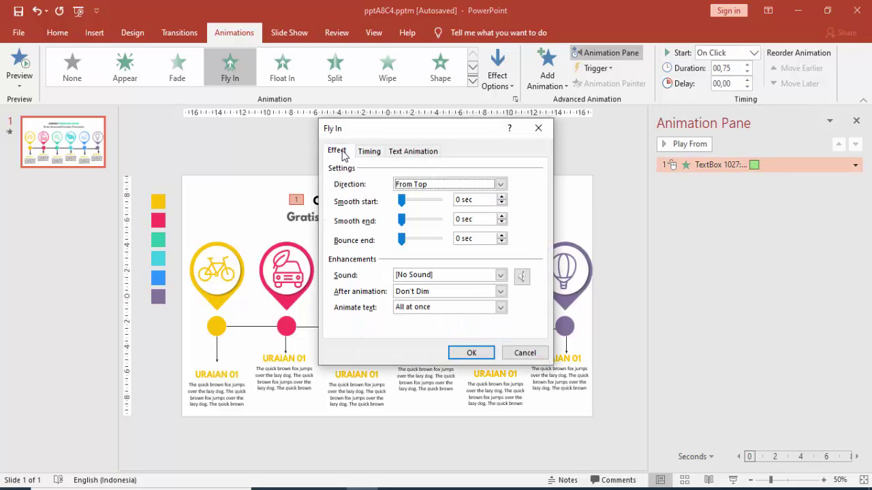
click(434, 307)
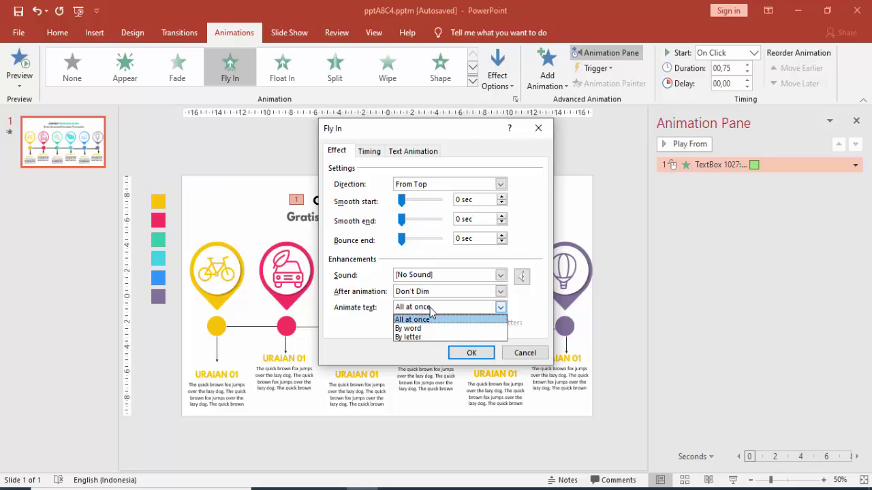
click(435, 336)
click(418, 322)
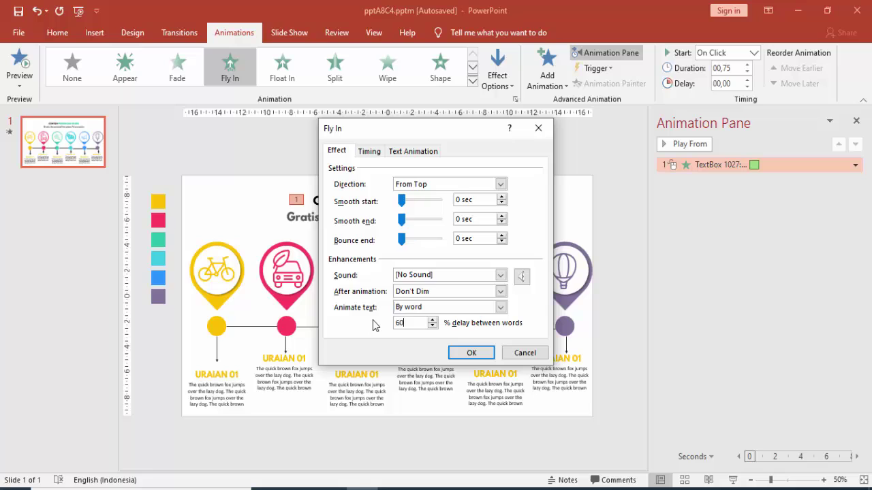
key(Tab)
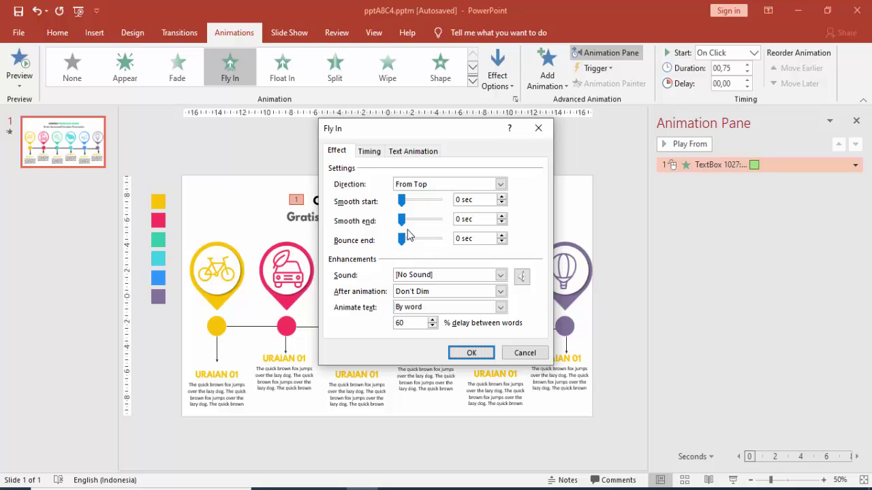
drag(401, 219, 422, 219)
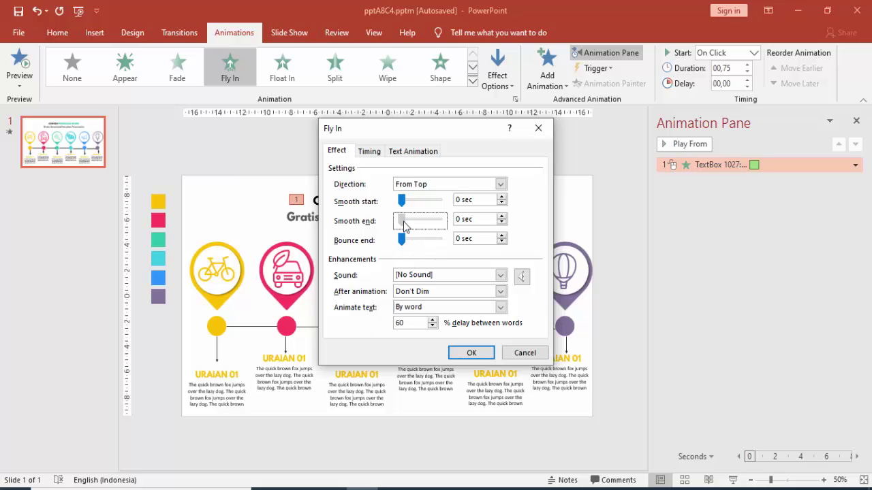
click(472, 351)
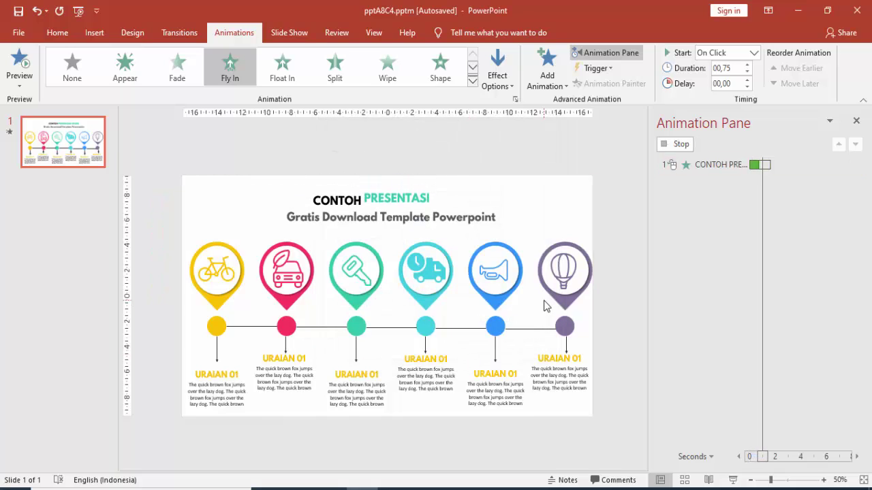
click(482, 215)
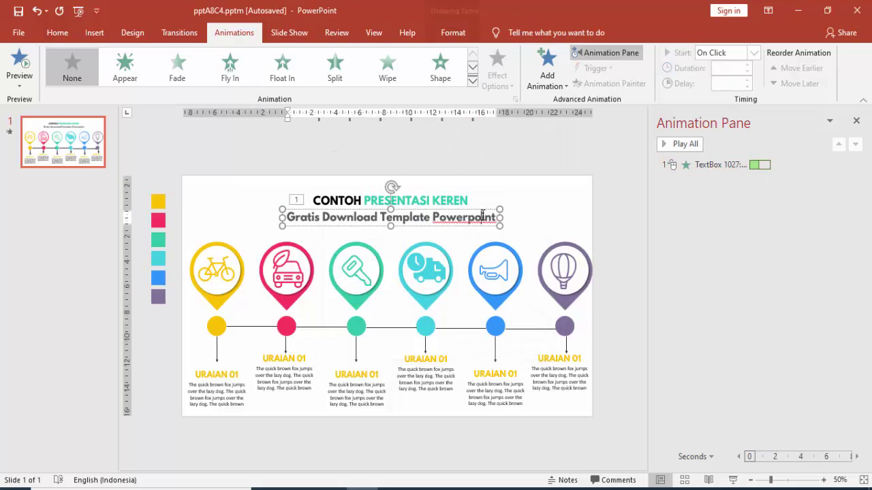
Copy the title's Fly In to the subtitle with Animation Painter and set it From Right.
click(554, 76)
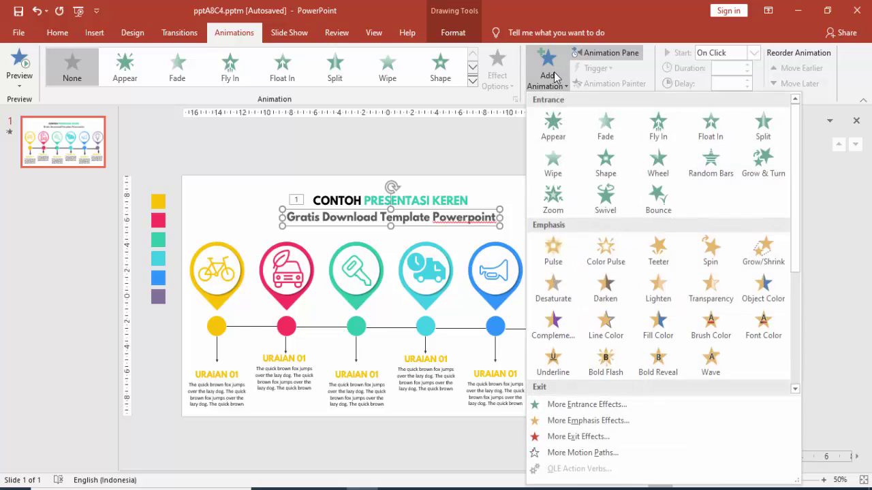
click(492, 136)
click(440, 201)
key(Escape)
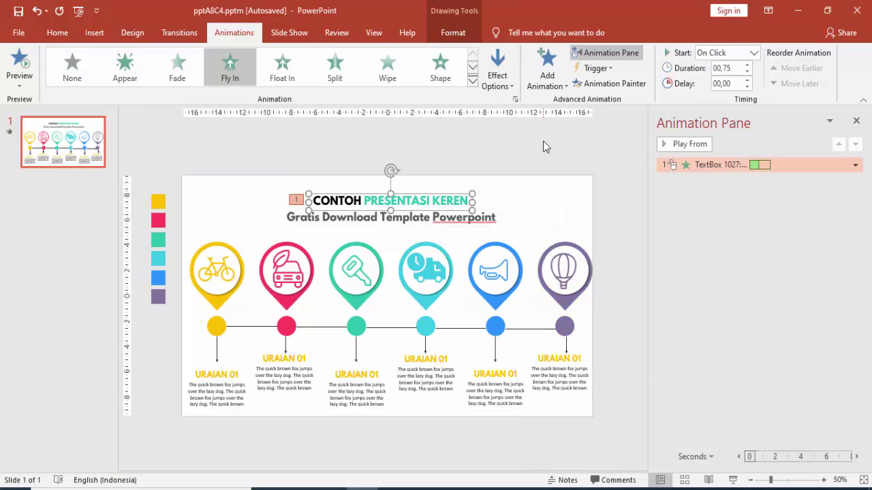
click(608, 84)
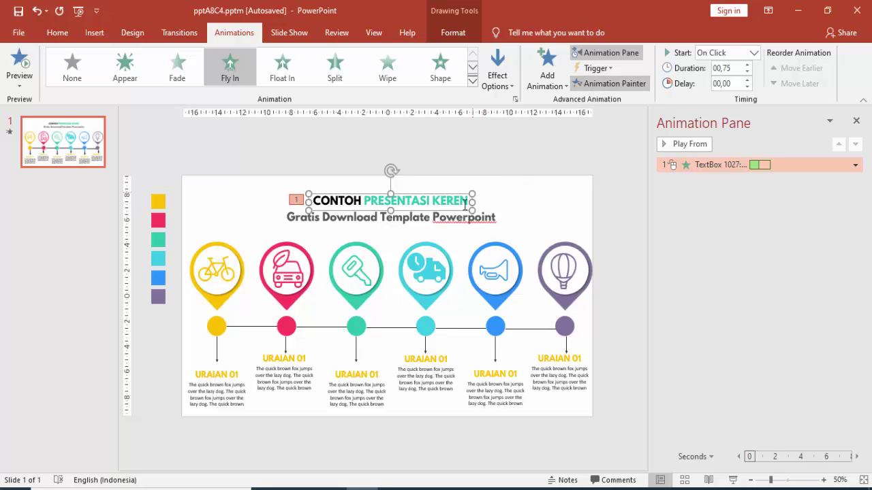
click(457, 220)
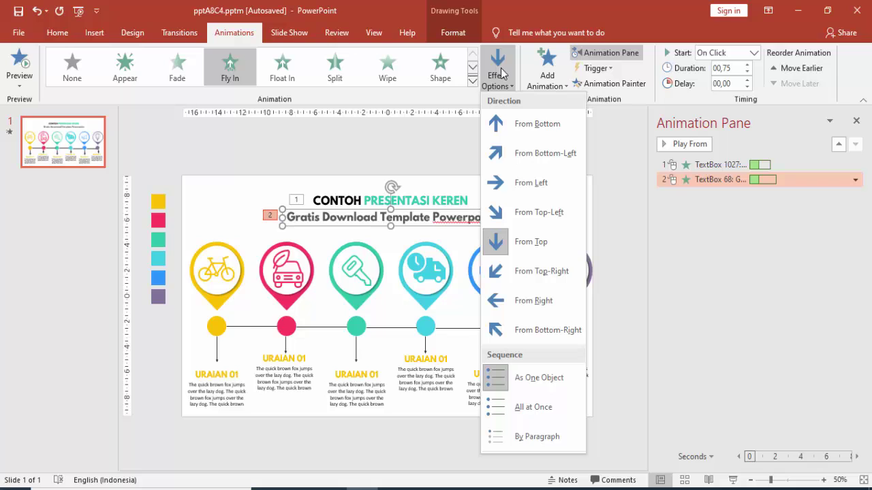
click(525, 300)
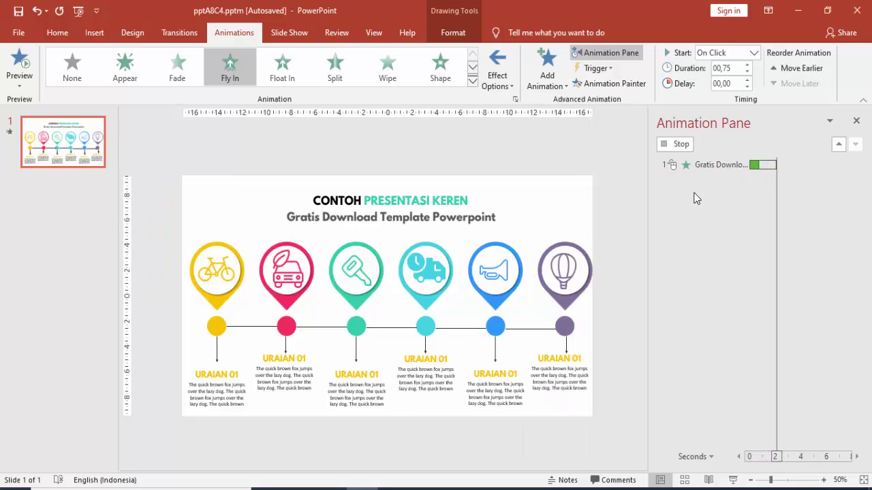
click(534, 196)
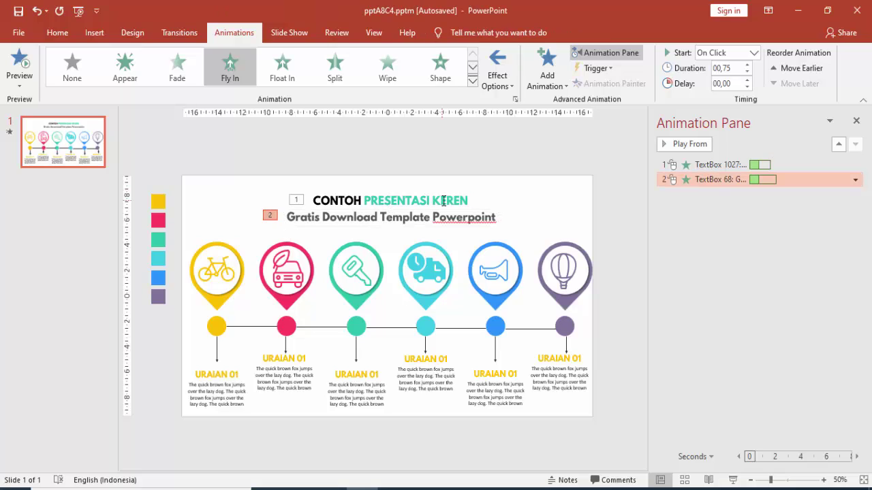
Start the subtitle With Previous, 0.50 s long after a 1.75 s delay, and preview.
click(749, 84)
click(753, 52)
click(740, 81)
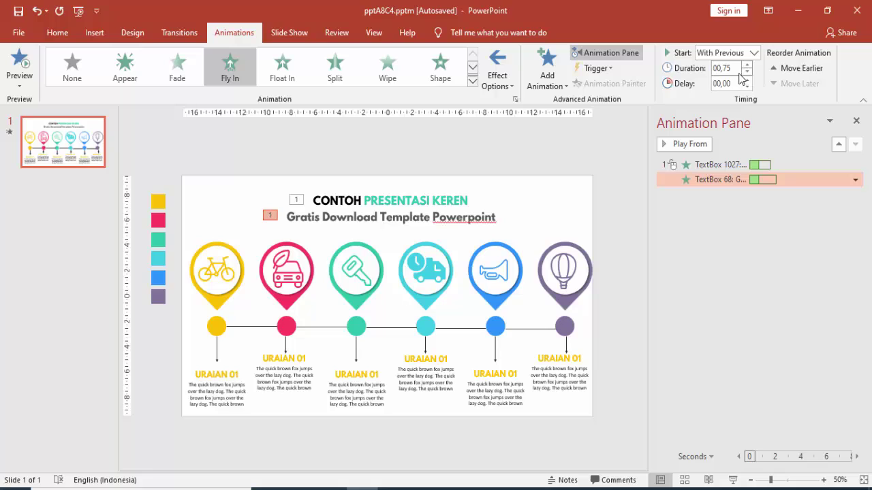
click(747, 72)
click(747, 80)
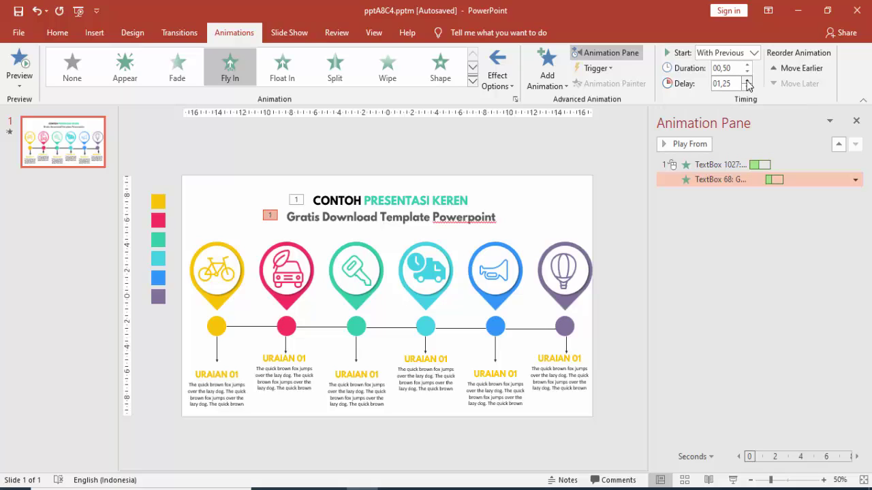
click(726, 165)
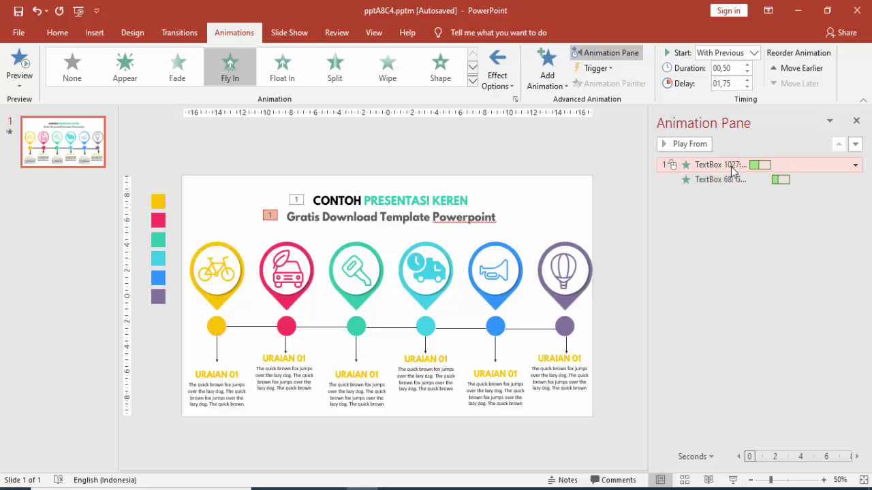
click(694, 146)
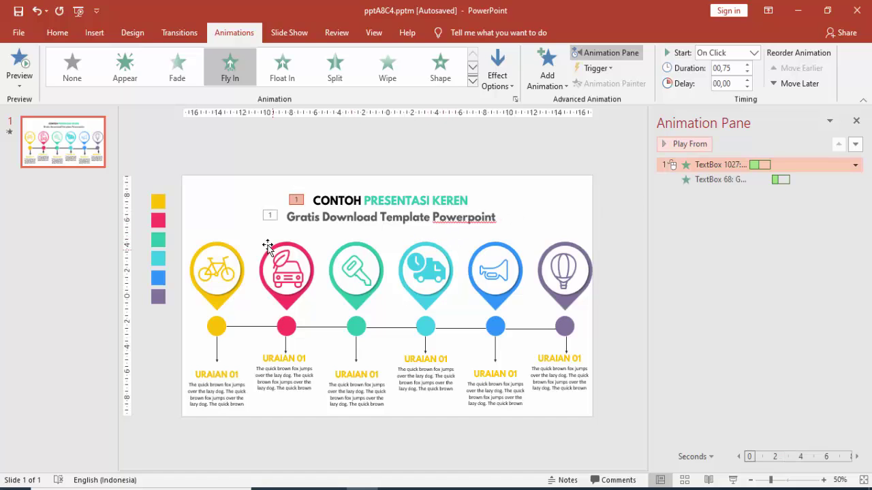
click(234, 265)
click(547, 72)
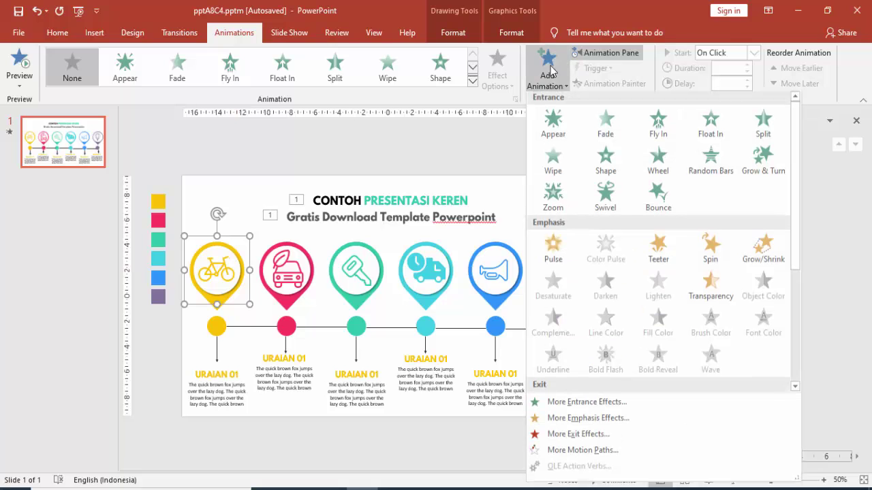
Give the bicycle pin a Fly In from Top, With Previous, 0.75 s after 3.20 s.
click(661, 131)
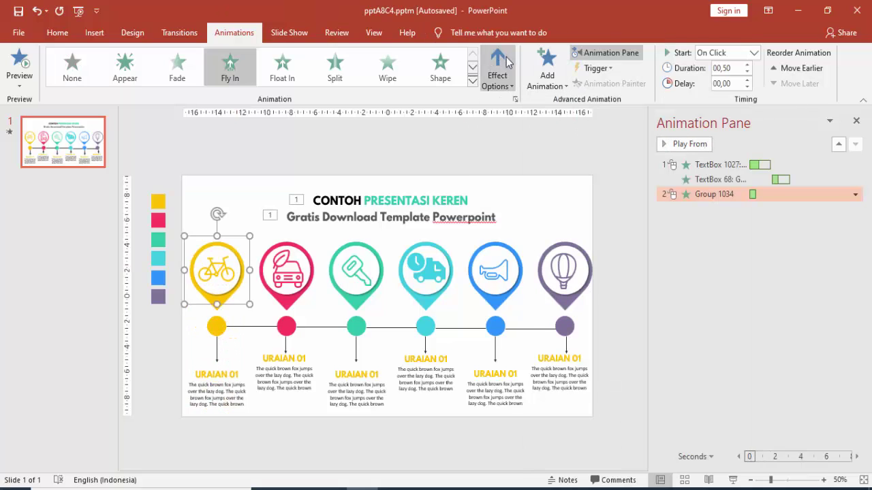
click(497, 74)
click(515, 240)
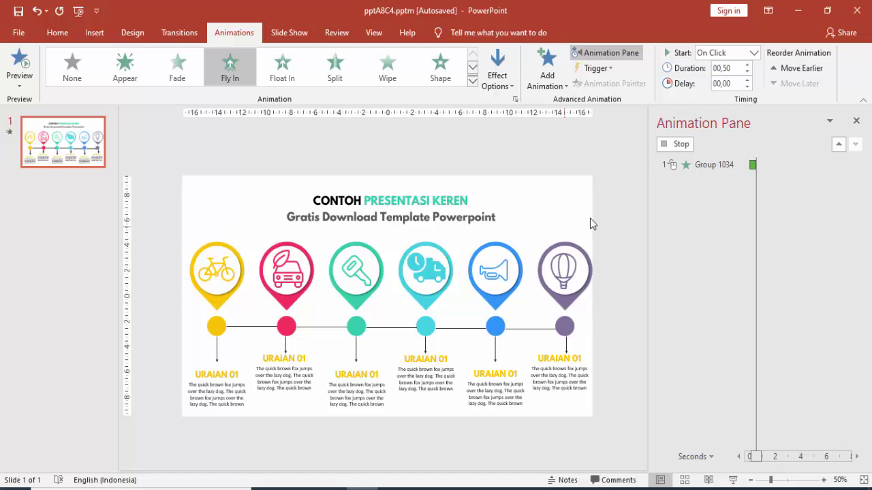
click(753, 52)
click(722, 74)
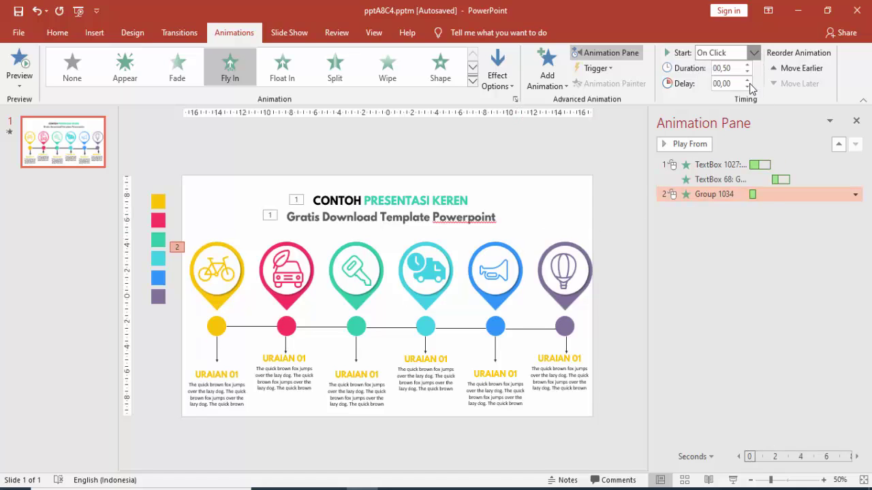
click(746, 79)
click(746, 65)
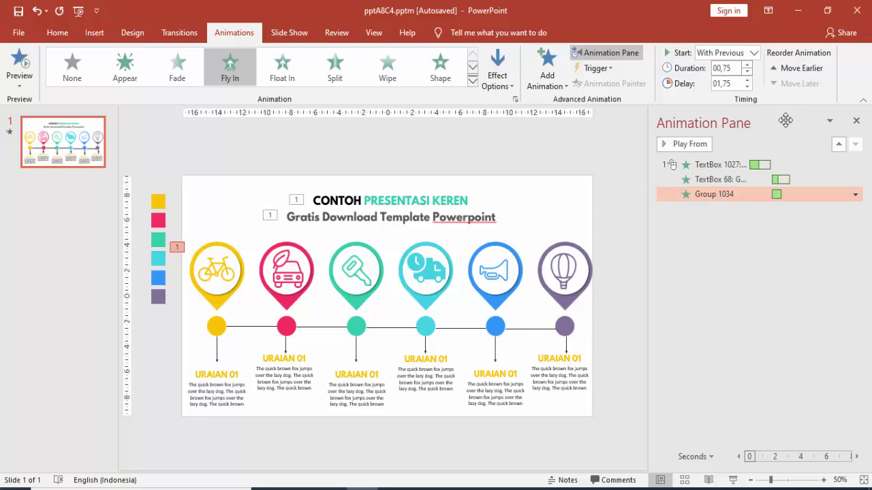
click(748, 87)
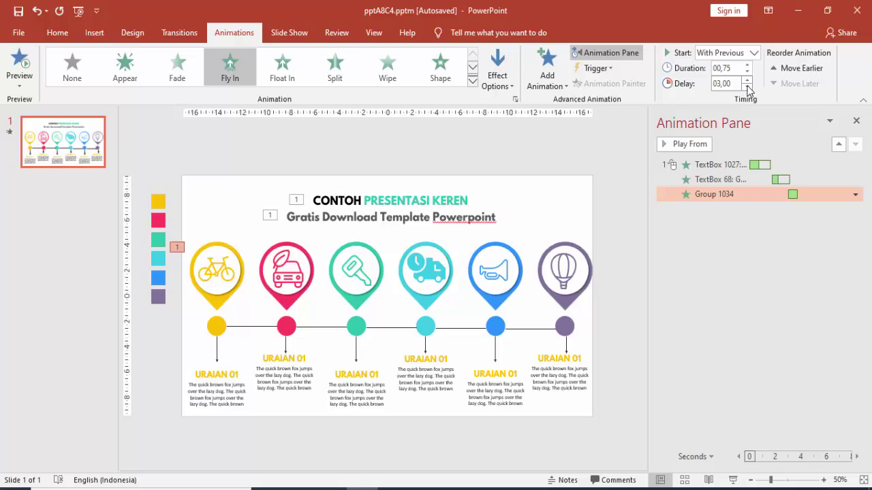
click(747, 80)
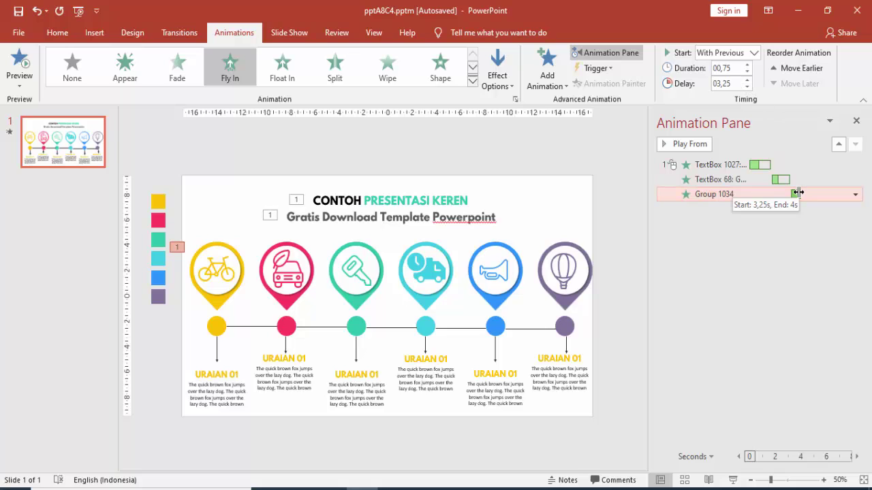
drag(796, 194, 794, 194)
Add a bounce end of about 0.5 seconds to the pin's Fly In.
double_click(794, 194)
click(337, 150)
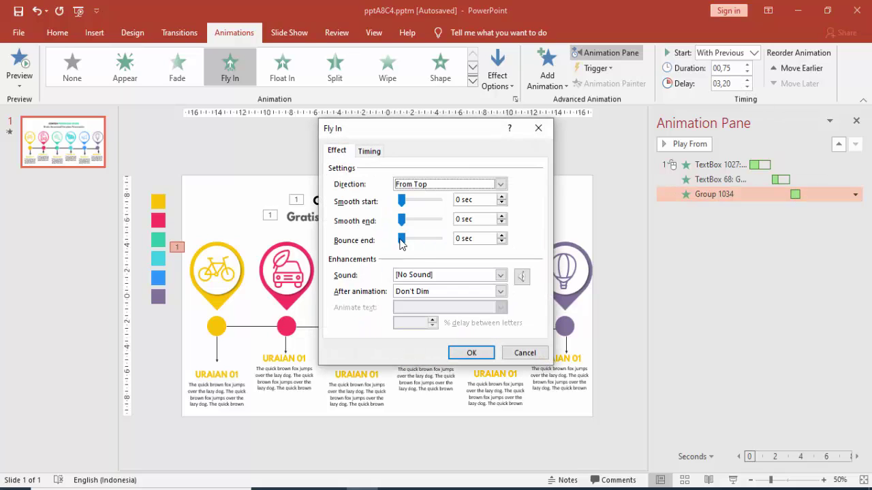
drag(402, 240, 427, 246)
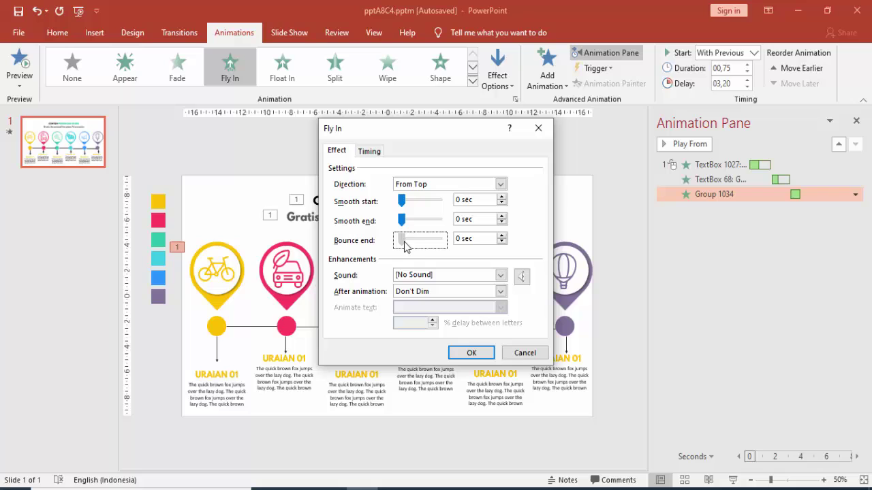
click(478, 354)
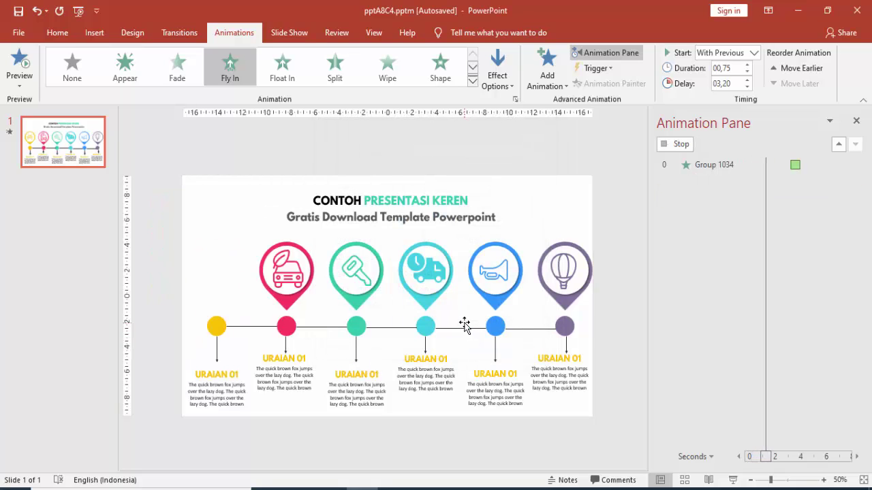
Apply a Basic Zoom entrance to the yellow timeline circle.
click(217, 325)
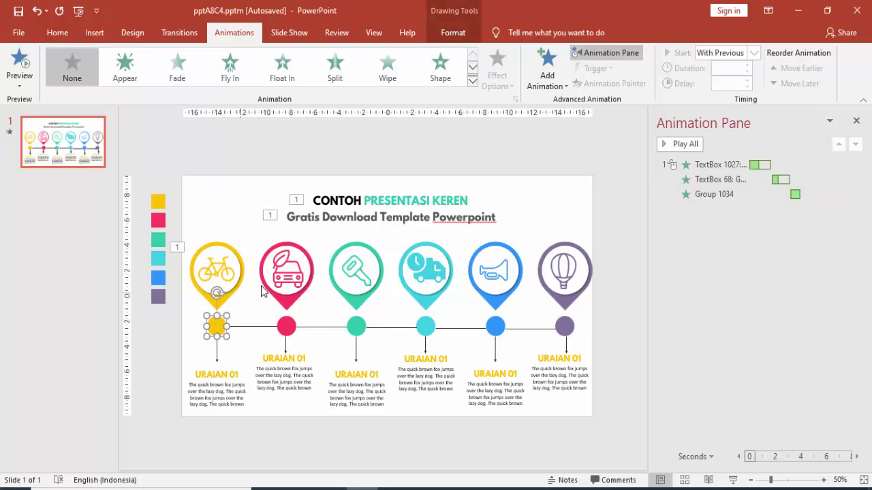
click(550, 77)
click(587, 404)
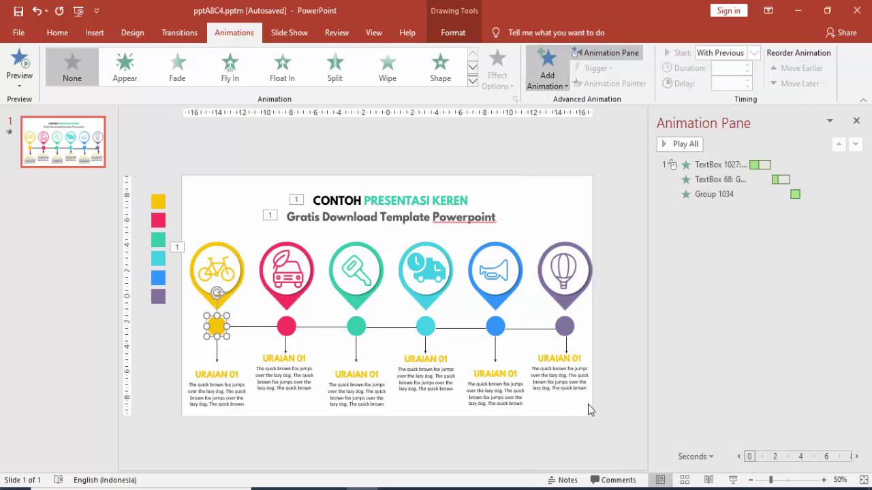
click(393, 306)
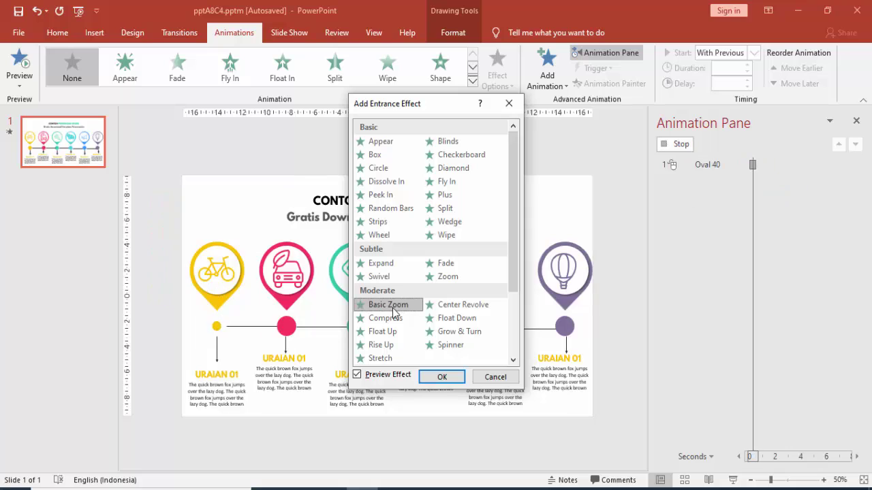
click(441, 377)
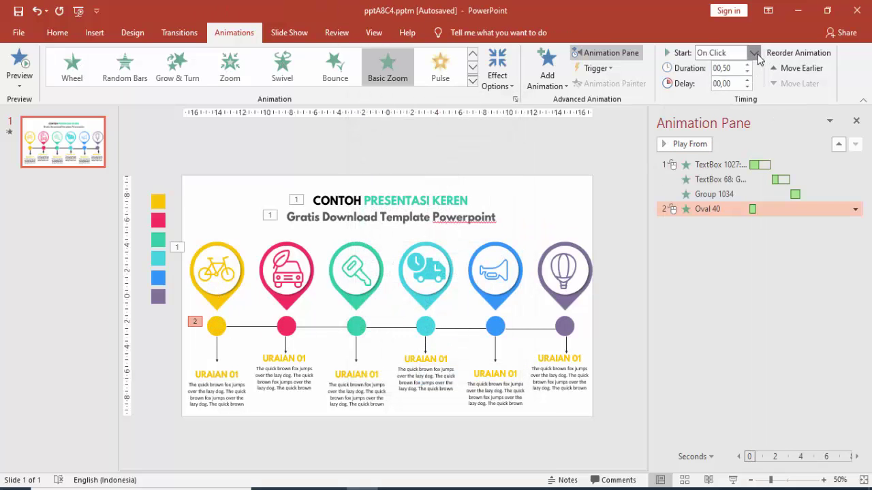
Start the circle's zoom With Previous after a 4.00 s delay and check the timings.
click(753, 53)
click(742, 80)
text(04)
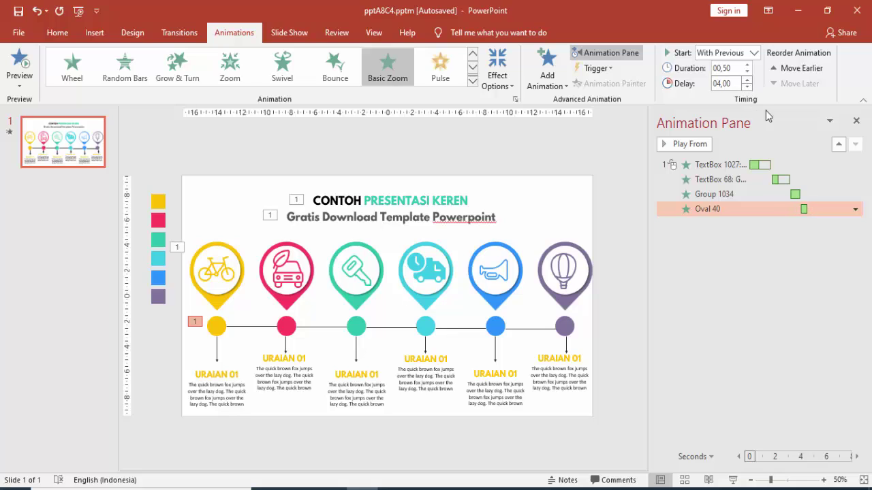
click(226, 271)
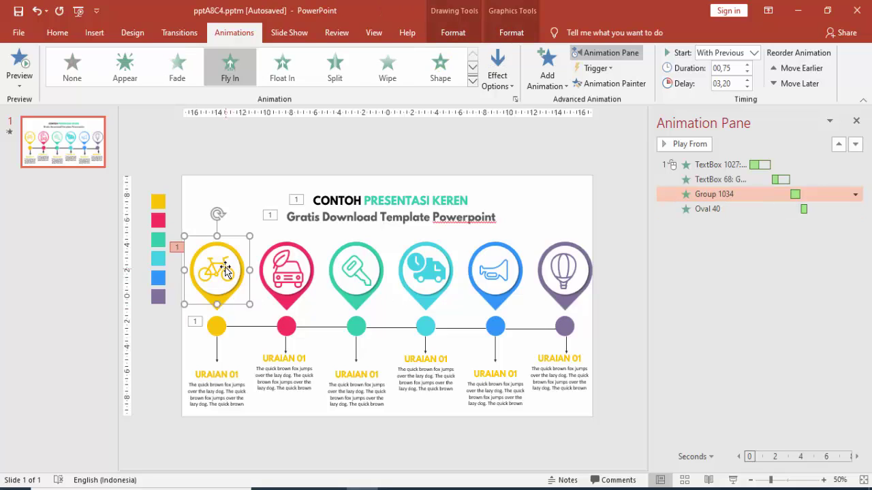
click(221, 328)
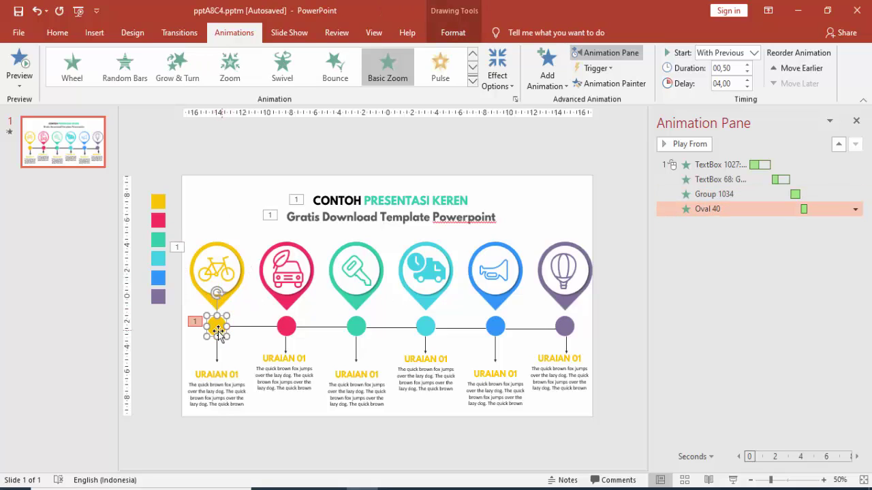
click(215, 361)
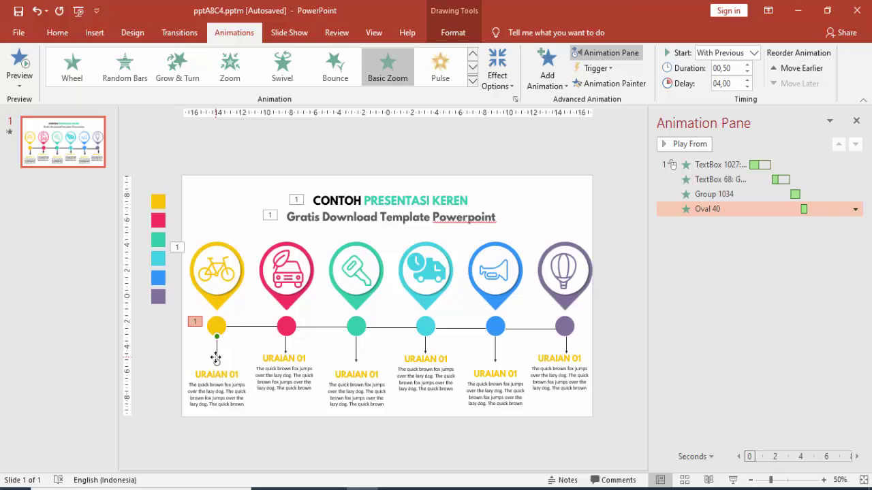
click(549, 71)
Wipe the connector in from the top, With Previous, 0.25 s after 4.50 s, then preview.
click(553, 163)
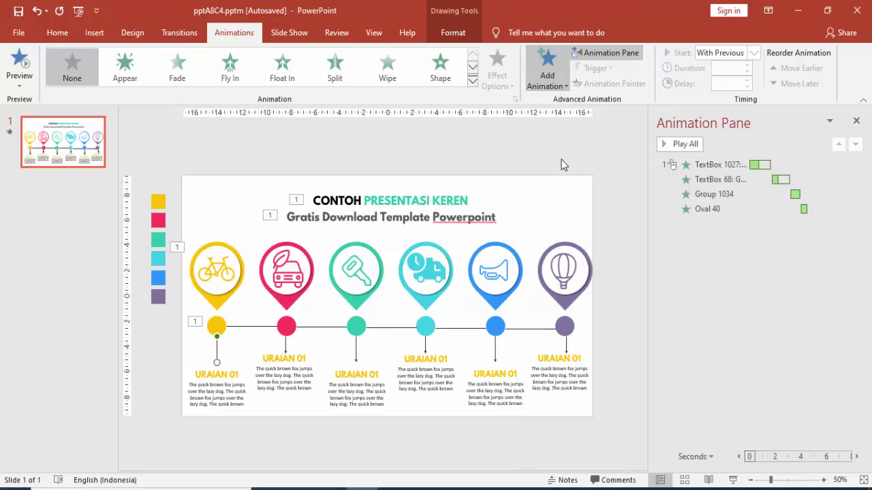
click(503, 62)
click(507, 213)
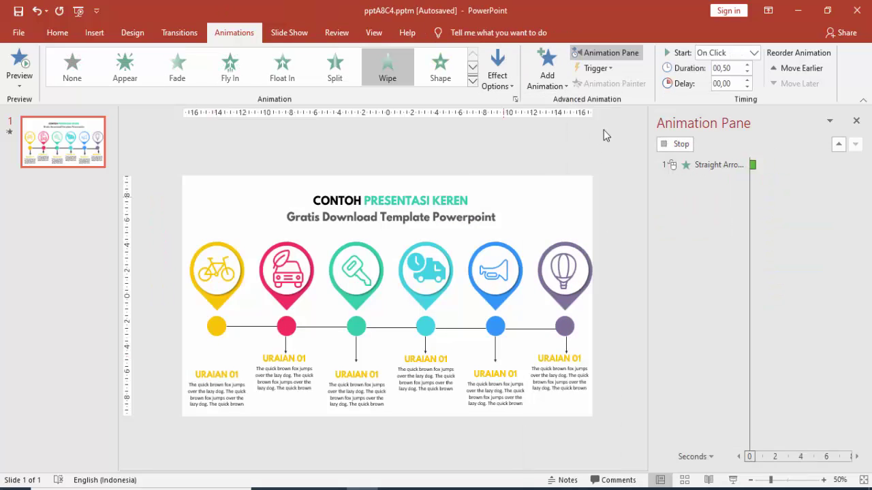
click(753, 53)
click(720, 68)
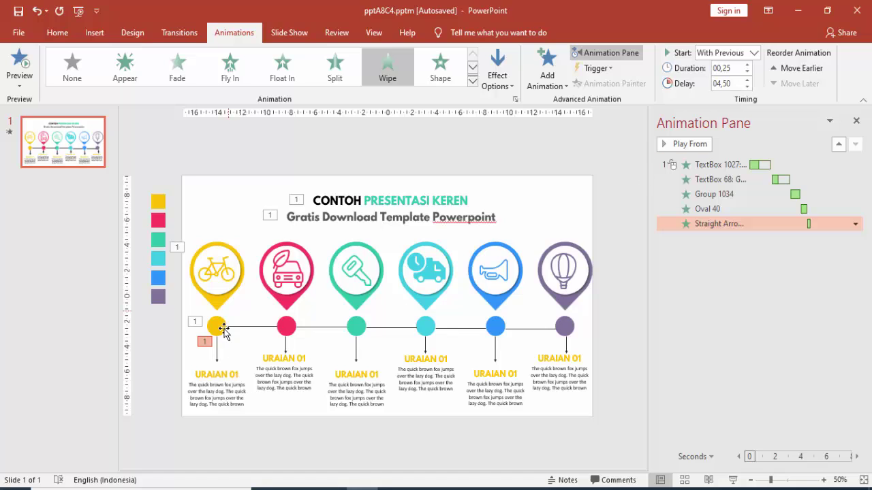
click(683, 144)
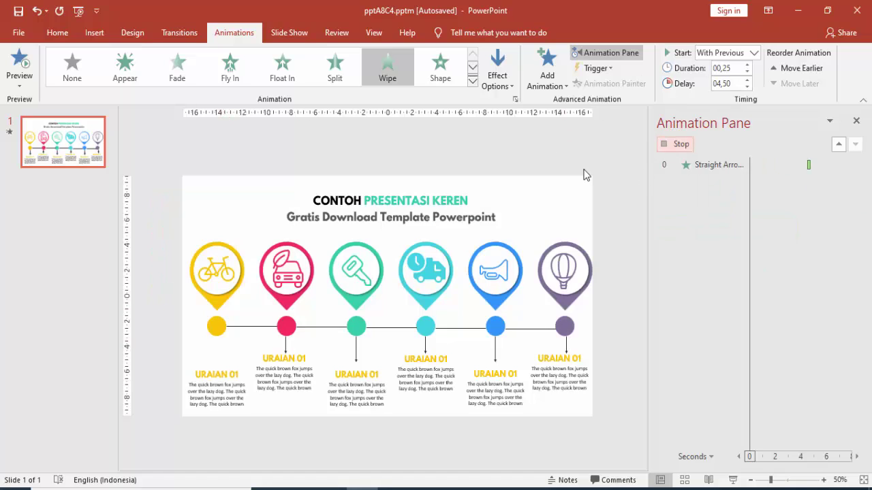
Apply a Compress entrance to the first URAIAN 01 caption title after previewing Float Up.
click(224, 371)
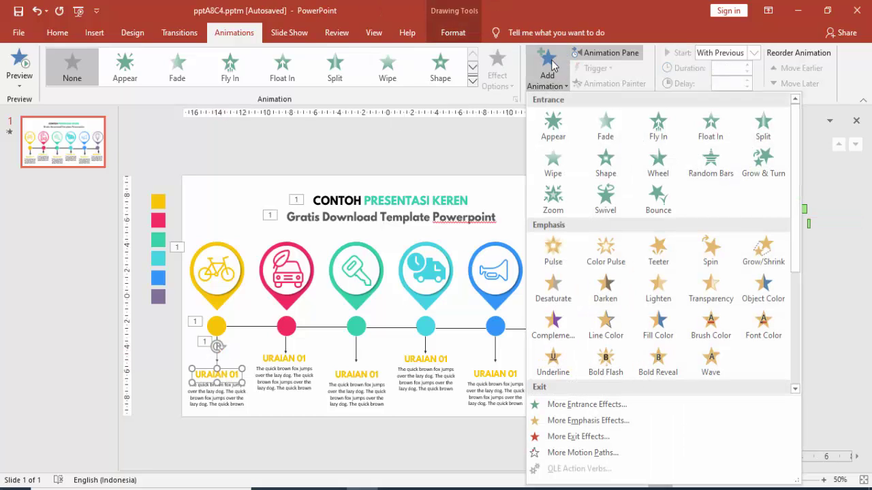
click(553, 65)
click(558, 406)
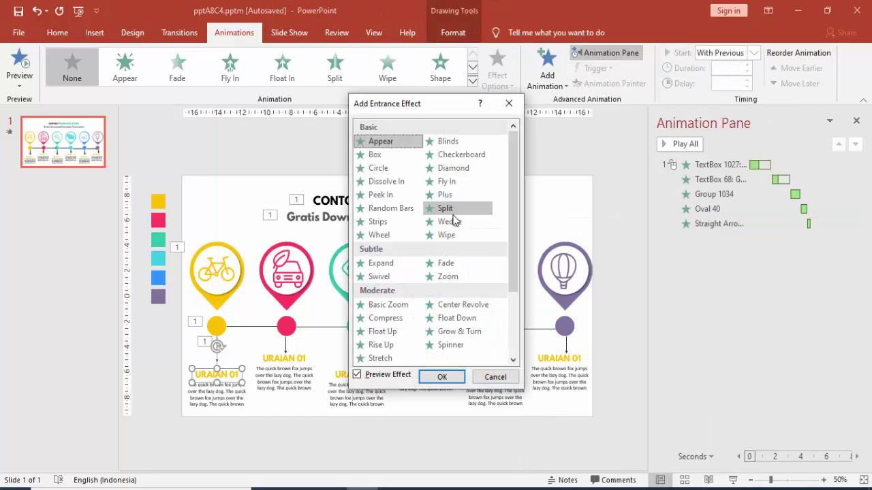
scroll(481, 202, down, 3)
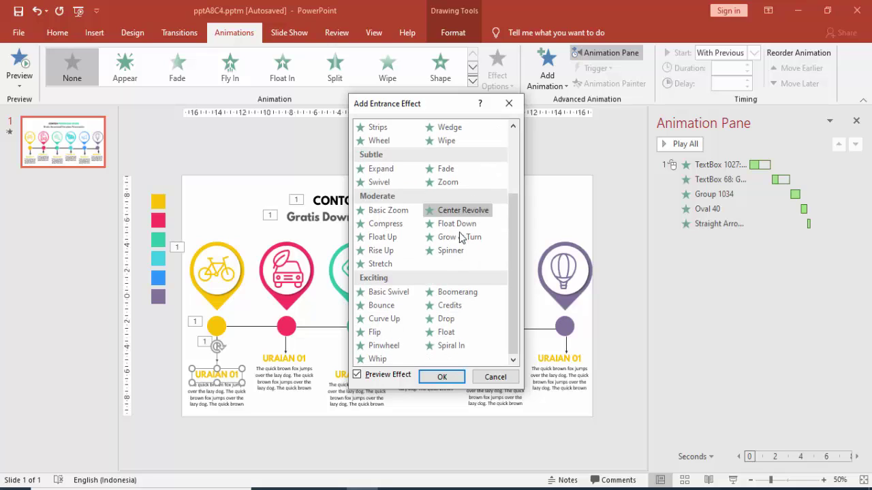
click(389, 240)
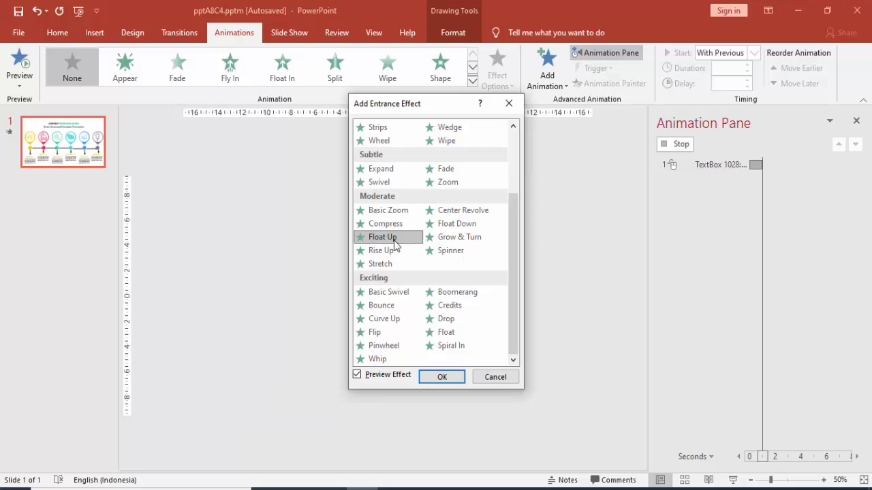
click(401, 228)
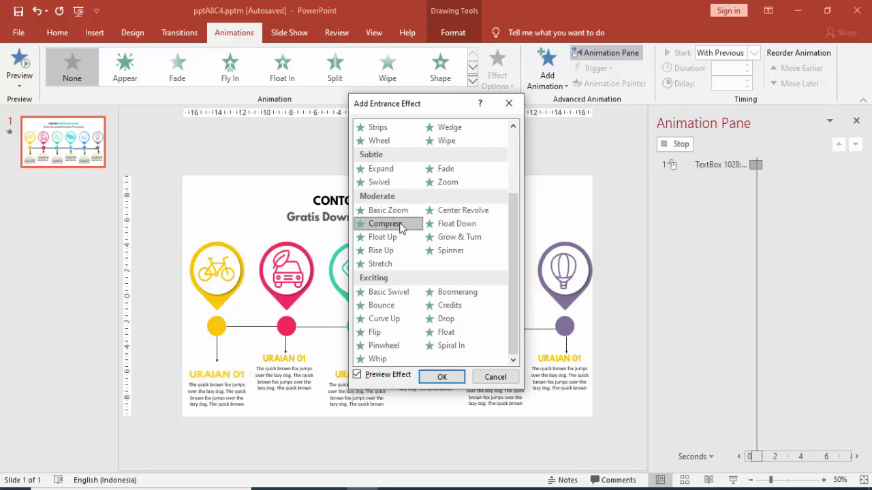
click(441, 378)
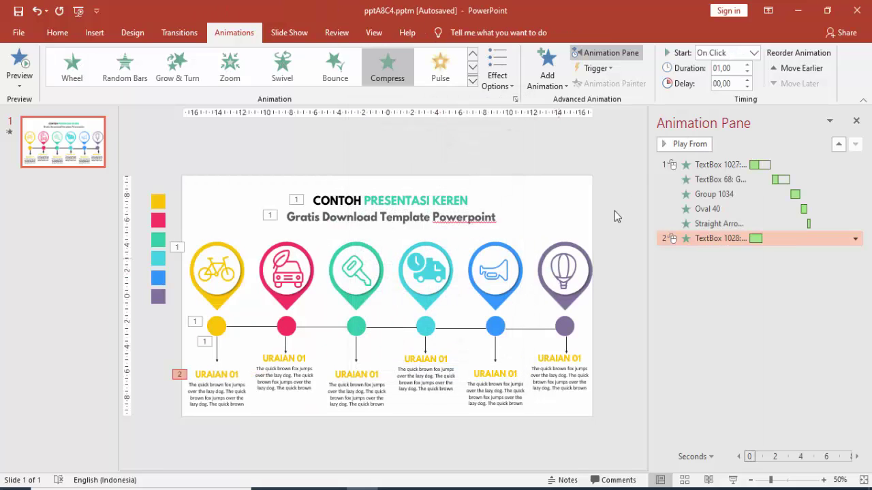
Start the caption title's Compress With Previous after a 4.75 s delay.
click(752, 53)
click(734, 82)
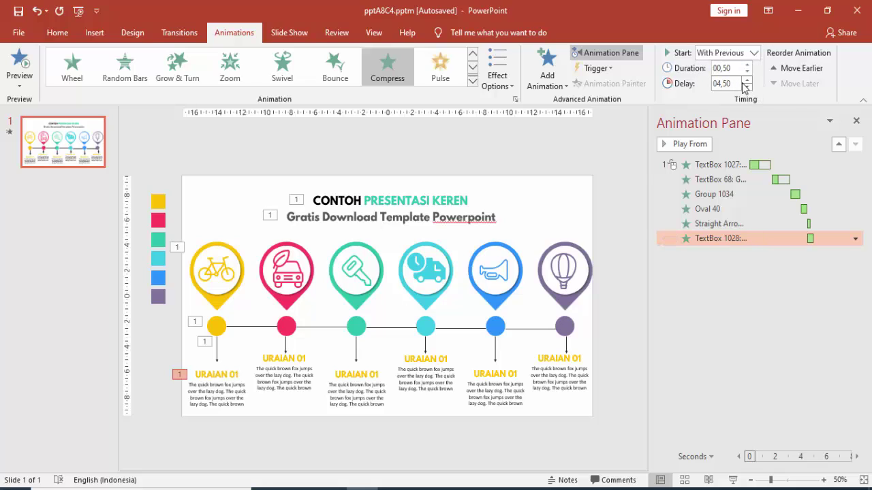
click(747, 79)
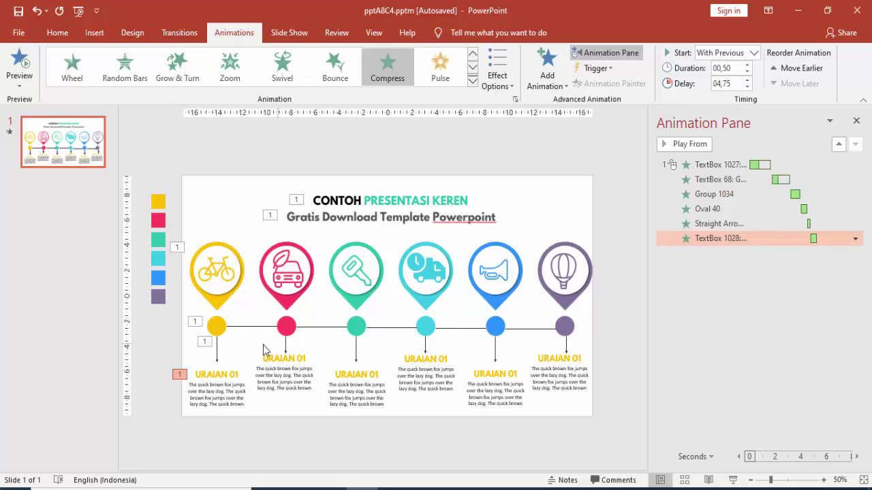
click(213, 355)
click(225, 388)
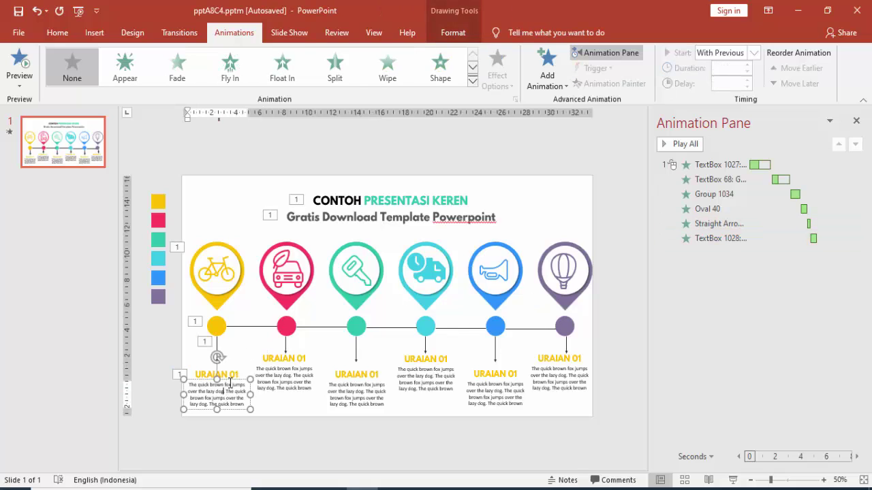
Apply an Expand entrance to the description text after previewing Flip, Pinwheel and Drop.
click(546, 68)
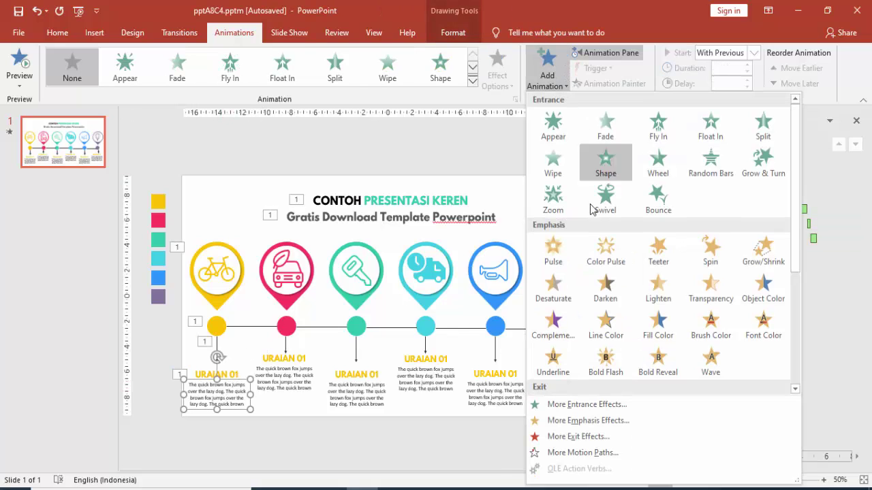
click(579, 404)
scroll(450, 314, down, 3)
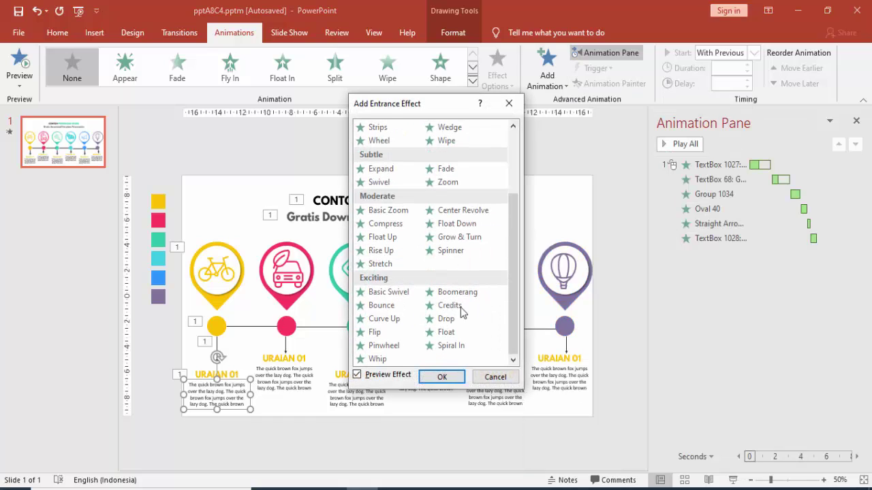
click(373, 333)
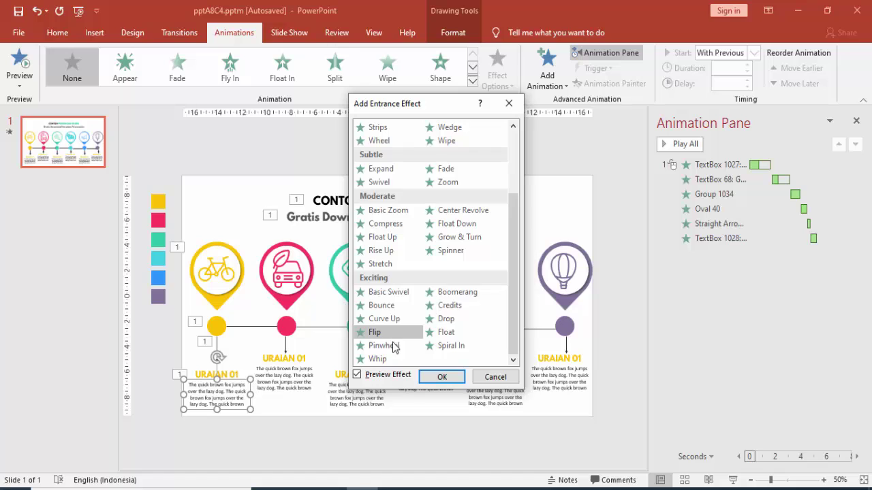
click(393, 346)
click(458, 319)
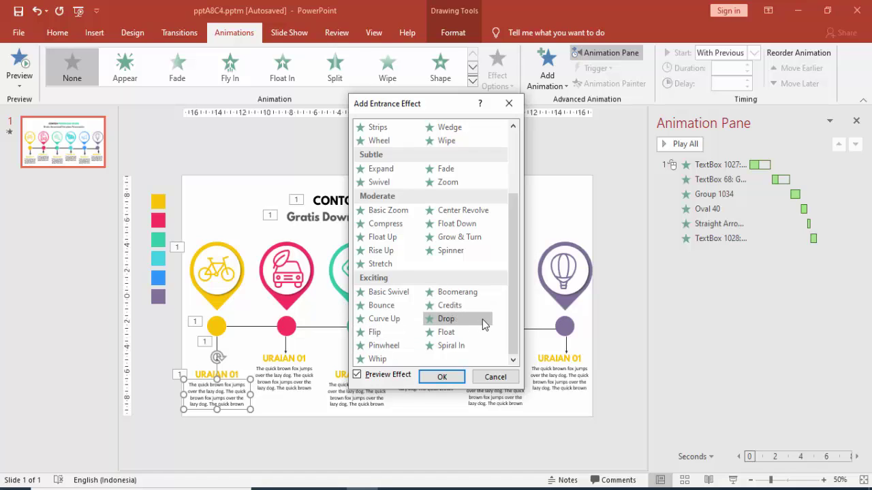
click(368, 169)
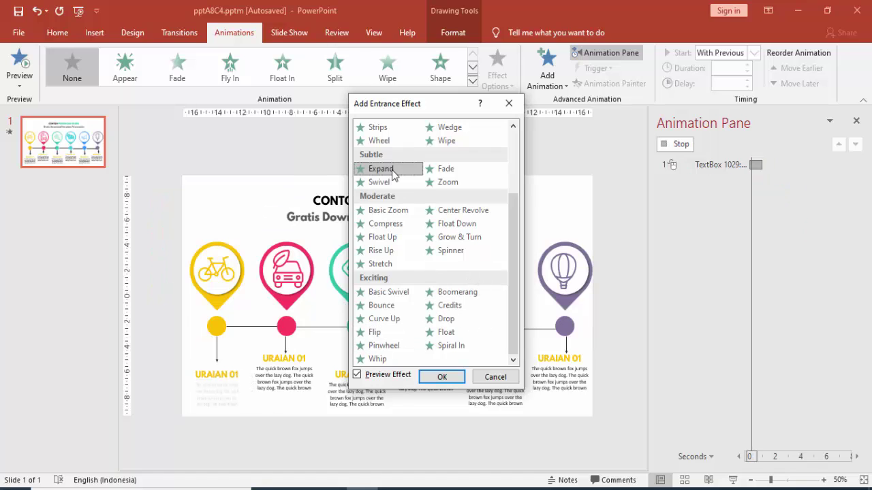
click(441, 376)
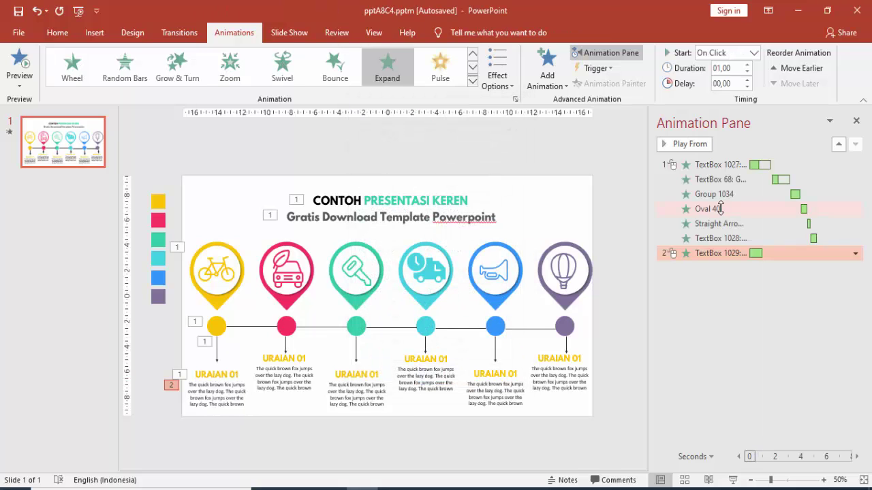
Start the description's Expand With Previous after a 4.75 s delay.
click(752, 53)
click(744, 81)
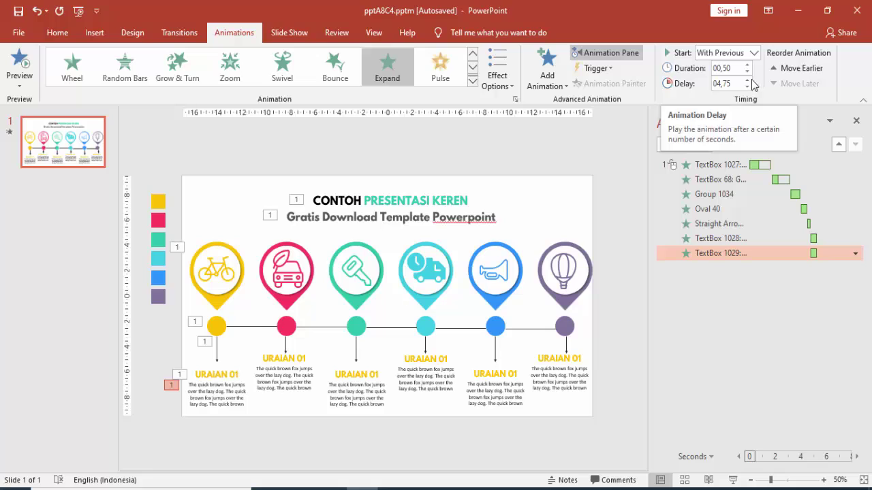
click(747, 79)
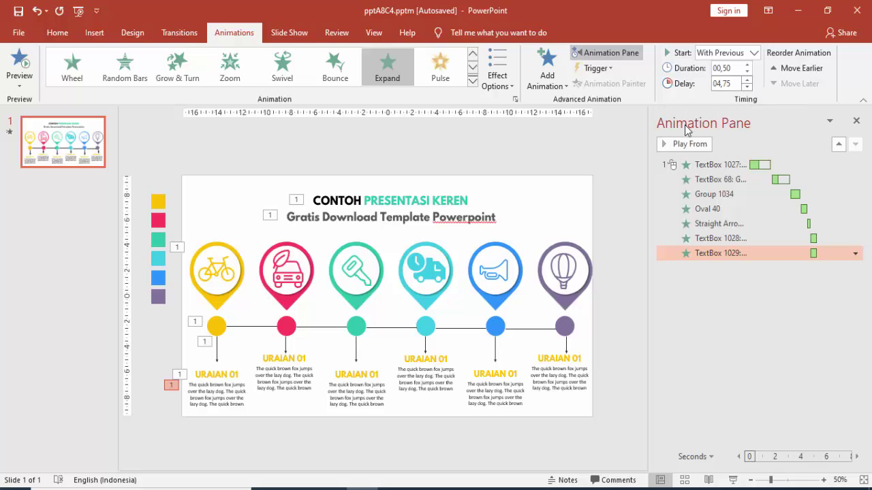
click(232, 385)
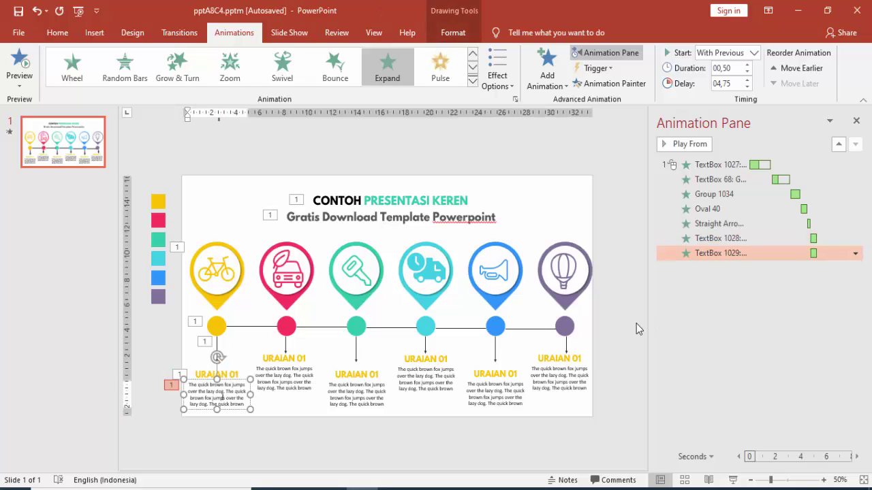
click(611, 310)
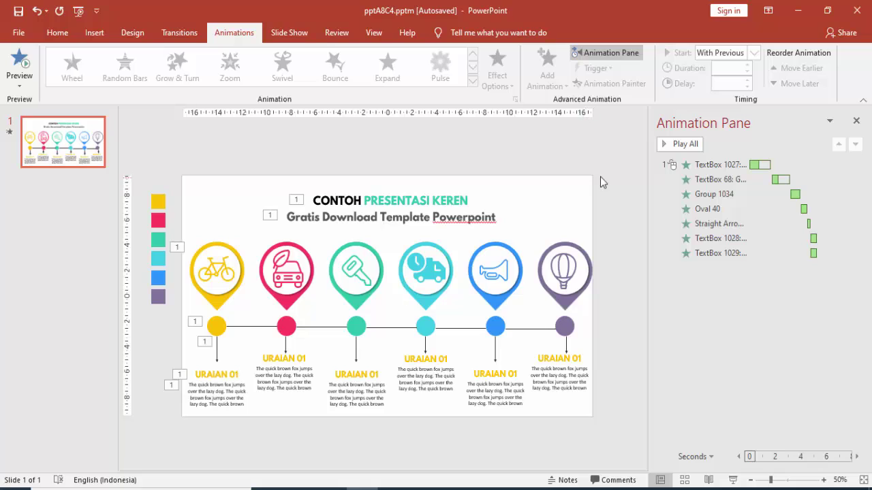
click(233, 277)
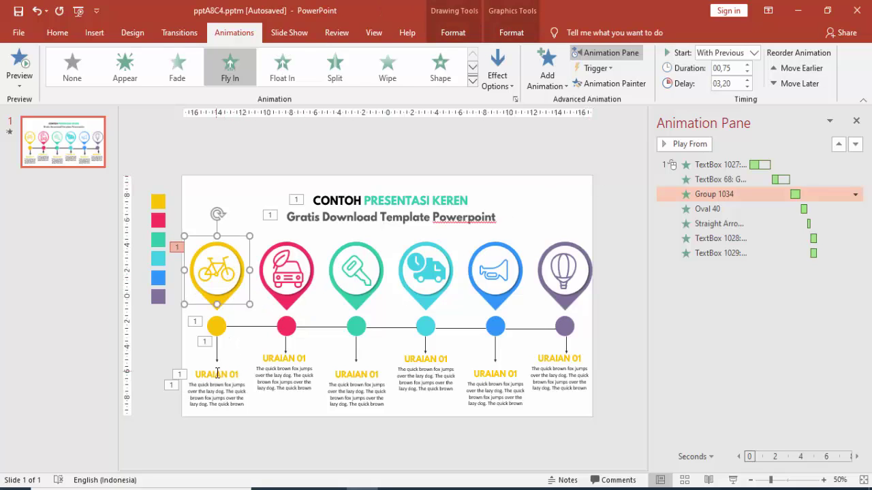
click(621, 303)
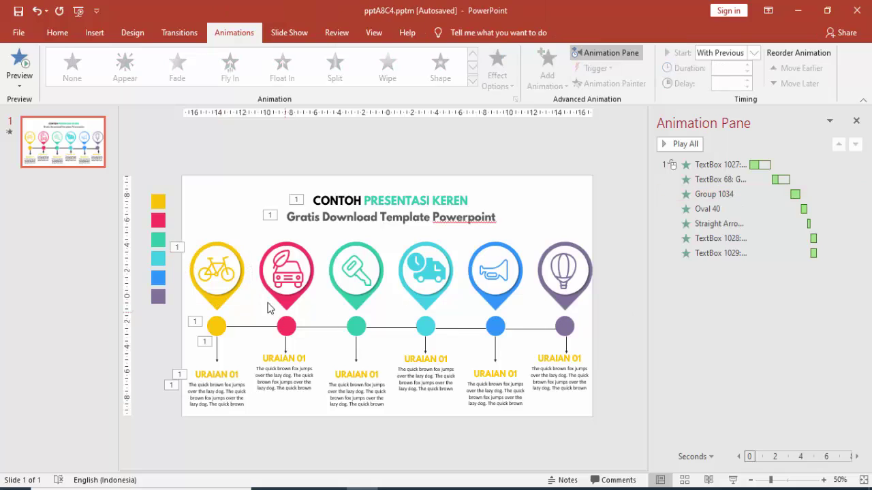
Give the connector line between the yellow and pink dots a Wipe entrance.
click(227, 284)
click(217, 327)
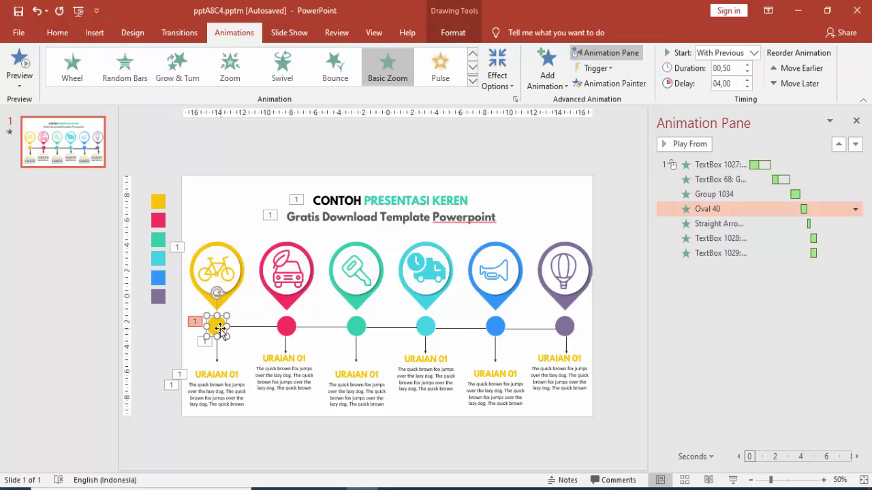
click(286, 327)
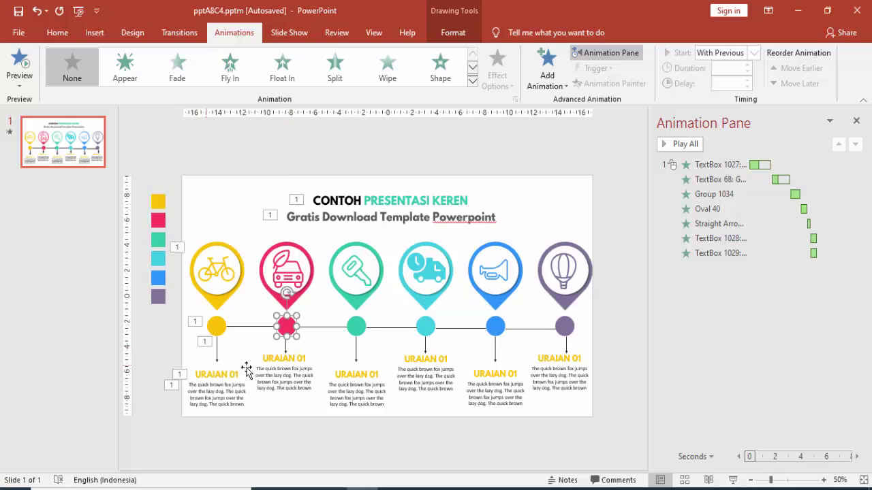
click(250, 331)
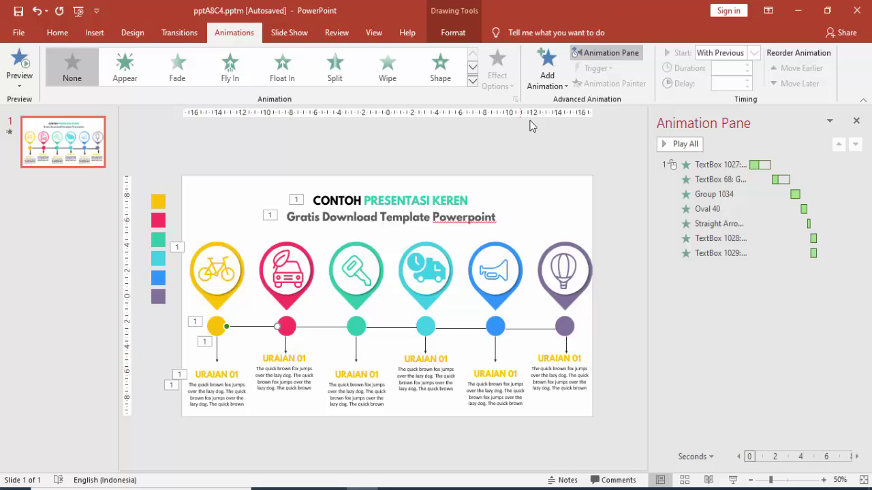
click(547, 68)
click(549, 159)
Make the connector wipe from the left, With Previous, after a 05,25 s delay.
click(497, 75)
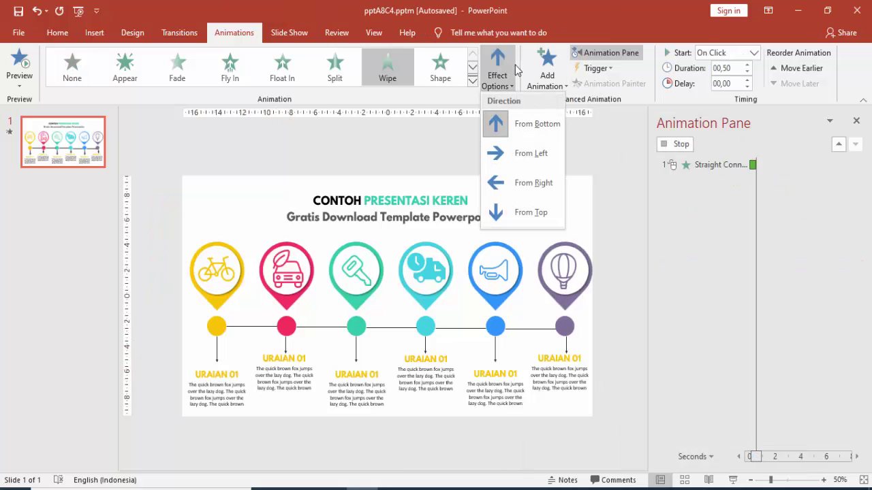
click(514, 154)
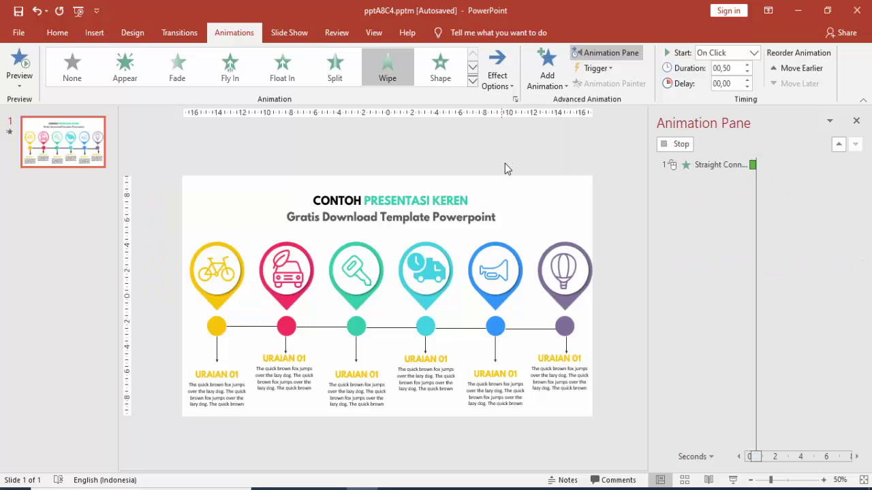
click(749, 53)
click(725, 77)
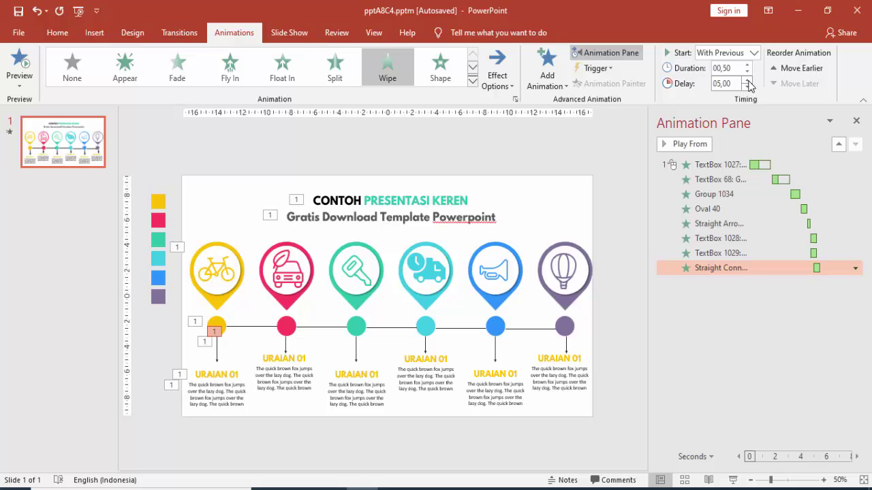
click(700, 163)
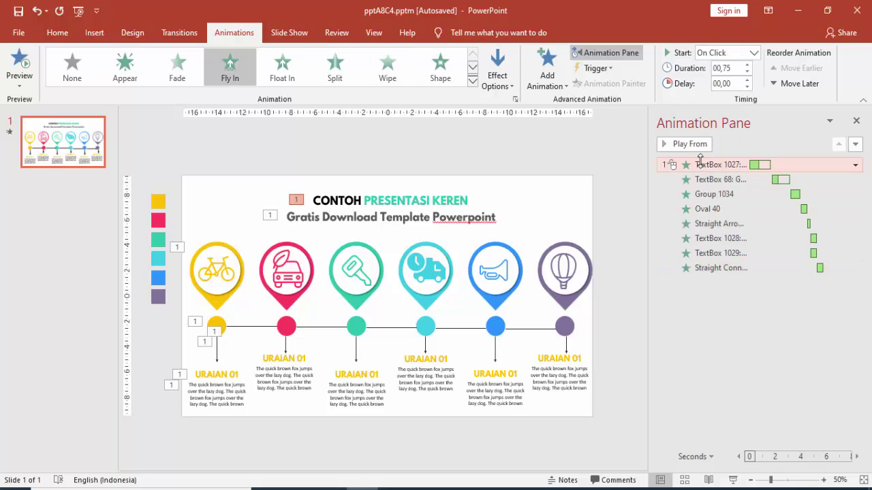
Preview from Group 1034 onward, then copy the bicycle pin's Fly In onto the pink car pin.
click(706, 197)
click(684, 143)
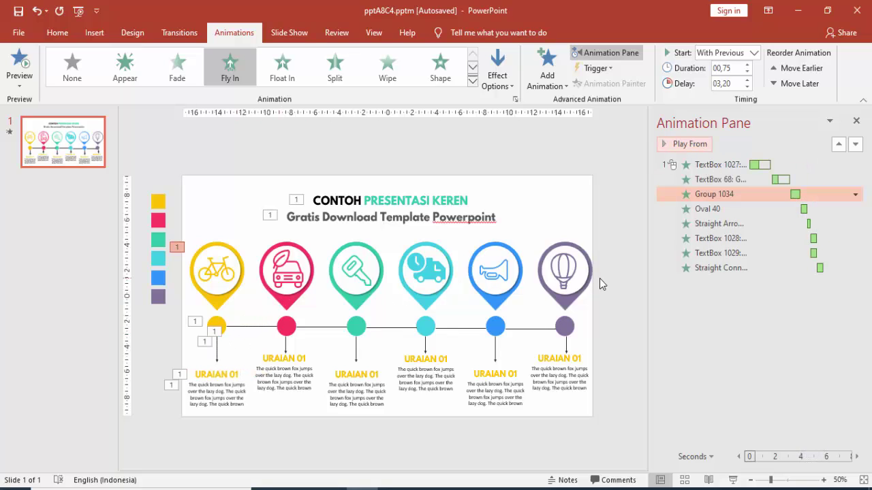
click(239, 283)
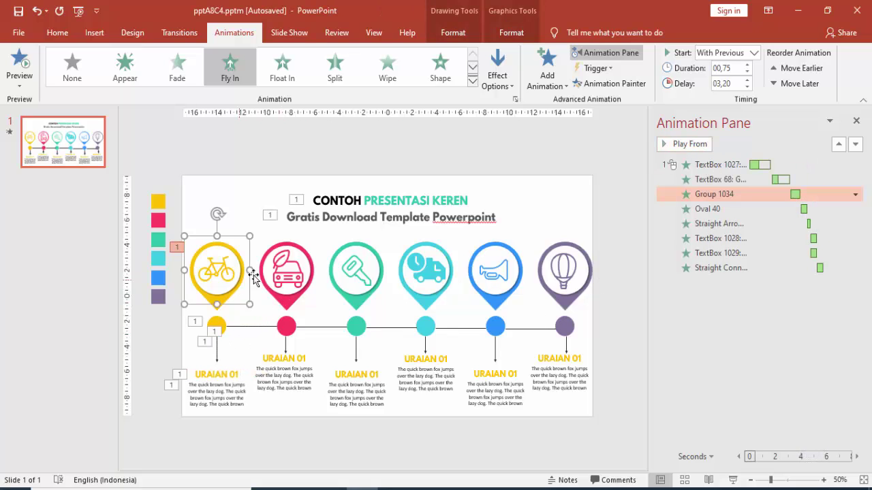
click(590, 85)
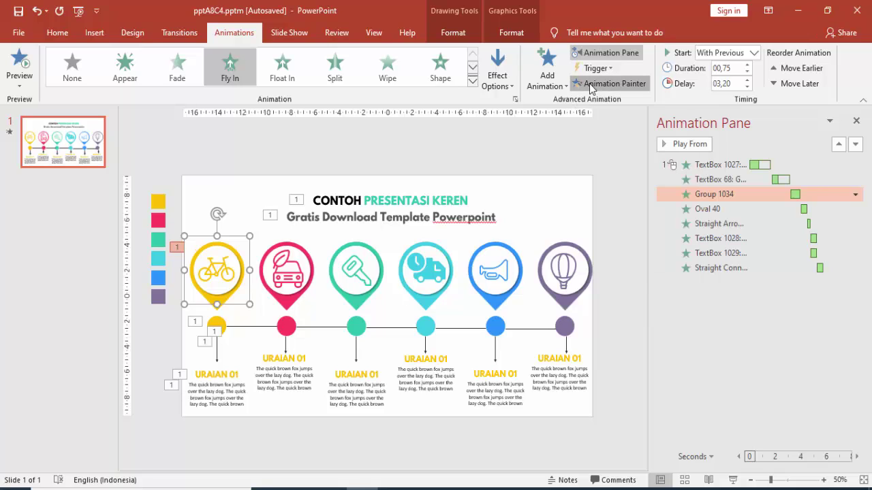
click(288, 285)
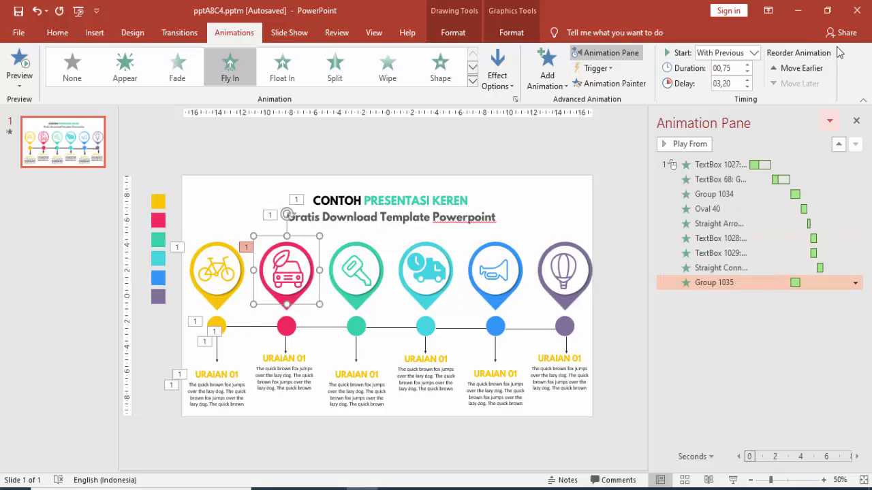
Raise the pink car pin's fly-in delay to about 05,50 s so it follows the yellow column.
click(747, 80)
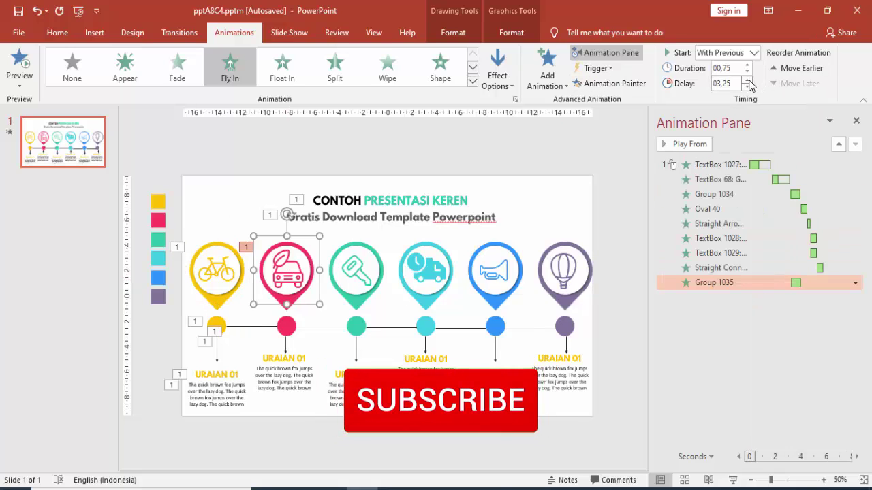
click(747, 80)
click(747, 80)
click(747, 80)
click(747, 80)
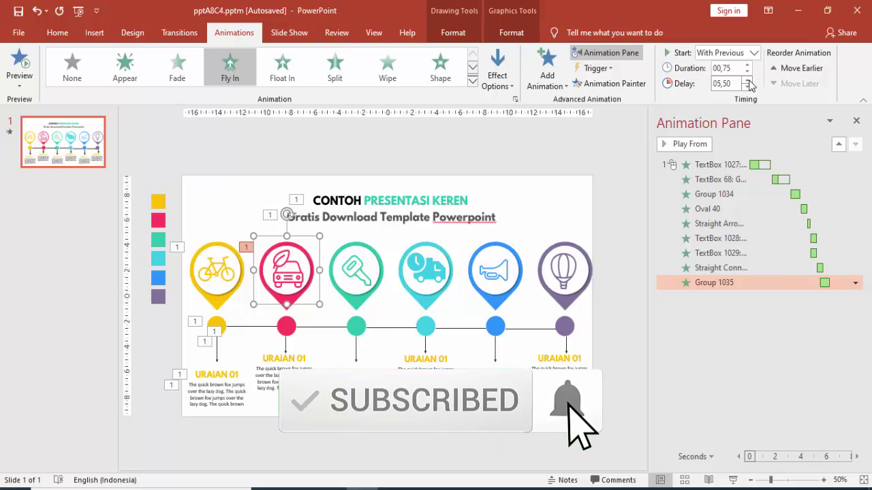
click(747, 80)
click(259, 329)
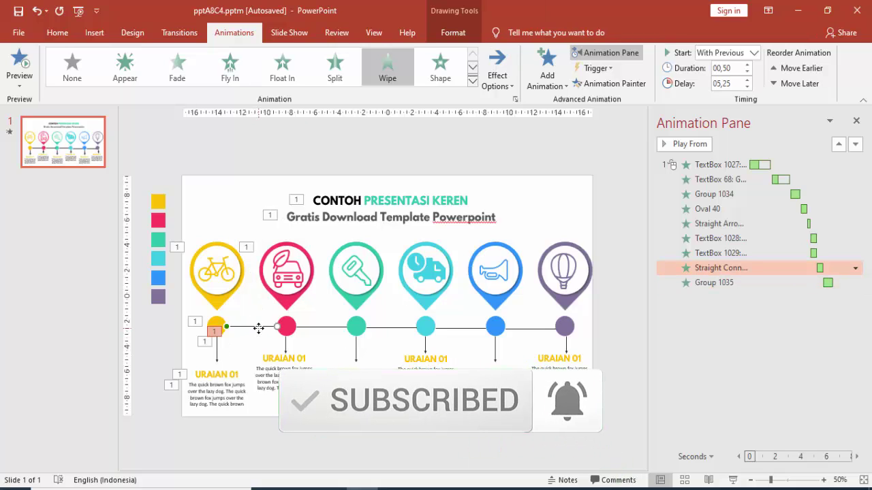
Copy the yellow circle's zoom onto the pink circle, With Previous, delayed to 06,50 s.
click(284, 285)
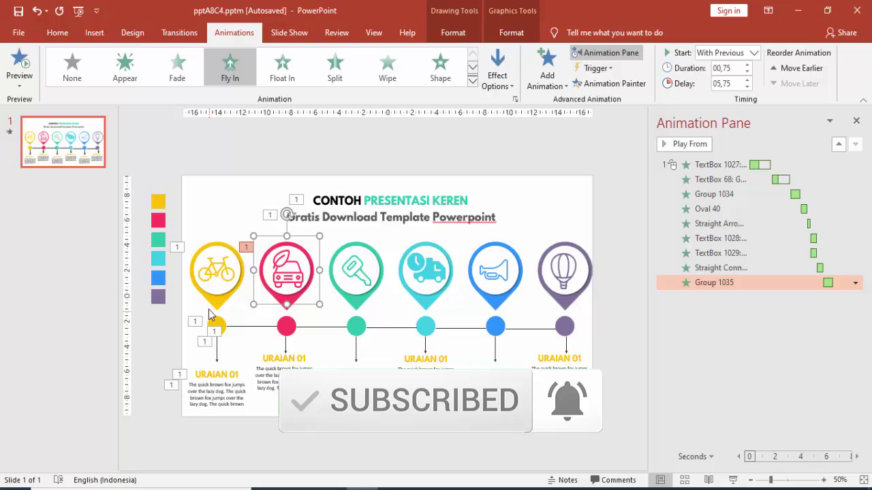
click(217, 326)
click(591, 84)
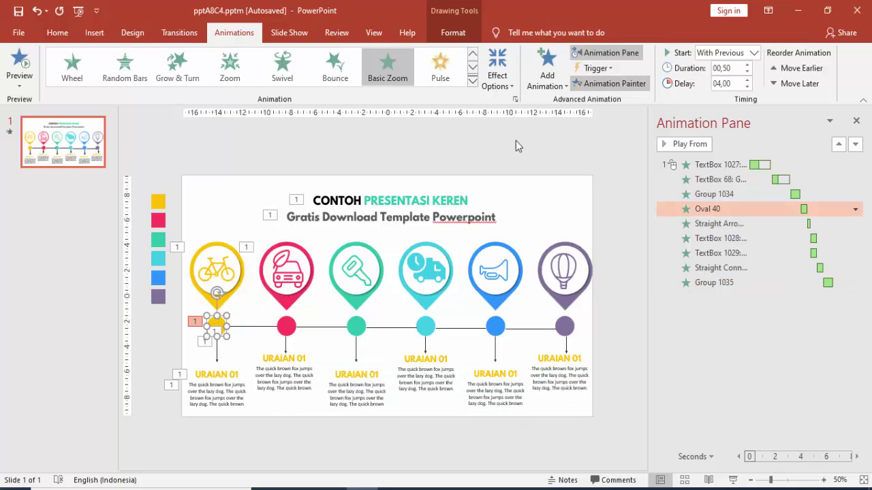
click(286, 329)
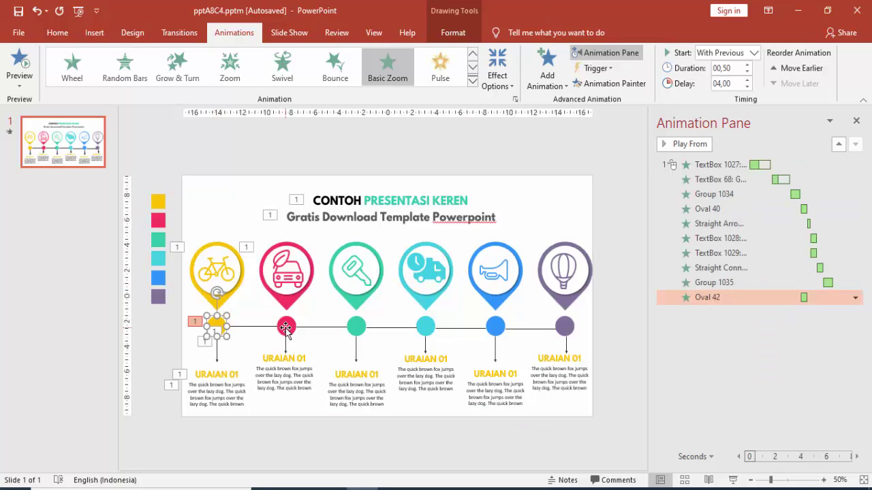
click(728, 52)
click(733, 80)
click(747, 81)
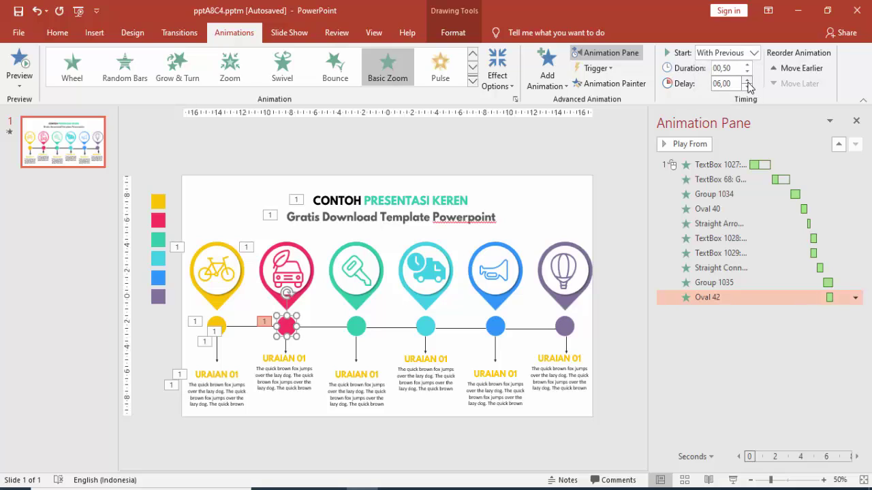
click(747, 81)
click(747, 80)
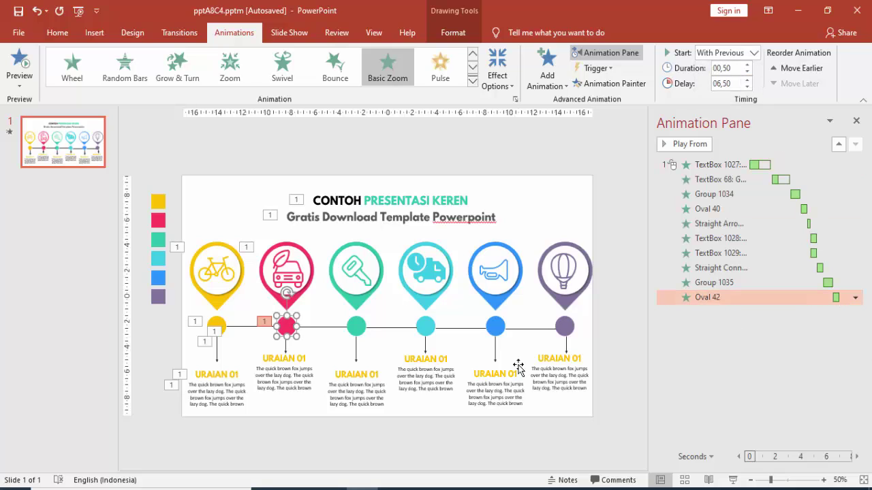
Copy the yellow arrow's wipe onto the pink arrow, lasting 00,25 s after 06,75 s.
click(219, 353)
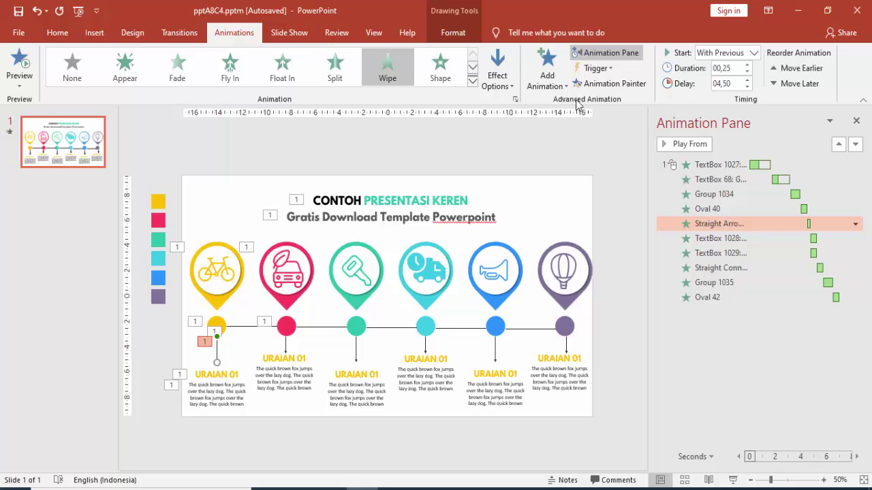
click(607, 83)
click(286, 353)
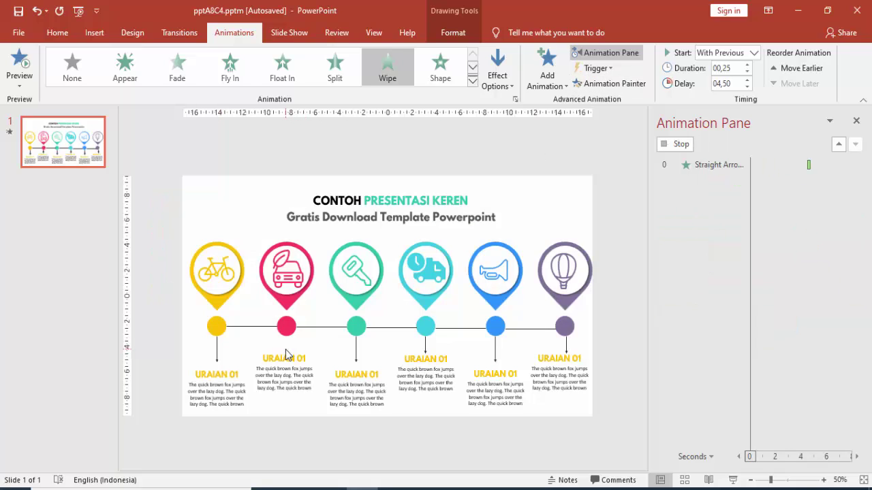
double_click(720, 83)
text(06)
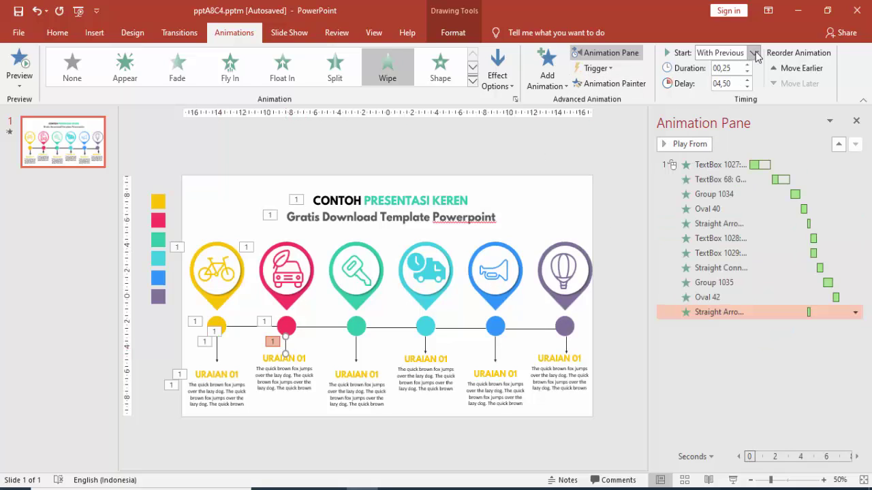
click(753, 52)
click(722, 80)
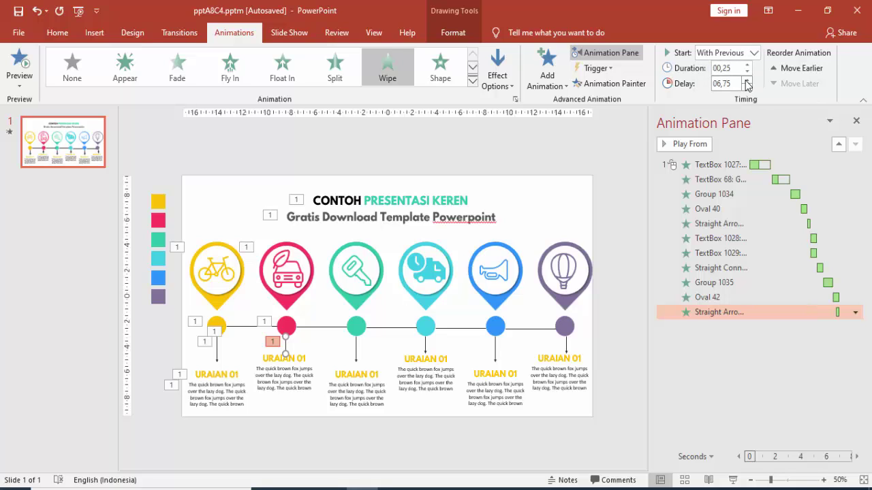
Copy the yellow URAIAN 01 title's compress animation onto the pink title, delayed to 07,25 s.
click(225, 377)
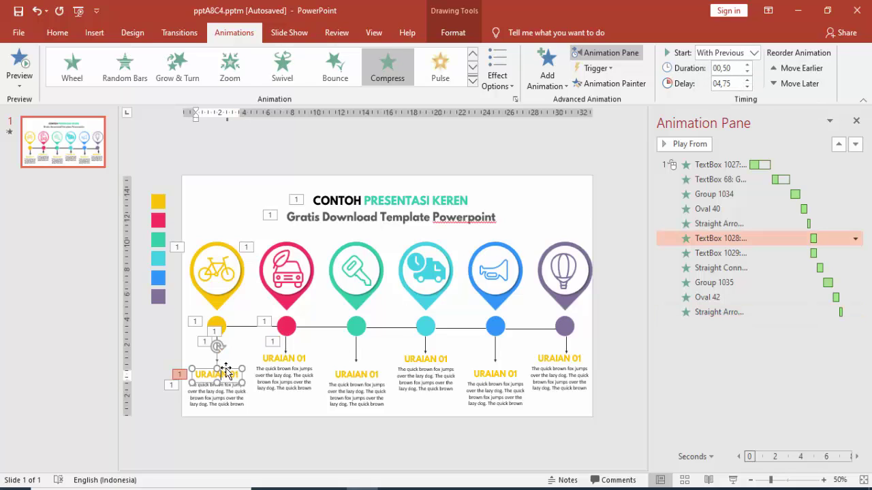
click(610, 83)
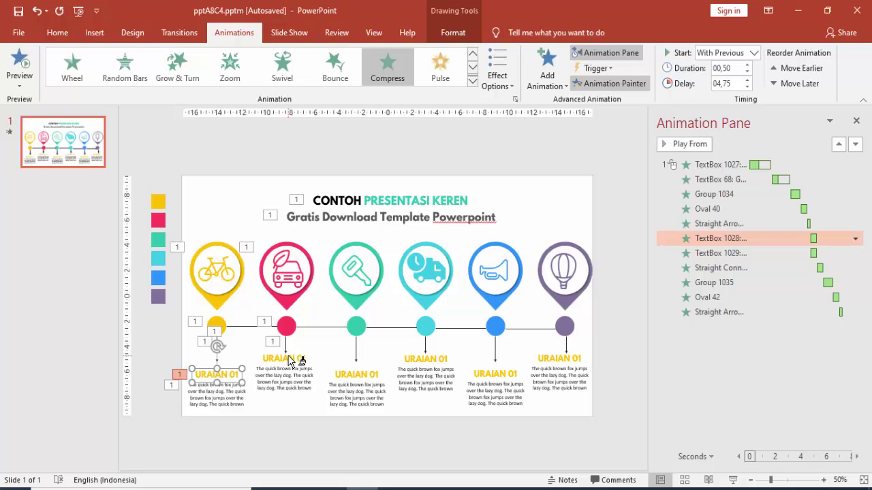
click(292, 360)
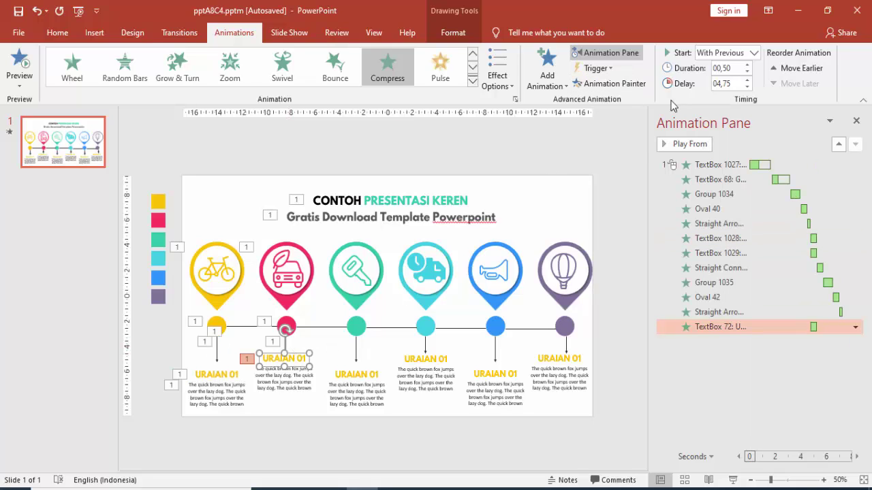
click(753, 52)
click(722, 130)
double_click(724, 83)
text(7)
key(Return)
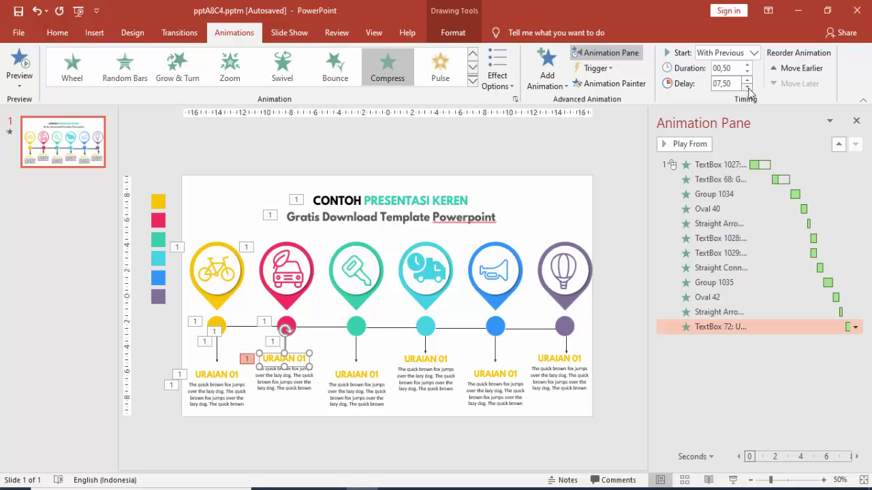
click(747, 87)
Copy the yellow description's expand animation onto the pink description, With Previous, delayed to about 07,25 s.
click(219, 390)
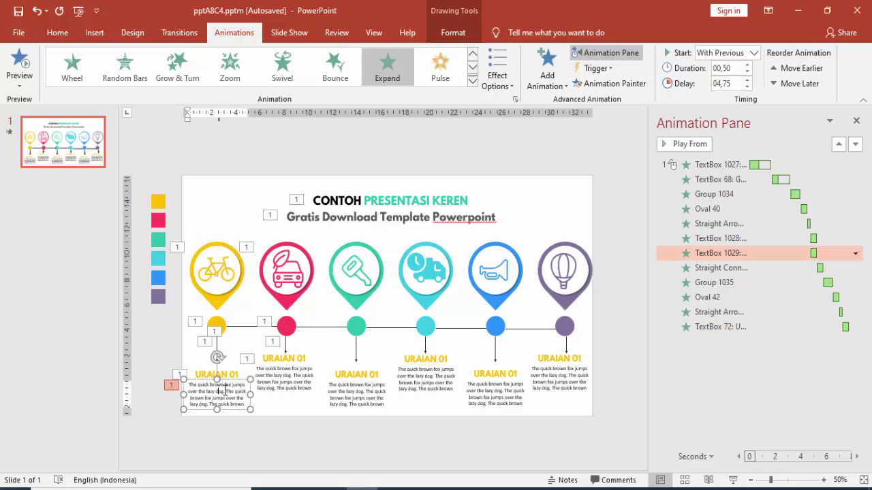
click(244, 374)
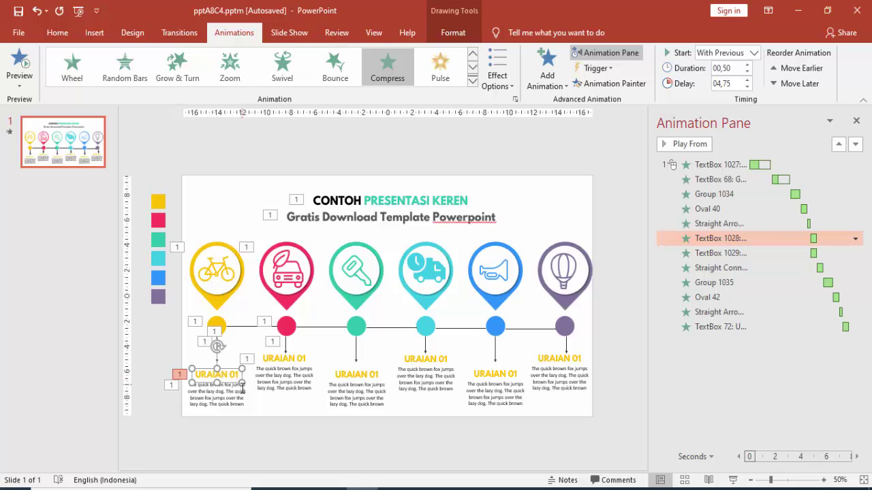
click(243, 386)
click(610, 83)
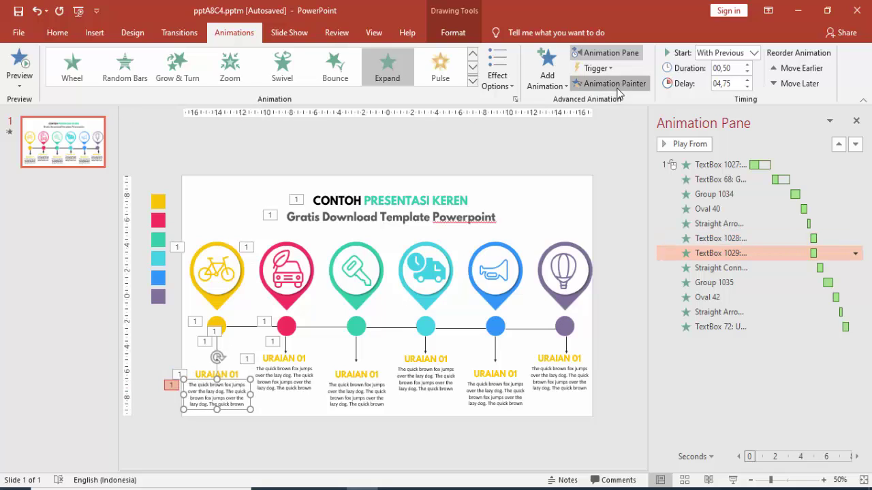
click(298, 373)
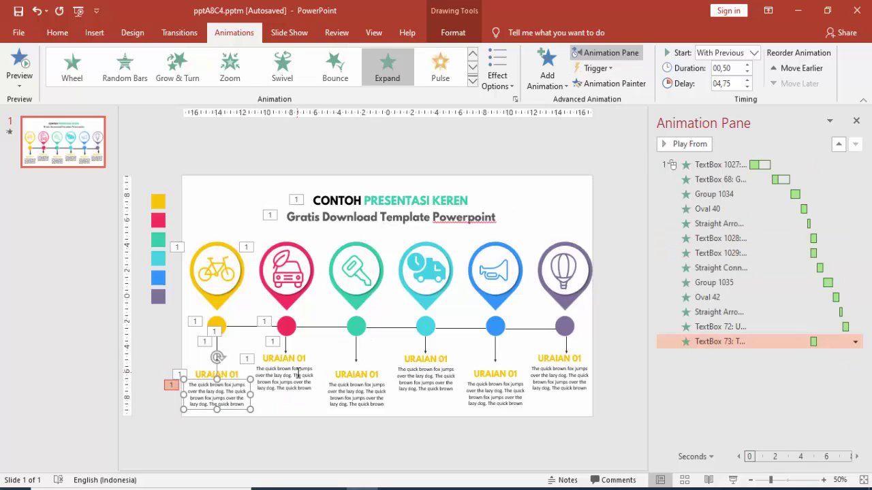
click(754, 52)
click(747, 79)
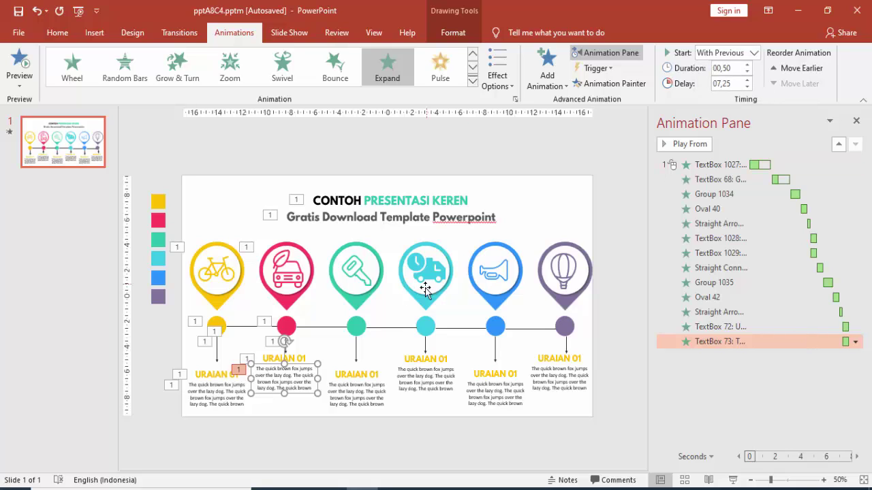
click(243, 327)
Copy the connector's wipe onto the pink-to-teal line, With Previous, with a later delay.
click(636, 84)
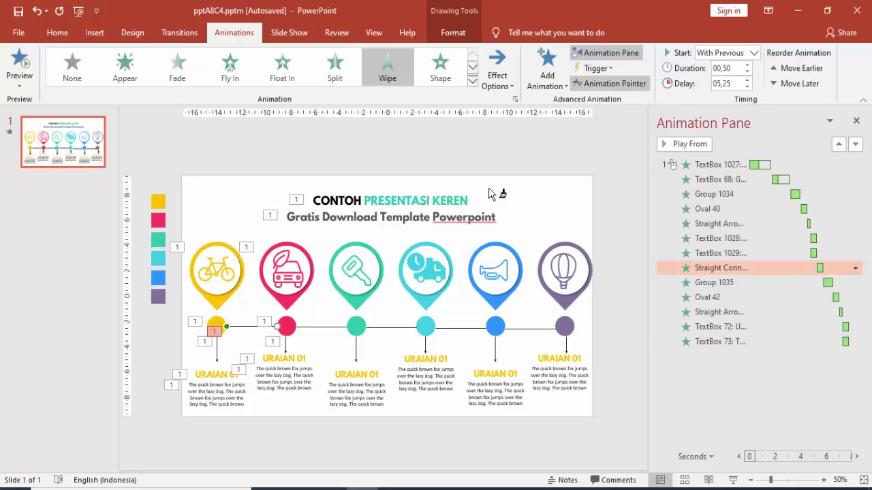
click(334, 327)
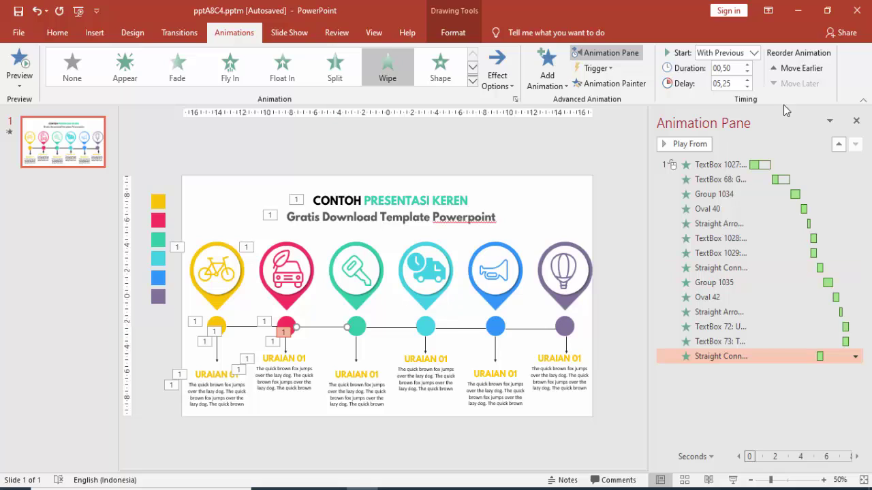
click(753, 52)
click(722, 74)
click(747, 80)
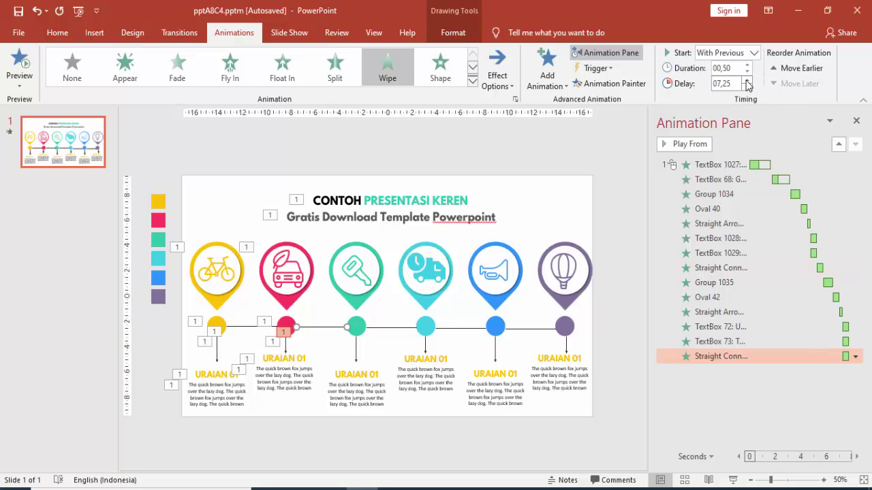
click(747, 80)
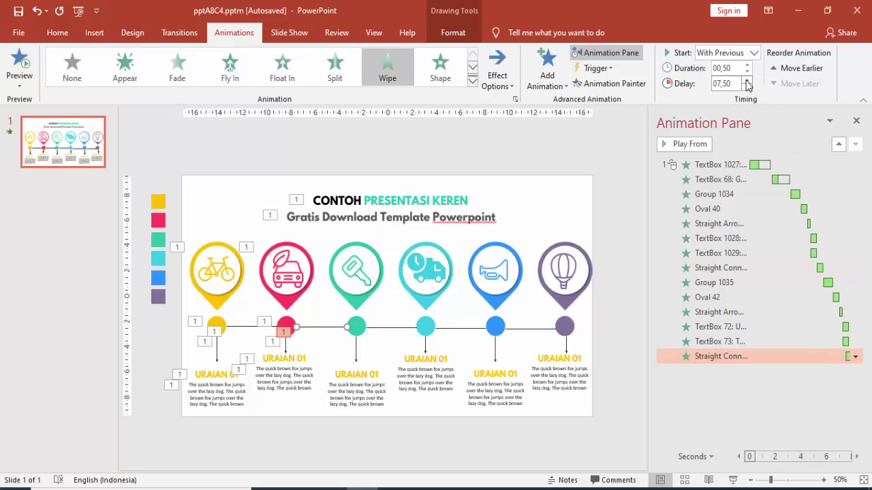
click(856, 457)
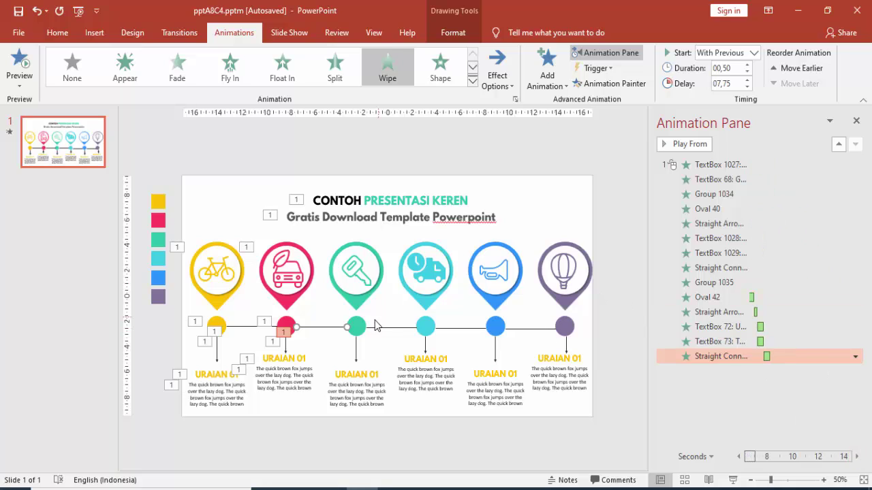
click(622, 297)
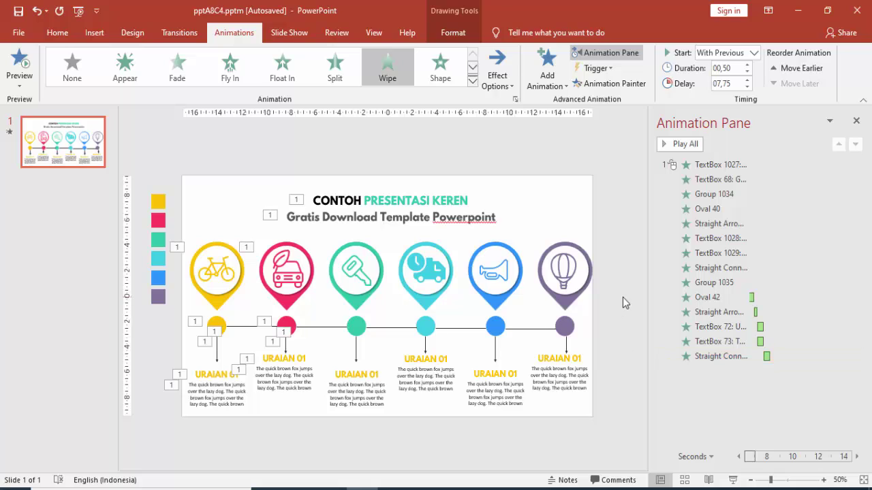
Copy the pink car pin's Fly In onto the teal key pin, With Previous.
click(279, 279)
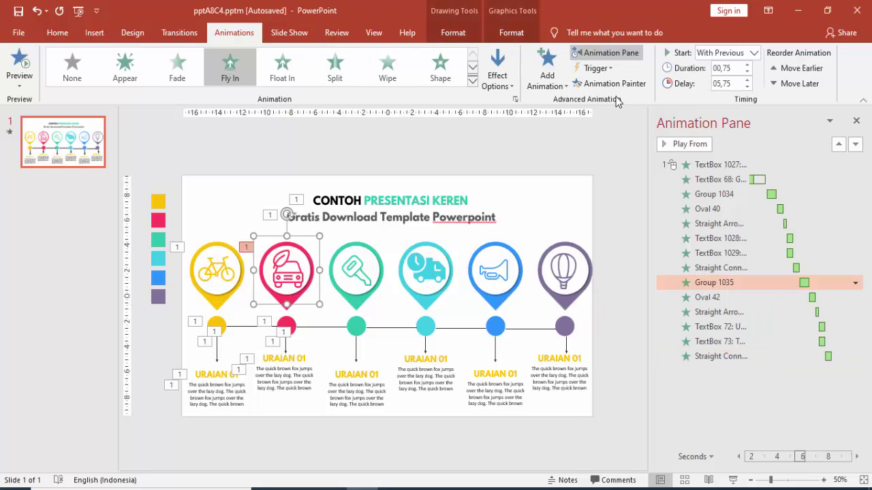
click(609, 83)
click(368, 279)
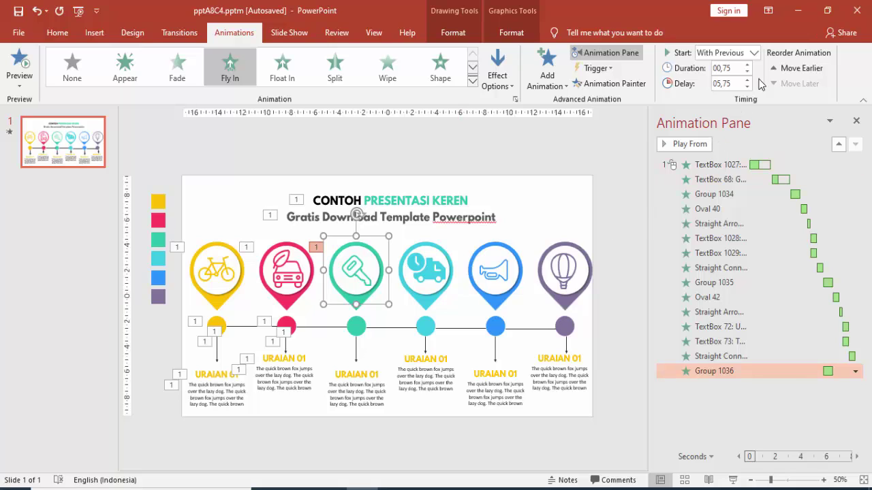
click(753, 53)
click(743, 83)
text(07,75)
click(855, 456)
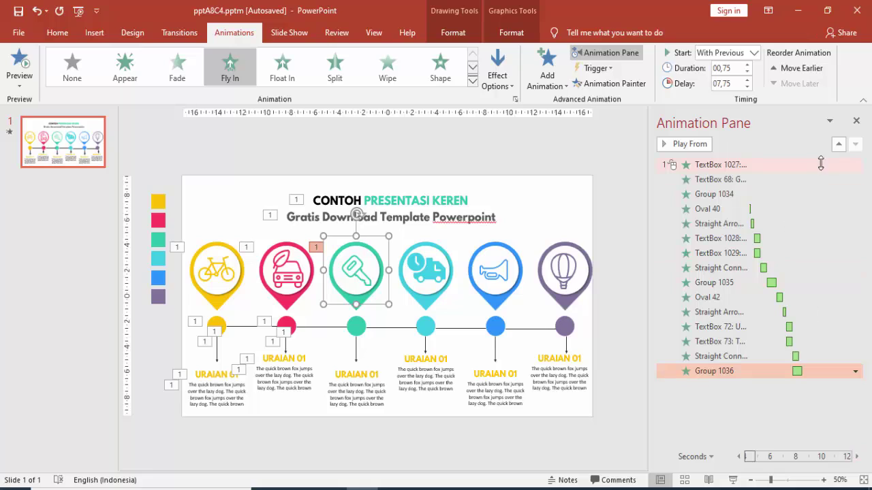
Push the teal key pin's fly-in delay later to 07,75 s.
click(747, 81)
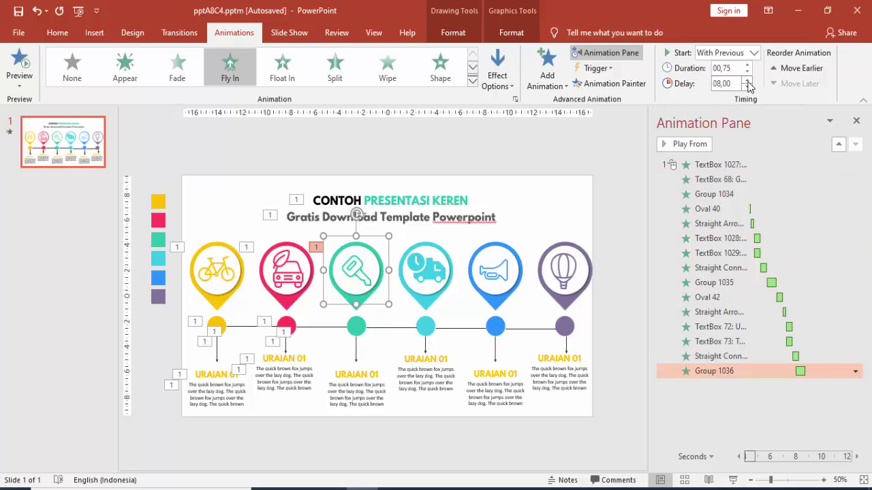
click(747, 81)
click(341, 328)
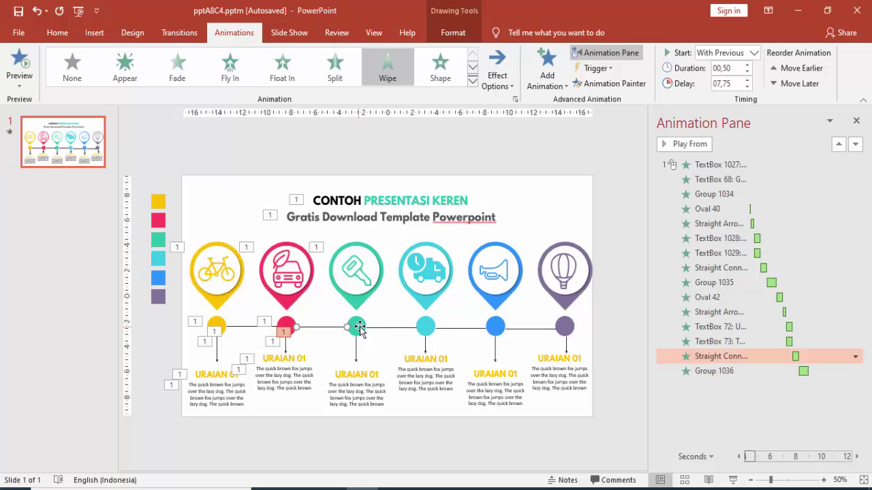
Copy the pink circle's zoom onto the green circle, With Previous, starting at 09,00 s.
click(286, 327)
click(602, 85)
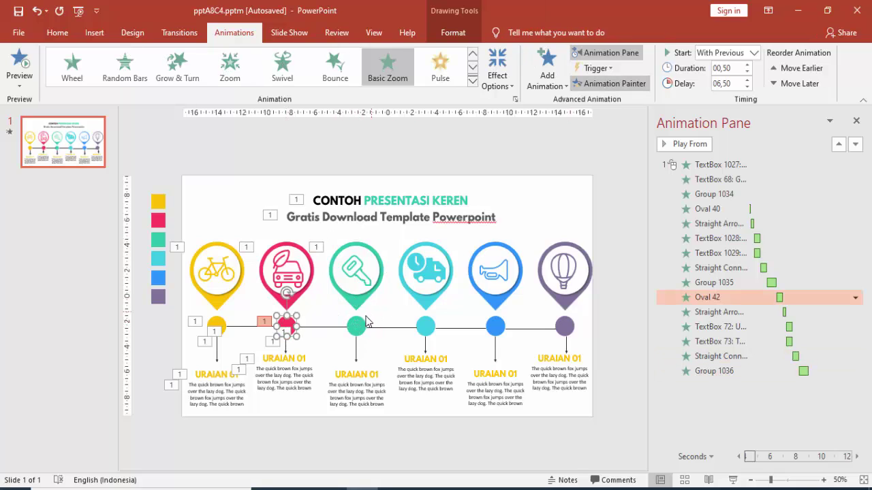
click(357, 327)
click(753, 53)
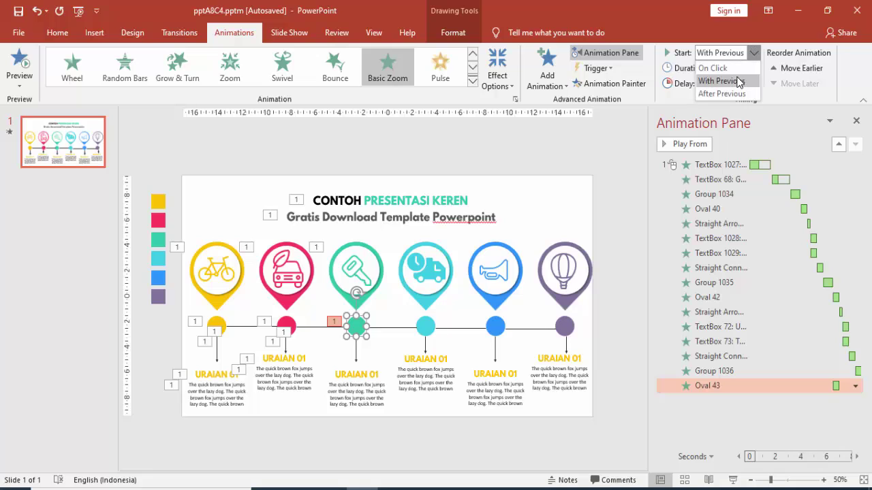
click(747, 81)
click(747, 80)
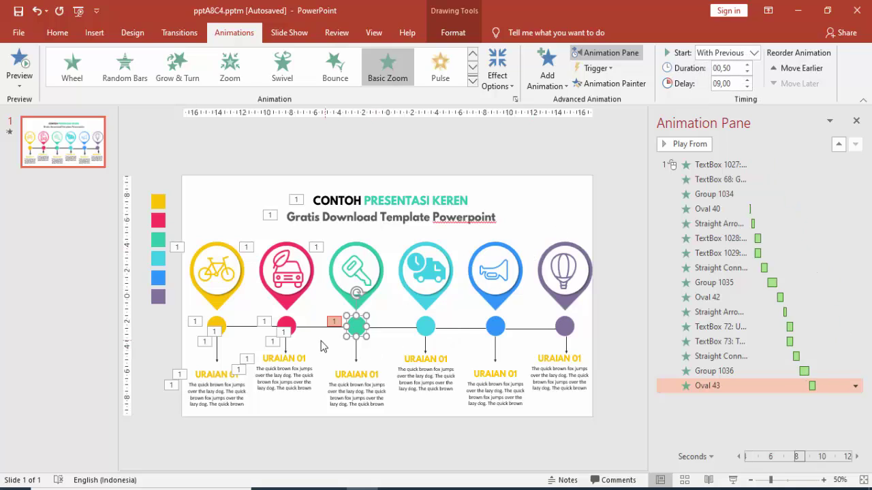
Copy the pink arrow's wipe onto the green circle's arrow, 00,25 s after 09,50 s.
click(288, 349)
click(610, 83)
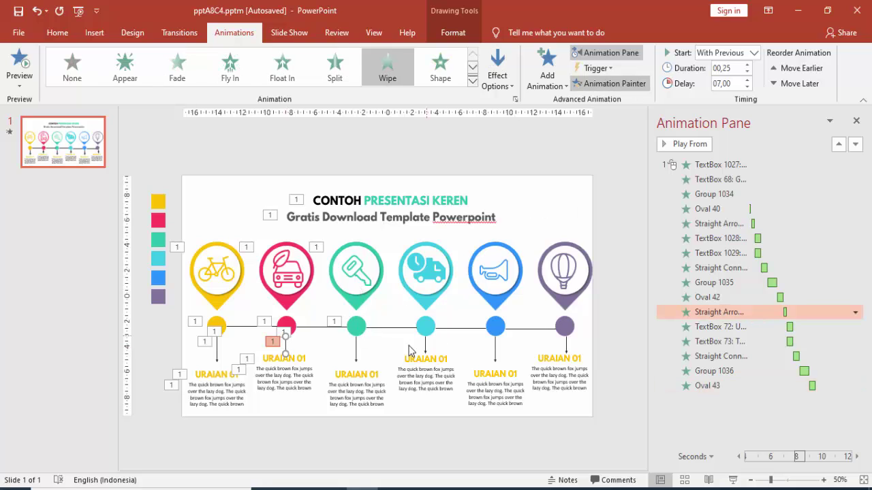
click(356, 349)
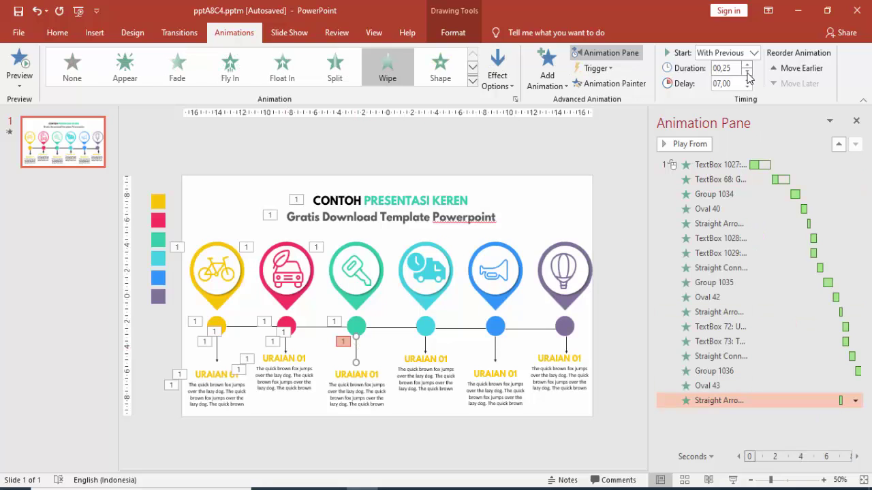
click(753, 53)
click(737, 82)
text(09,5)
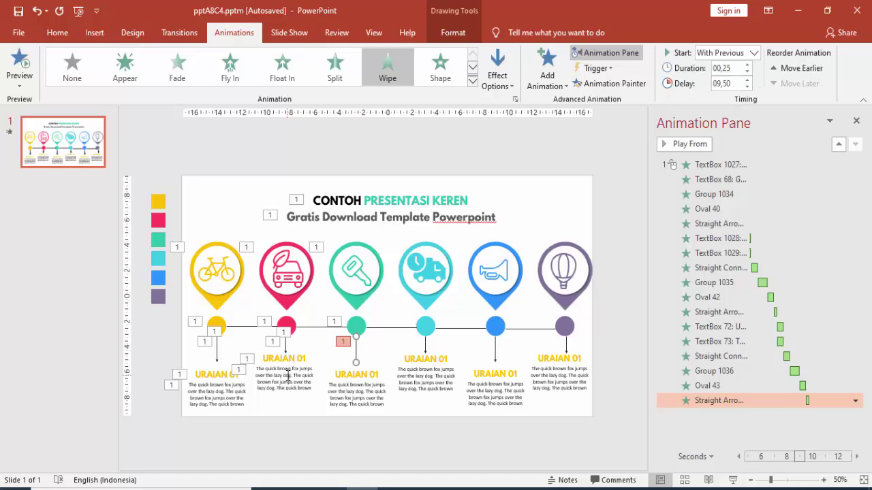
click(292, 358)
click(297, 357)
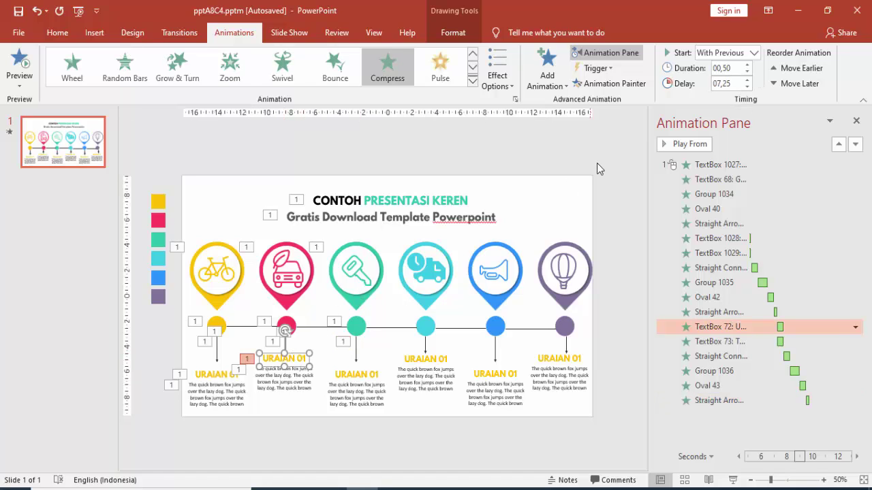
Copy the compress animation onto the third column's URAIAN 01 heading, With Previous, delayed 10,00 s.
click(622, 86)
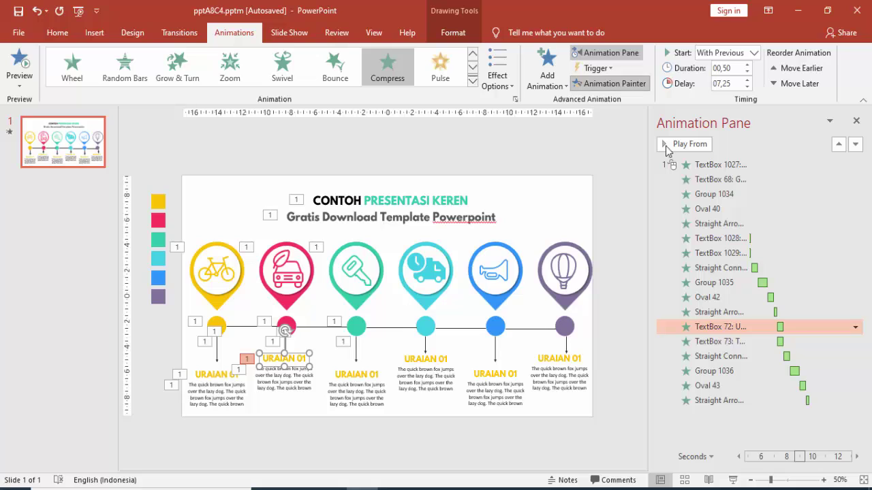
click(361, 376)
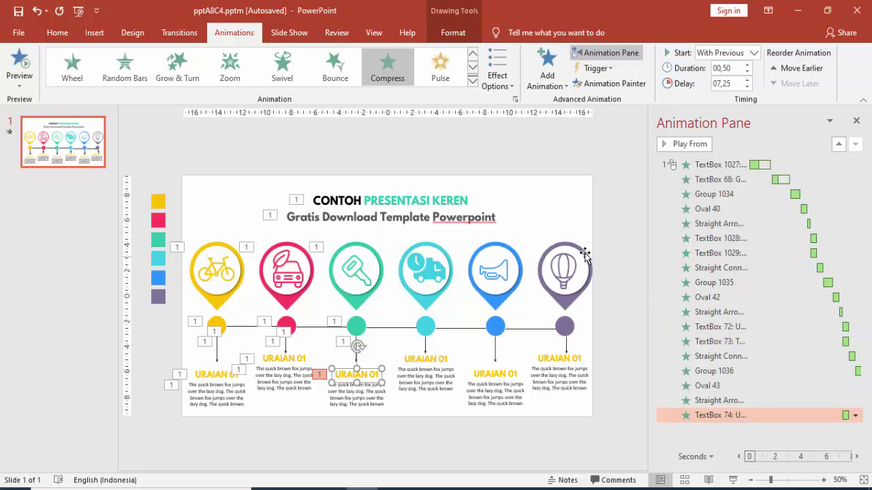
click(746, 81)
click(747, 81)
click(747, 80)
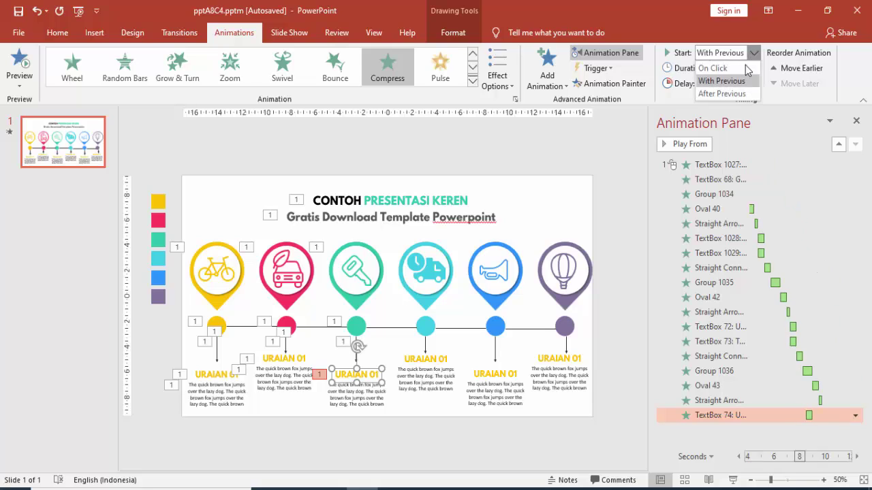
click(746, 81)
click(747, 80)
click(746, 80)
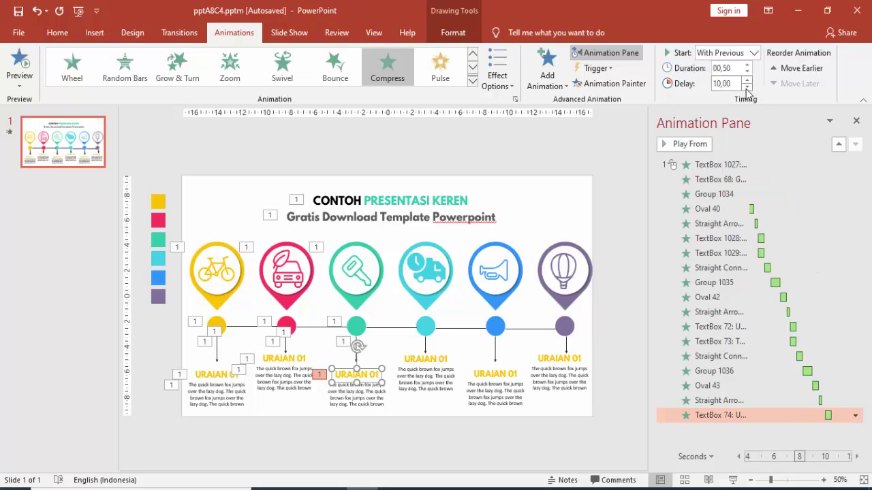
Copy the pink body text's expand onto the green column's body text, With Previous, at 09,75 s.
click(286, 382)
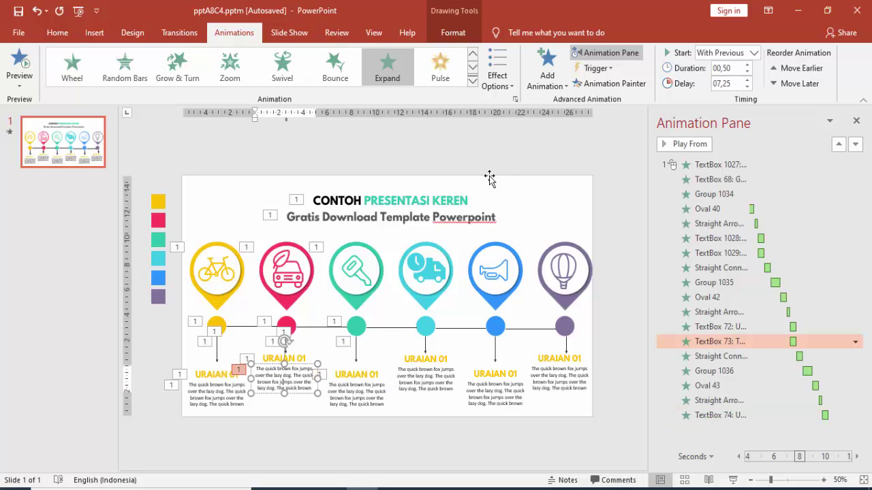
click(590, 86)
click(355, 389)
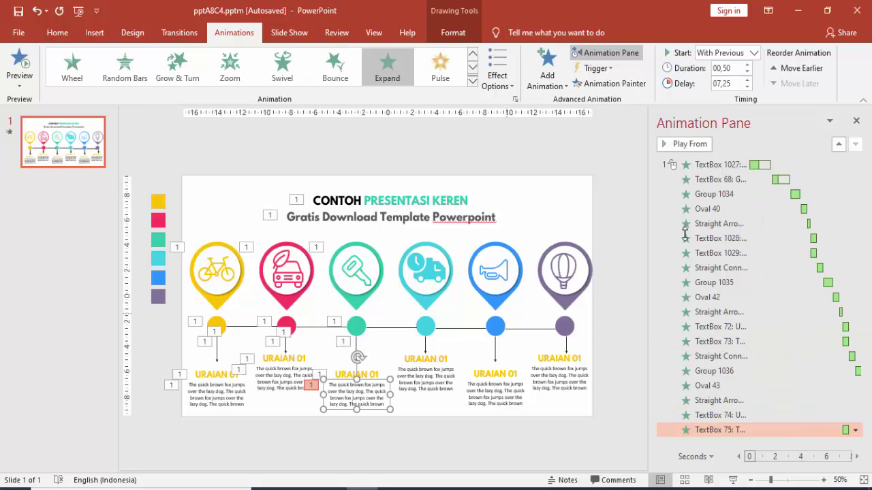
click(753, 52)
click(742, 81)
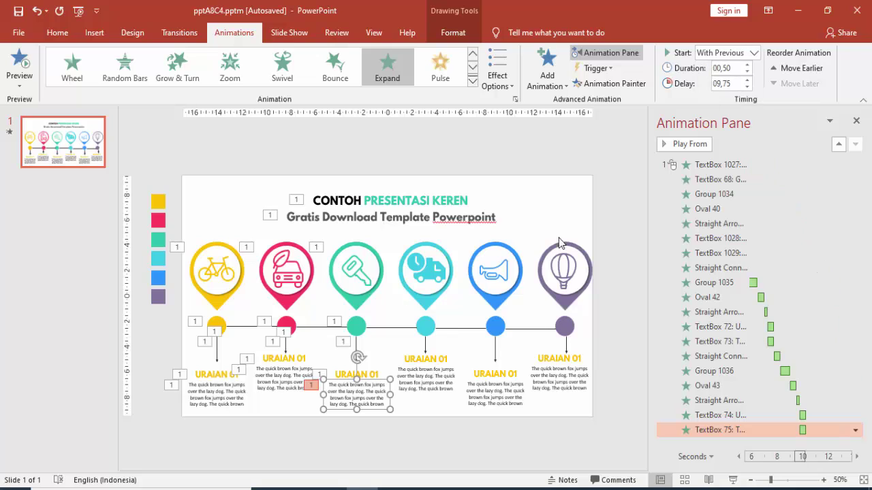
click(312, 329)
Copy the connector wipe onto the green-to-light-blue line, With Previous, delayed to 10,25 s.
click(604, 83)
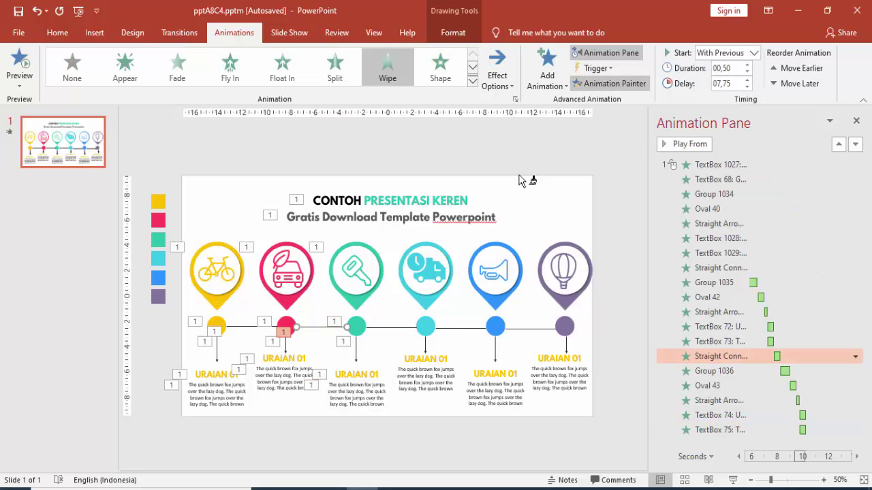
click(395, 328)
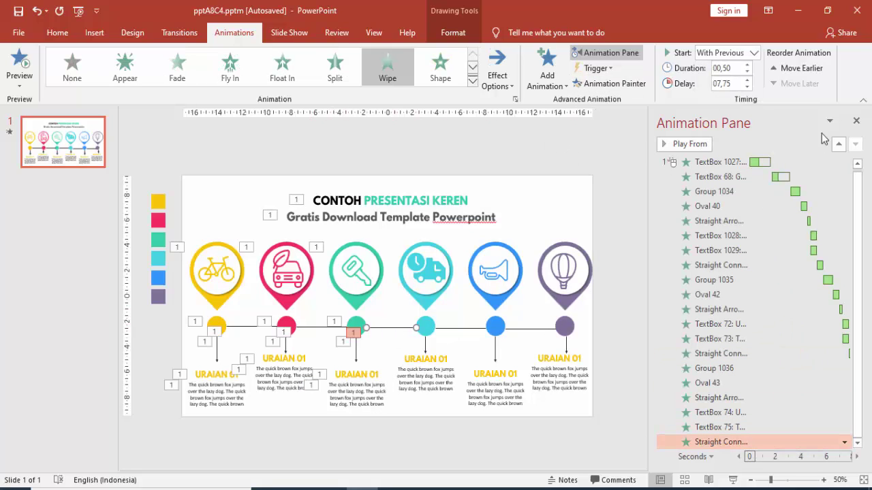
click(754, 53)
click(747, 81)
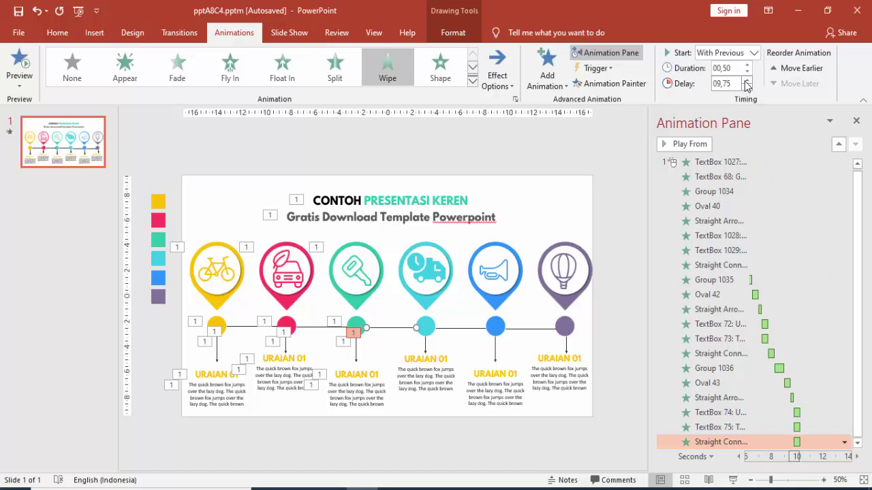
click(746, 81)
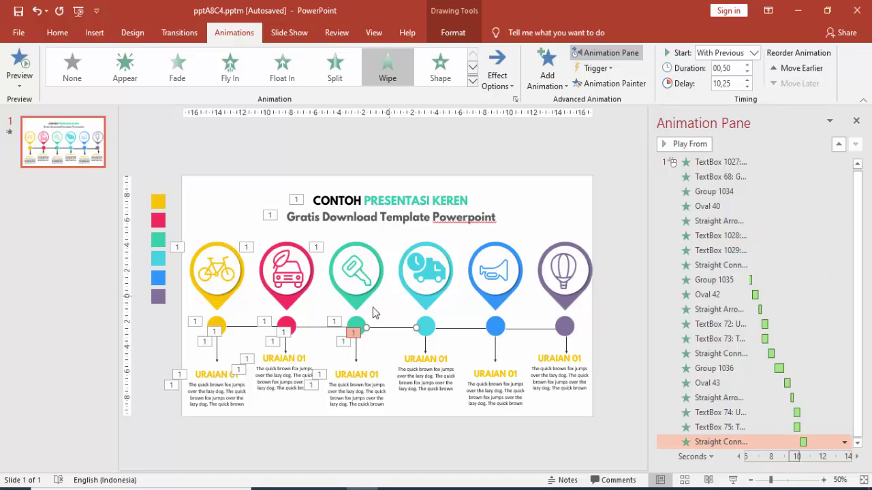
Copy the key pin's Fly In onto the truck pin, With Previous, after 10,75 s.
click(341, 269)
click(615, 87)
click(435, 276)
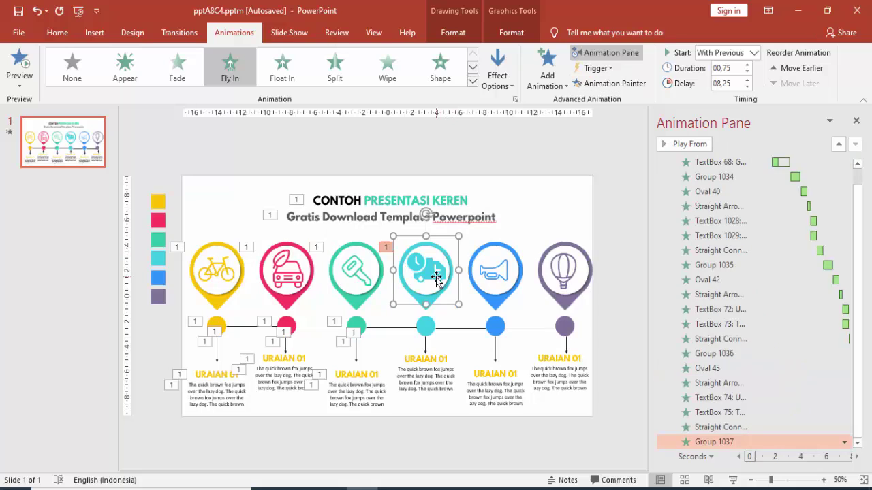
click(727, 53)
click(729, 79)
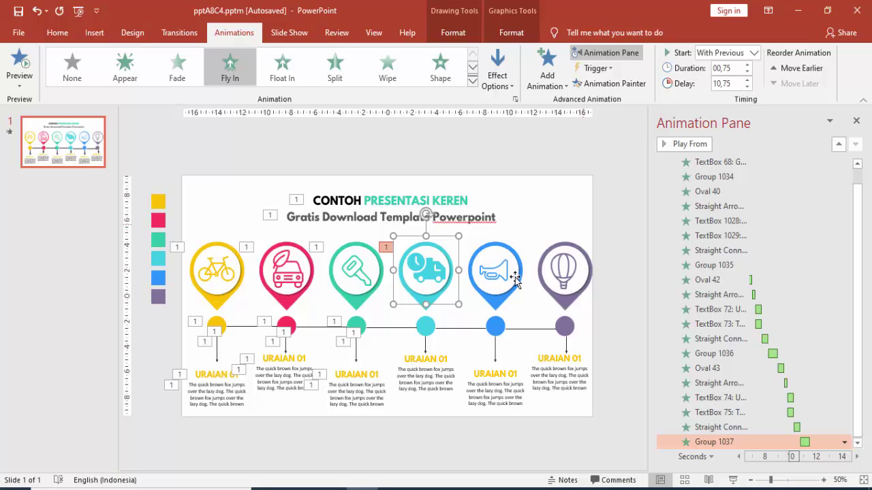
click(356, 330)
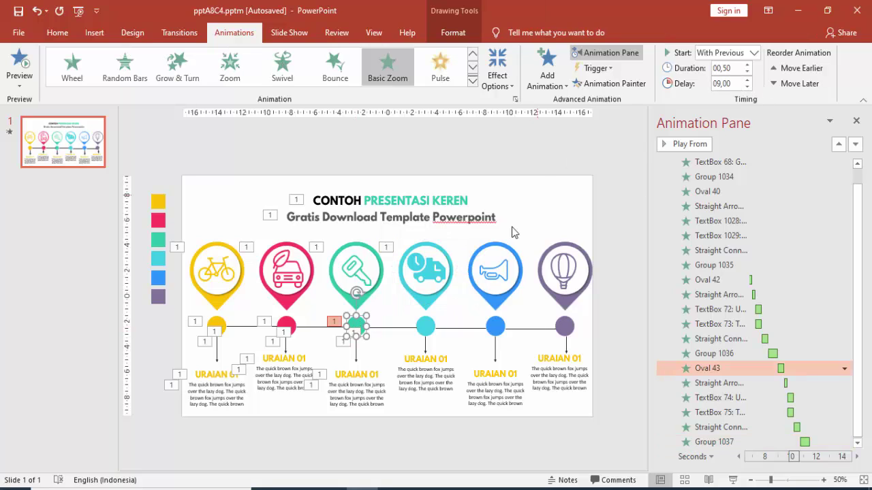
Copy the green circle's zoom onto the light-blue circle, With Previous, after 11,50 s.
click(429, 329)
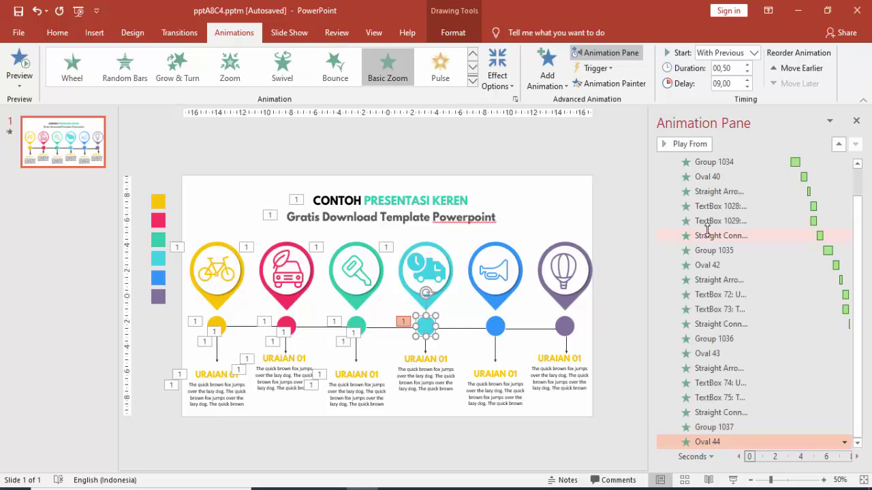
click(753, 53)
click(744, 83)
text(11,5)
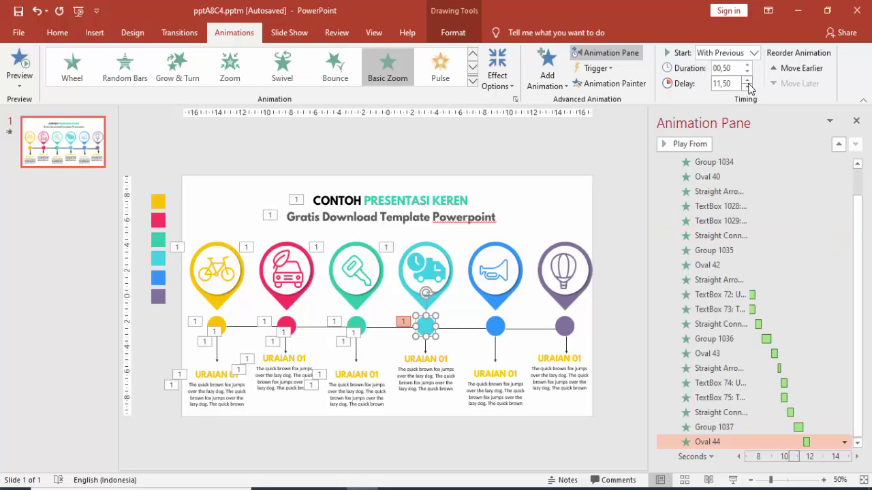
Copy the green arrow's wipe onto the light-blue arrow, 00,25 s after 12,00 s.
click(355, 354)
click(587, 83)
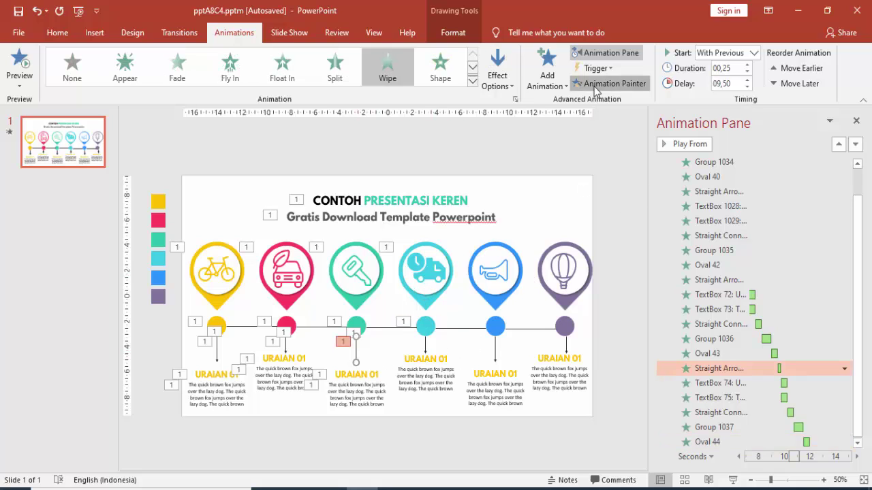
click(425, 348)
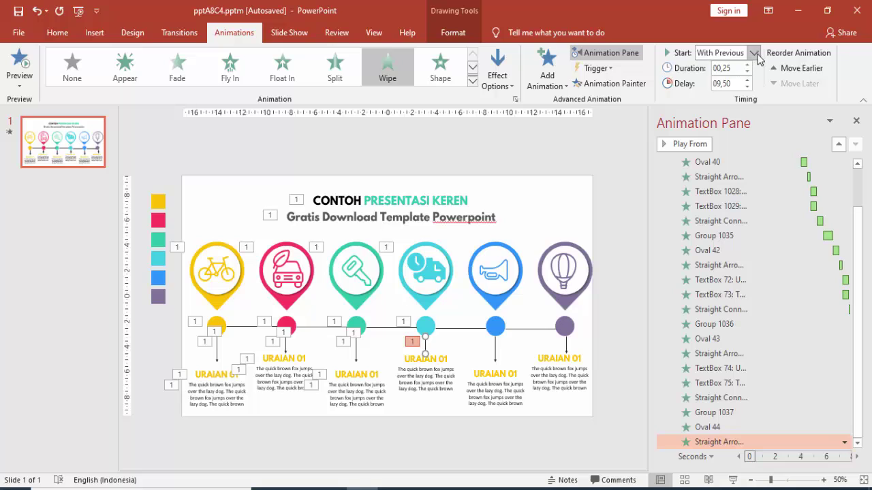
click(746, 80)
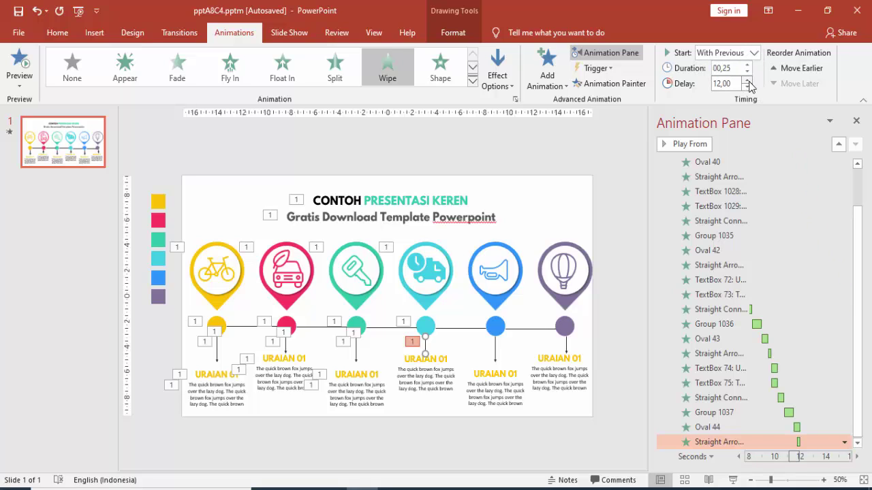
click(376, 373)
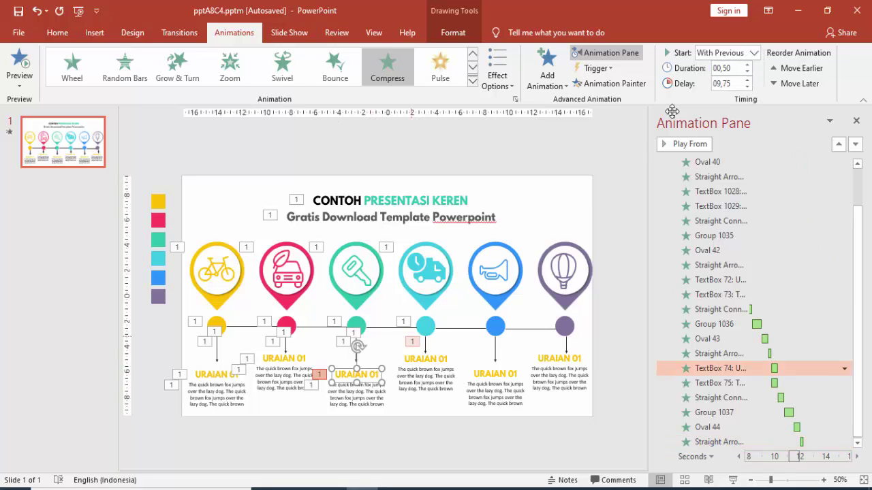
Copy the compress animation onto the light-blue column's URAIAN 01 heading, delayed to 12,50 s.
click(609, 83)
click(432, 365)
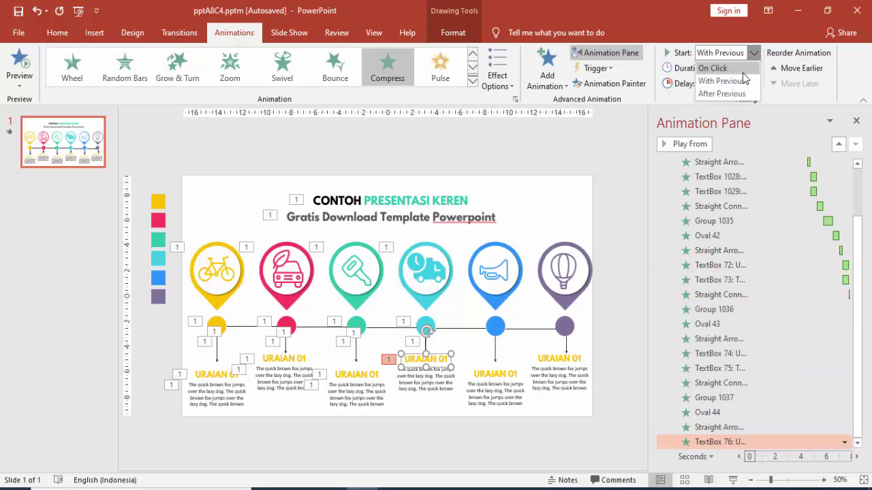
click(747, 80)
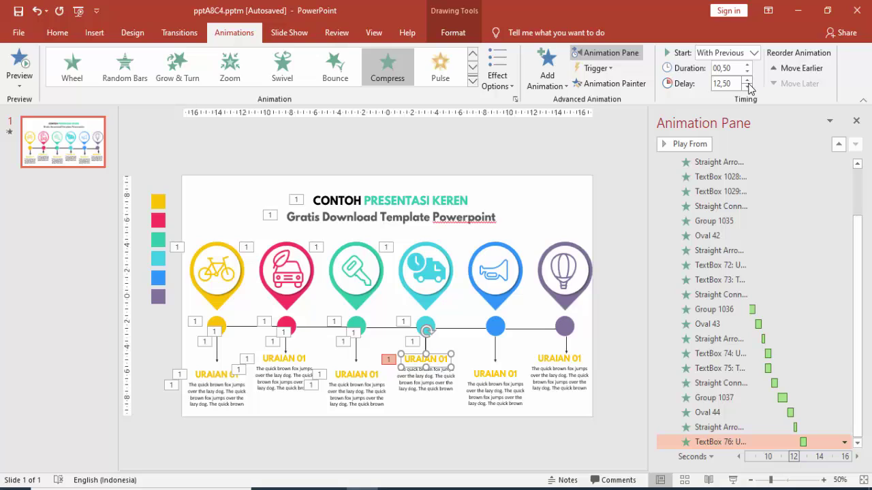
Copy the green body text's expand onto the cyan description, With Previous, at 12,75 s.
click(370, 389)
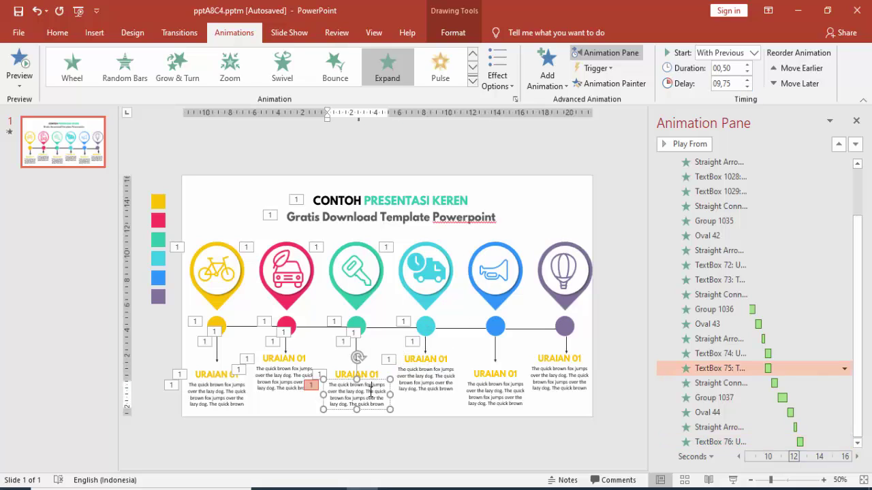
click(609, 83)
click(438, 388)
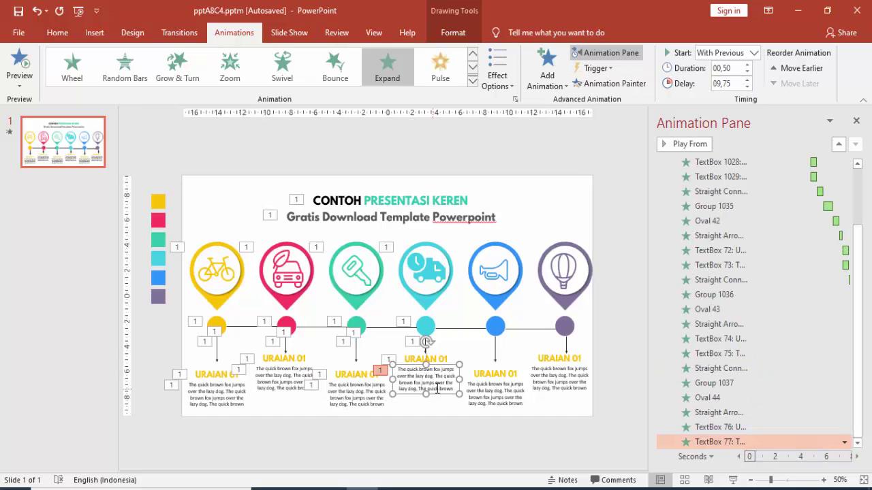
click(753, 52)
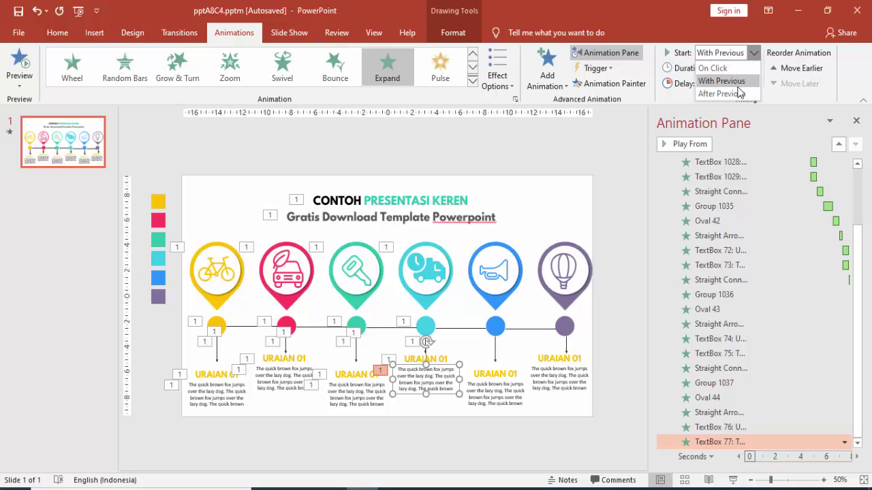
click(739, 81)
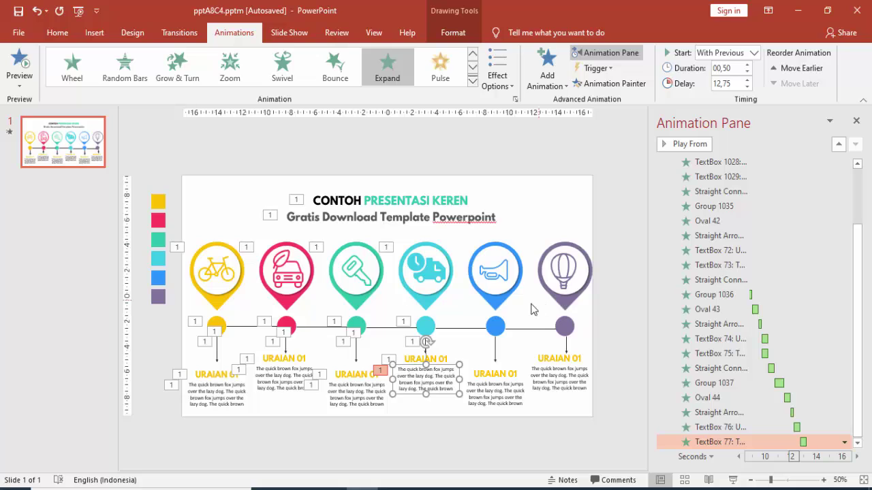
Copy the Wipe onto the cyan-to-blue connector, starting With Previous after about 13 s.
click(381, 327)
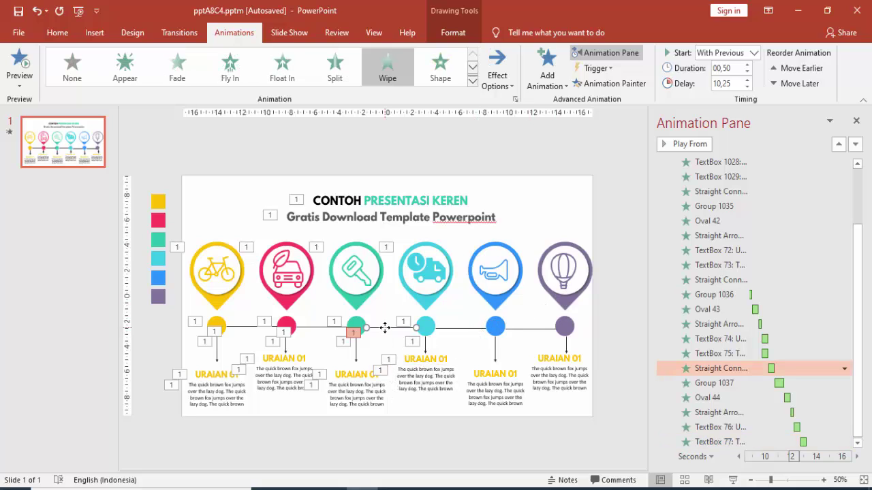
click(473, 330)
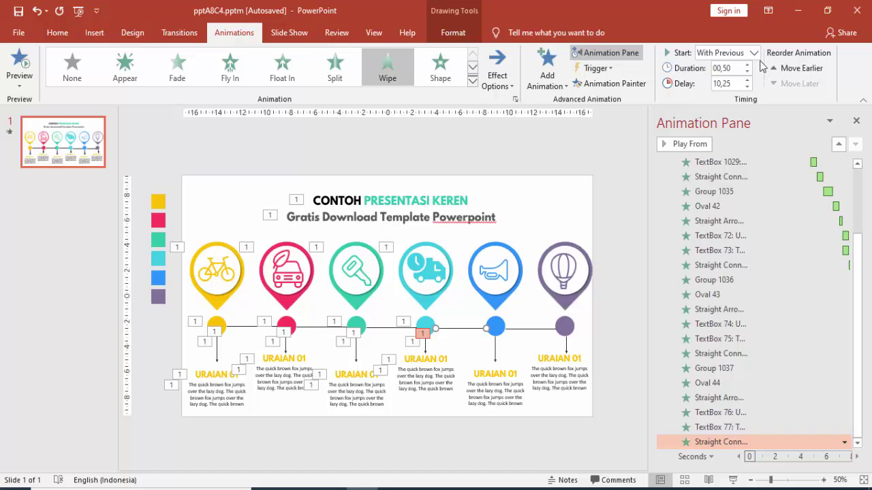
click(754, 52)
click(722, 79)
click(747, 80)
click(747, 80)
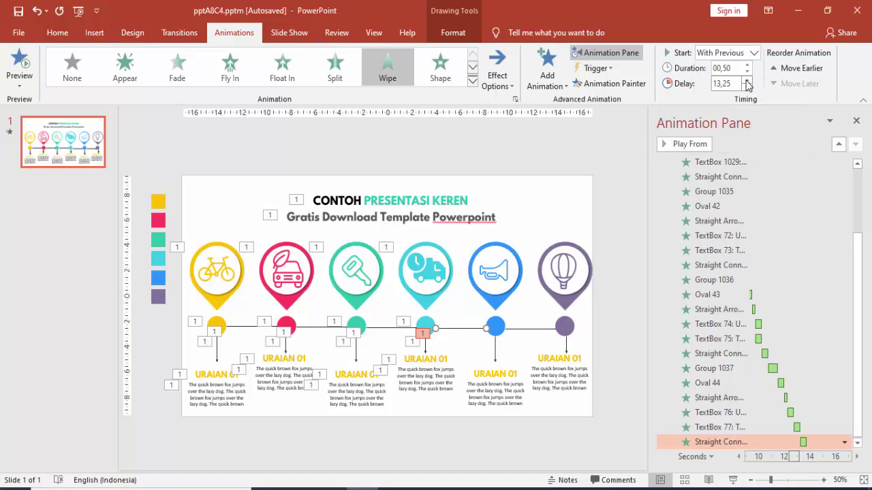
Paint the clock pin's Fly In onto the blue horn pin and the cyan dot's Zoom onto the blue dot.
click(443, 276)
click(610, 84)
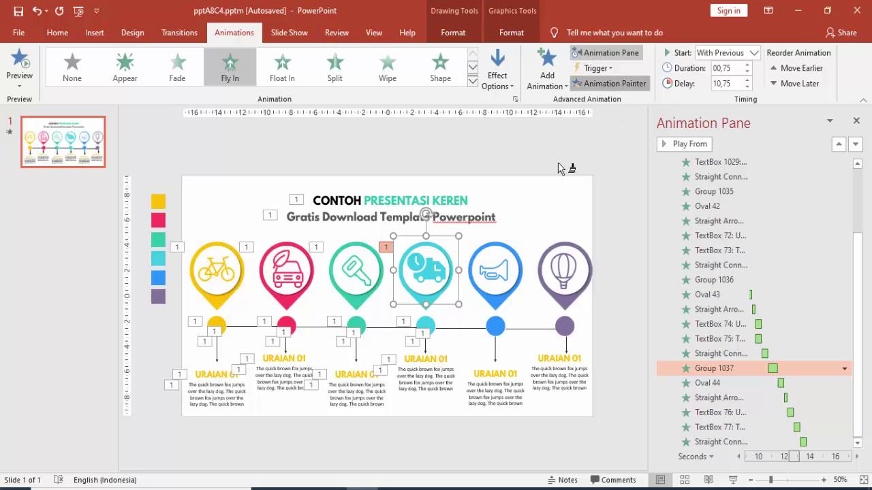
click(493, 266)
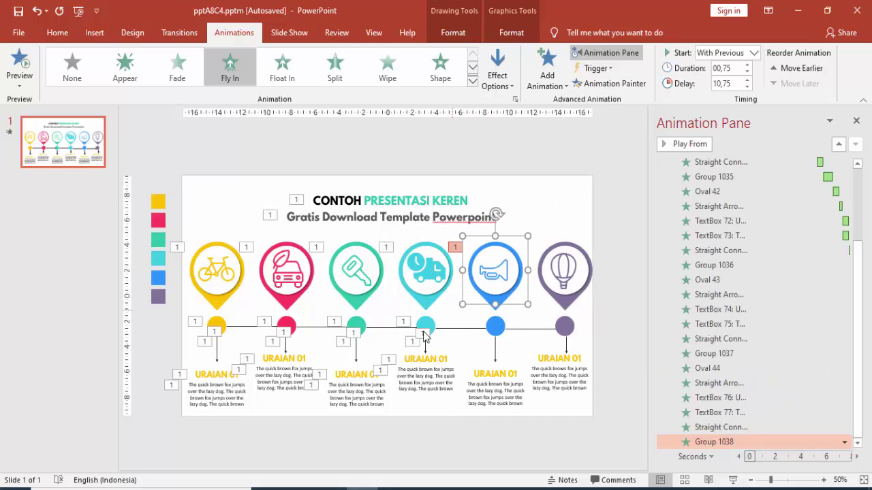
click(425, 326)
click(610, 83)
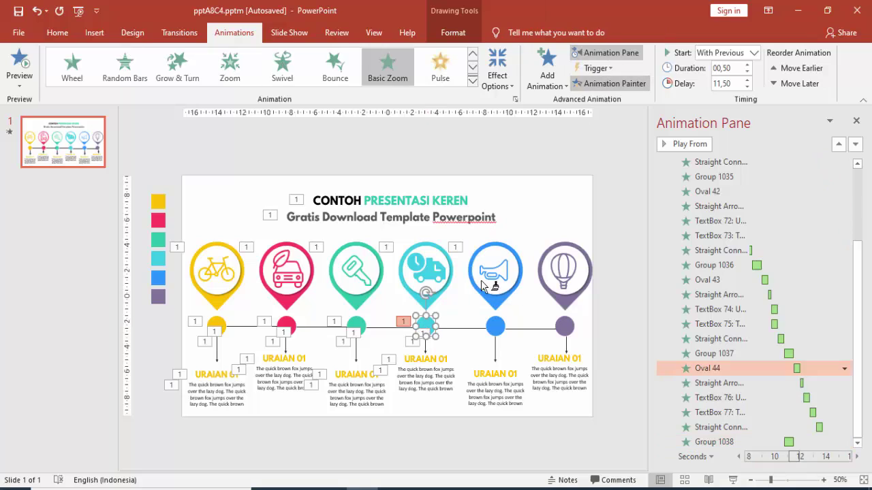
click(495, 327)
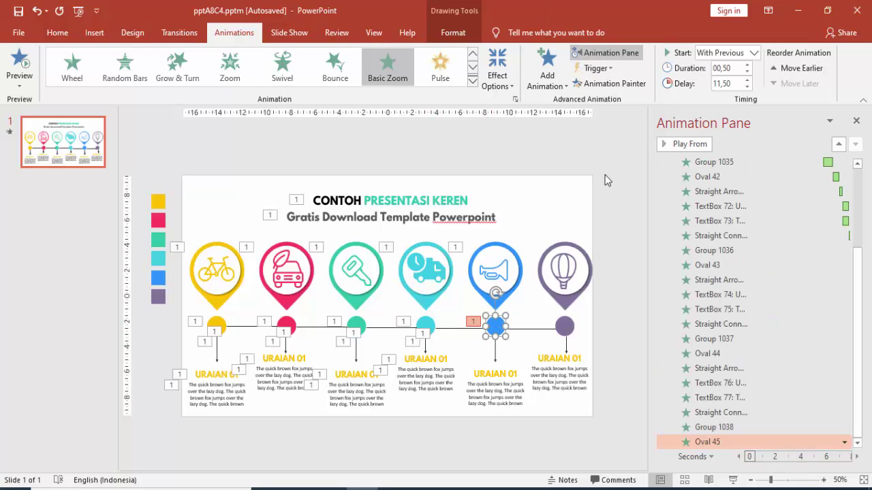
Set the horn pin and blue dot to With Previous, delayed 13.75 s and 14.25 s.
click(516, 248)
click(747, 53)
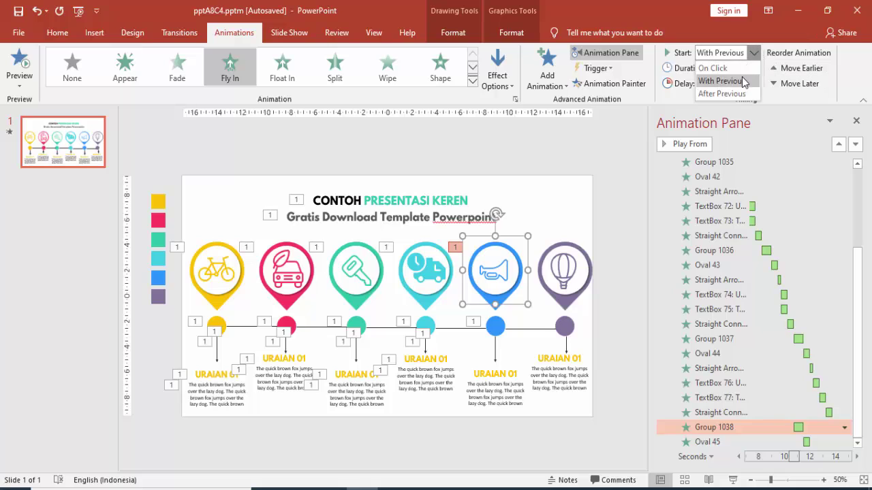
click(744, 81)
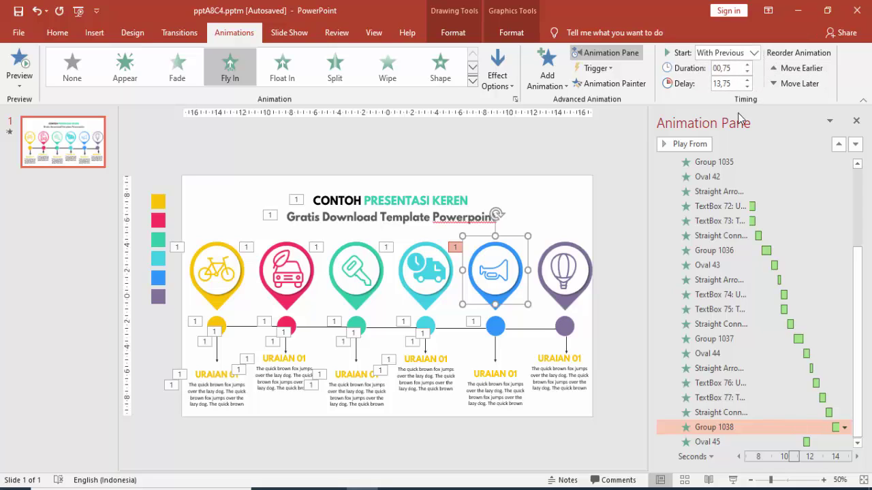
click(727, 441)
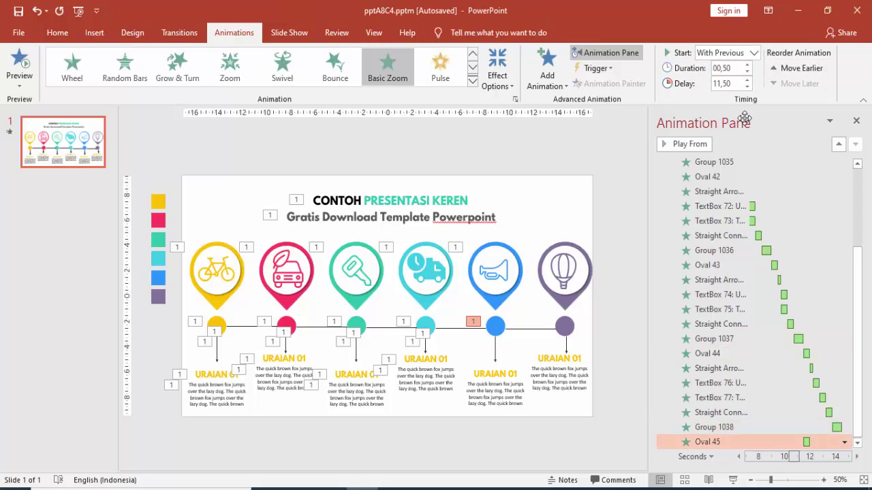
click(754, 53)
click(742, 81)
click(747, 80)
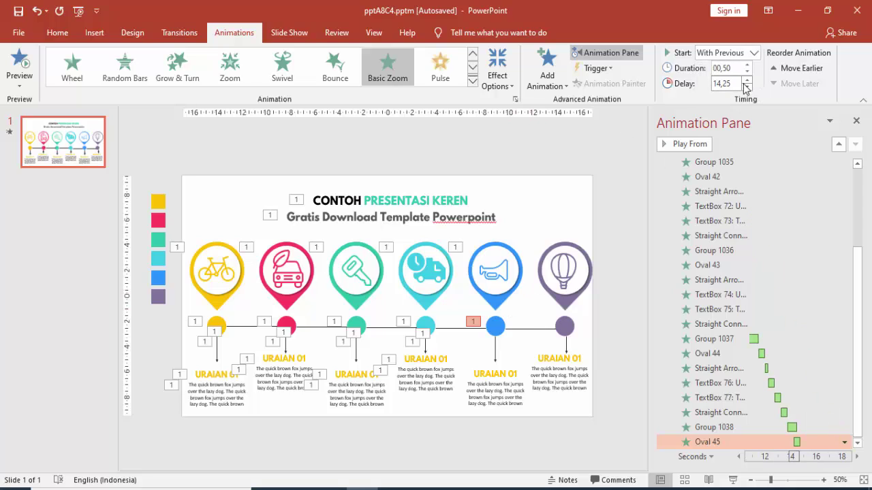
click(748, 79)
click(435, 360)
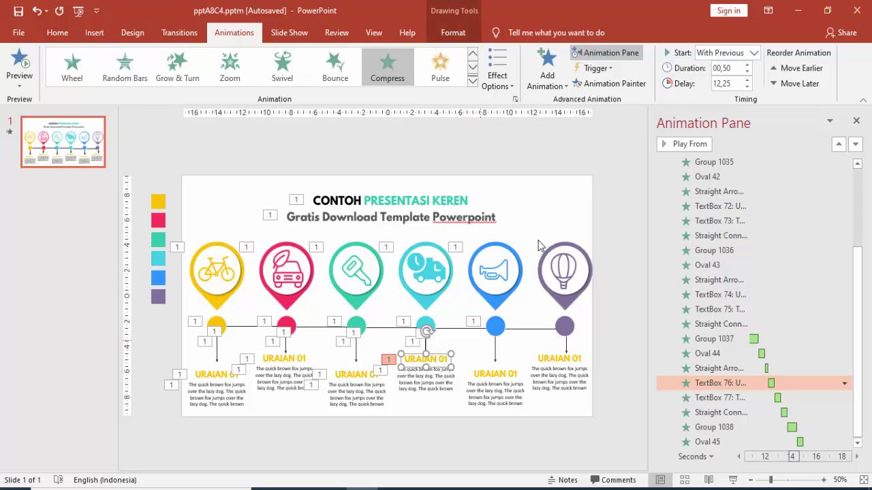
Copy the Wipe onto the arrow under the blue circle, starting With Previous later in sequence.
click(608, 83)
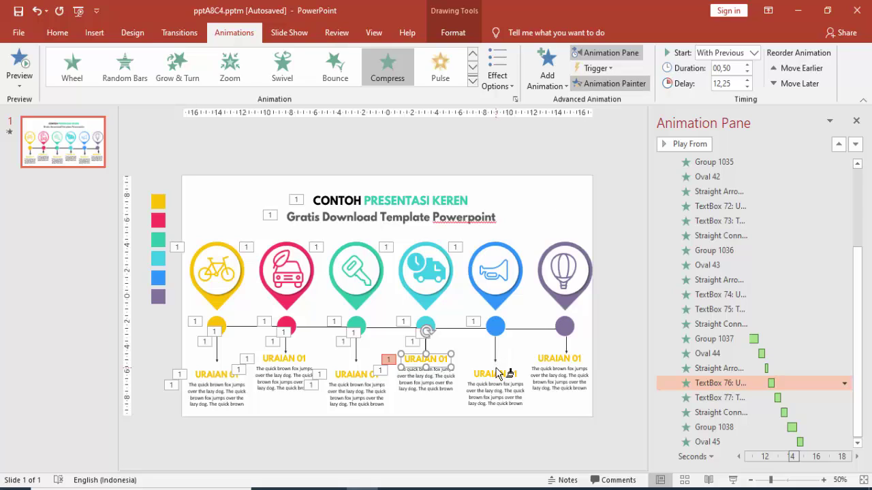
click(424, 345)
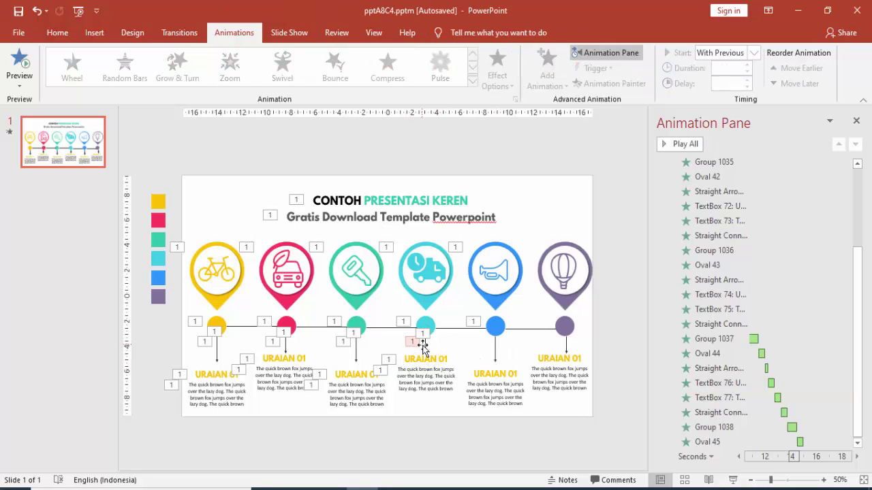
click(641, 88)
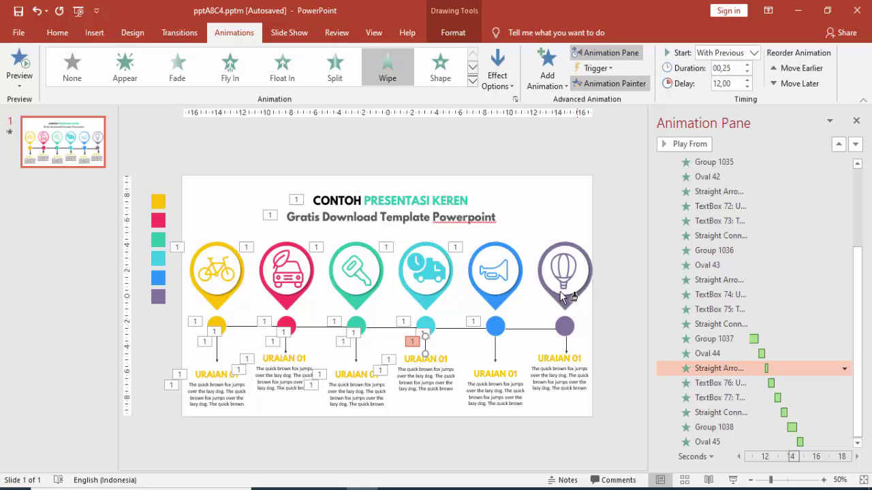
click(495, 353)
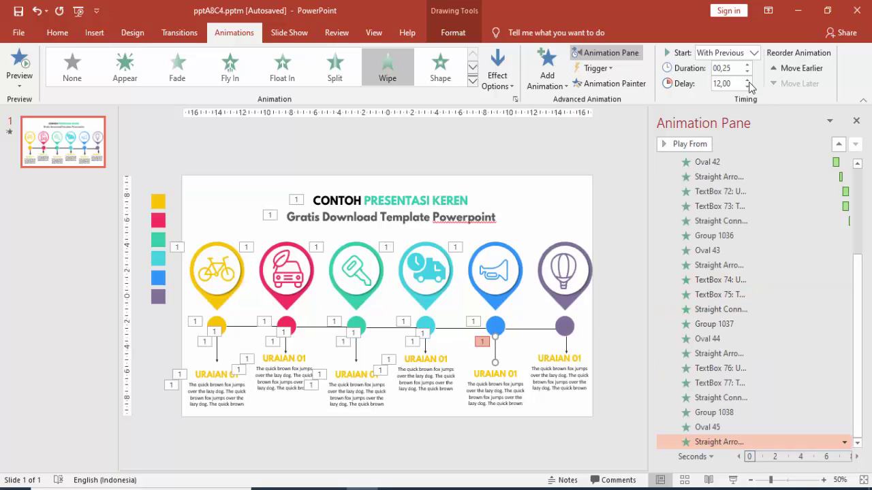
click(754, 52)
click(742, 79)
text(15)
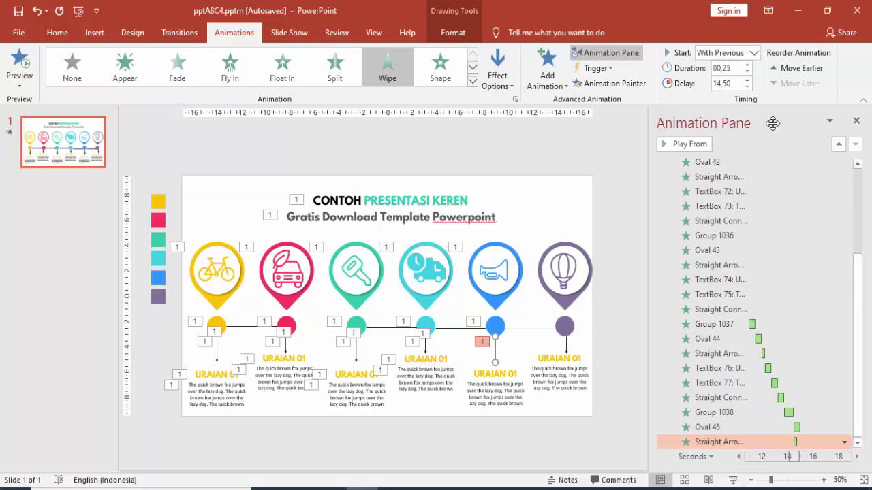
Copy the heading and Expand animations onto the blue column's captions, delayed 15 s and 15.75 s.
click(427, 366)
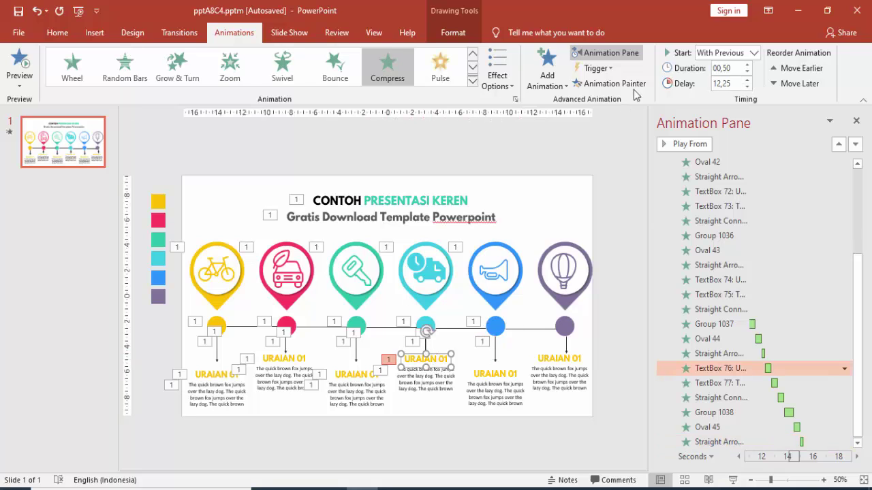
click(613, 84)
click(500, 379)
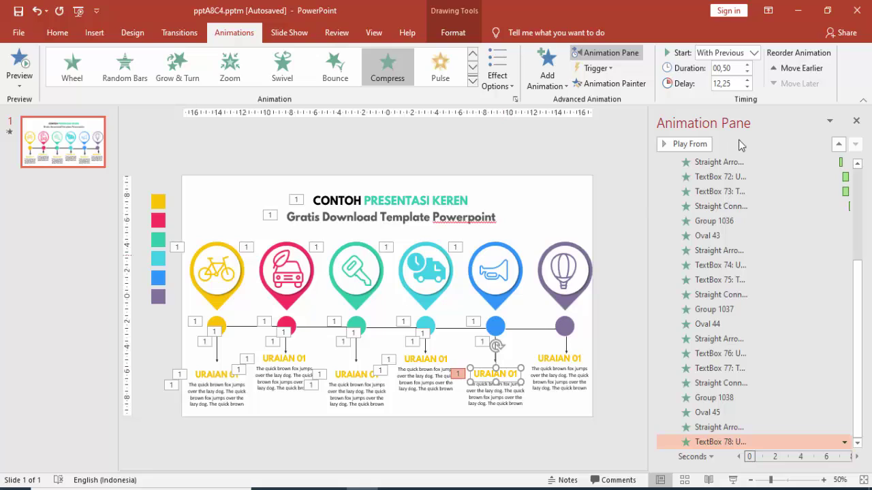
click(746, 79)
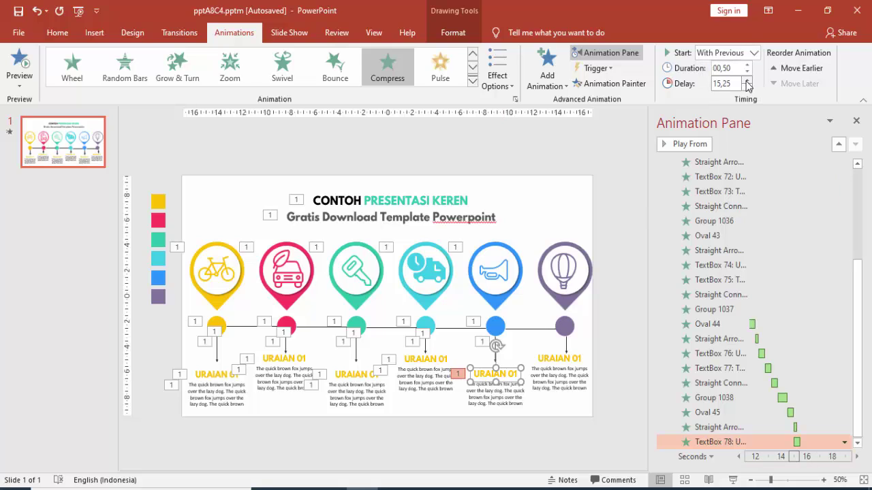
click(444, 371)
click(613, 83)
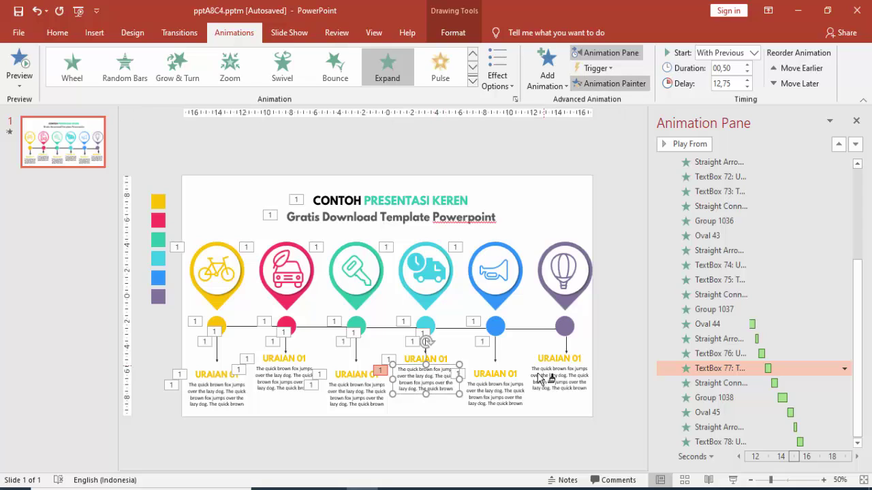
click(508, 395)
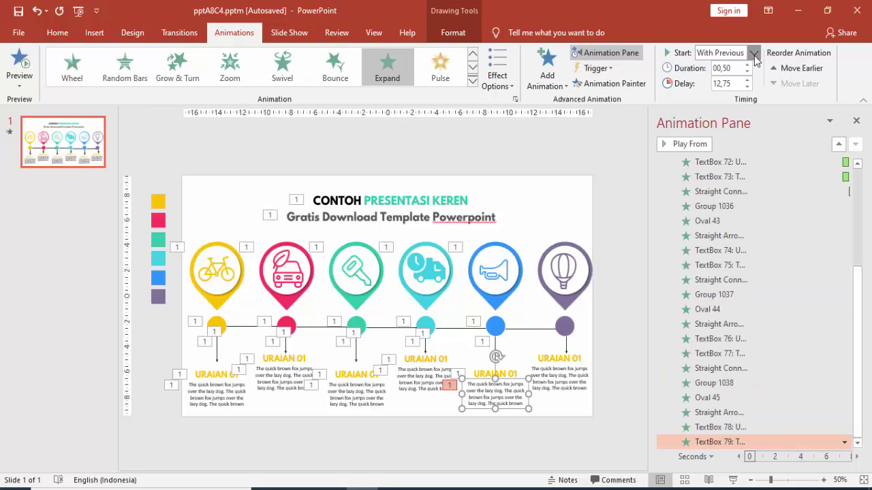
click(747, 80)
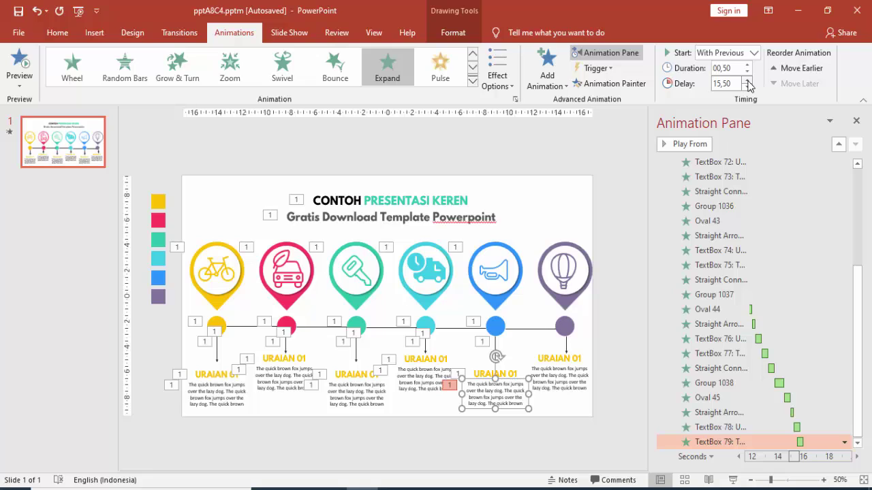
click(747, 80)
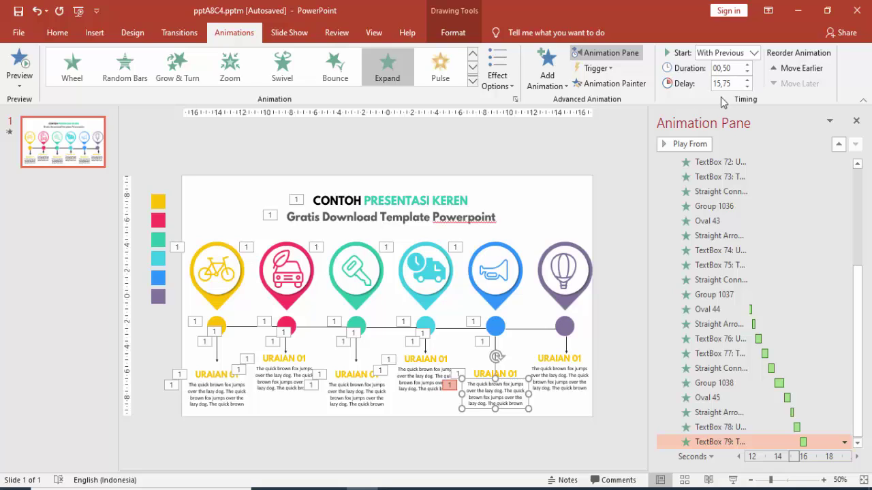
Copy the Wipe onto the blue-to-purple connector, starting With Previous with a later delay.
click(500, 274)
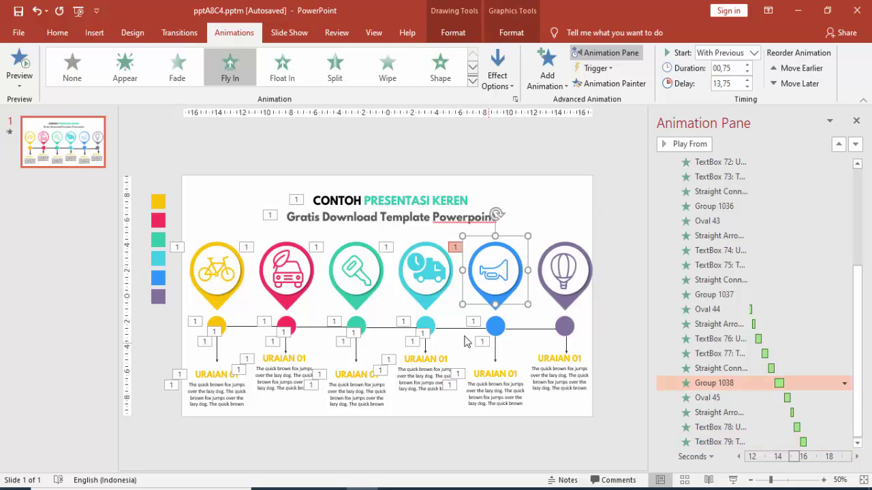
click(444, 329)
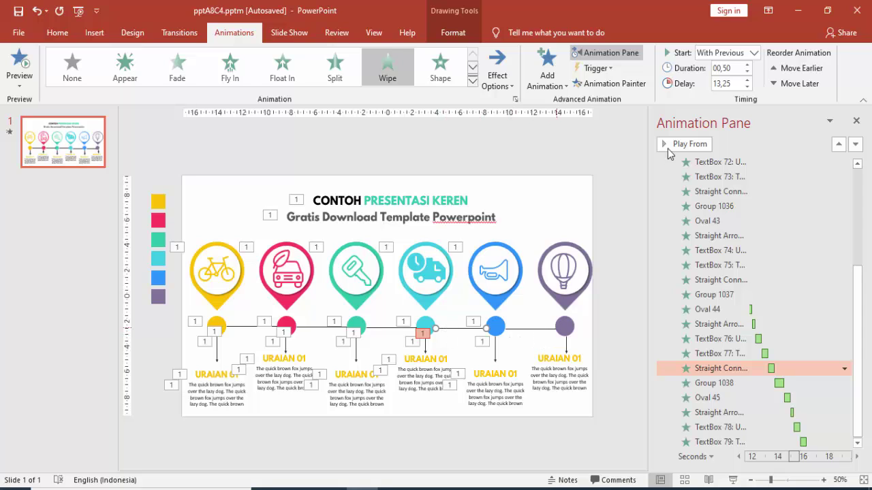
click(606, 83)
click(543, 328)
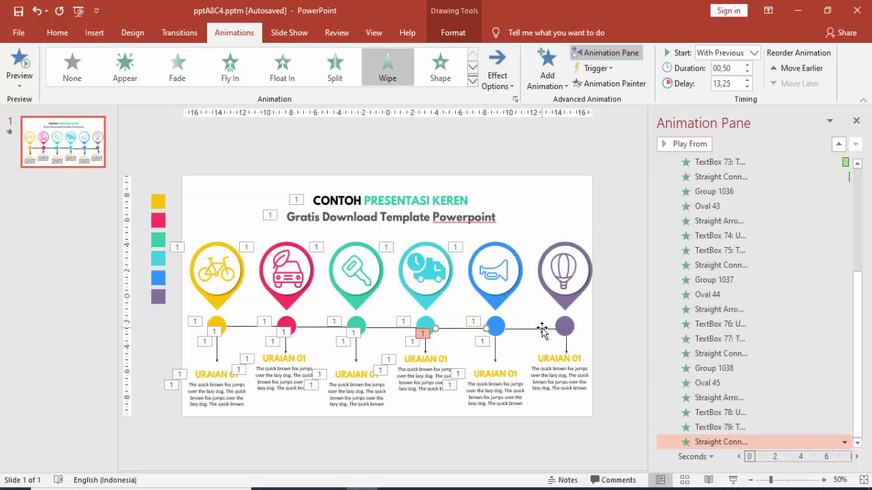
click(753, 52)
click(738, 86)
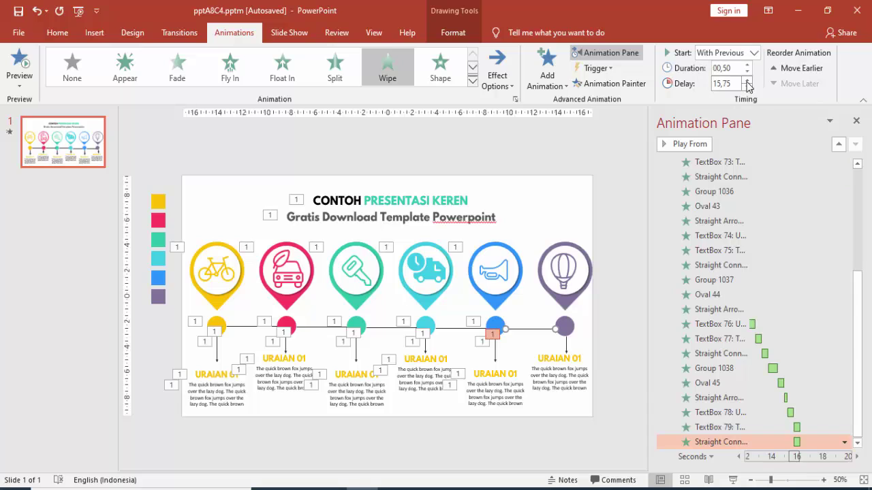
click(748, 80)
click(514, 255)
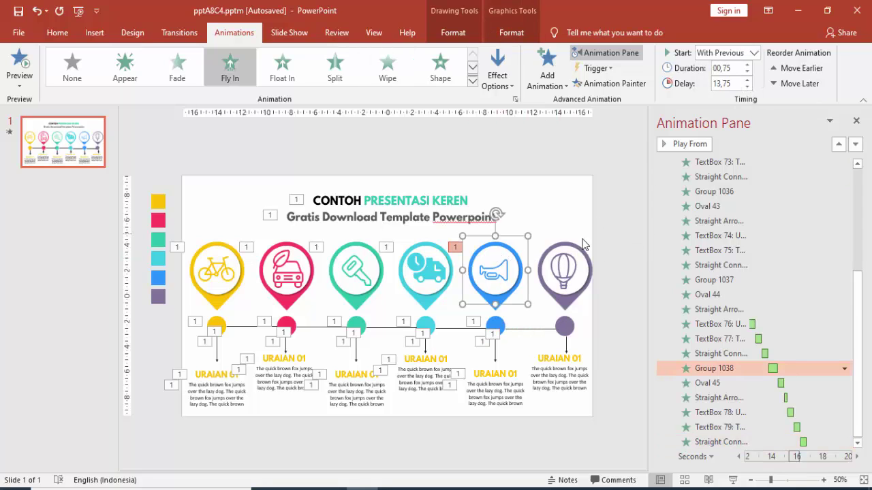
Give the purple balloon pin the blue pin's animation, With Previous with a later delay.
click(609, 83)
click(569, 272)
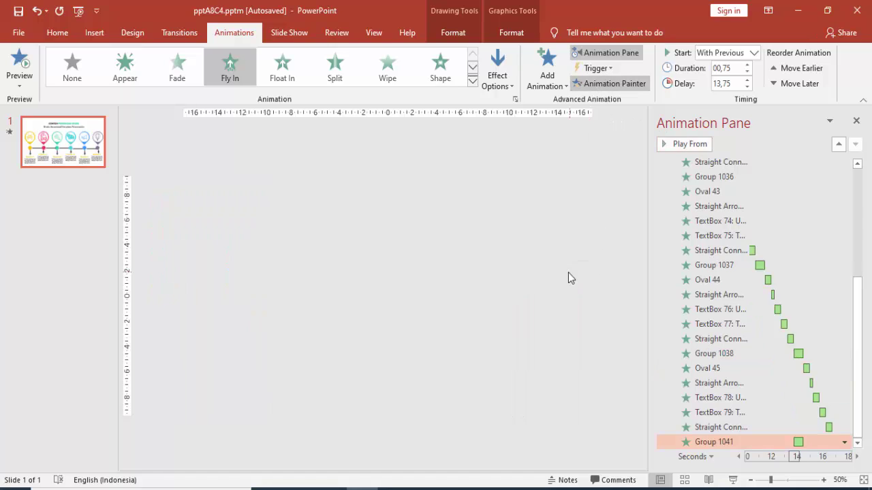
click(753, 52)
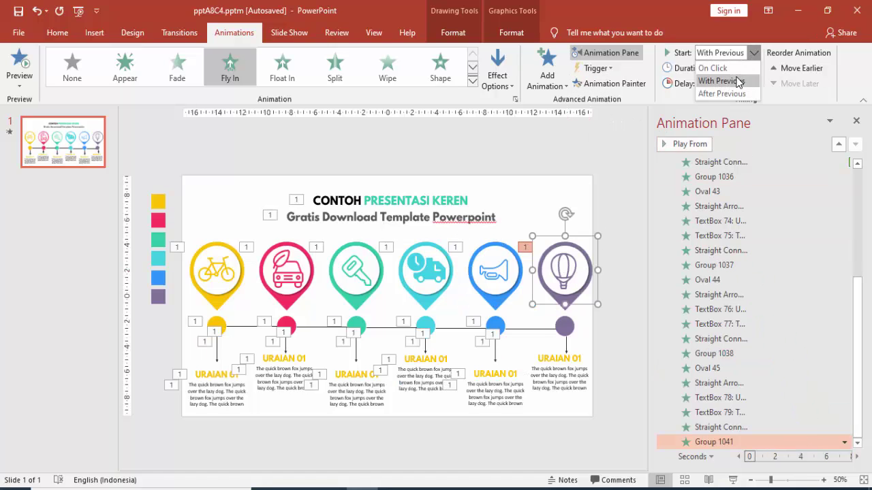
click(721, 76)
click(747, 80)
click(748, 83)
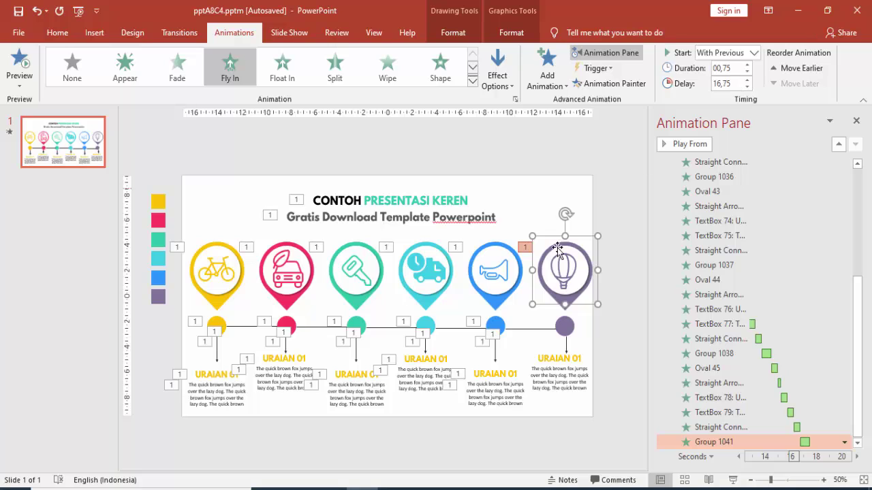
Give the purple dot the blue dot's animation, With Previous with a later delay.
click(502, 328)
click(613, 83)
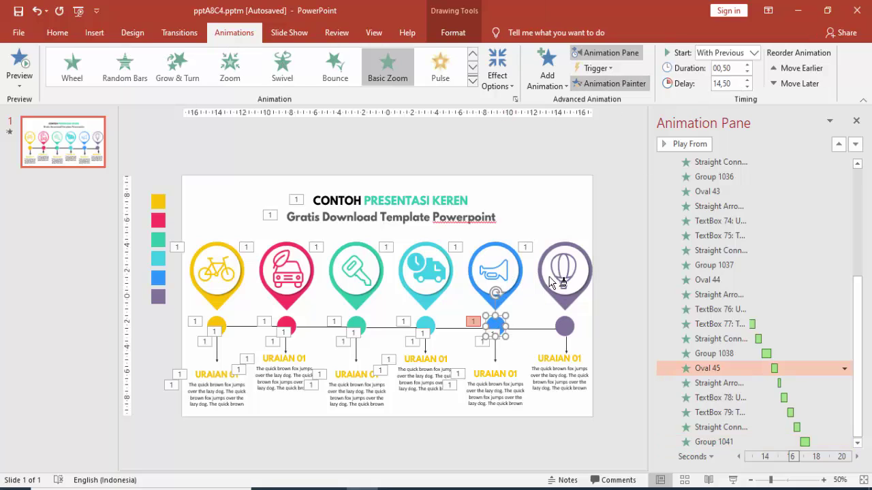
click(568, 327)
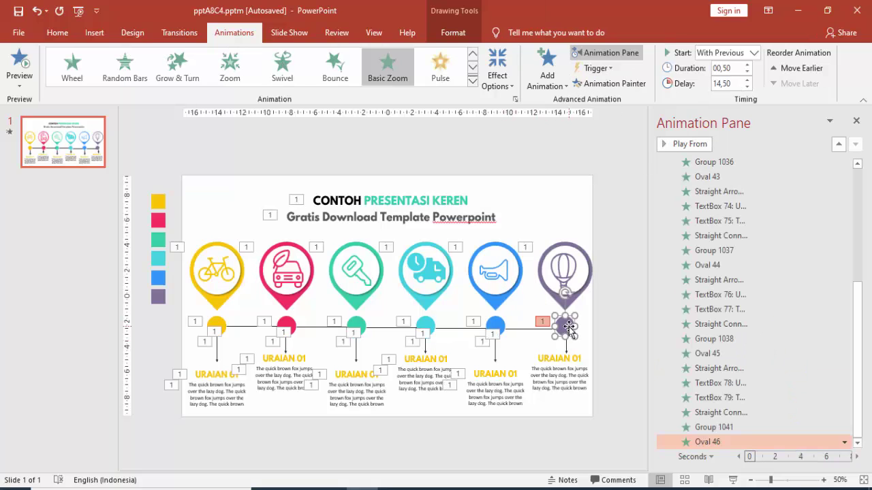
click(754, 53)
click(721, 76)
click(747, 80)
click(748, 81)
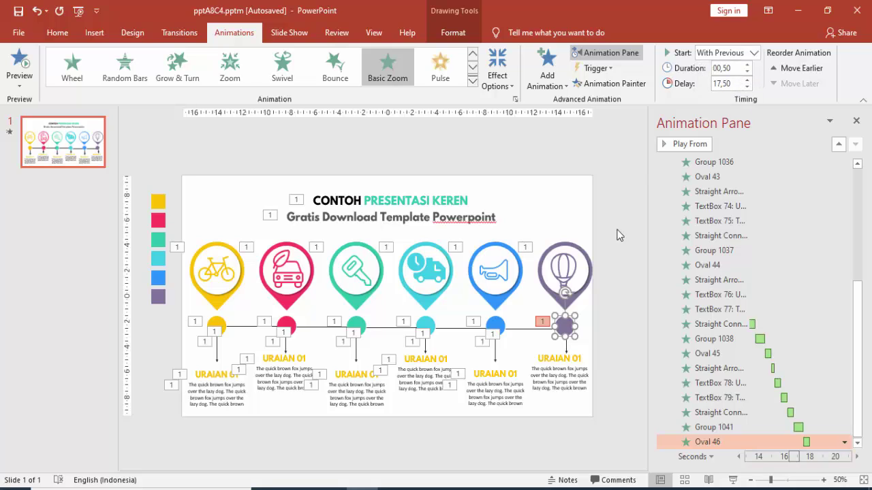
Copy the blue arrow's Wipe onto the arrow under the purple dot with a later delay.
click(495, 349)
click(606, 84)
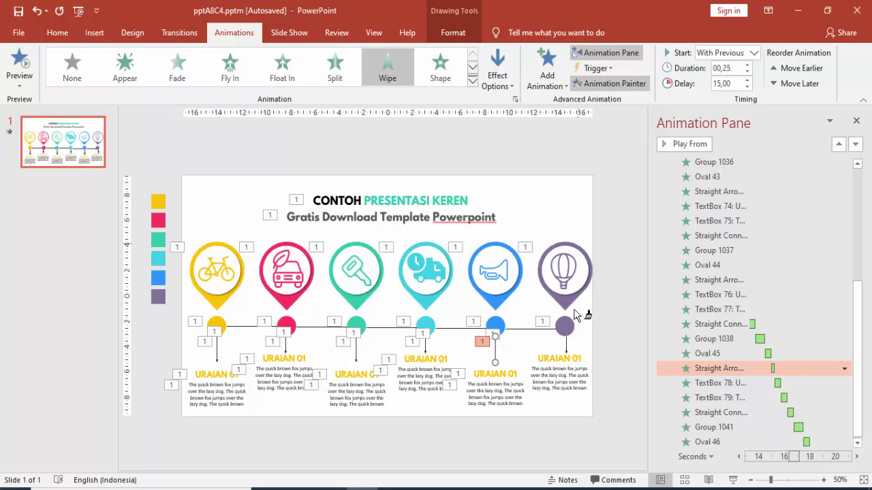
click(566, 346)
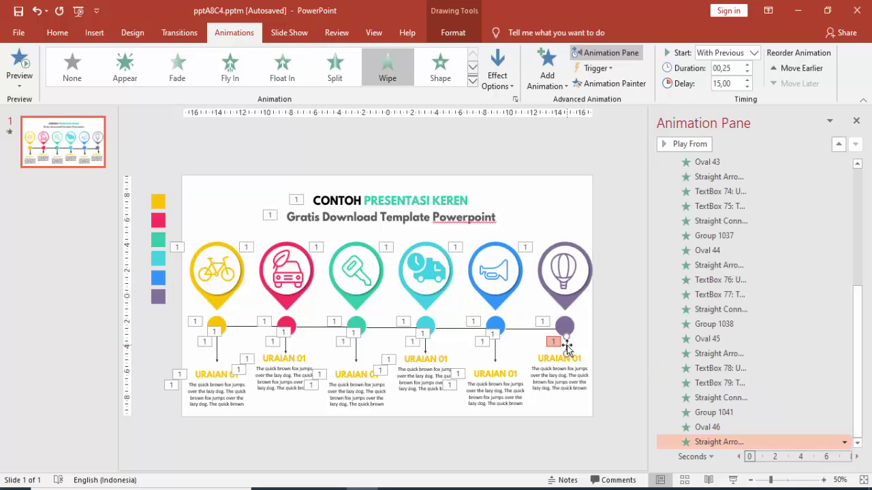
click(754, 52)
click(747, 80)
click(748, 80)
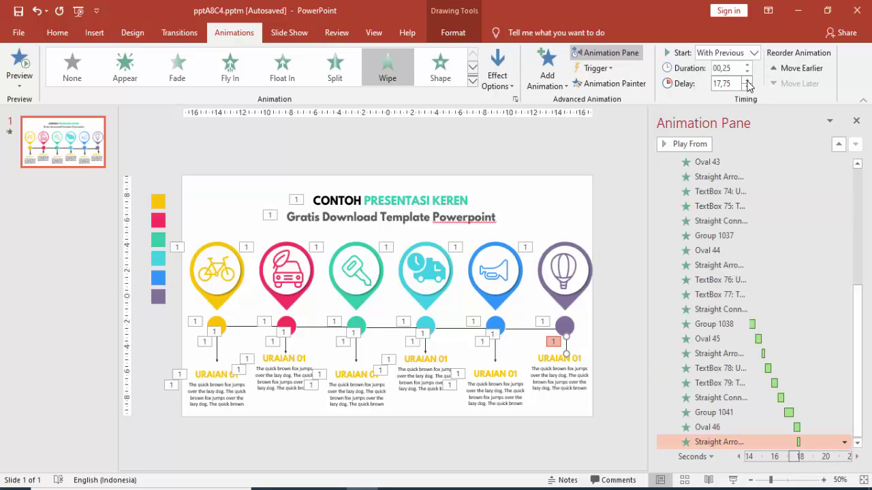
Apply the Compress animation to the purple URAIAN 01 heading, starting With Previous.
click(508, 376)
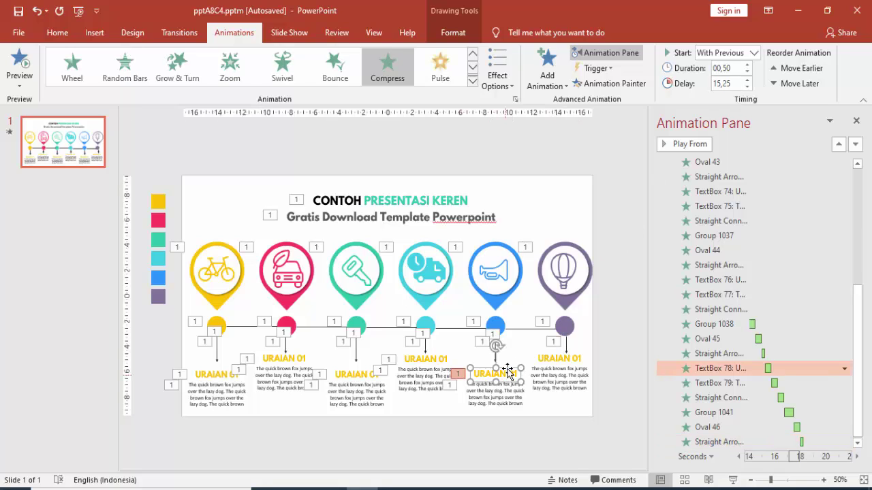
click(608, 83)
click(571, 360)
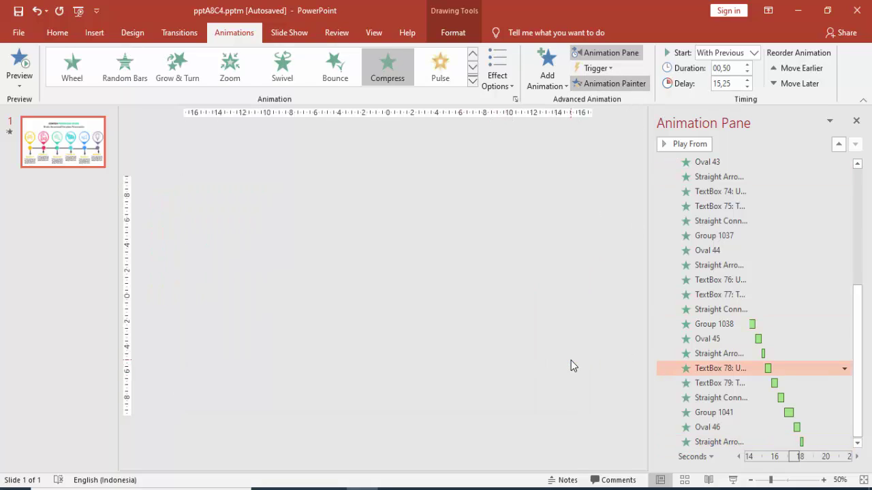
click(754, 53)
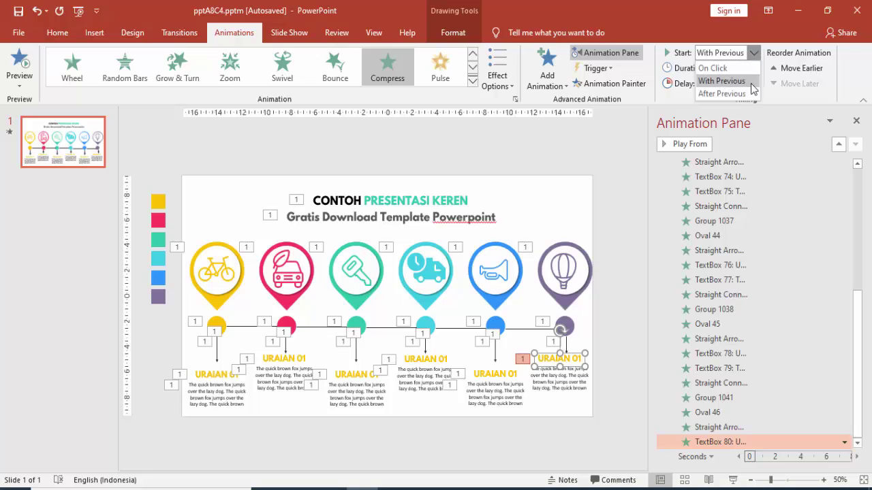
click(747, 82)
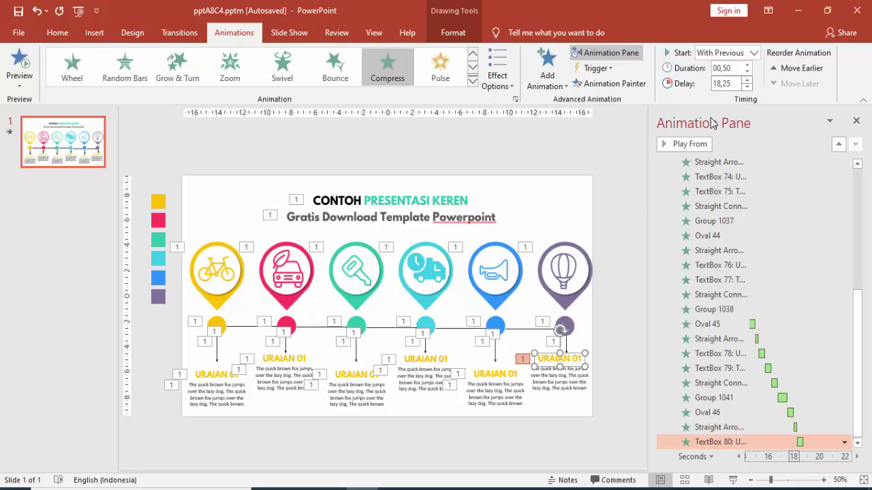
Apply the blue body text's Expand to the purple column's description, With Previous after 18.25 s.
click(509, 386)
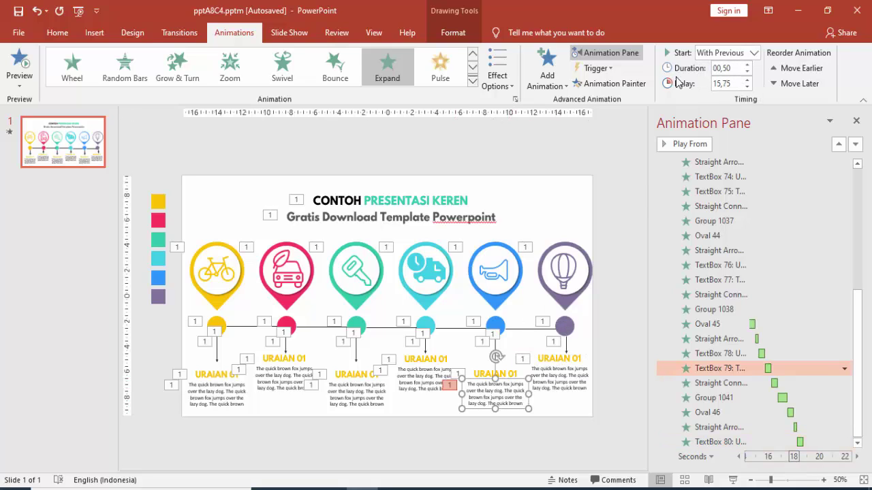
click(754, 53)
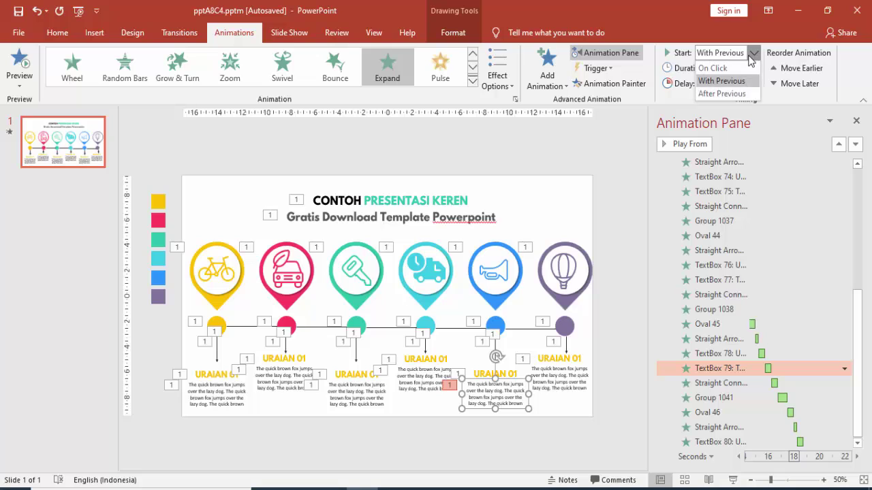
click(625, 85)
click(574, 360)
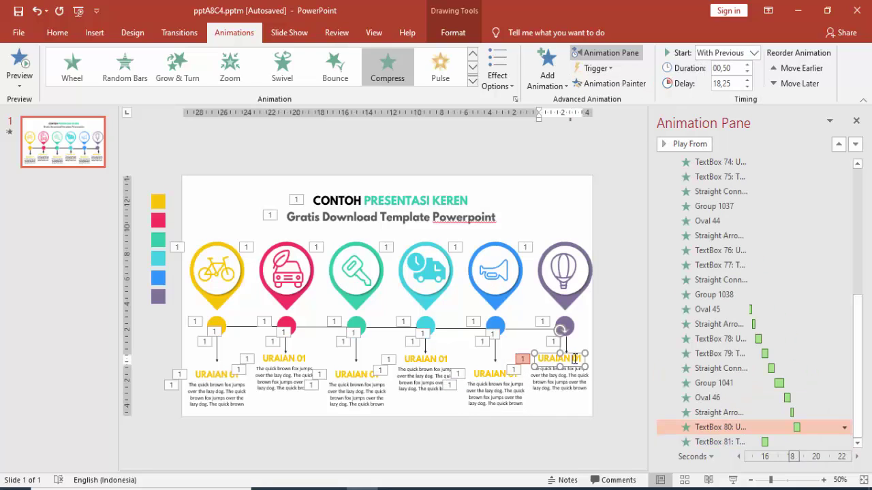
click(560, 380)
click(753, 53)
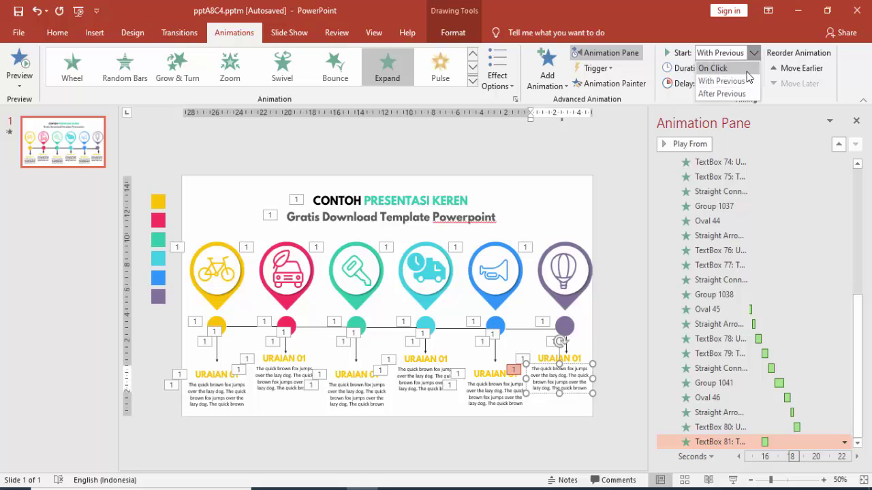
click(743, 81)
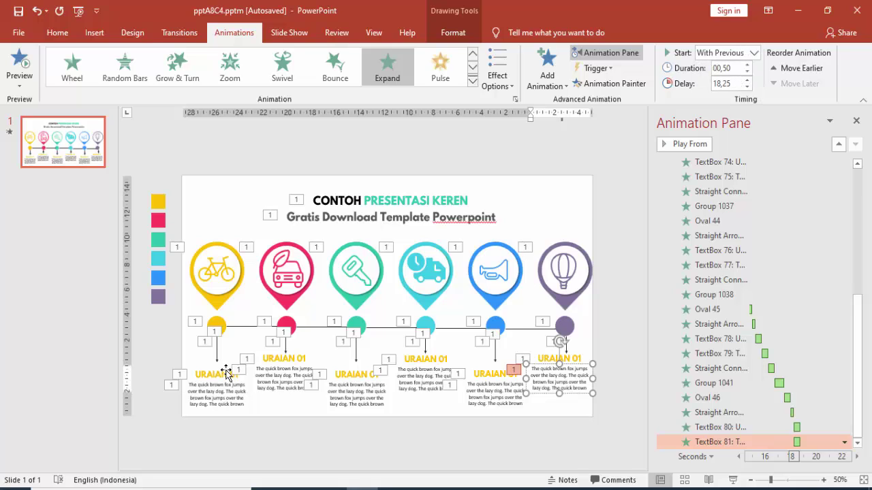
click(281, 359)
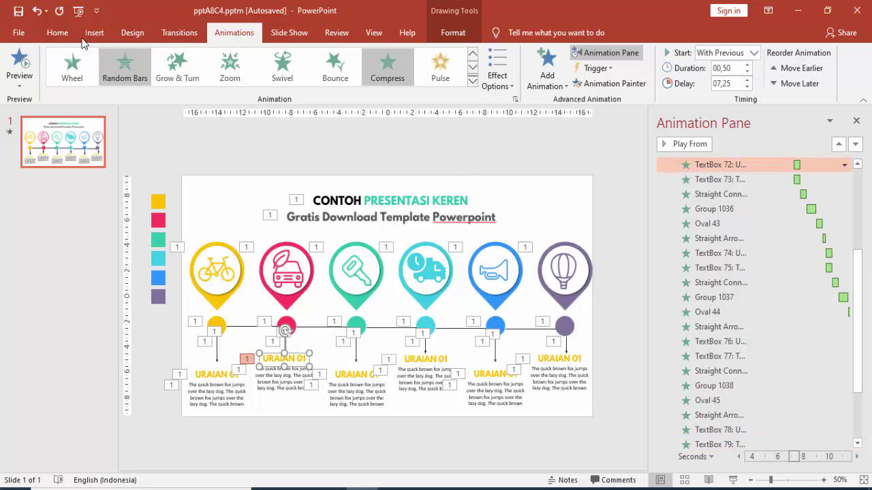
Colour the pink and green columns' URAIAN 01 headings to match their pins.
click(57, 32)
click(333, 78)
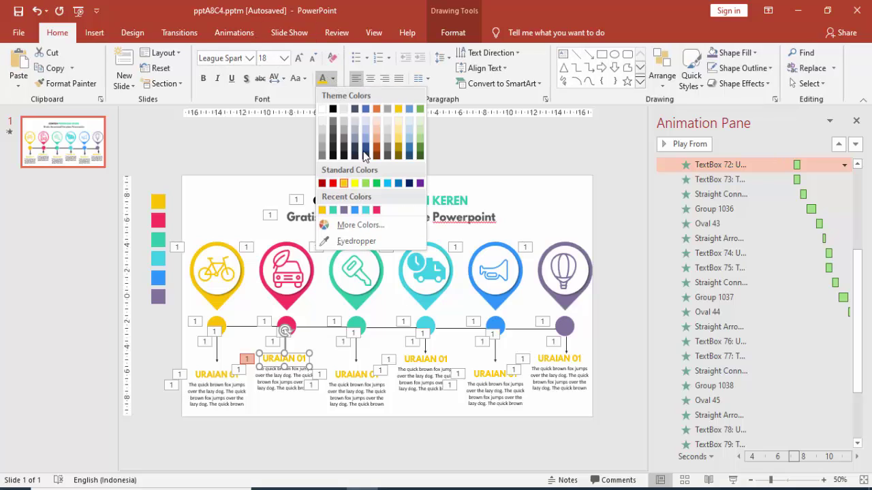
click(377, 210)
click(350, 368)
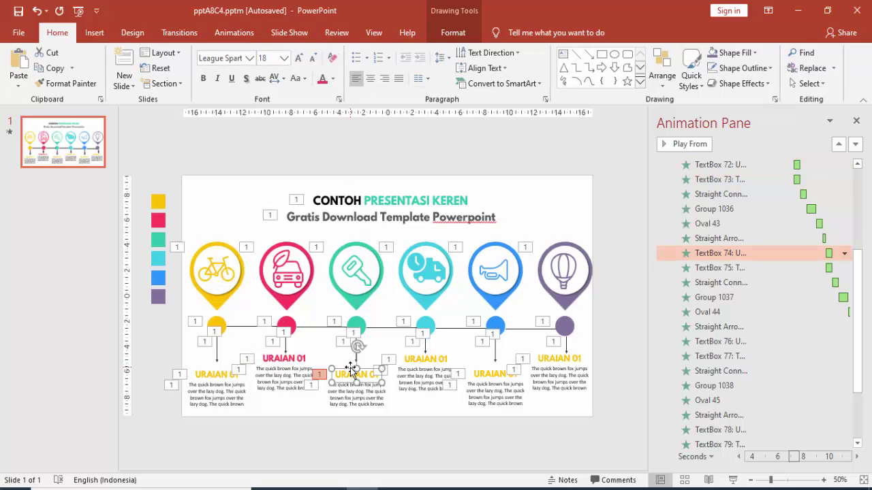
click(333, 78)
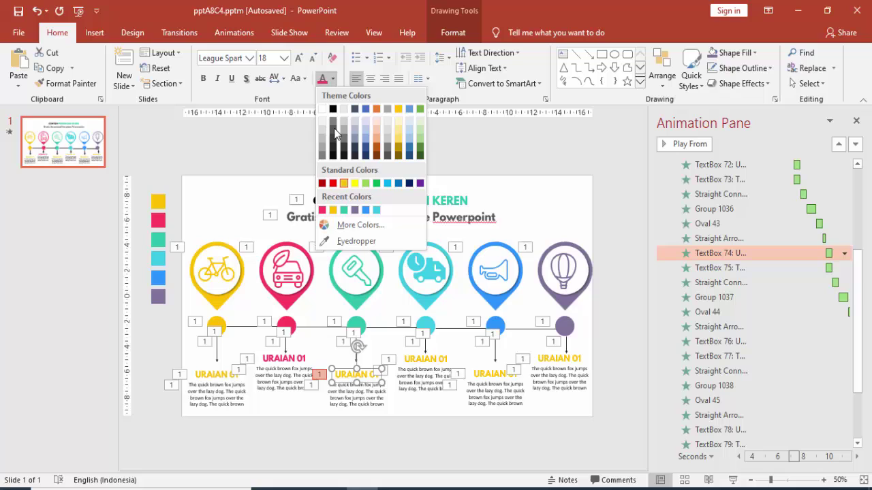
click(366, 210)
Colour the fourth heading cyan and the fifth heading blue to match their pins.
click(856, 121)
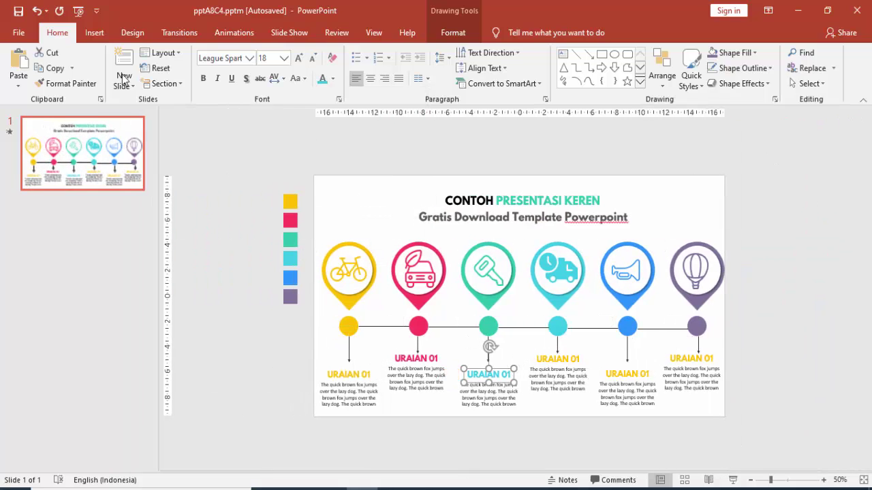
click(547, 357)
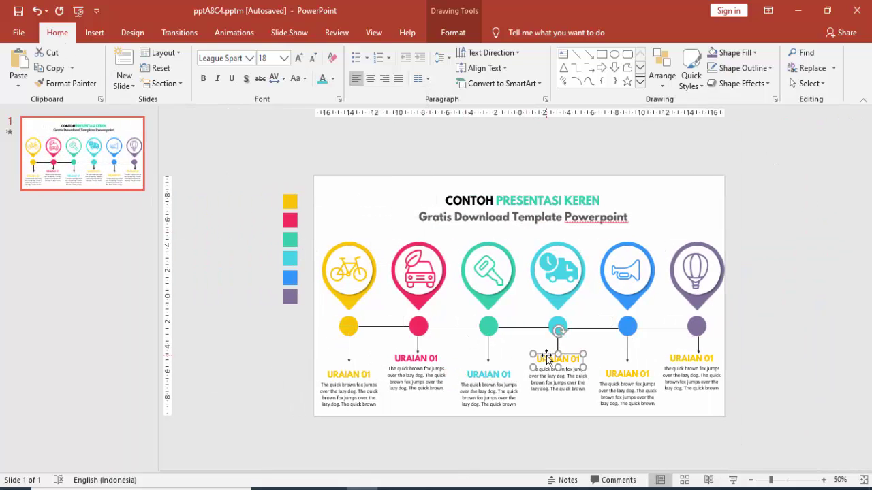
click(336, 80)
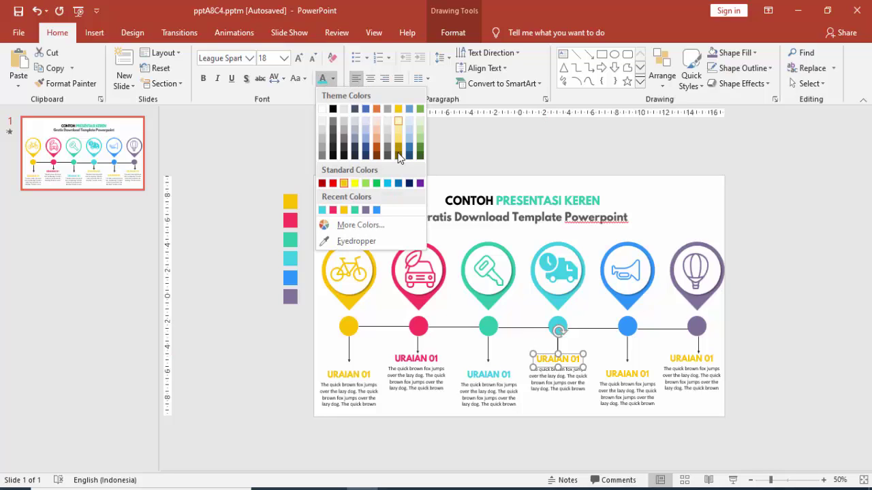
click(378, 208)
click(610, 368)
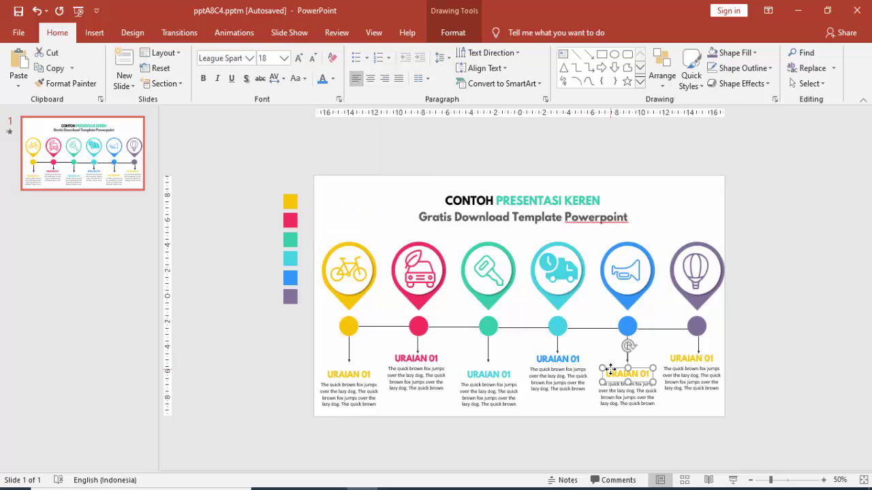
click(333, 79)
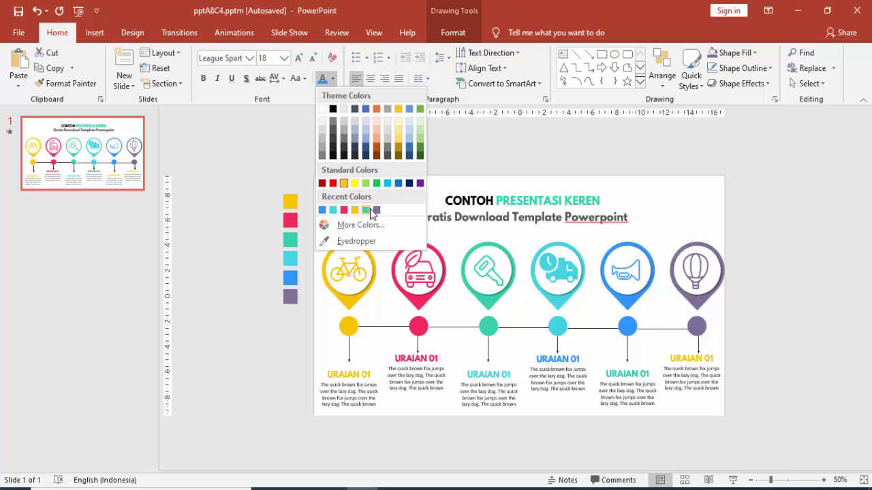
click(322, 210)
click(575, 354)
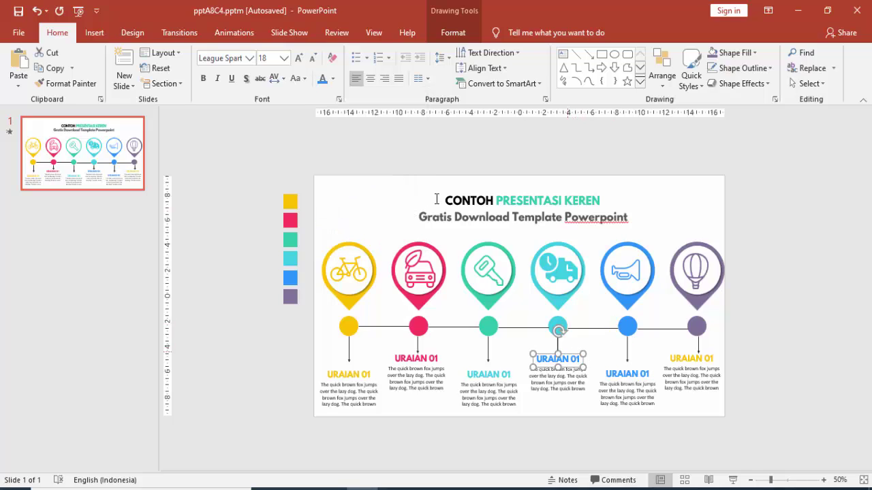
click(333, 79)
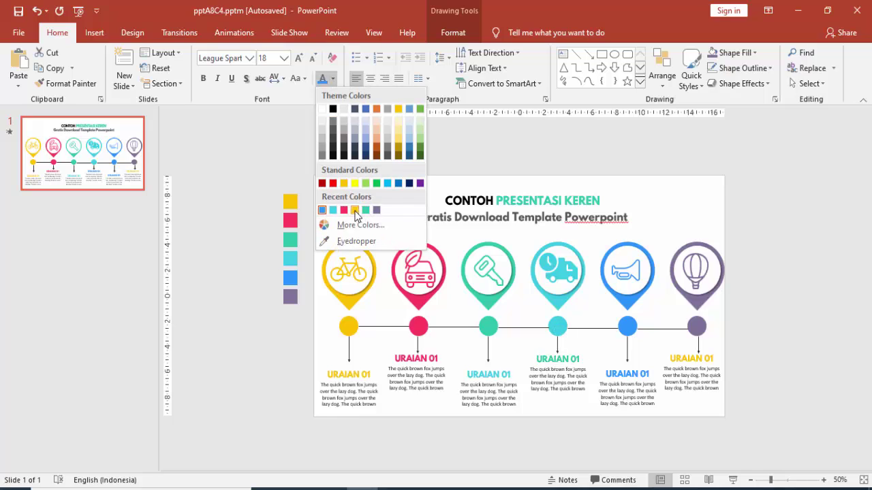
click(333, 210)
Make the third URAIAN 01 heading teal and the sixth one purple.
click(494, 375)
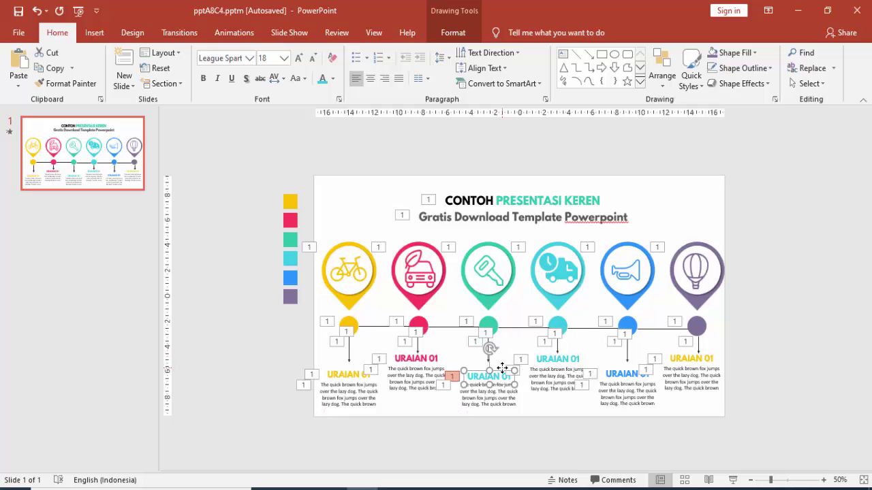
click(334, 83)
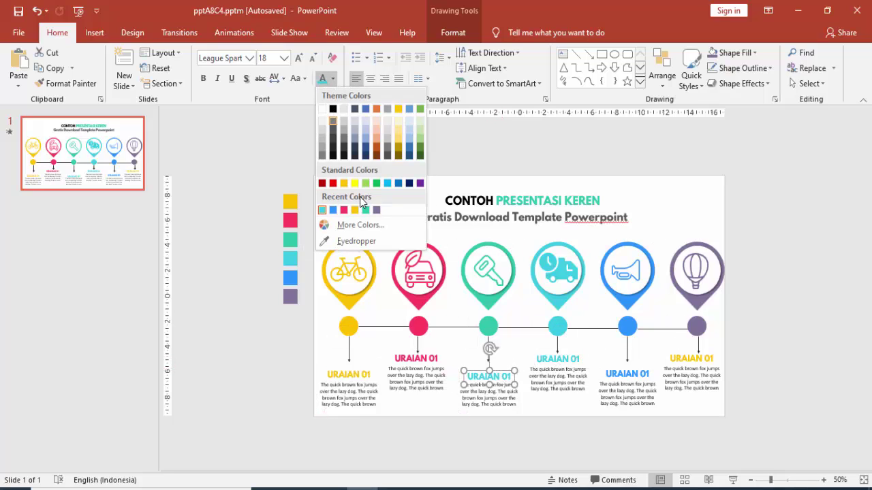
click(371, 212)
click(688, 357)
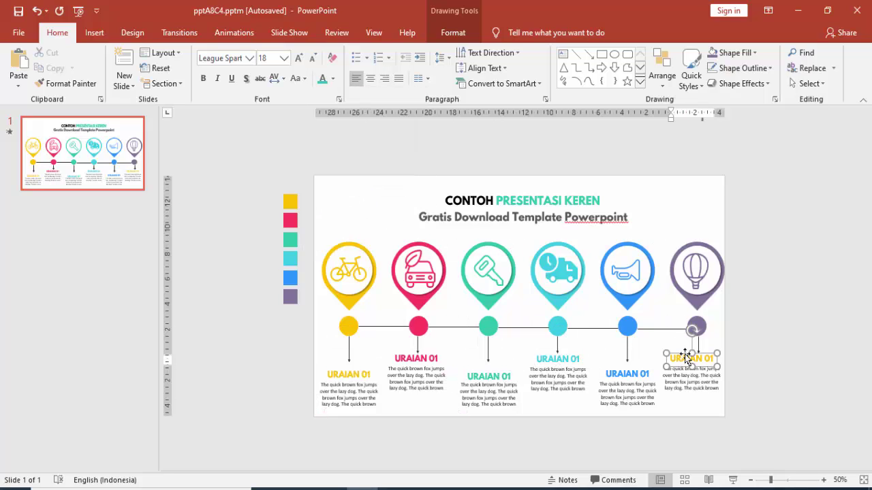
click(334, 80)
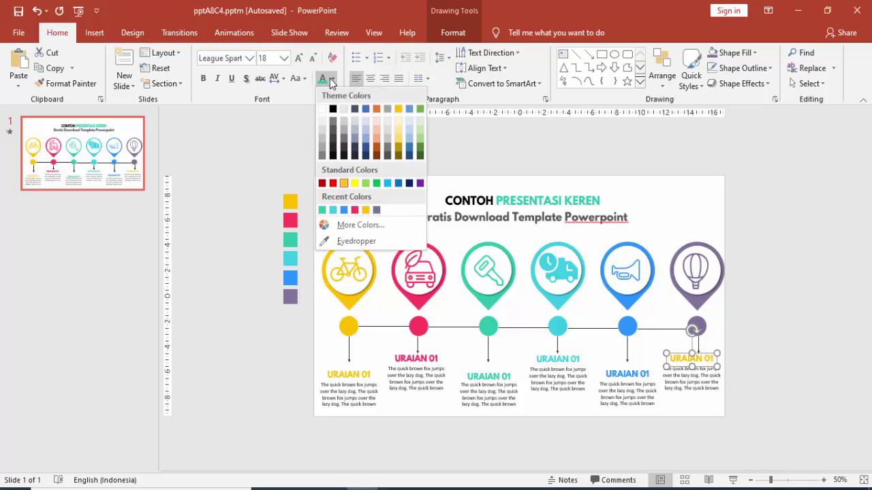
click(366, 210)
click(645, 162)
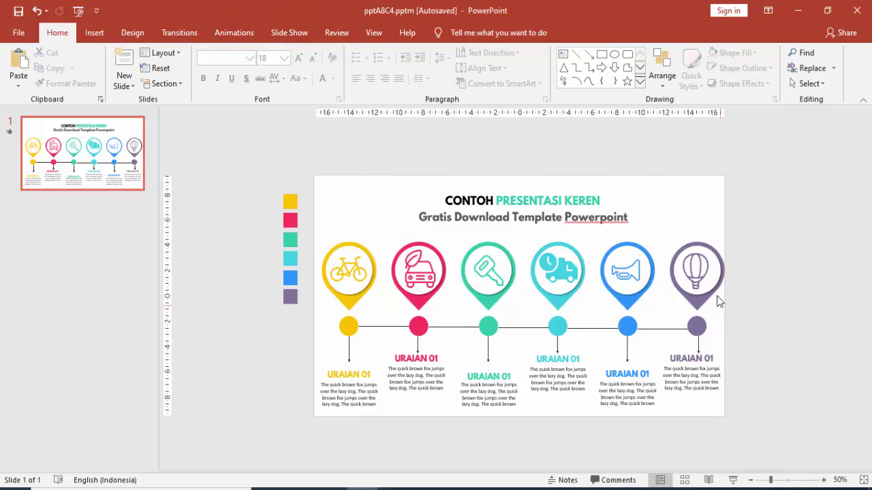
click(733, 480)
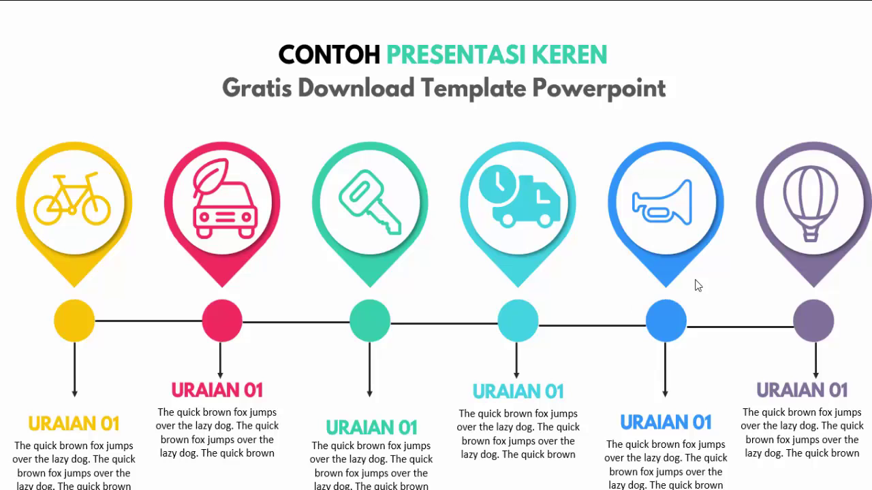
End the timeline slide show preview with Esc and return to Normal view.
key(Escape)
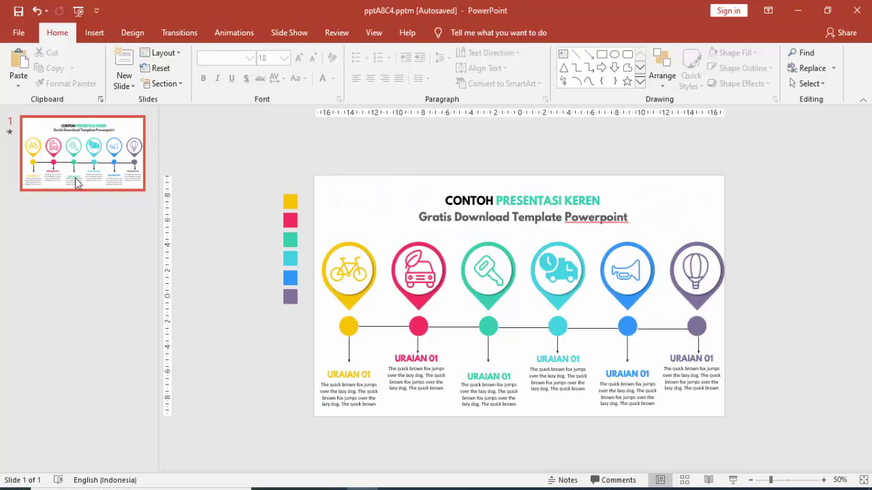
Duplicate the timeline slide and switch to the new copy.
right_click(55, 184)
click(83, 271)
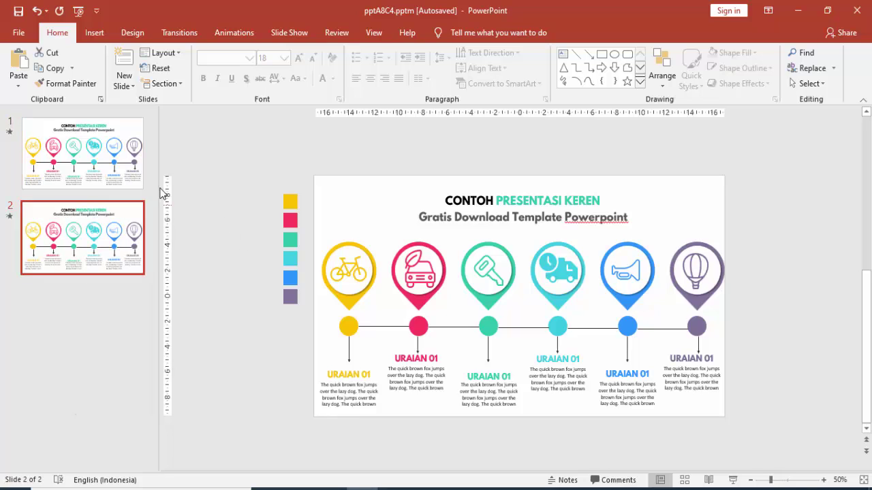
click(205, 172)
Fill slide 2's background with a custom dark slate colour, RGB 27, 33, 43.
right_click(345, 189)
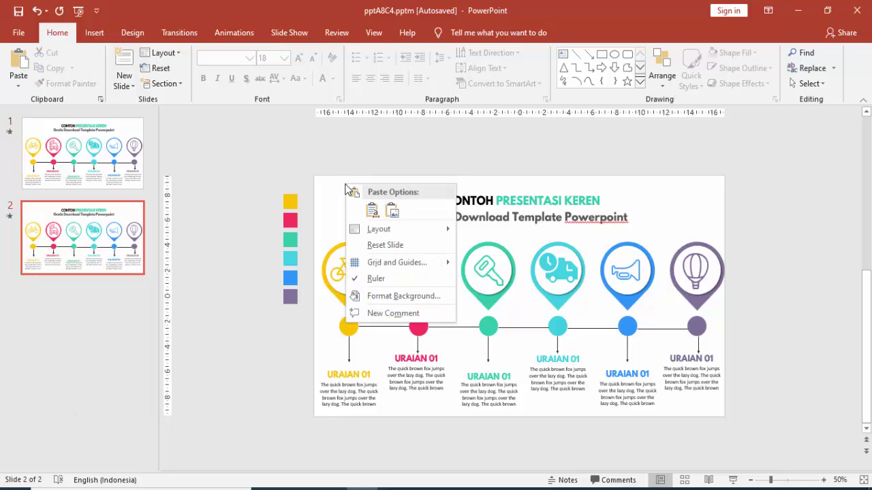
click(370, 296)
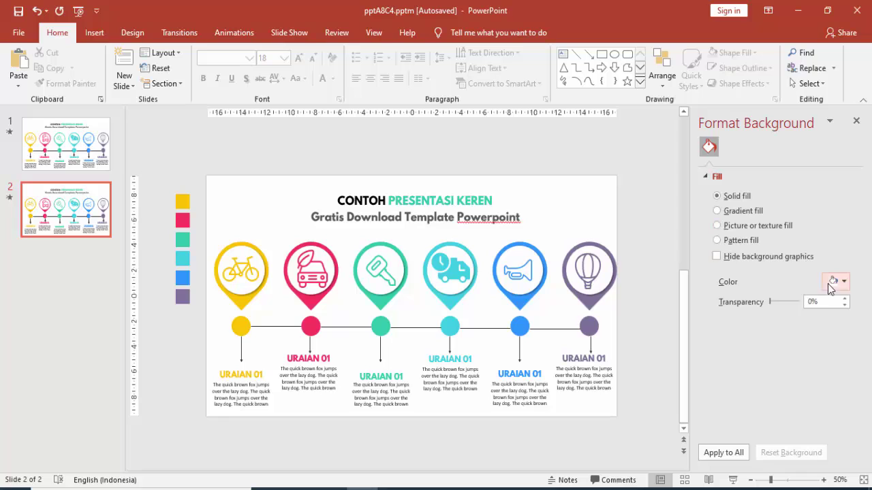
click(836, 282)
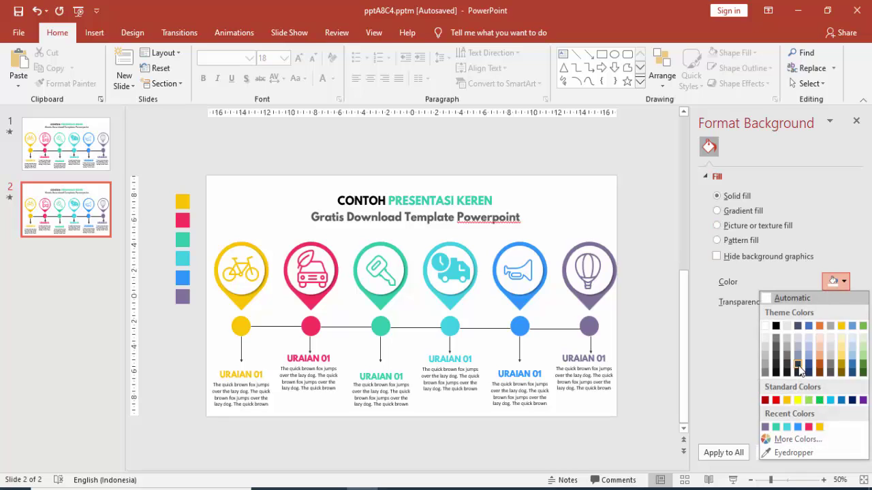
click(797, 371)
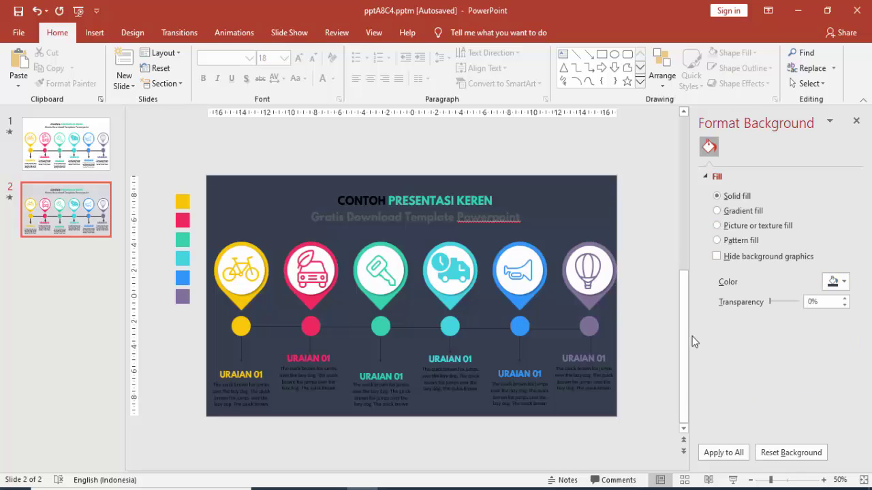
click(836, 281)
click(793, 438)
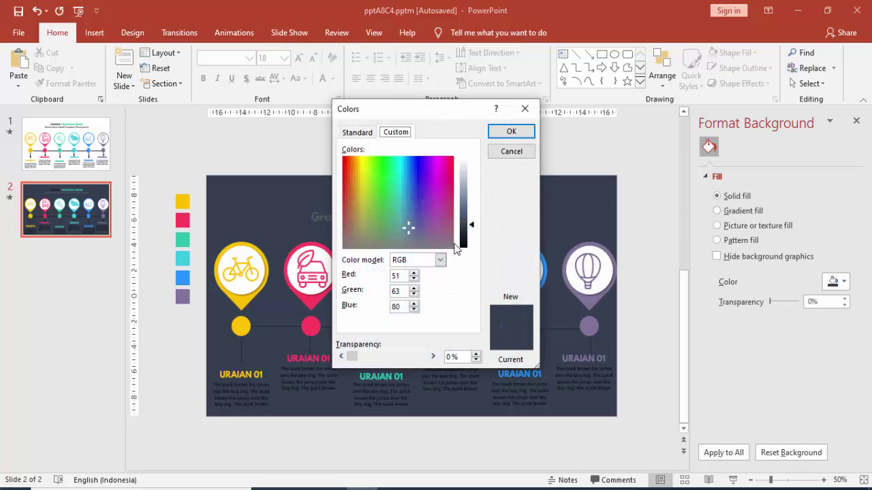
drag(474, 230, 474, 241)
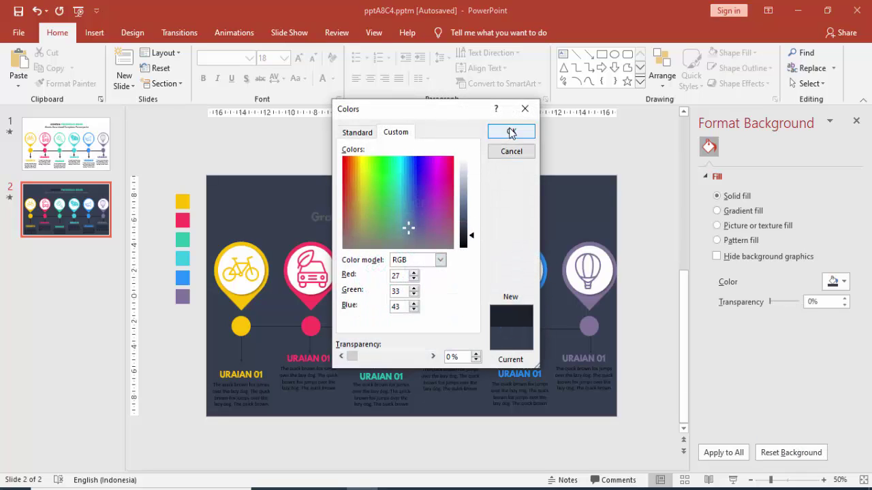
click(511, 131)
click(457, 217)
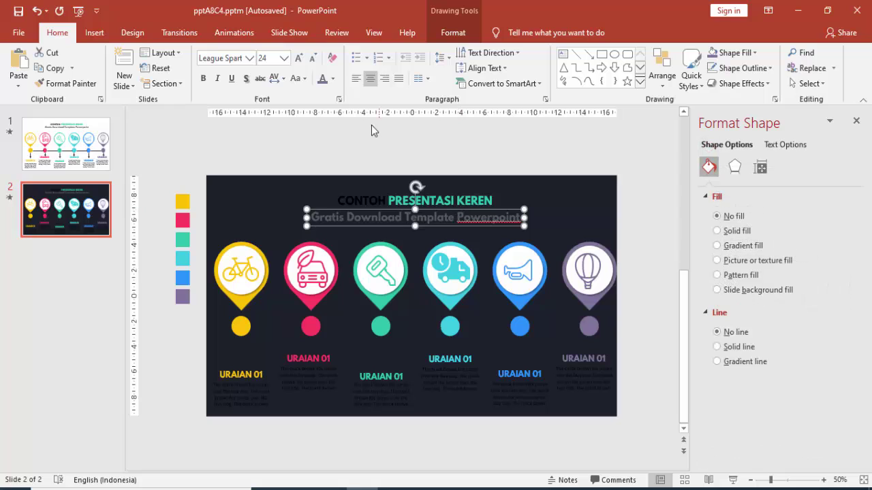
Make the subtitle text and the title word CONTOH white.
click(332, 79)
click(330, 114)
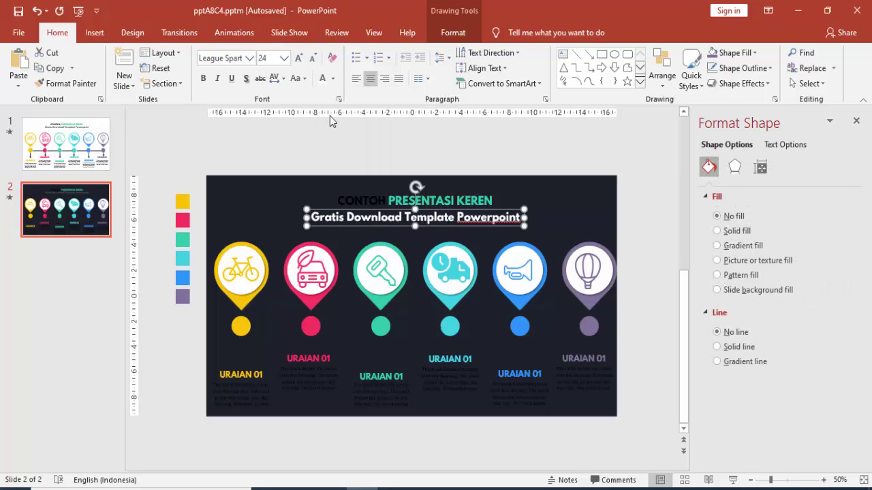
click(386, 201)
drag(386, 202, 336, 202)
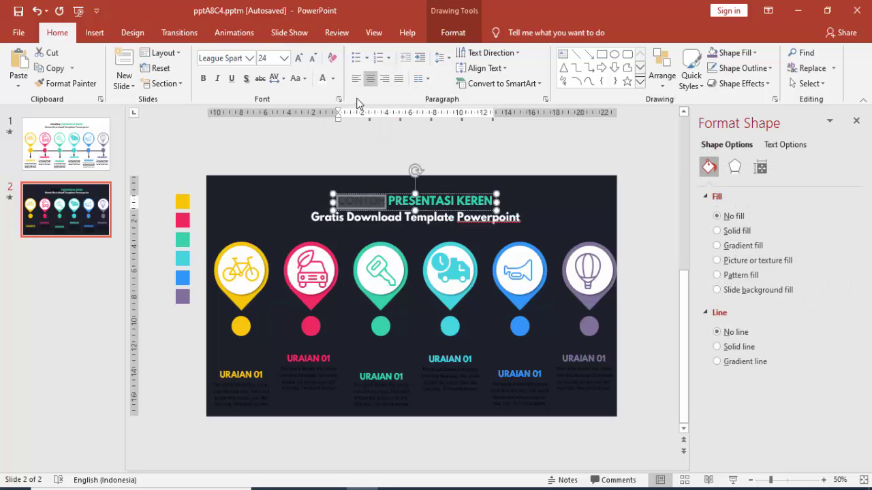
click(322, 80)
click(278, 156)
Turn the text of all six caption boxes white.
click(242, 395)
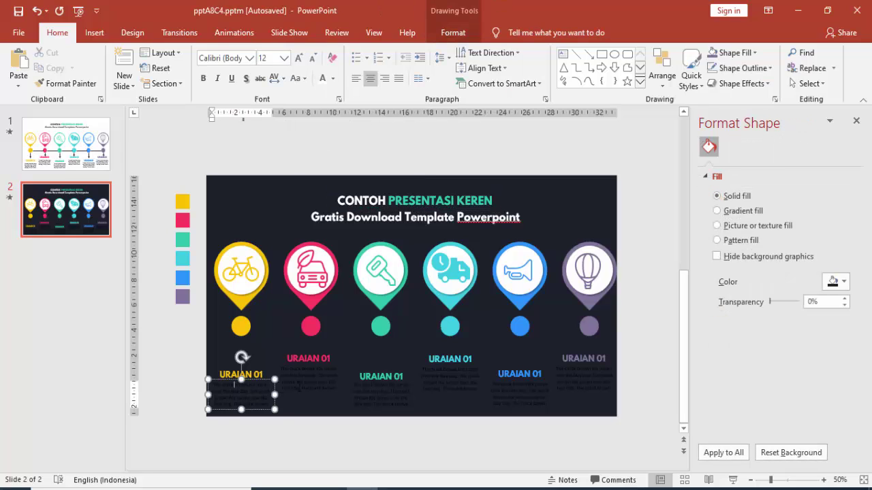
shift+click(308, 381)
shift+click(375, 402)
shift+click(451, 378)
shift+click(519, 394)
shift+click(583, 379)
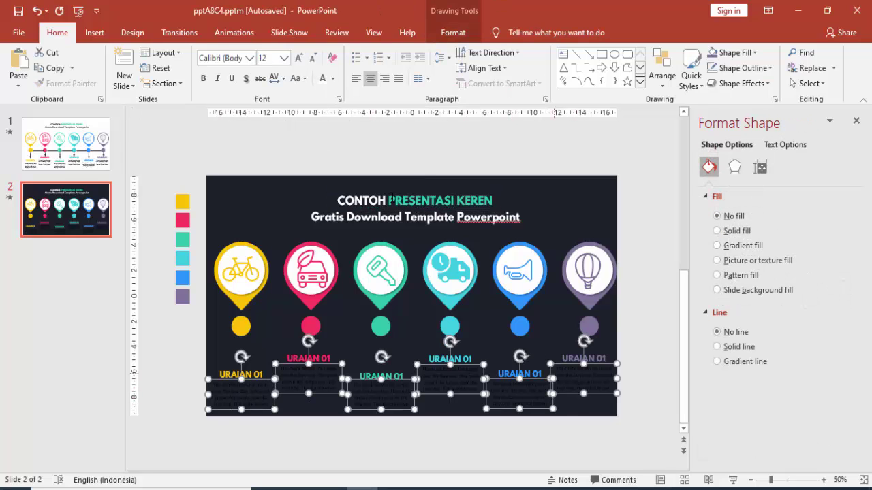
click(322, 79)
click(316, 141)
Set the connector lines between the timeline circles to white.
click(286, 327)
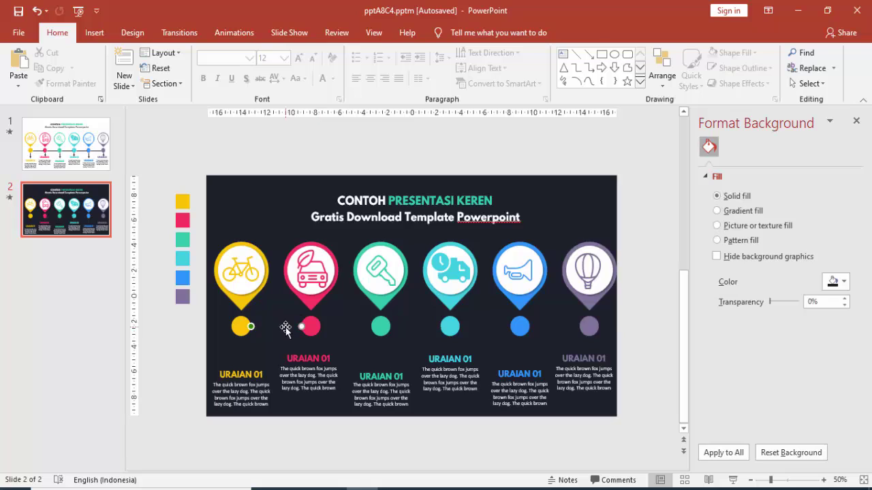
click(836, 250)
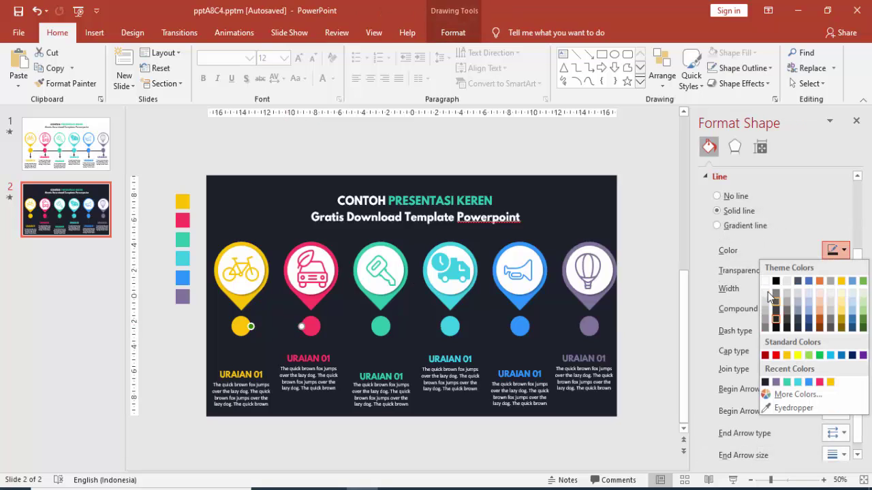
click(767, 291)
click(345, 327)
shift+click(416, 327)
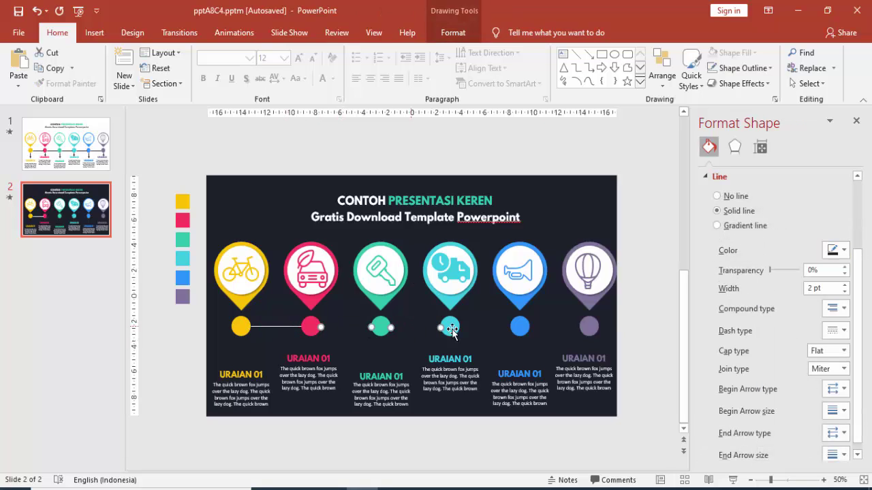
shift+click(485, 327)
click(836, 250)
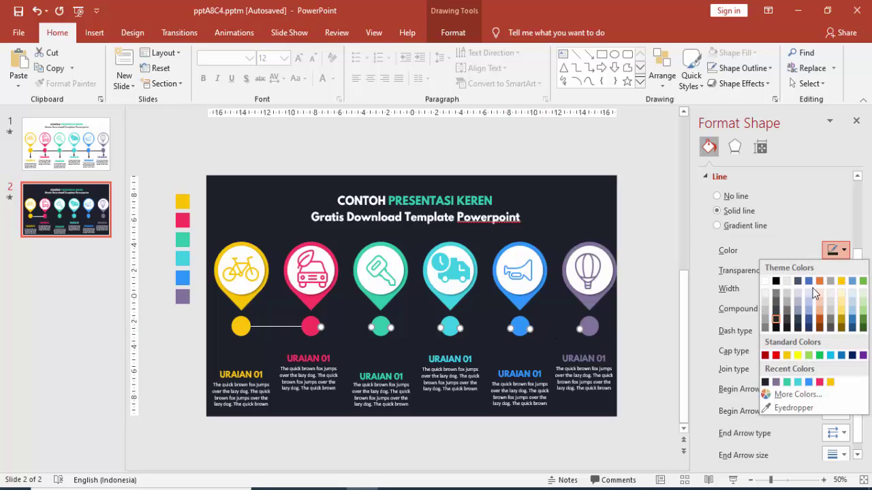
click(768, 285)
Make the six short vertical lines under the circles white.
click(594, 343)
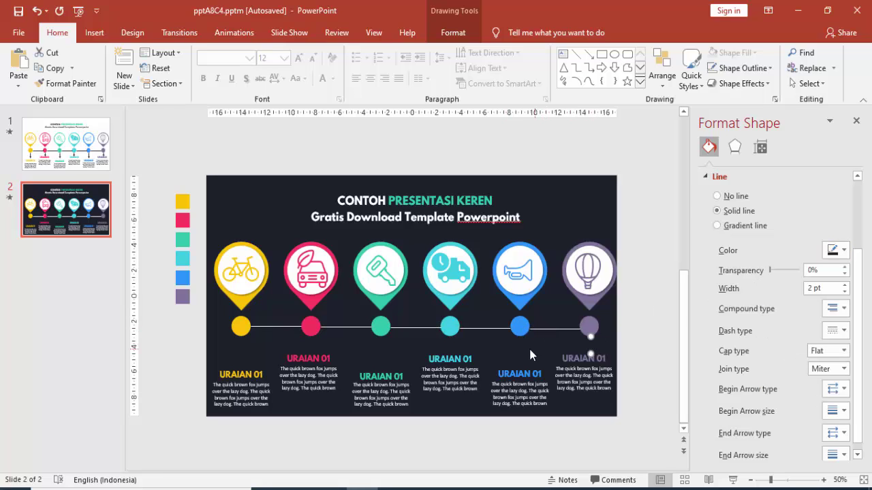
shift+click(520, 349)
shift+click(450, 349)
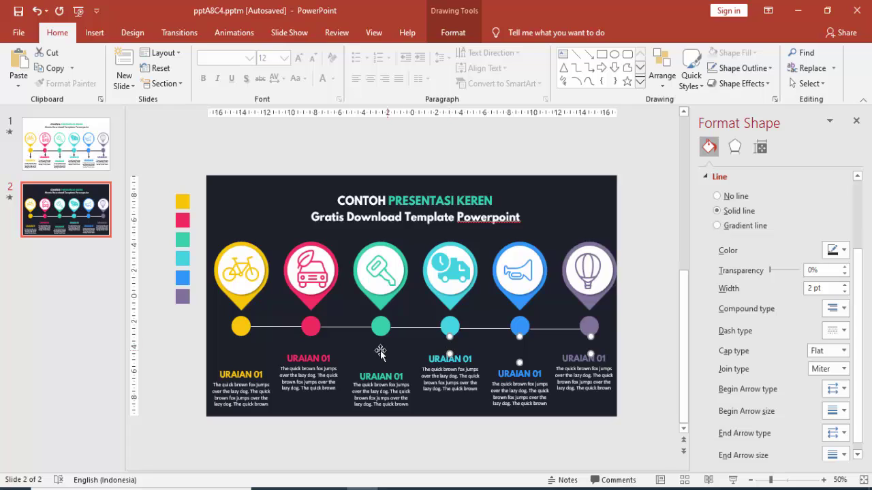
shift+click(380, 351)
shift+click(310, 348)
shift+click(241, 351)
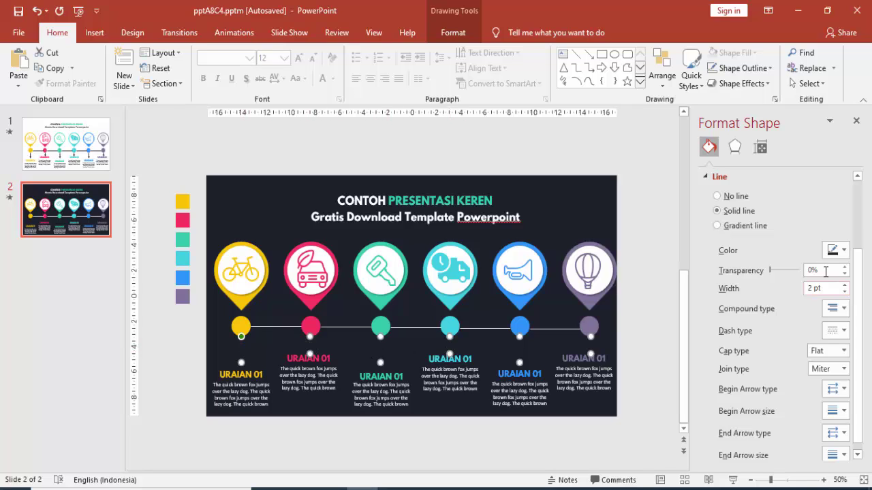
click(836, 249)
click(766, 280)
click(631, 230)
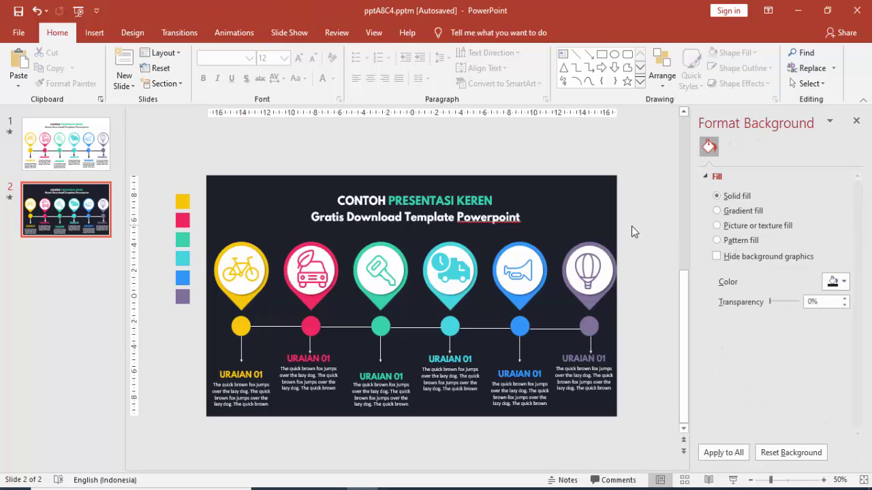